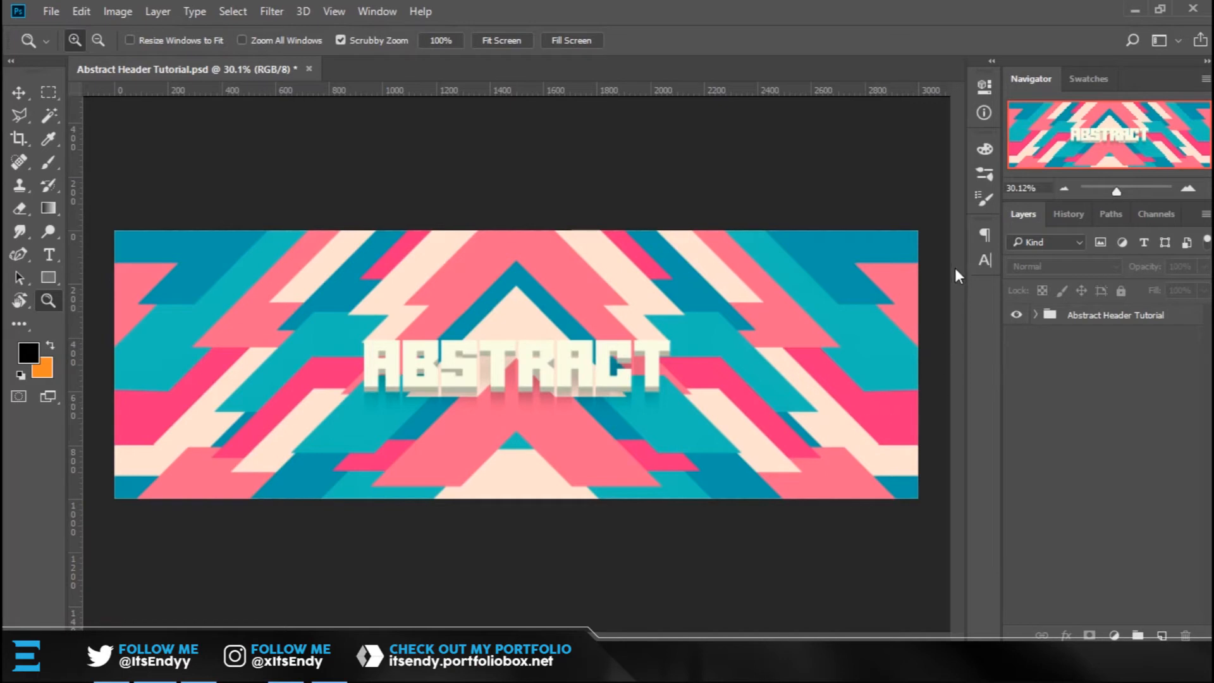
{"action": "left_click_drag", "start_coordinate": [618, 333], "coordinate": [567, 375]}
{"action": "mouse_move", "coordinate": [562, 322]}
{"action": "left_mouse_down"}
{"action": "mouse_move", "coordinate": [535, 330]}
{"action": "mouse_move", "coordinate": [561, 345]}
{"action": "left_mouse_up"}
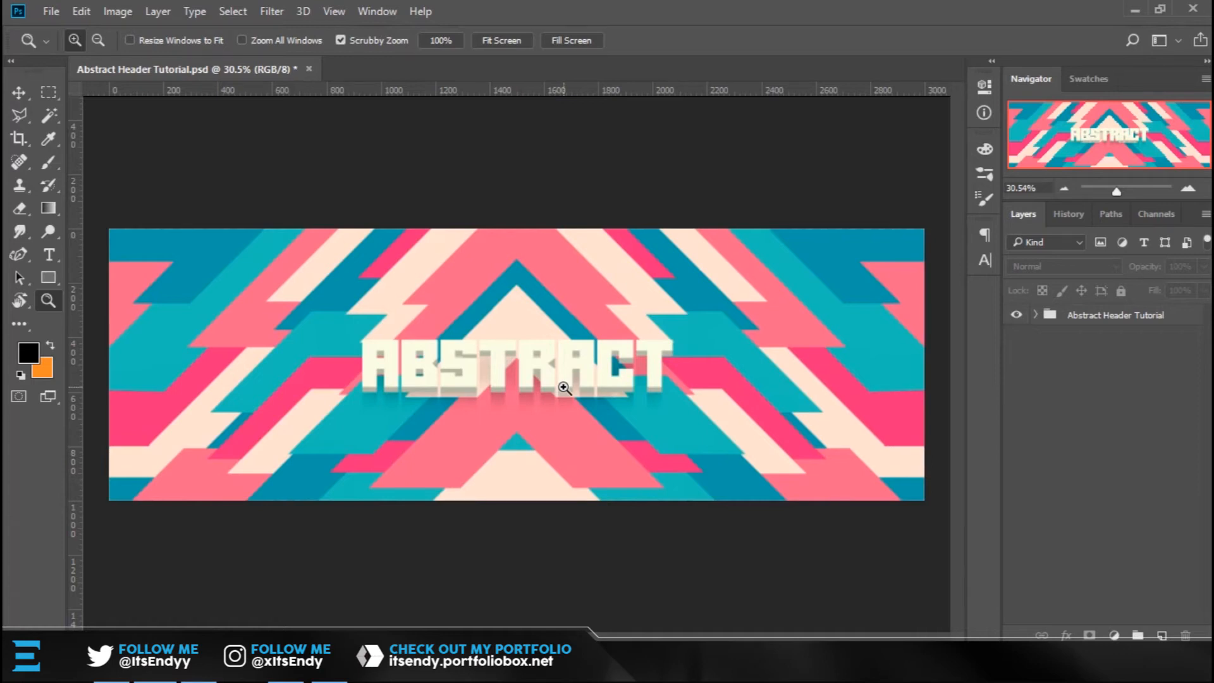
{"action": "left_click_drag", "start_coordinate": [575, 381], "coordinate": [542, 365]}
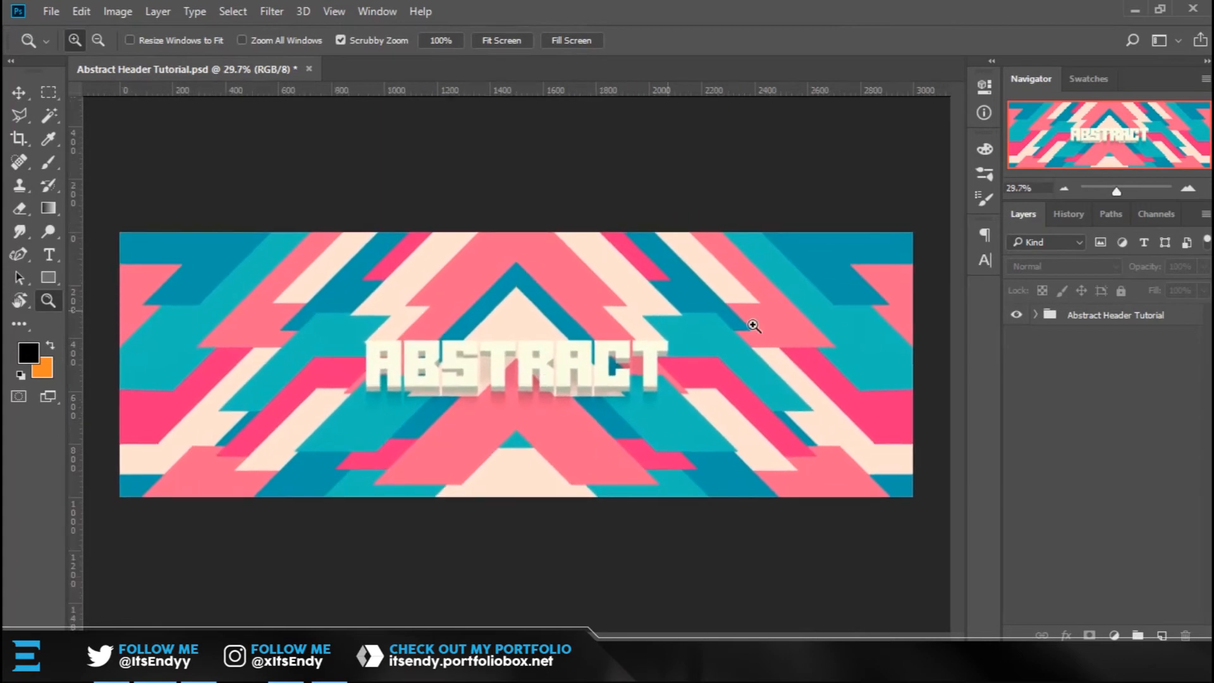
{"action": "left_click_drag", "start_coordinate": [560, 299], "coordinate": [568, 372]}
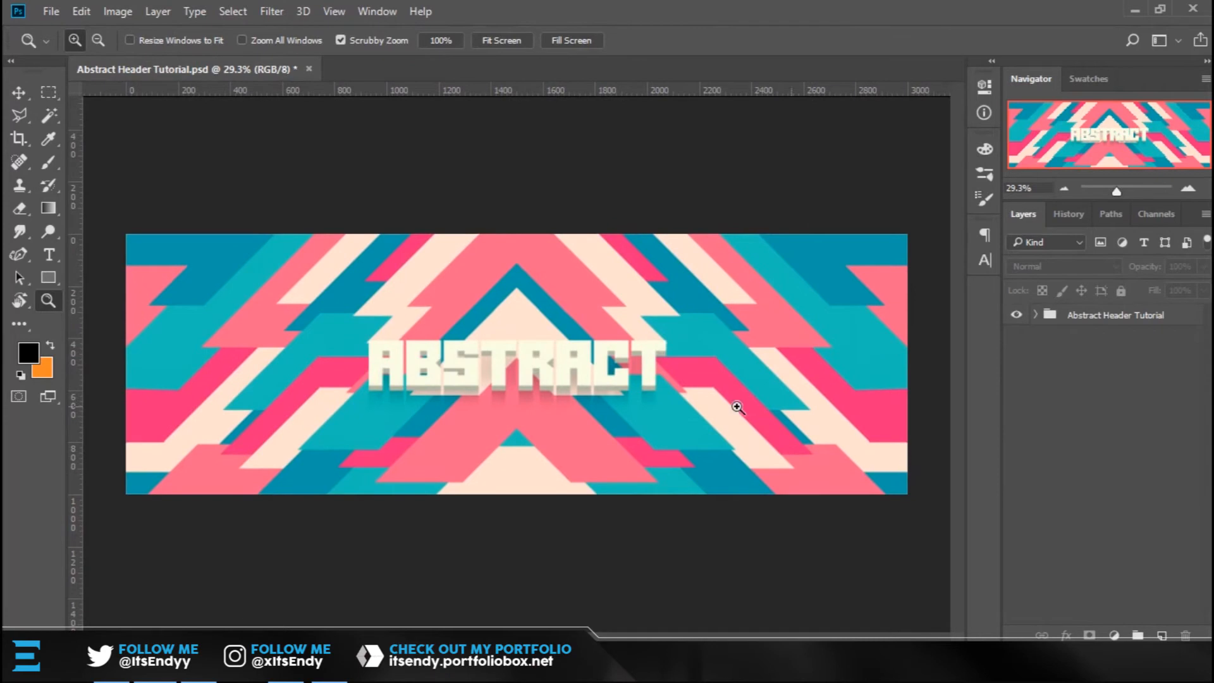
{"action": "left_click_drag", "start_coordinate": [683, 406], "coordinate": [639, 416]}
{"action": "left_click_drag", "start_coordinate": [476, 355], "coordinate": [526, 347]}
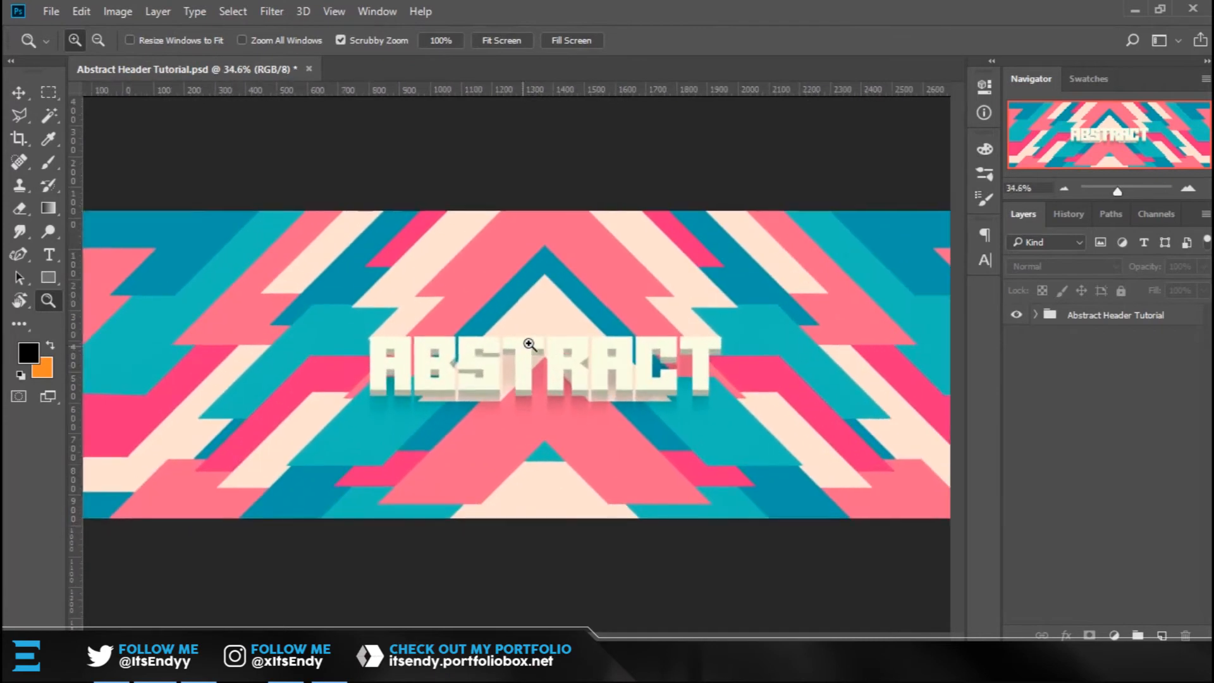
{"action": "left_click_drag", "start_coordinate": [621, 260], "coordinate": [550, 276]}
{"action": "left_click_drag", "start_coordinate": [600, 310], "coordinate": [640, 306]}
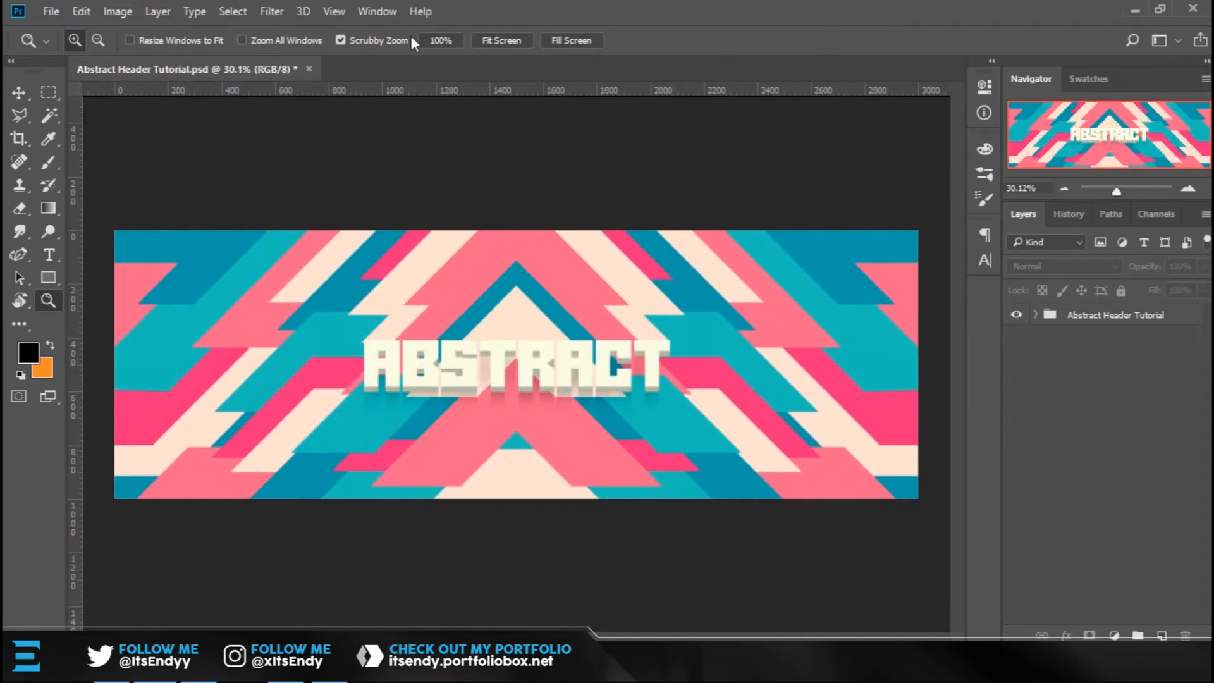
Create a new blank document with a width of 3000 pixels and a height of 1000 pixels.
{"action": "left_click", "coordinate": [53, 16]}
{"action": "left_click", "coordinate": [773, 10]}
{"action": "left_click", "coordinate": [59, 13]}
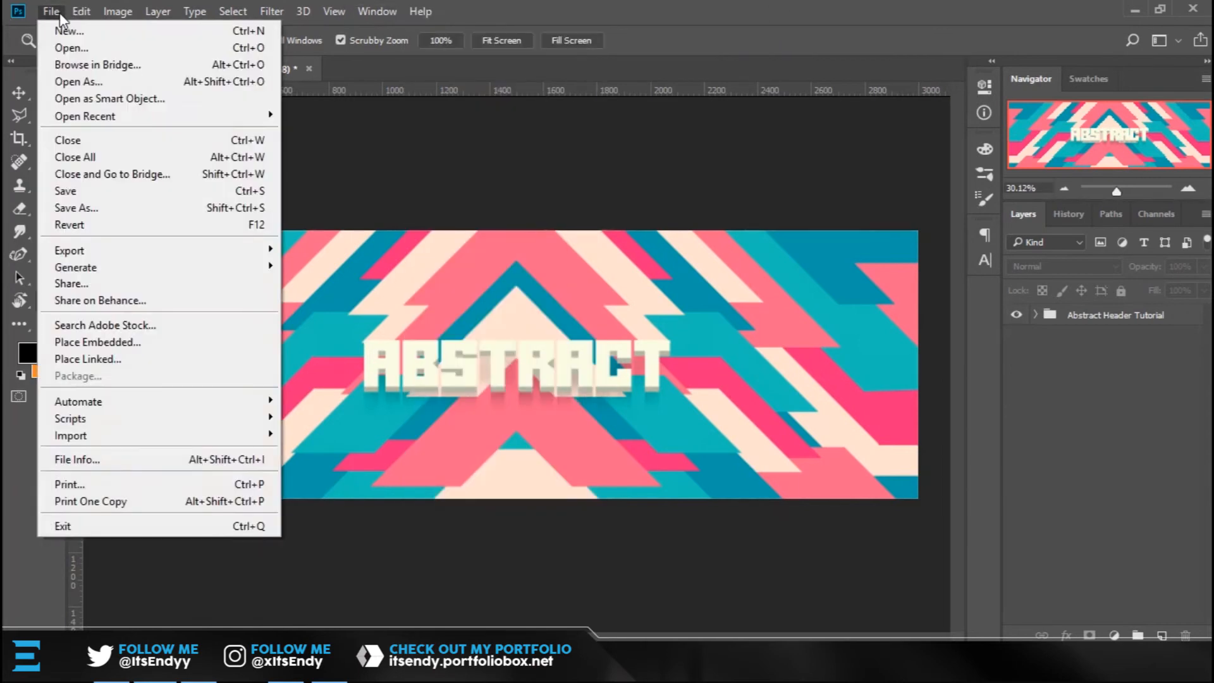
{"action": "left_click", "coordinate": [56, 12]}
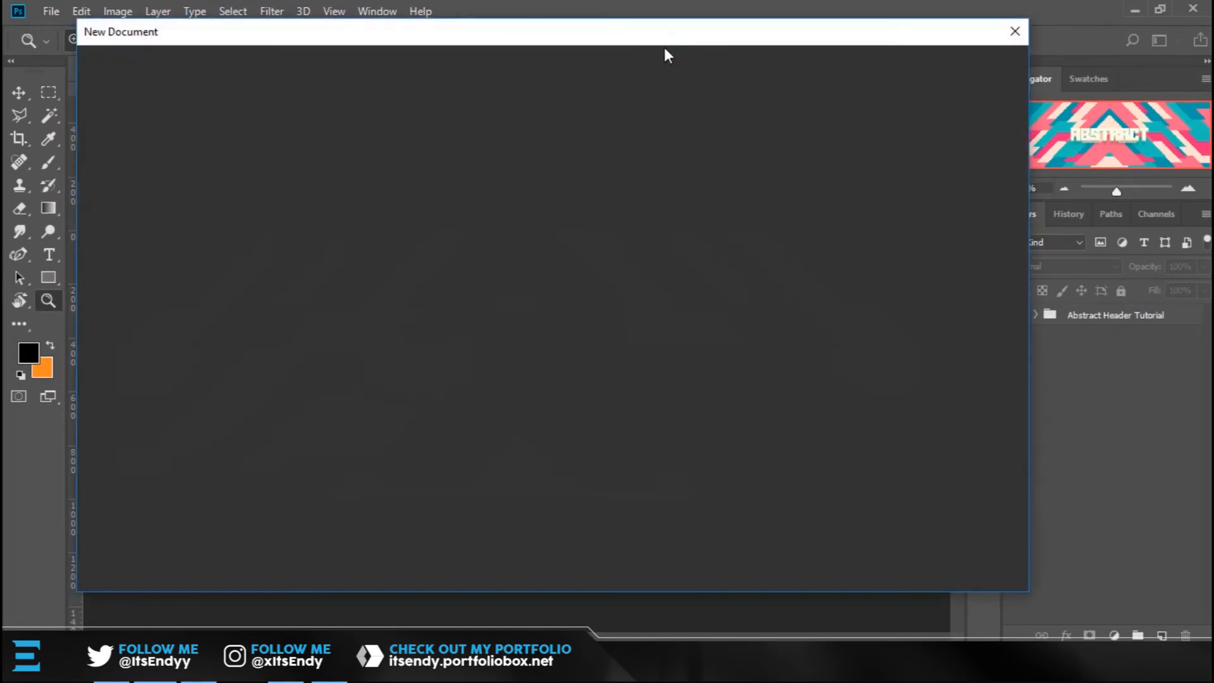
{"action": "left_click_drag", "start_coordinate": [686, 37], "coordinate": [726, 42]}
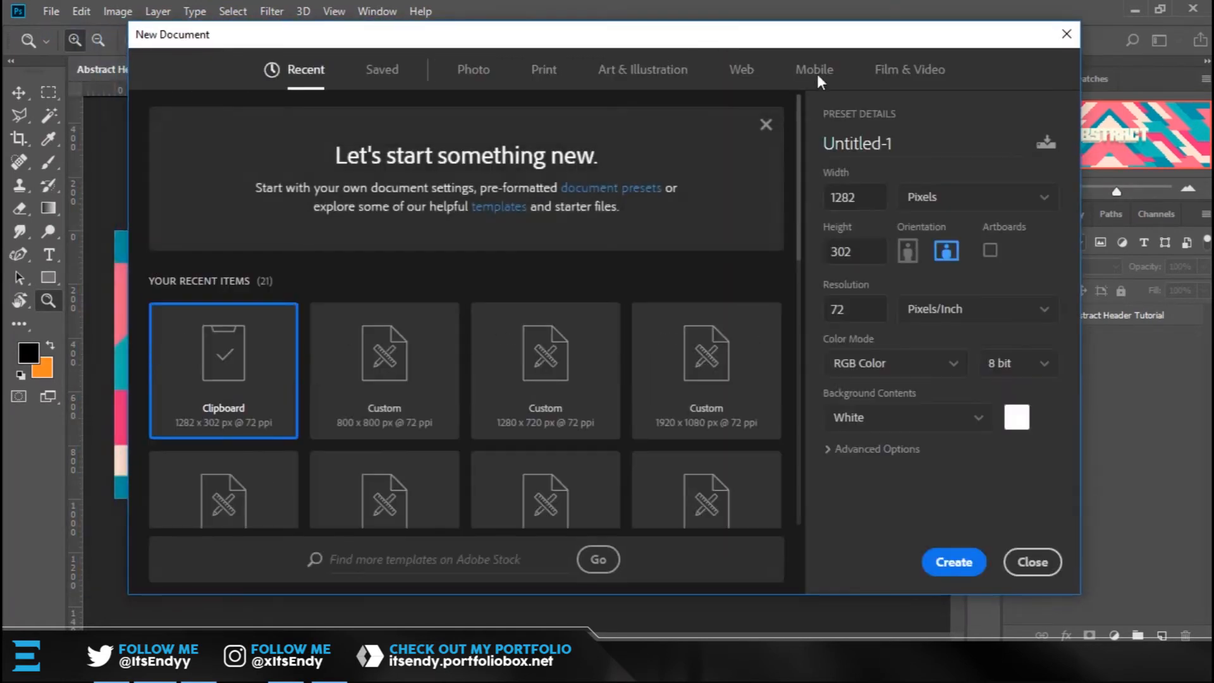
{"action": "left_click_drag", "start_coordinate": [840, 40], "coordinate": [806, 43]}
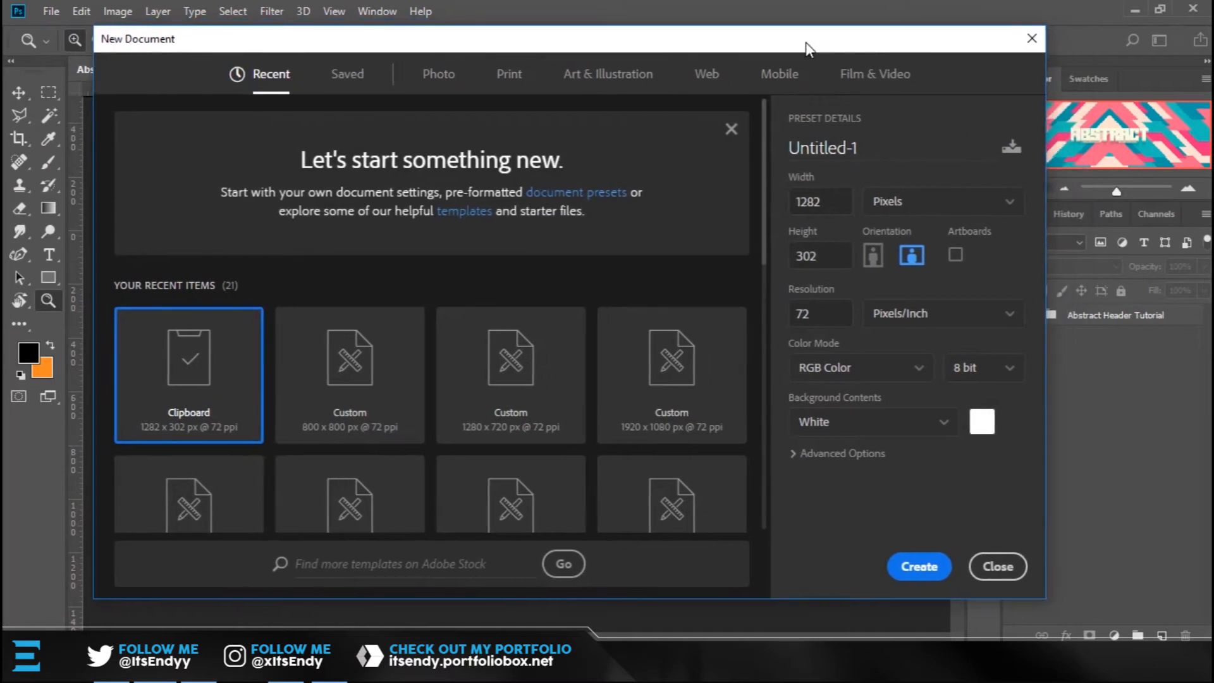
{"action": "double_click", "coordinate": [844, 204]}
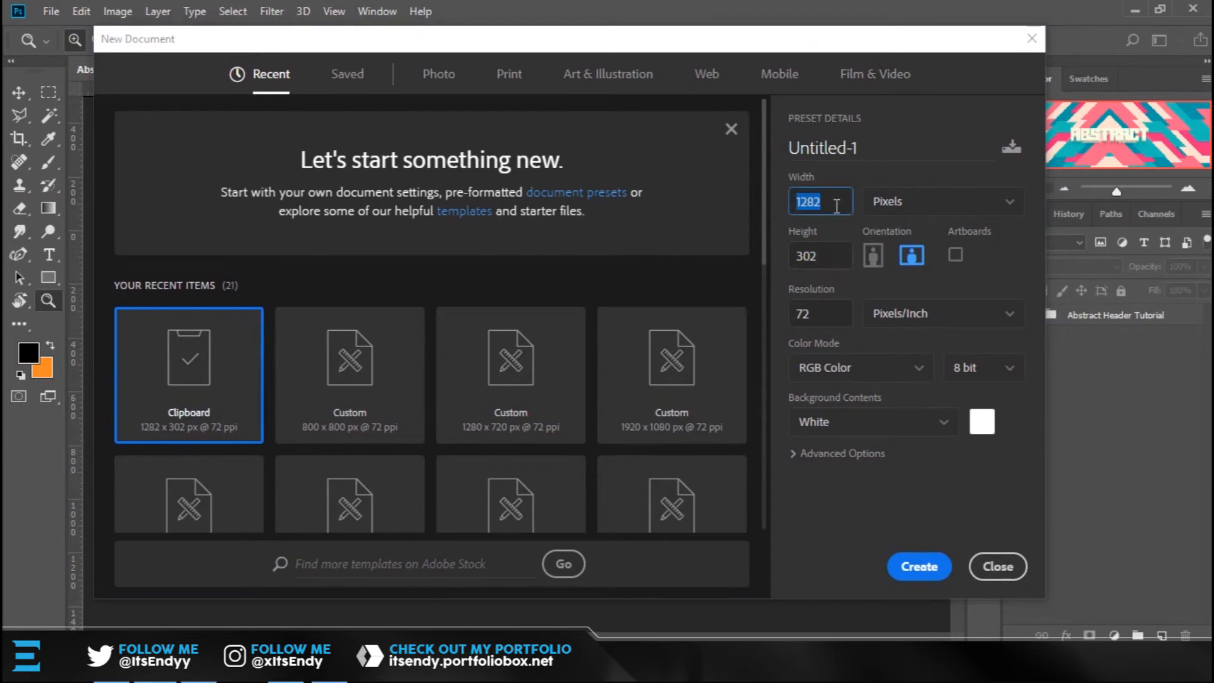
{"action": "type", "text": "3000"}
{"action": "key", "text": "Tab"}
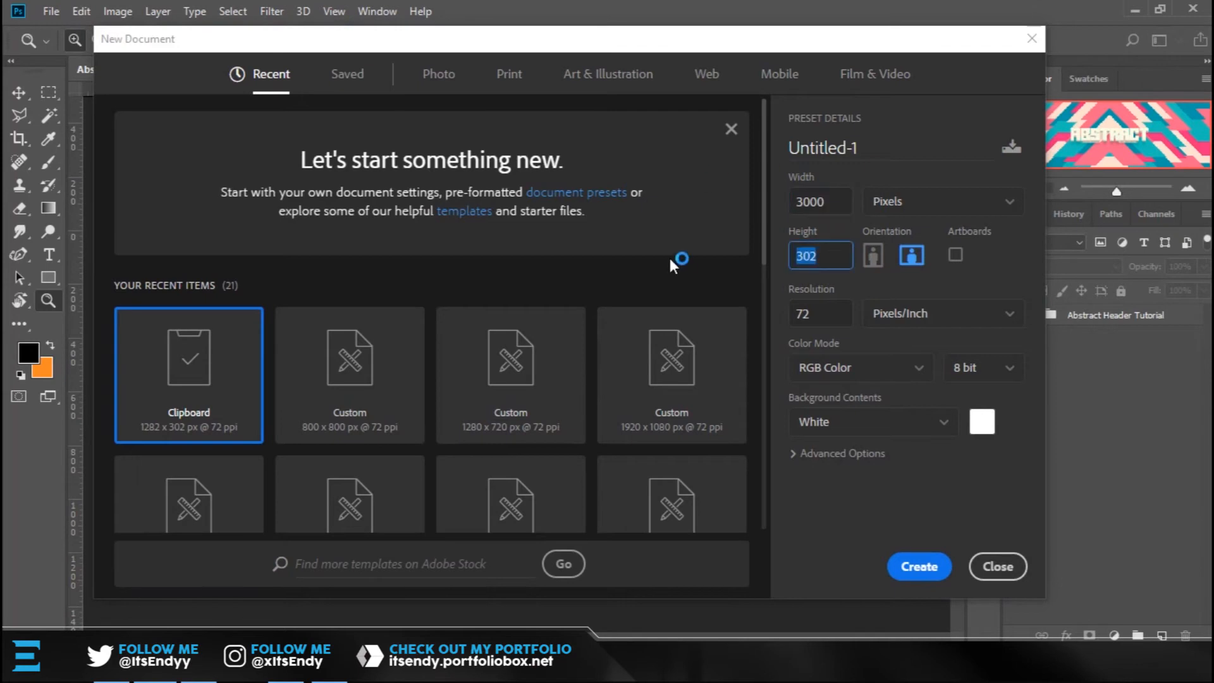
{"action": "type", "text": "1000"}
{"action": "left_click", "coordinate": [923, 572]}
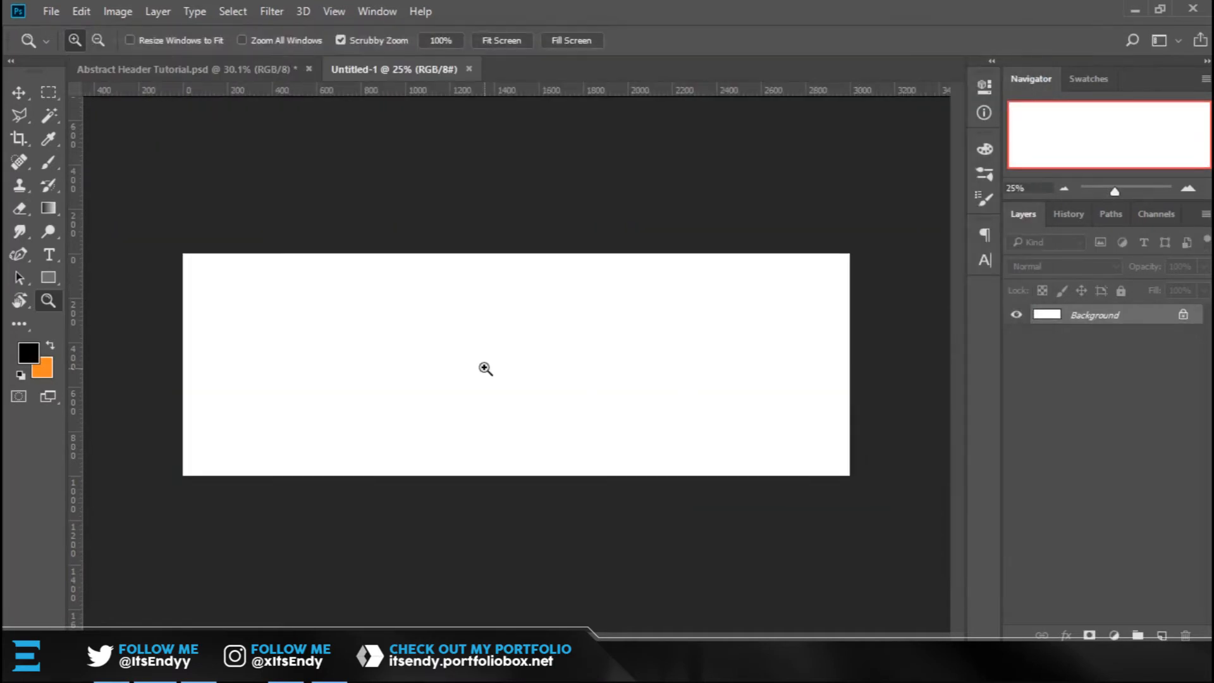
{"action": "left_click_drag", "start_coordinate": [485, 369], "coordinate": [521, 358]}
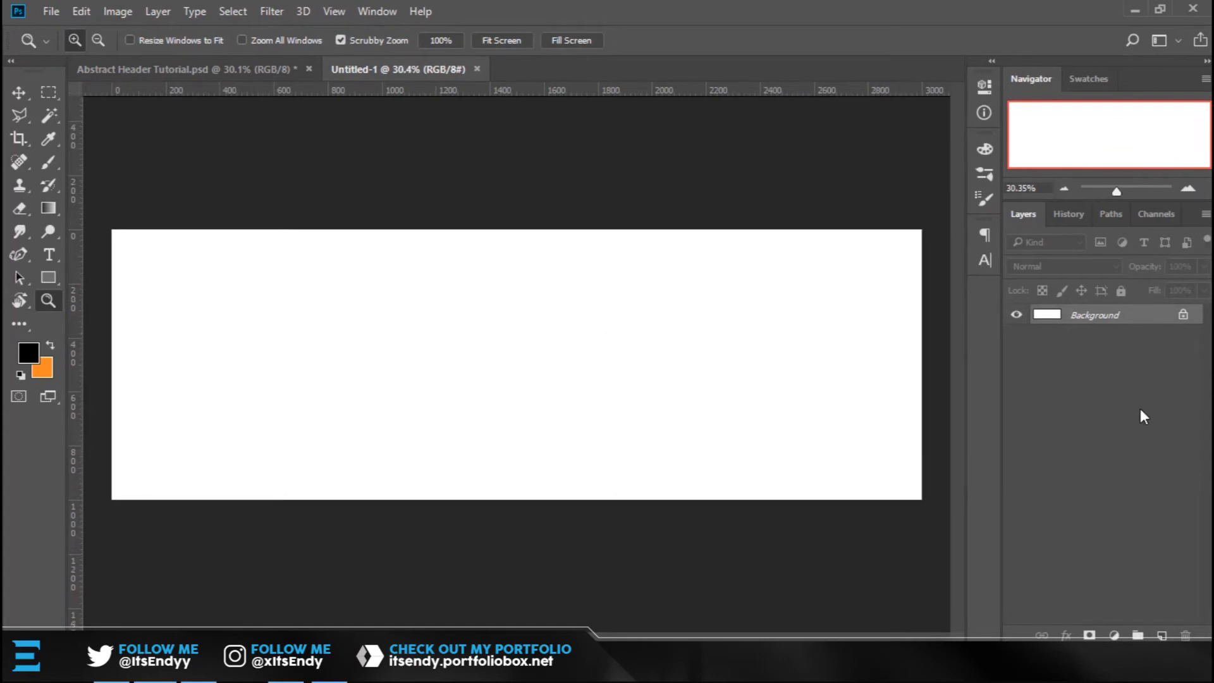
Duplicate the Color Palette group inside the Abstract Header Tutorial document.
{"action": "left_click", "coordinate": [253, 70]}
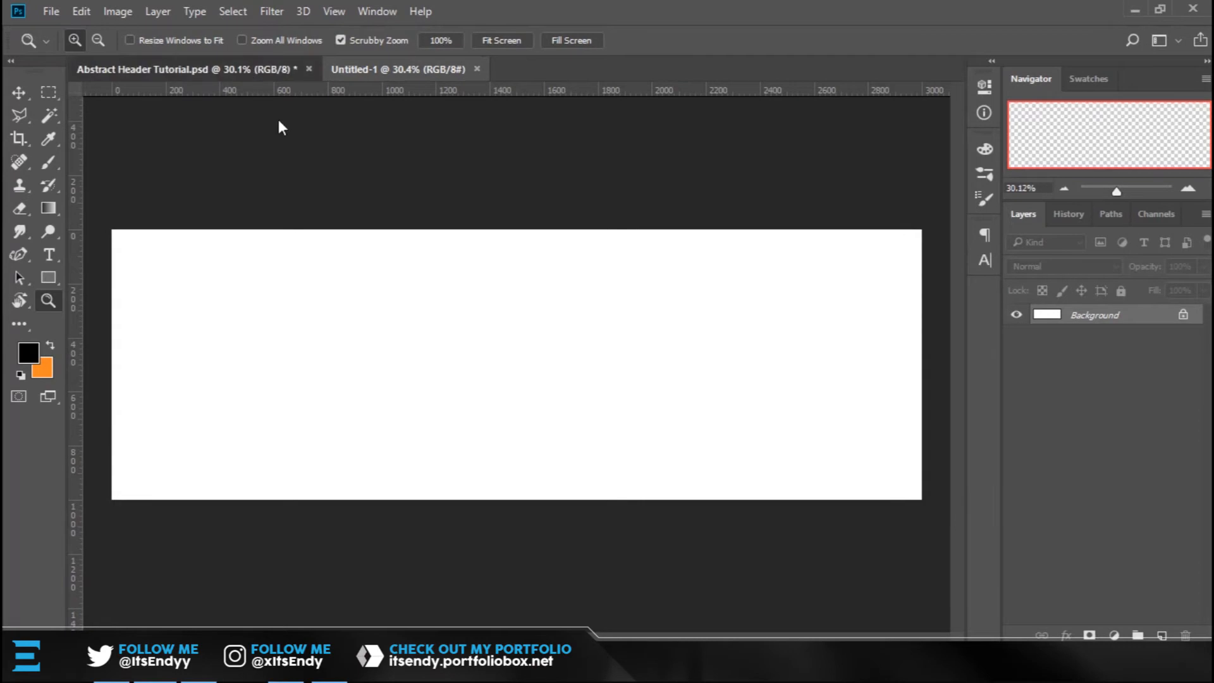
{"action": "left_click_drag", "start_coordinate": [573, 370], "coordinate": [549, 377]}
{"action": "left_click", "coordinate": [399, 69]}
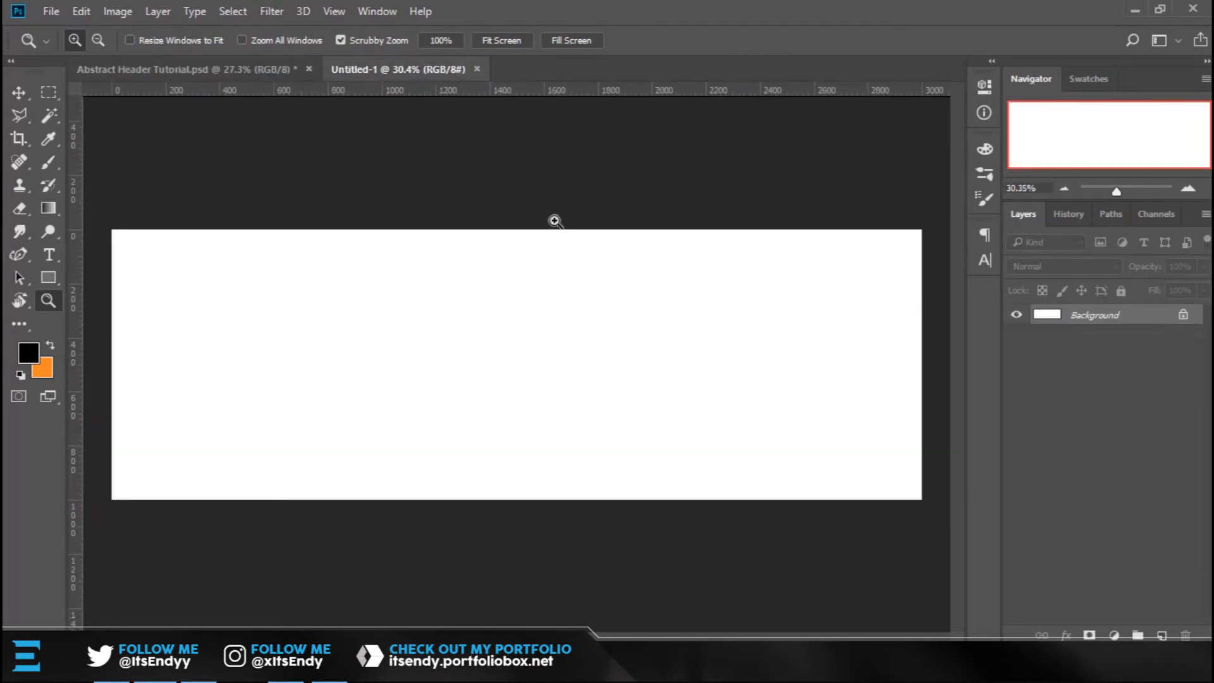
{"action": "left_click", "coordinate": [152, 70]}
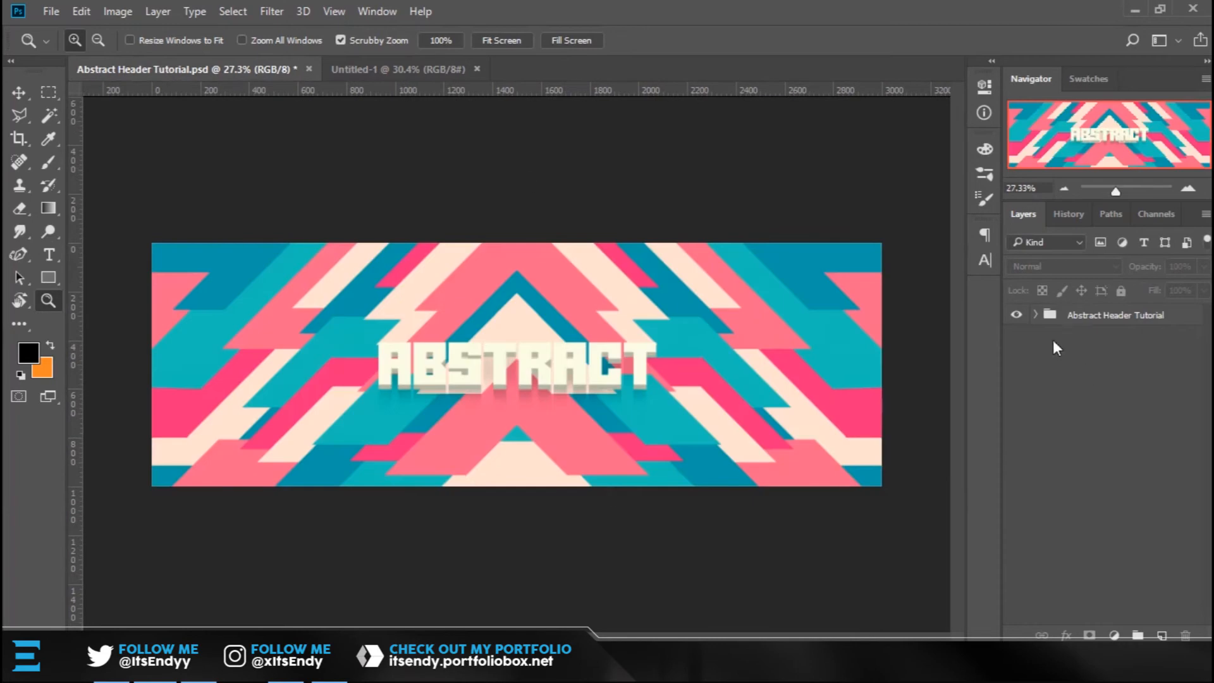
{"action": "left_click", "coordinate": [1184, 335]}
{"action": "left_click", "coordinate": [1159, 336]}
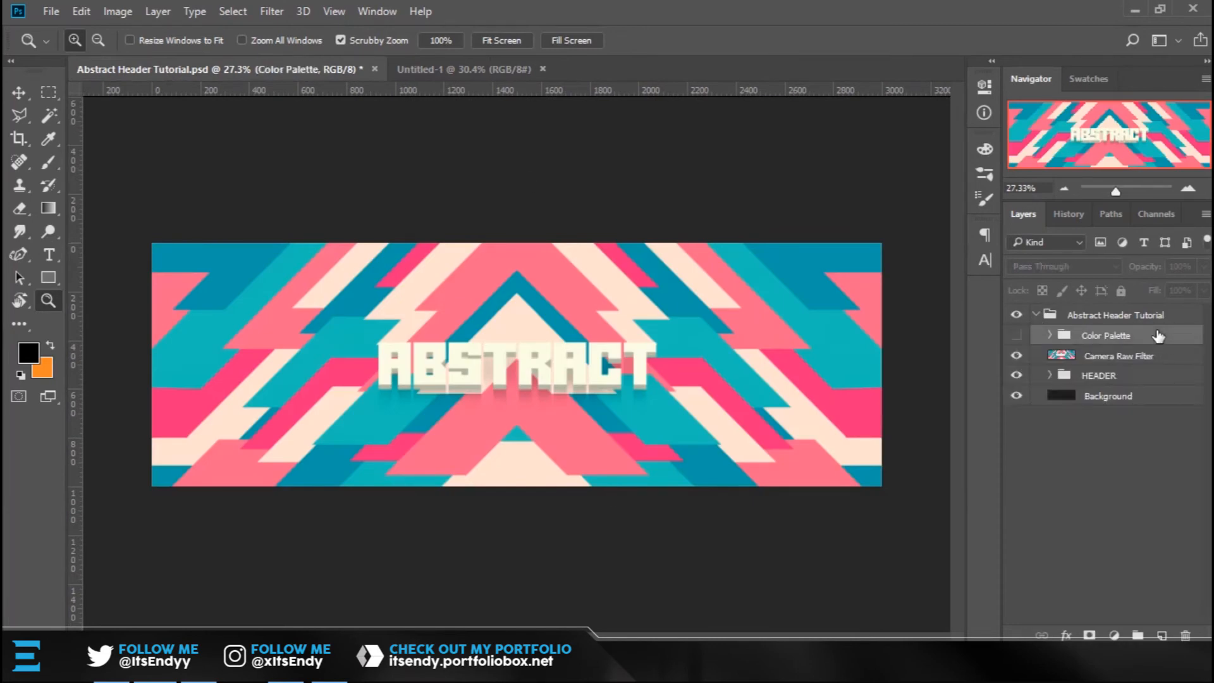
{"action": "key", "text": "ctrl+j"}
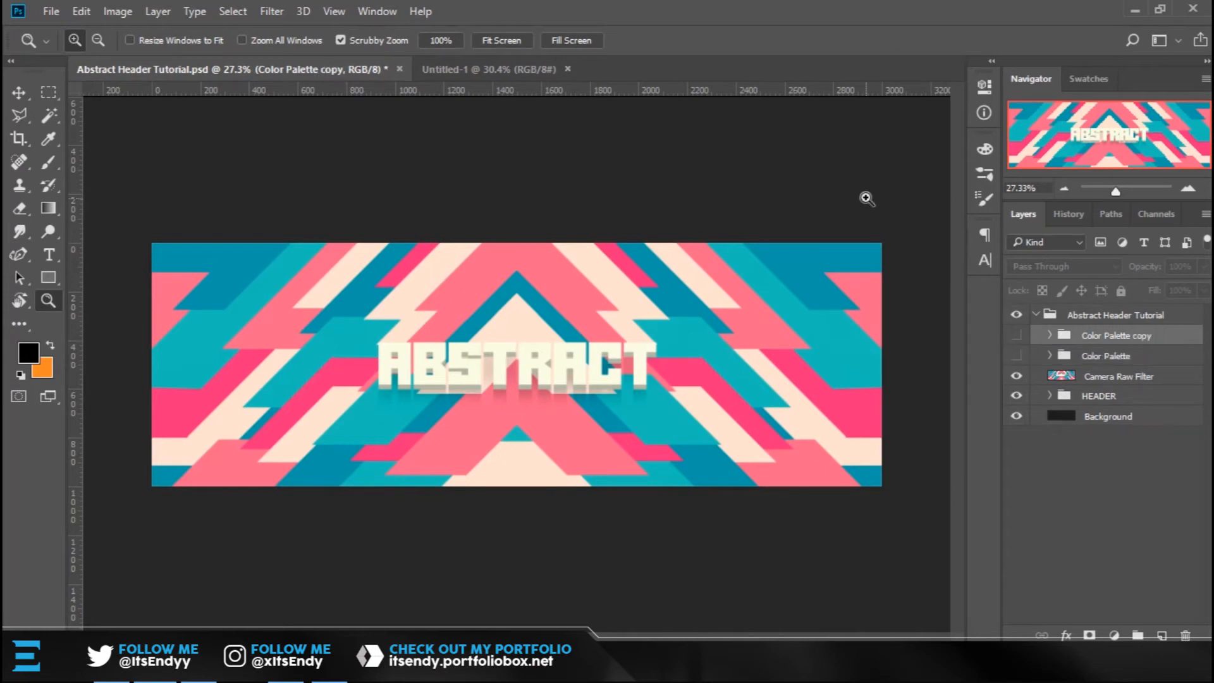
Duplicate the Color Palette copy group into the Untitled-1 document and make it visible there.
{"action": "right_click", "coordinate": [1116, 341]}
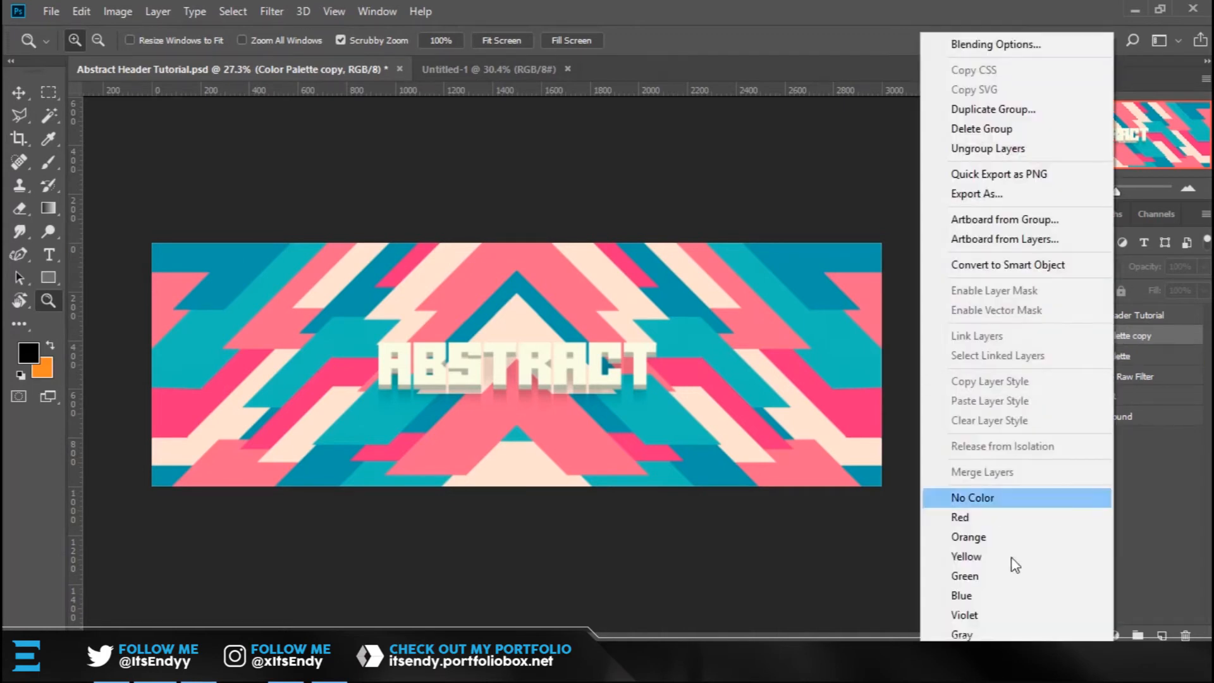
{"action": "left_click", "coordinate": [1020, 111]}
{"action": "left_click", "coordinate": [609, 253]}
{"action": "left_click", "coordinate": [606, 285]}
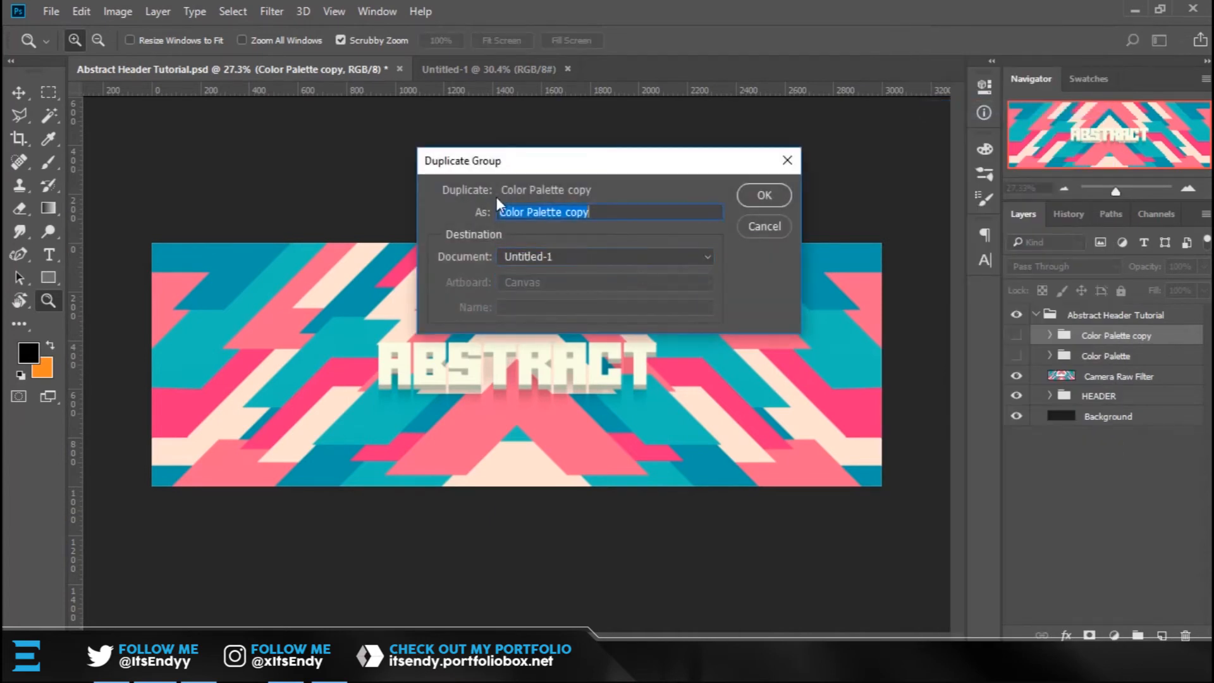
{"action": "left_click", "coordinate": [764, 195]}
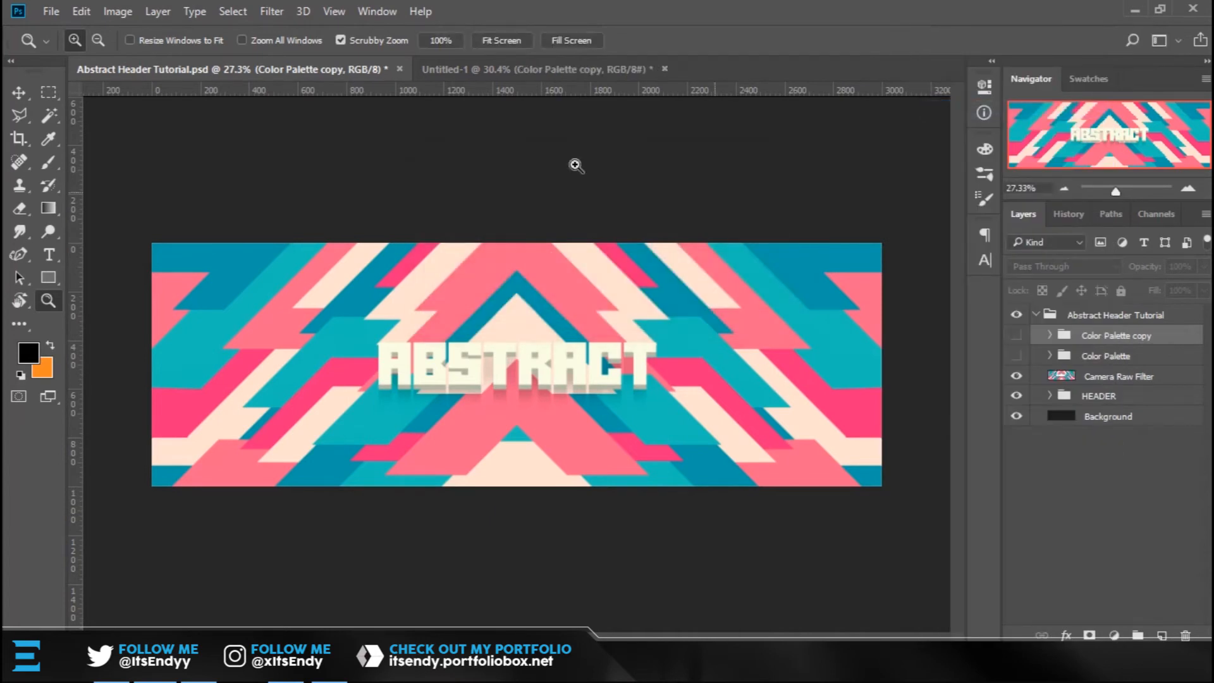
{"action": "left_click", "coordinate": [498, 66]}
{"action": "left_click", "coordinate": [1016, 314]}
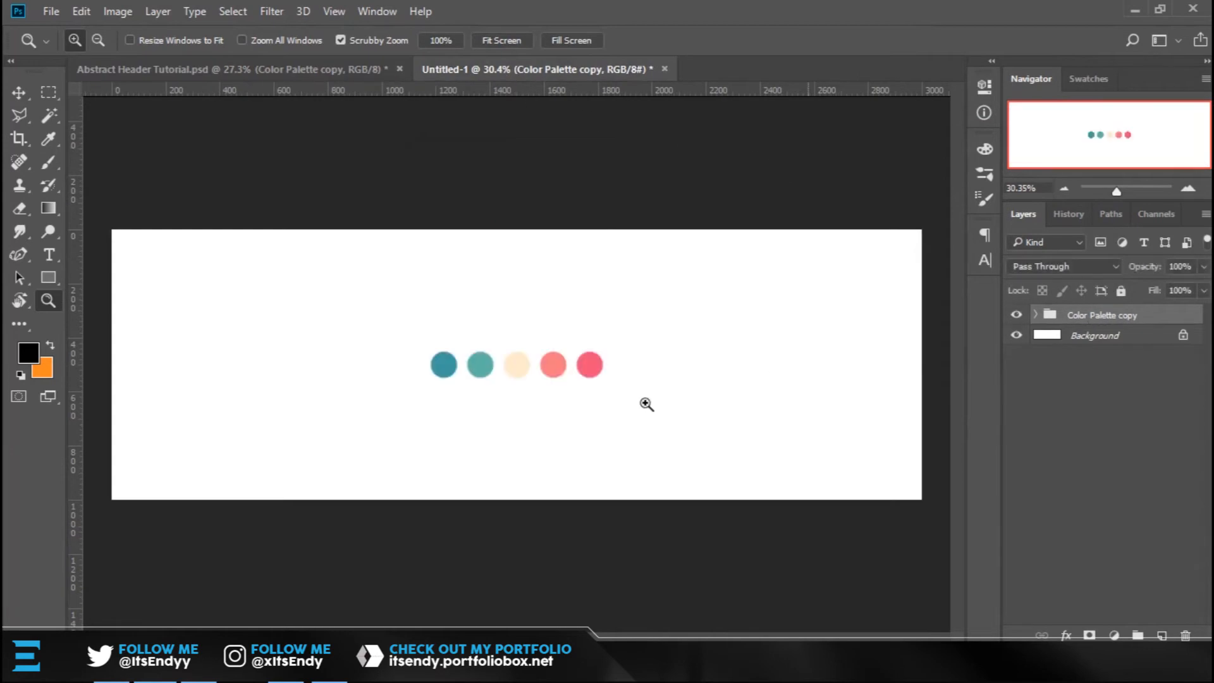
Move the group of five palette circles to slightly above and left of the canvas centre.
{"action": "key", "text": "v"}
{"action": "left_click_drag", "start_coordinate": [556, 366], "coordinate": [532, 366]}
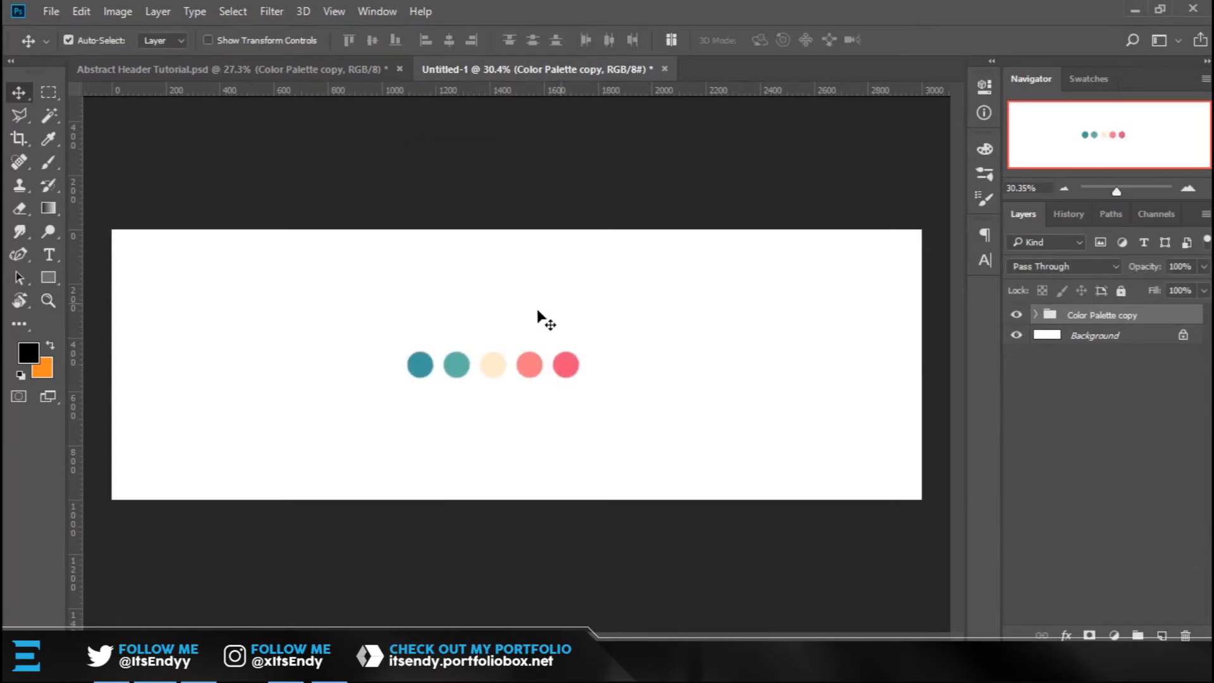
{"action": "mouse_move", "coordinate": [73, 276]}
{"action": "left_mouse_down"}
{"action": "mouse_move", "coordinate": [504, 298]}
{"action": "mouse_move", "coordinate": [141, 317]}
{"action": "mouse_move", "coordinate": [73, 294]}
{"action": "left_mouse_up"}
{"action": "left_click_drag", "start_coordinate": [468, 382], "coordinate": [531, 341]}
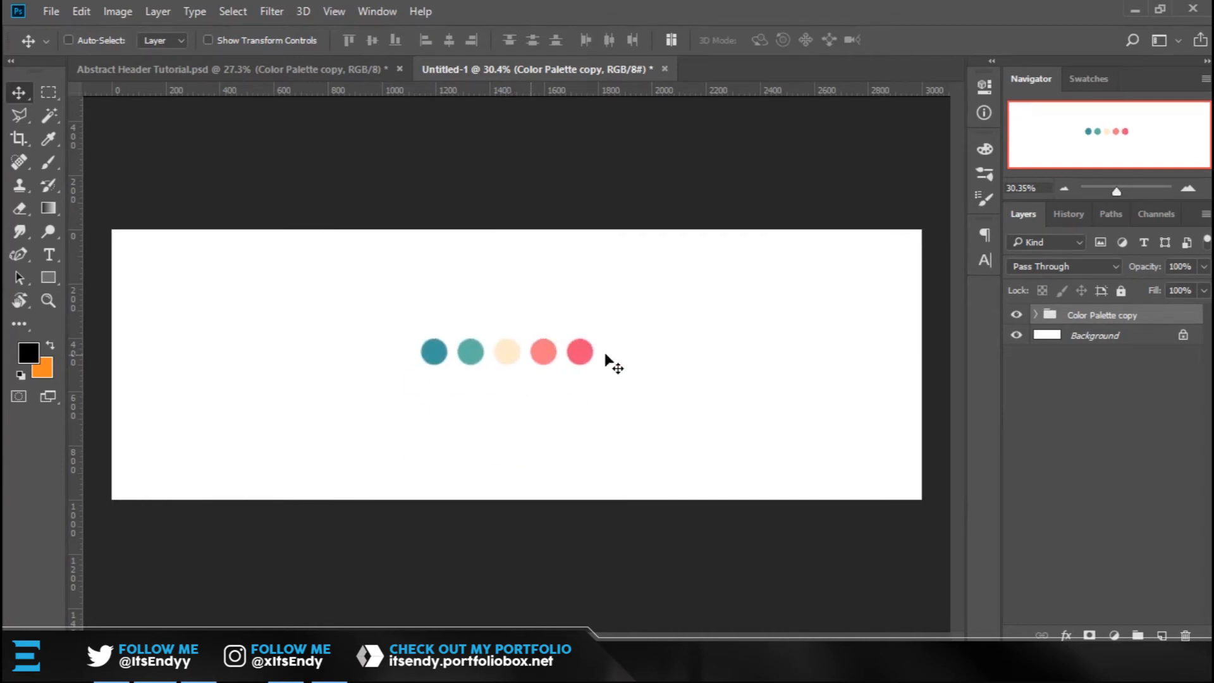
Unlock the Background layer and darken it with Hue/Saturation, setting Lightness to -90.
{"action": "left_click", "coordinate": [1171, 341]}
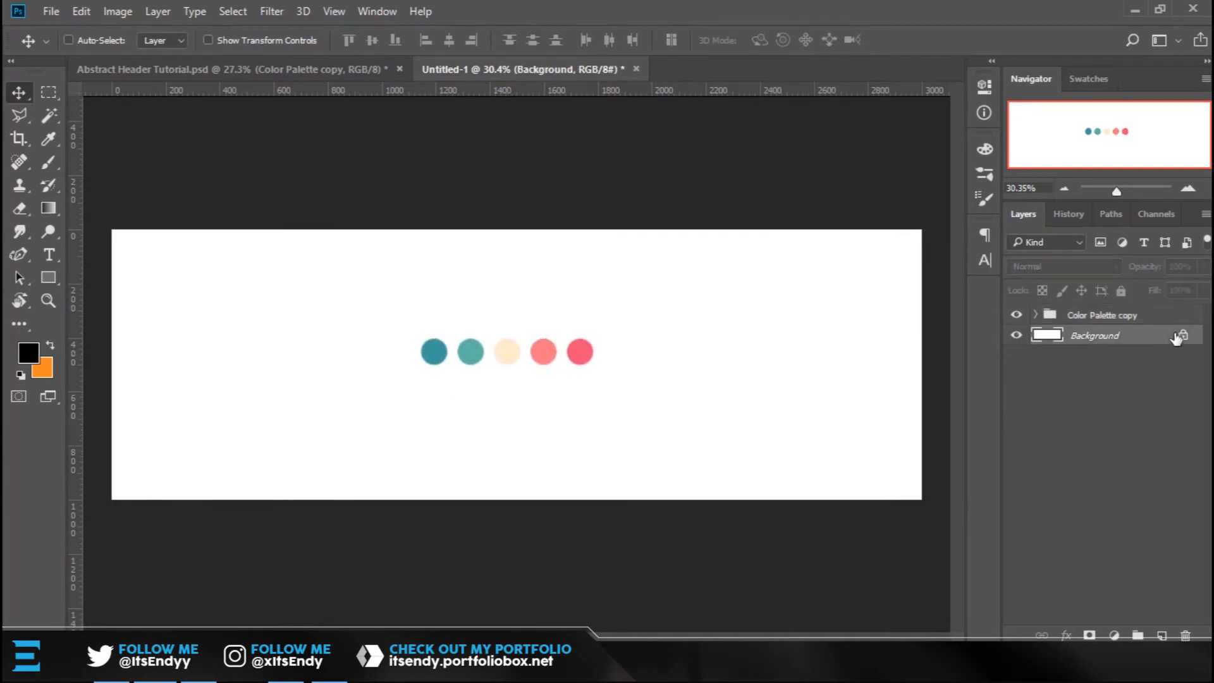
{"action": "left_click", "coordinate": [1183, 335]}
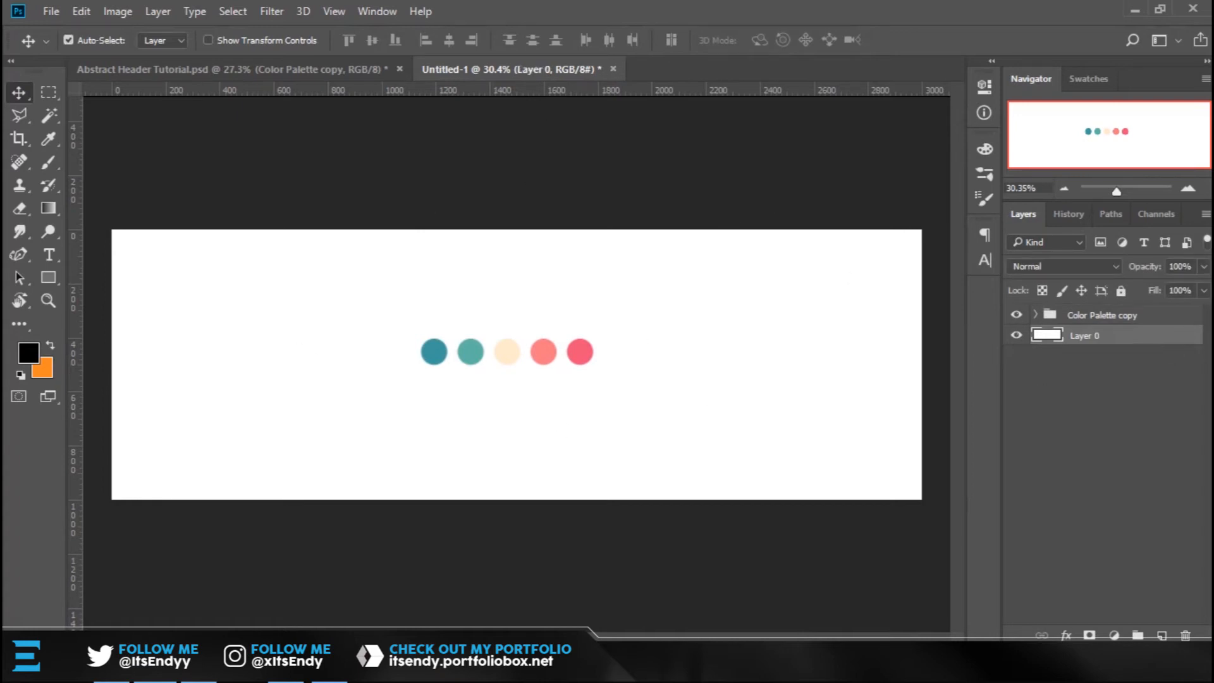
{"action": "key", "text": "ctrl+u"}
{"action": "left_click", "coordinate": [986, 292]}
{"action": "type", "text": "-80"}
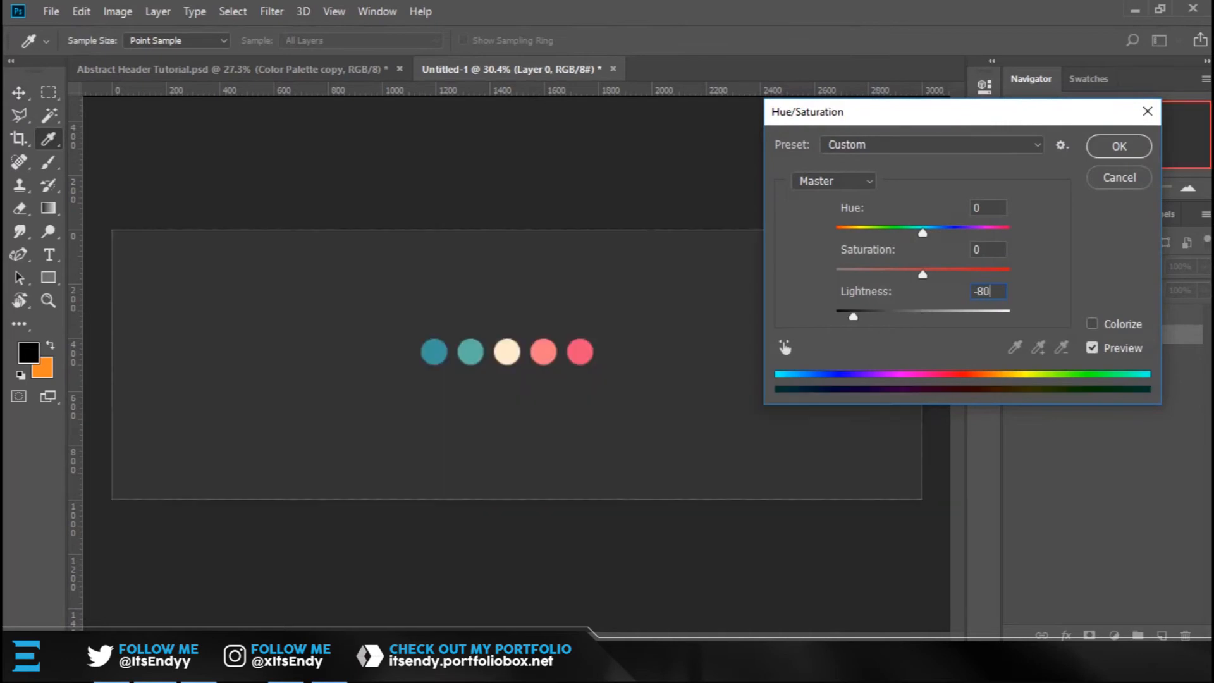
{"action": "left_click_drag", "start_coordinate": [995, 290], "coordinate": [765, 285]}
{"action": "type", "text": "-90"}
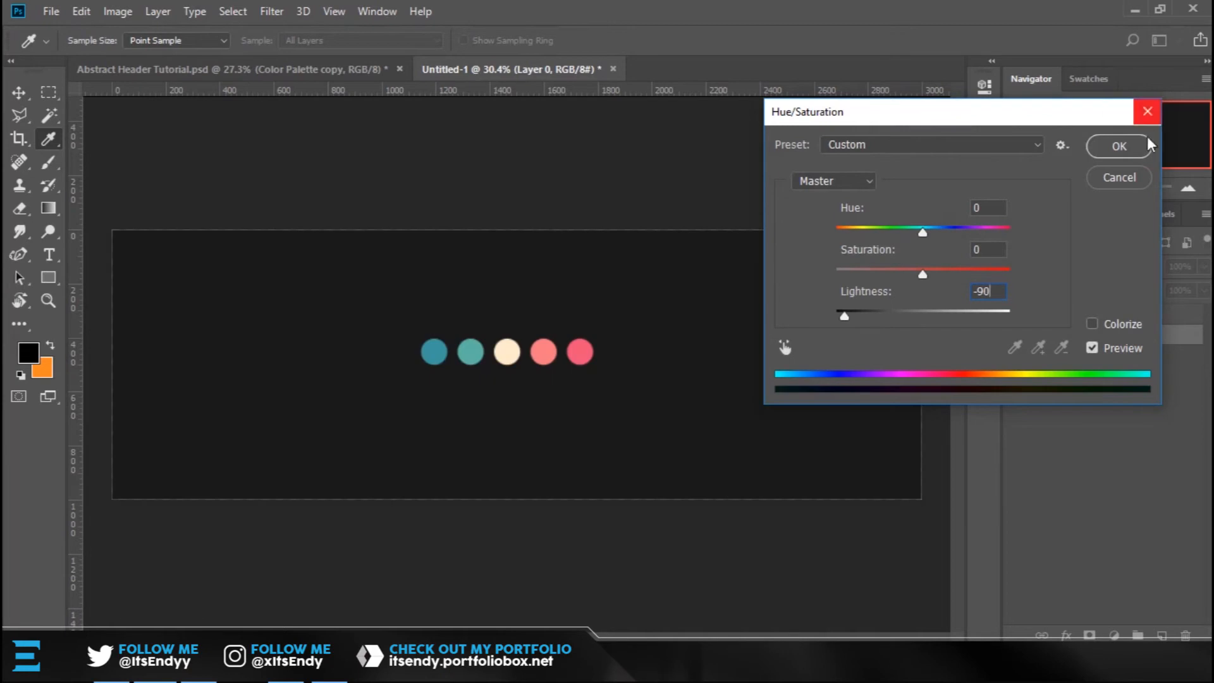
{"action": "left_click", "coordinate": [1129, 153]}
Examine the five palette circles up close against the dark background.
{"action": "key", "text": "z"}
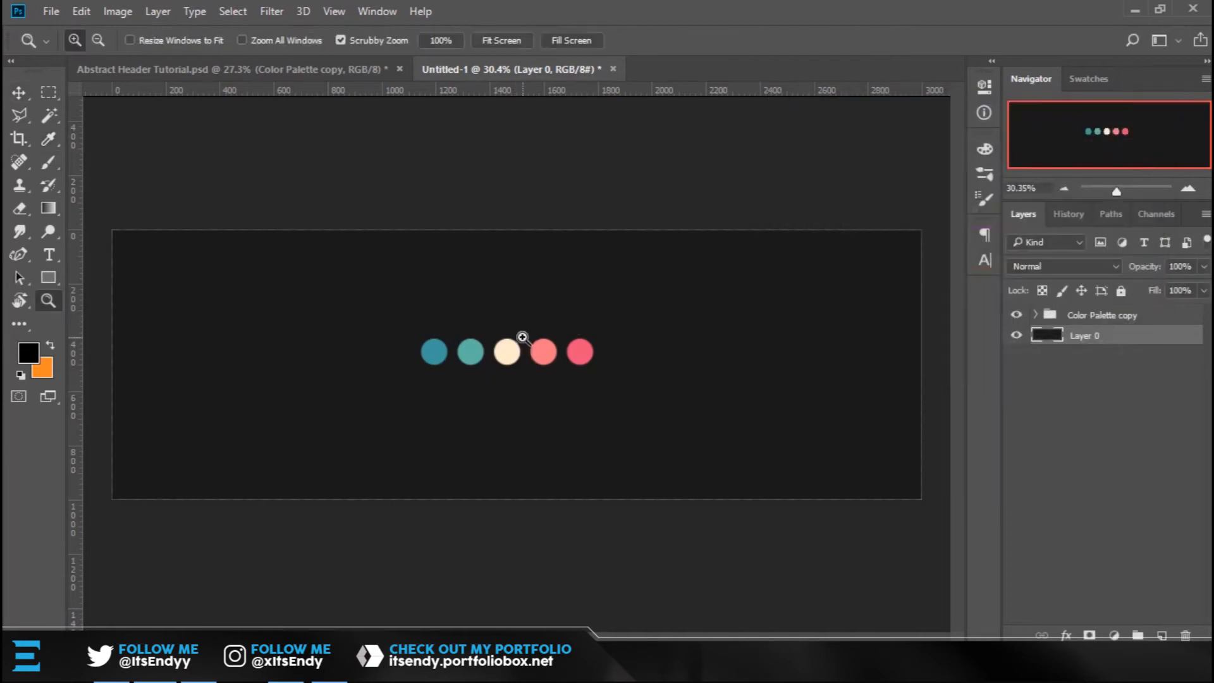
{"action": "left_click_drag", "start_coordinate": [534, 336], "coordinate": [529, 336]}
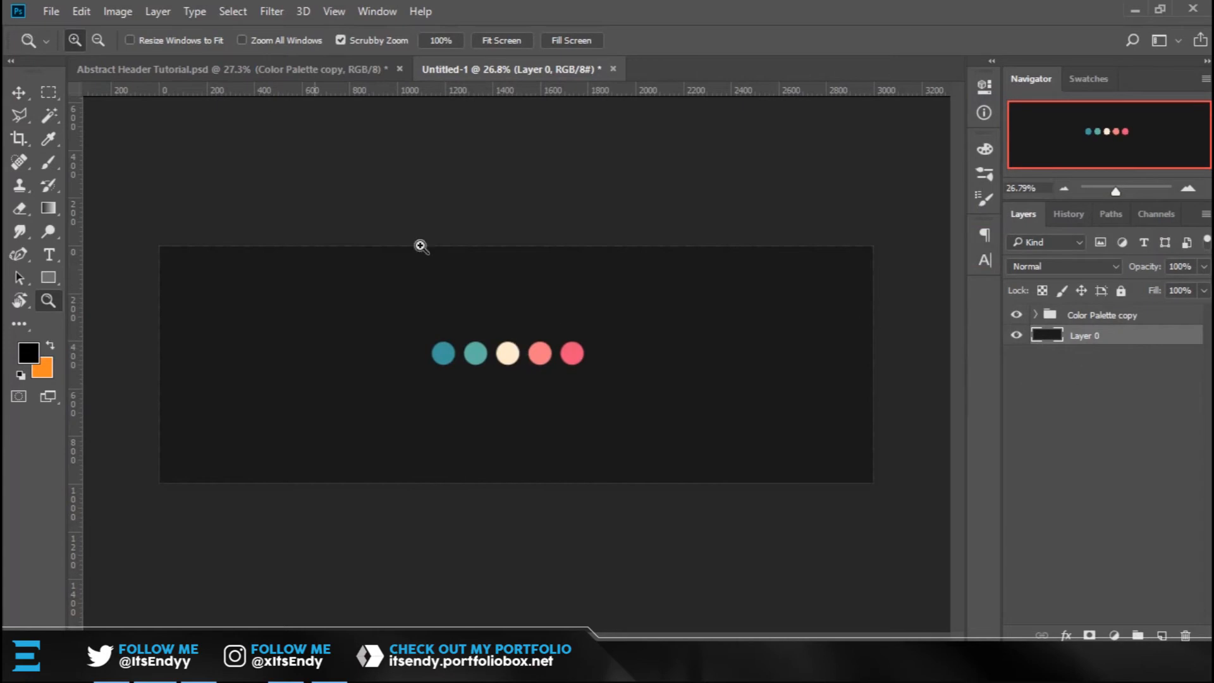
{"action": "left_click_drag", "start_coordinate": [514, 316], "coordinate": [564, 361]}
{"action": "left_click_drag", "start_coordinate": [548, 369], "coordinate": [541, 318]}
{"action": "left_click_drag", "start_coordinate": [474, 276], "coordinate": [507, 274]}
{"action": "left_click_drag", "start_coordinate": [519, 231], "coordinate": [542, 301]}
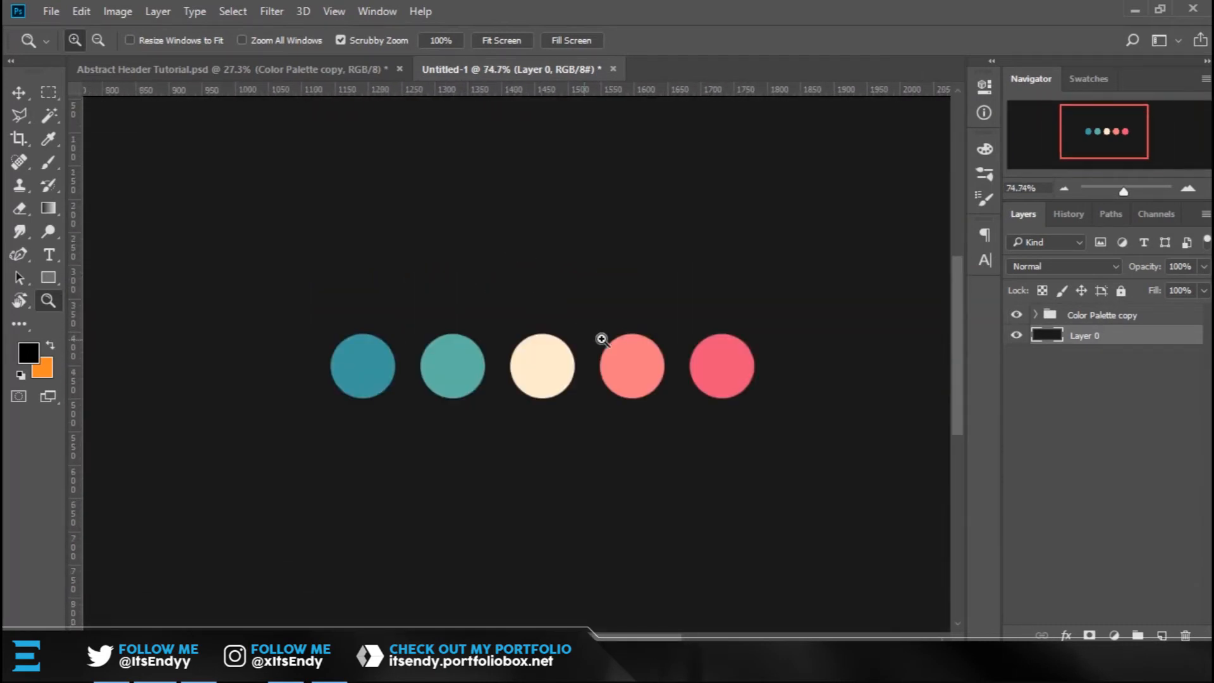
{"action": "left_click_drag", "start_coordinate": [598, 339], "coordinate": [606, 337]}
{"action": "left_click_drag", "start_coordinate": [553, 293], "coordinate": [505, 258]}
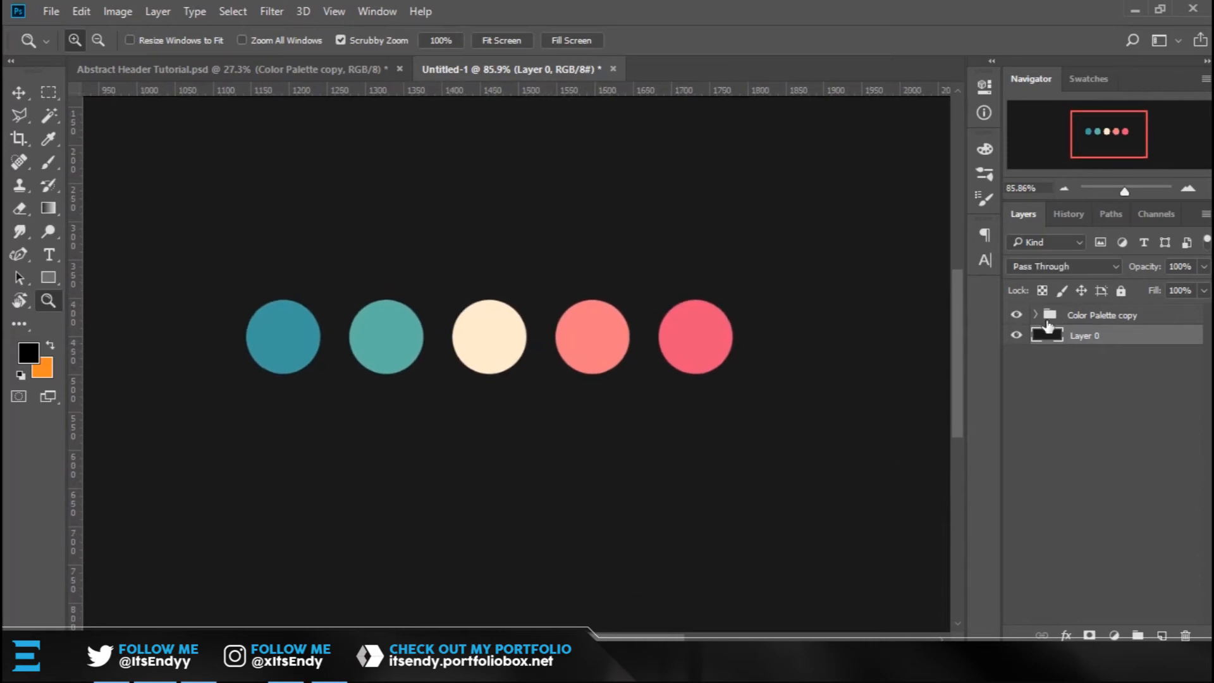
Expand the Color Palette copy group, select layer 1 and toggle its visibility to identify its circle.
{"action": "left_click", "coordinate": [1060, 323]}
{"action": "left_click", "coordinate": [1035, 314]}
{"action": "left_click", "coordinate": [1040, 417]}
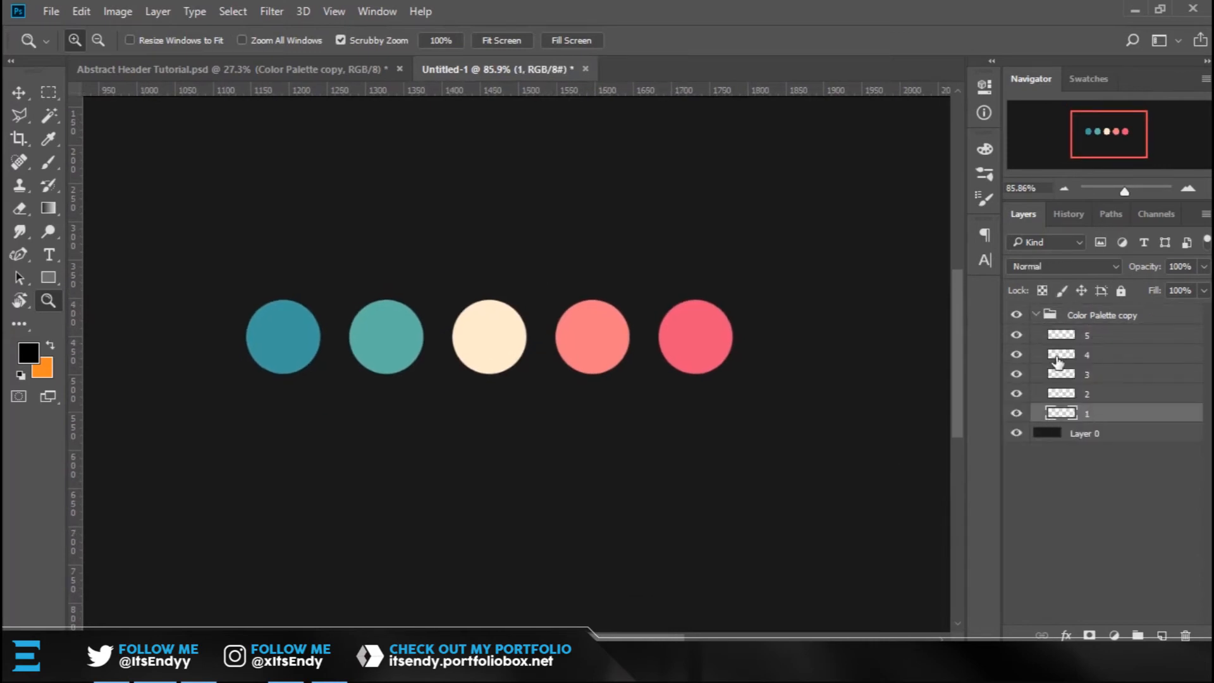
{"action": "left_click", "coordinate": [1017, 415]}
{"action": "left_click", "coordinate": [1017, 415]}
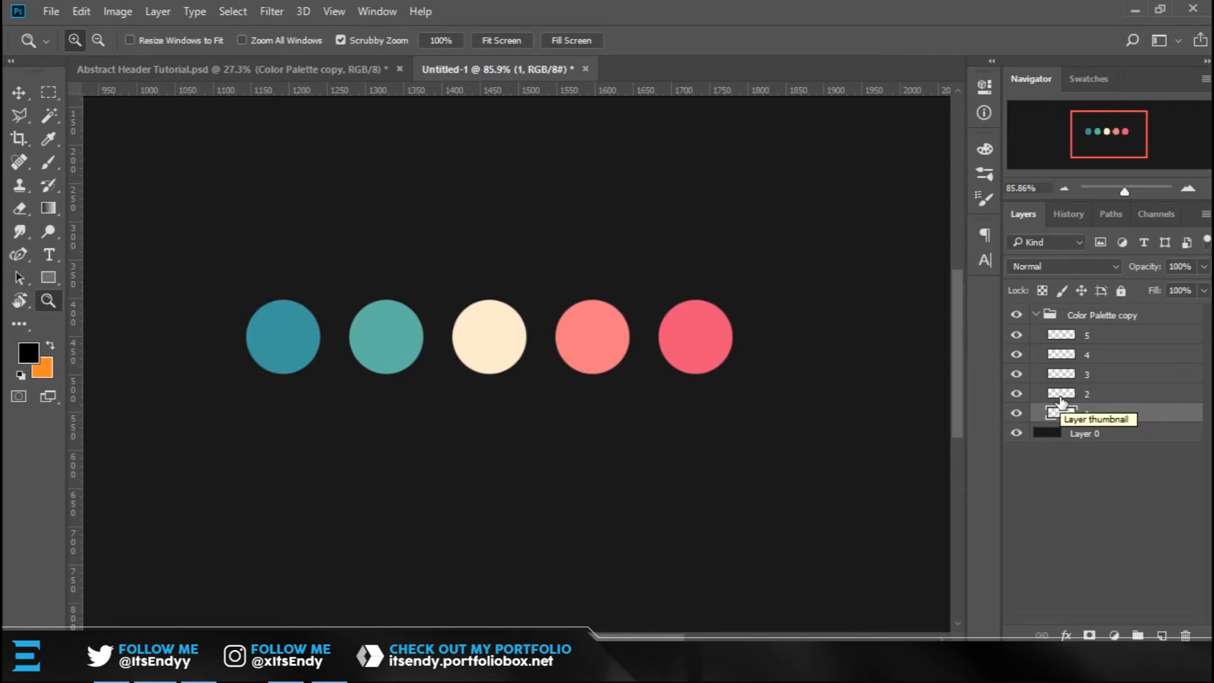
{"action": "double_click", "coordinate": [1142, 417]}
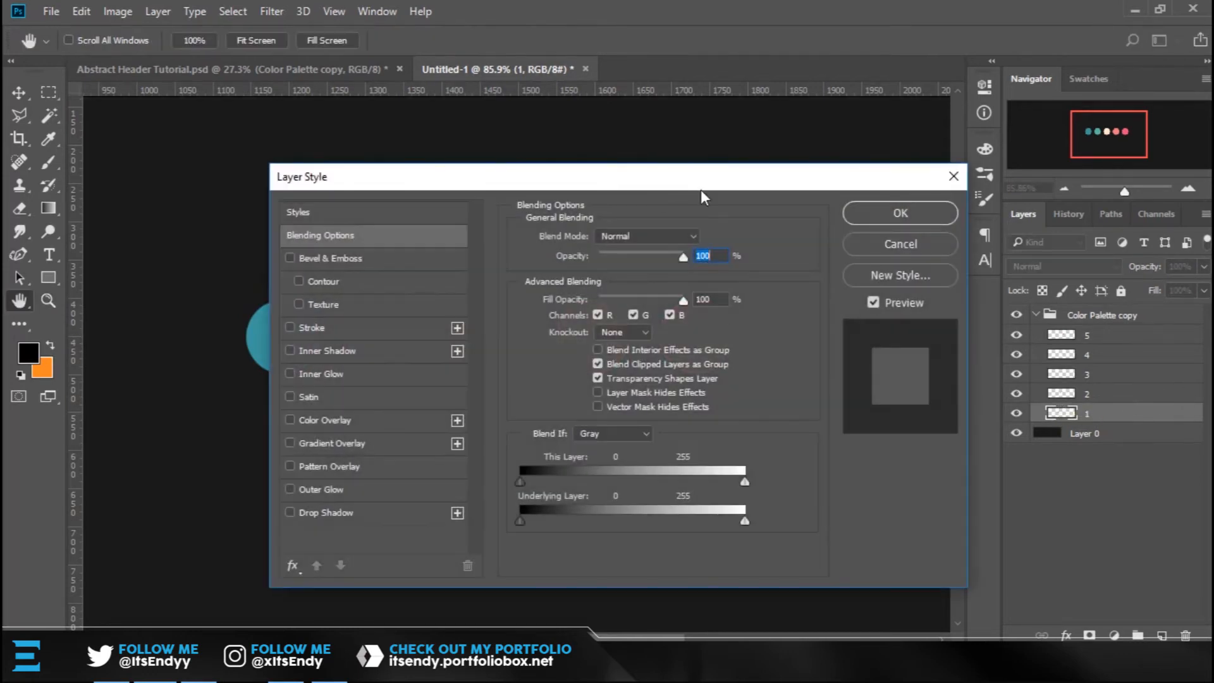
{"action": "left_click_drag", "start_coordinate": [869, 169], "coordinate": [1111, 110]}
{"action": "left_click", "coordinate": [1119, 190]}
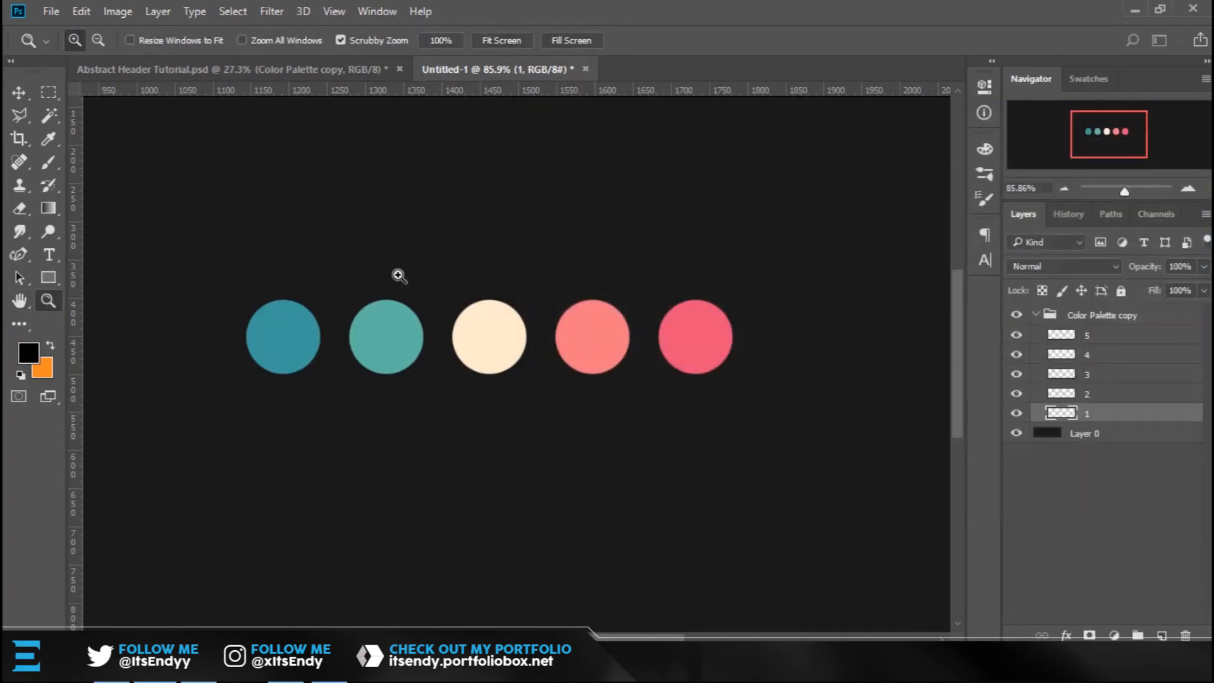
Sample the dark teal circle of layer 1 in the Color Picker to read its colour values, keeping black as the foreground colour.
{"action": "left_click", "coordinate": [32, 351]}
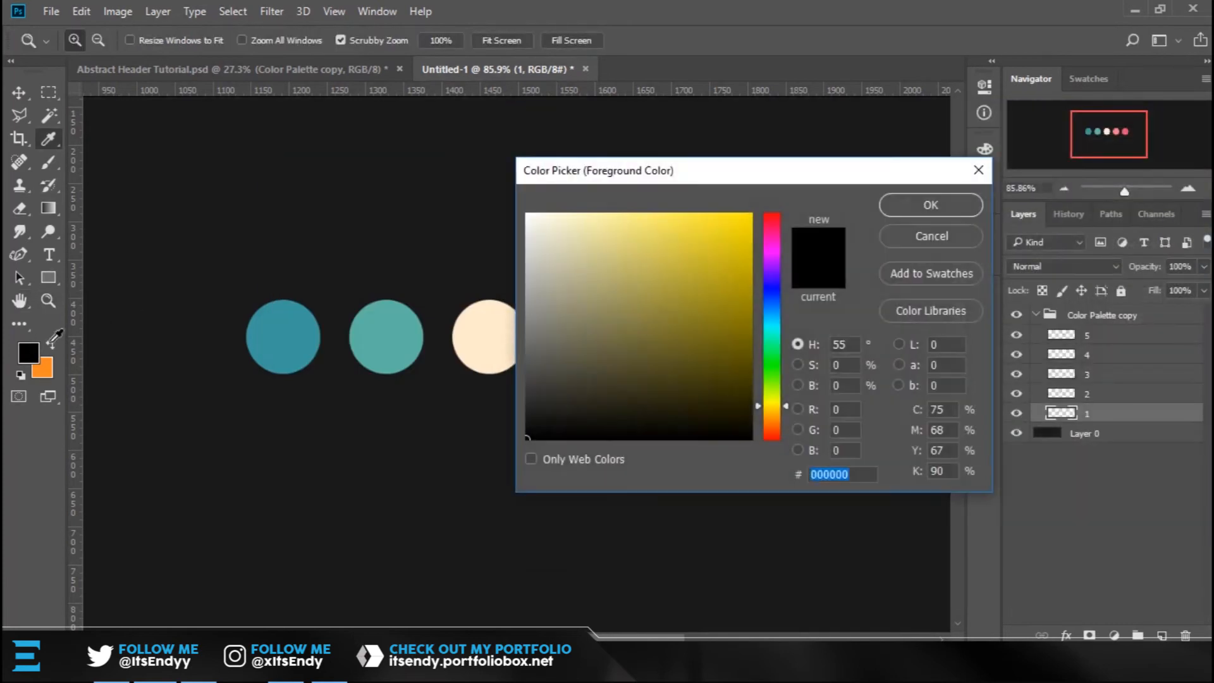
{"action": "left_click", "coordinate": [301, 325]}
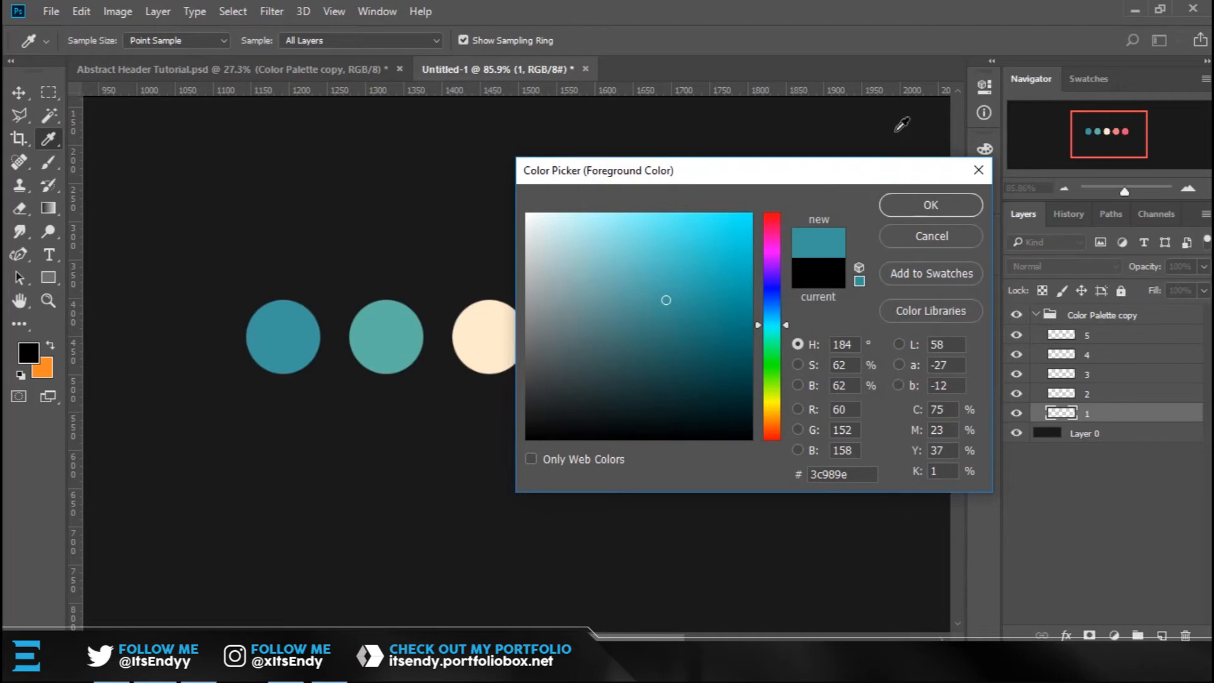
{"action": "left_click", "coordinate": [963, 234]}
{"action": "key", "text": "z"}
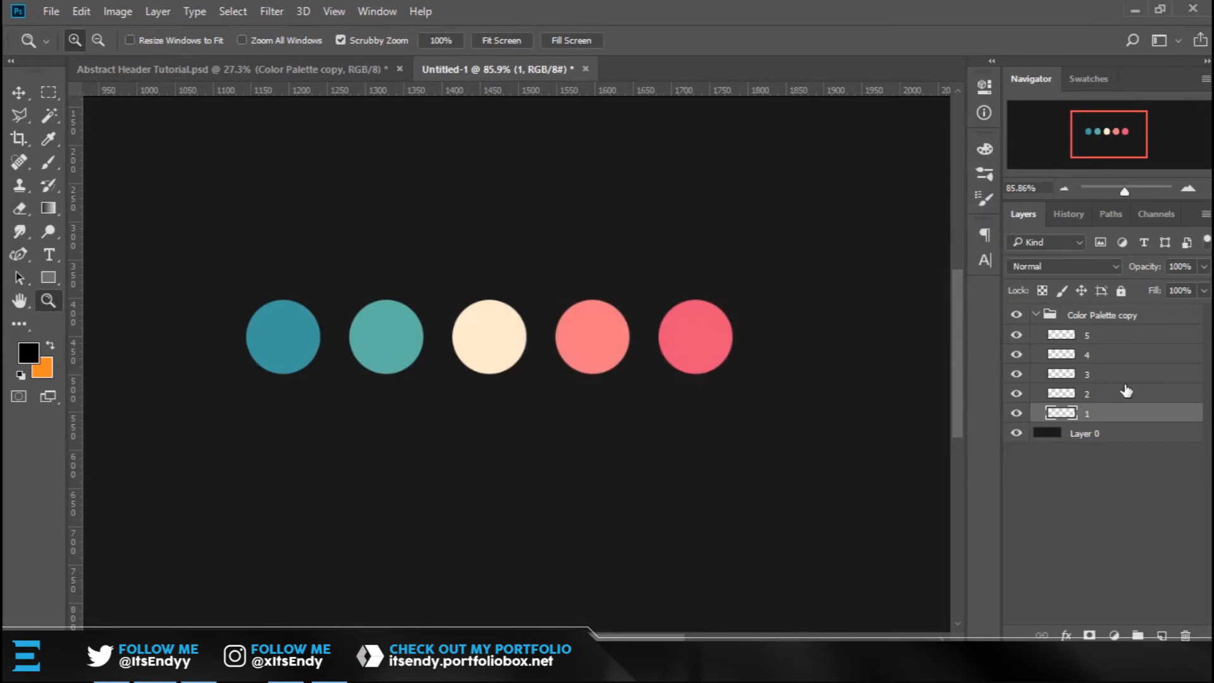
Identify the circle on layer 2 and sample its light teal in the Color Picker to read the colour values, without applying it.
{"action": "left_click", "coordinate": [1127, 395]}
{"action": "left_click", "coordinate": [1016, 394]}
{"action": "left_click", "coordinate": [1017, 393]}
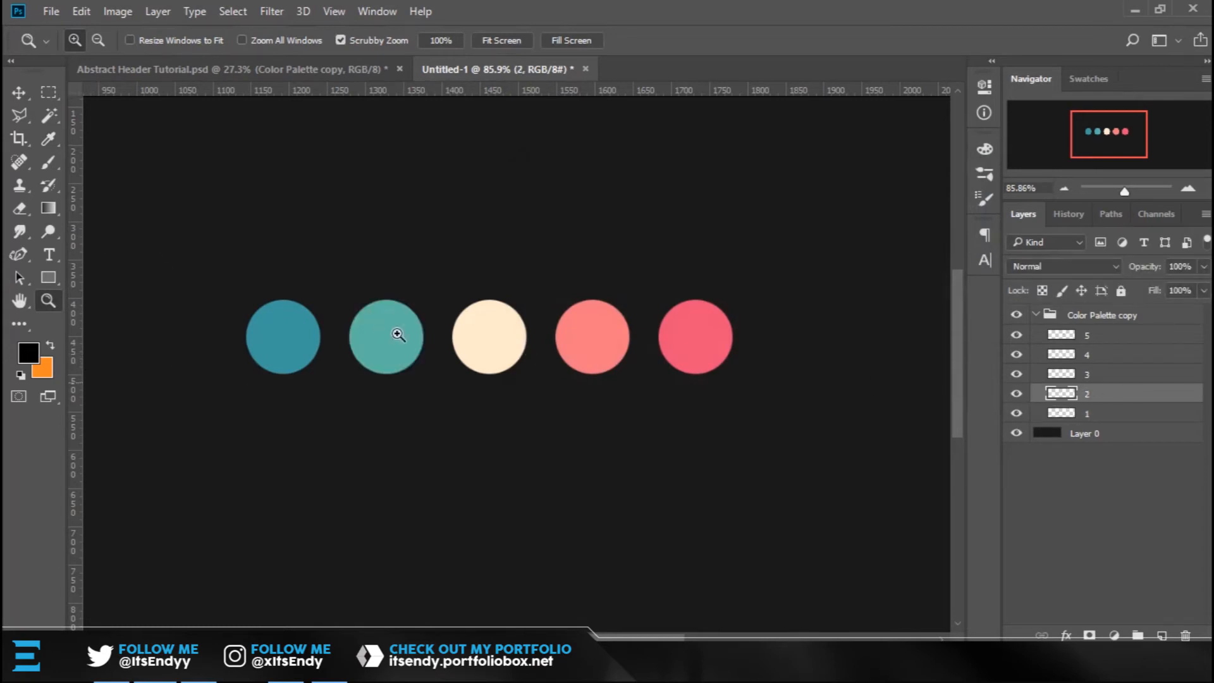
{"action": "left_click", "coordinate": [37, 356]}
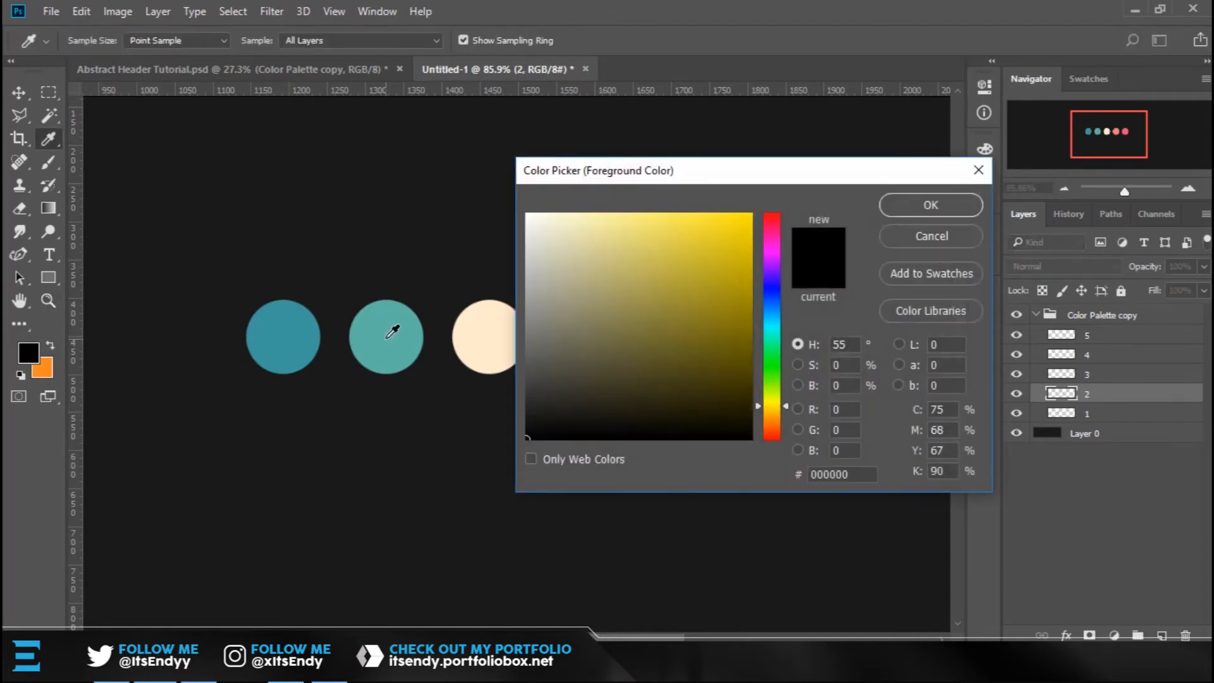
{"action": "left_click", "coordinate": [392, 334]}
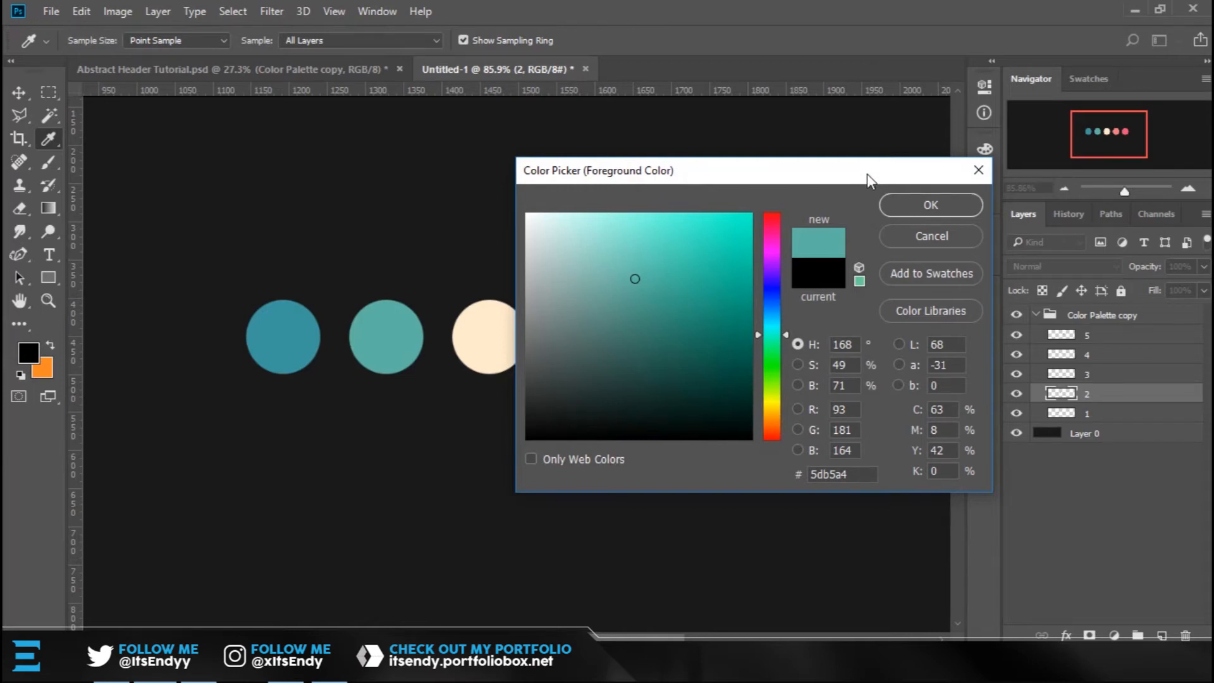
{"action": "left_click", "coordinate": [936, 235]}
{"action": "key", "text": "z"}
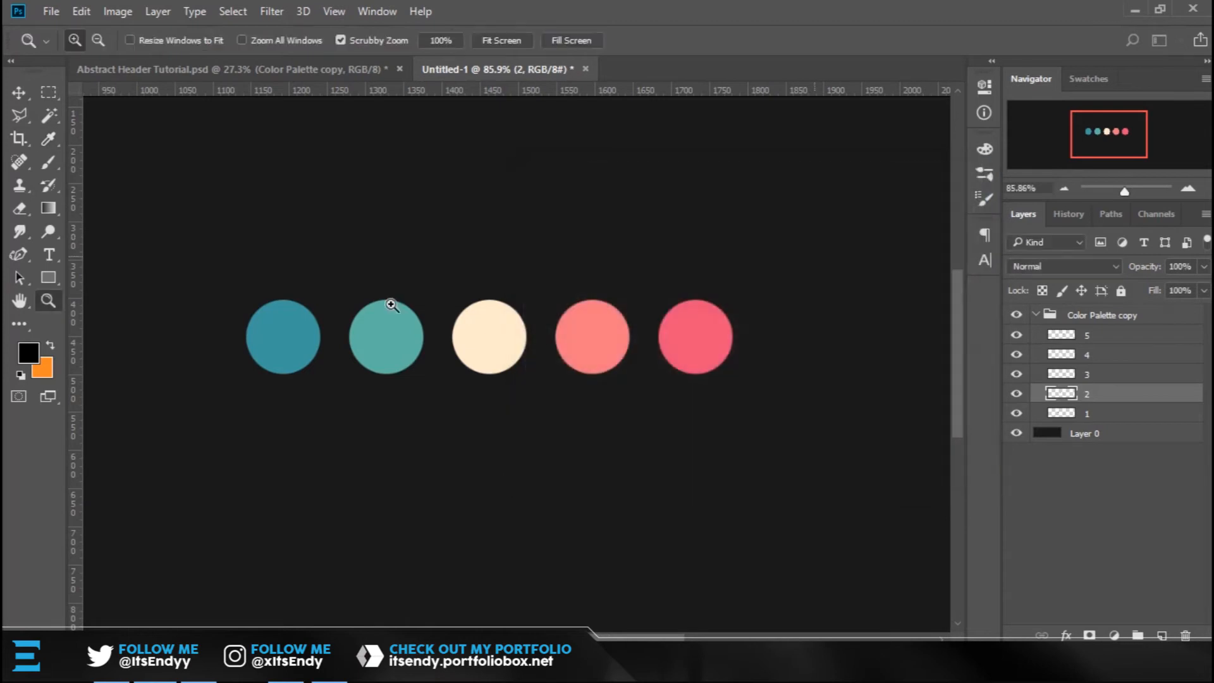
Identify the circle on layer 3 and sample its cream colour in the Color Picker to read the values, without applying it.
{"action": "left_click", "coordinate": [1016, 374]}
{"action": "left_click", "coordinate": [1016, 374]}
{"action": "left_click", "coordinate": [1119, 376]}
{"action": "left_click", "coordinate": [30, 356]}
{"action": "left_click_drag", "start_coordinate": [865, 161], "coordinate": [981, 140]}
{"action": "left_click", "coordinate": [498, 329]}
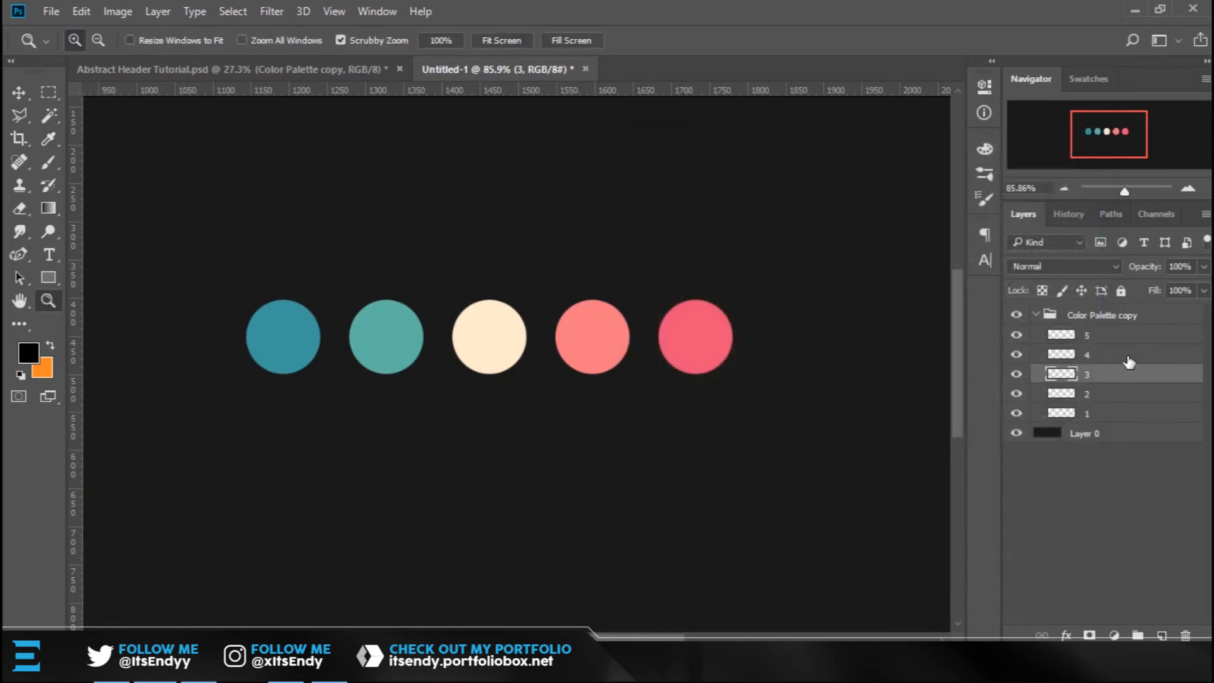
Sample the salmon circle of layer 4 in the Color Picker to read its colour values, without applying it.
{"action": "left_click", "coordinate": [29, 353]}
{"action": "left_click_drag", "start_coordinate": [748, 140], "coordinate": [825, 137]}
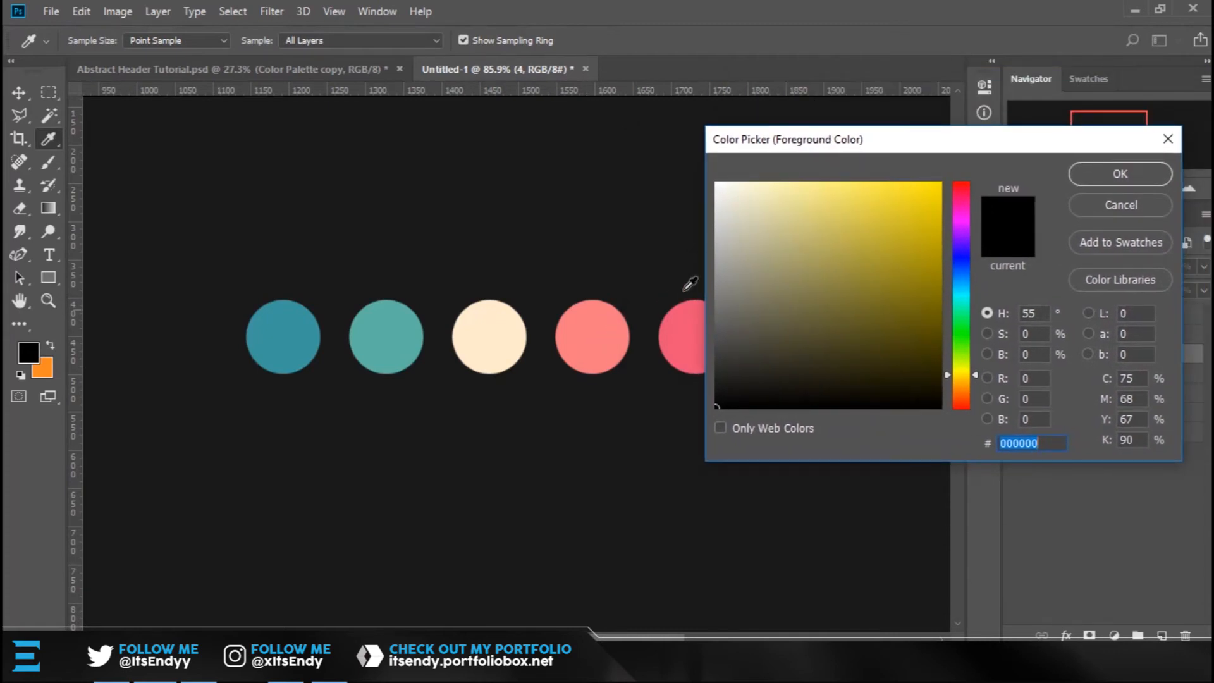
{"action": "left_click", "coordinate": [591, 332]}
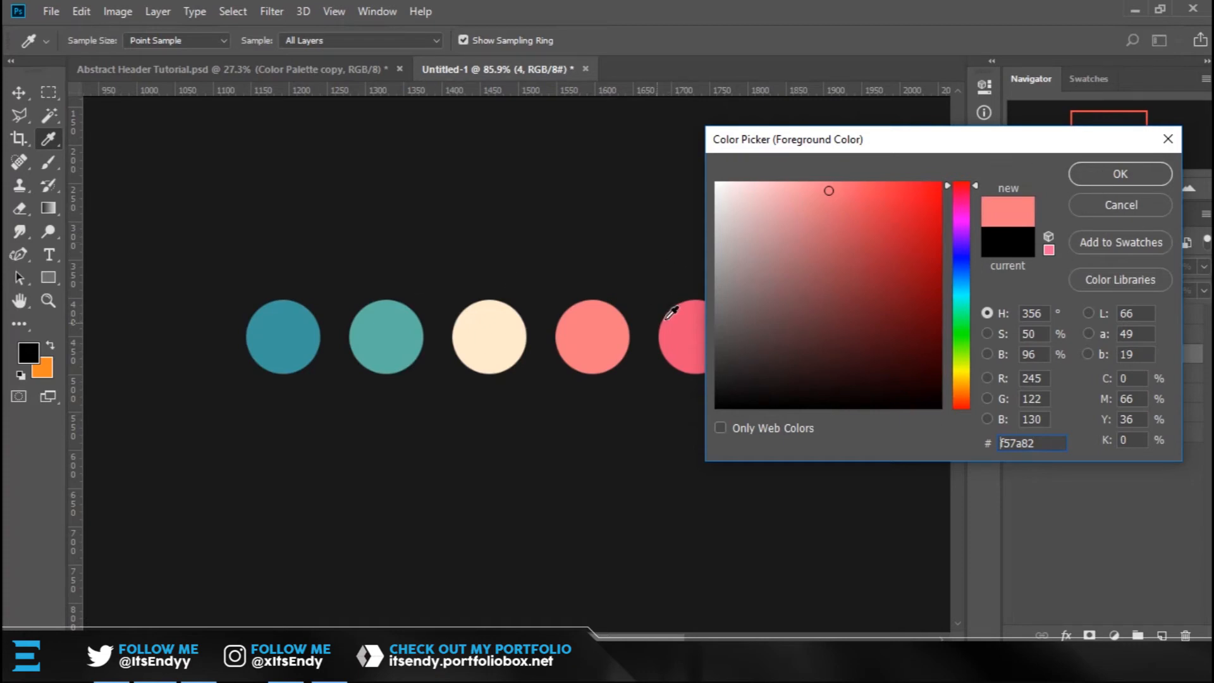
{"action": "left_click", "coordinate": [1117, 201]}
{"action": "key", "text": "z"}
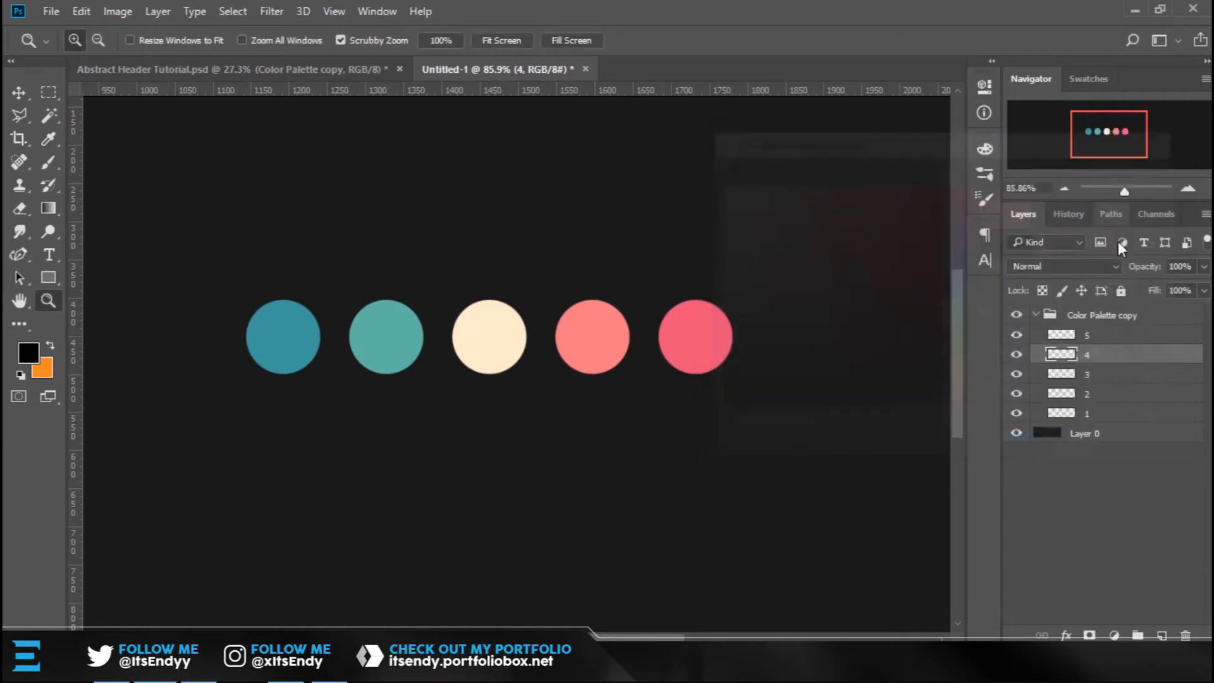
Select layer 5 and sample its pink circle in the Color Picker to read the colour values, without applying it.
{"action": "left_click", "coordinate": [1114, 336]}
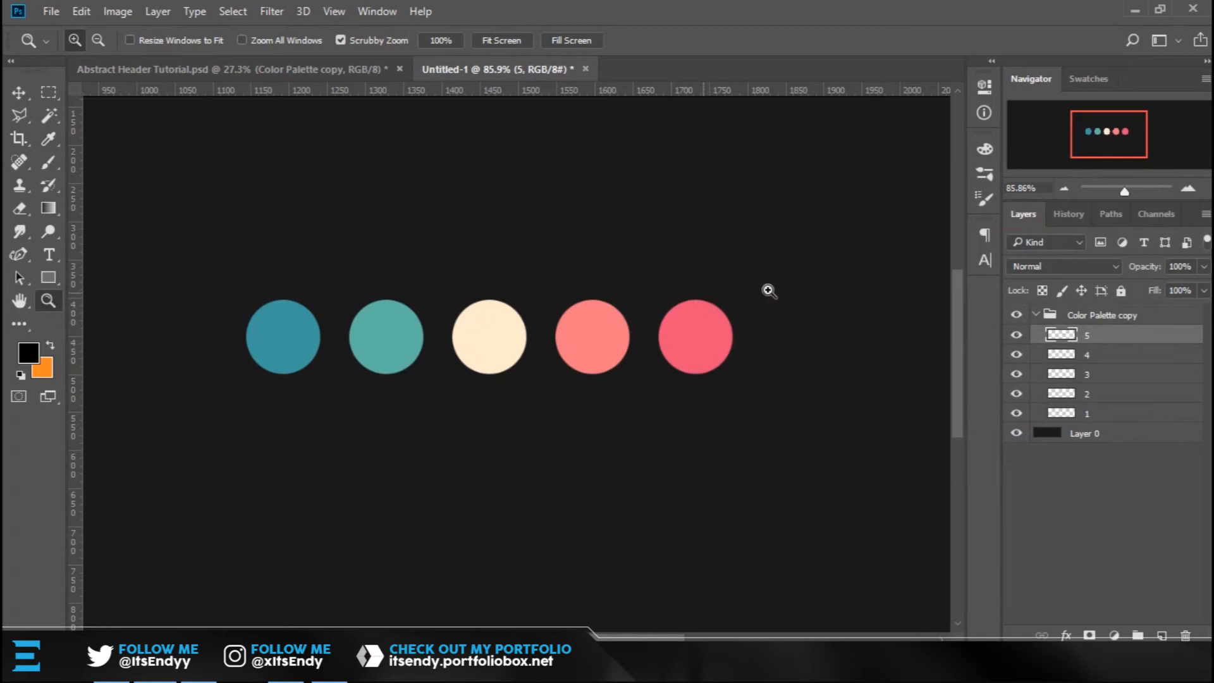
{"action": "left_click", "coordinate": [24, 358]}
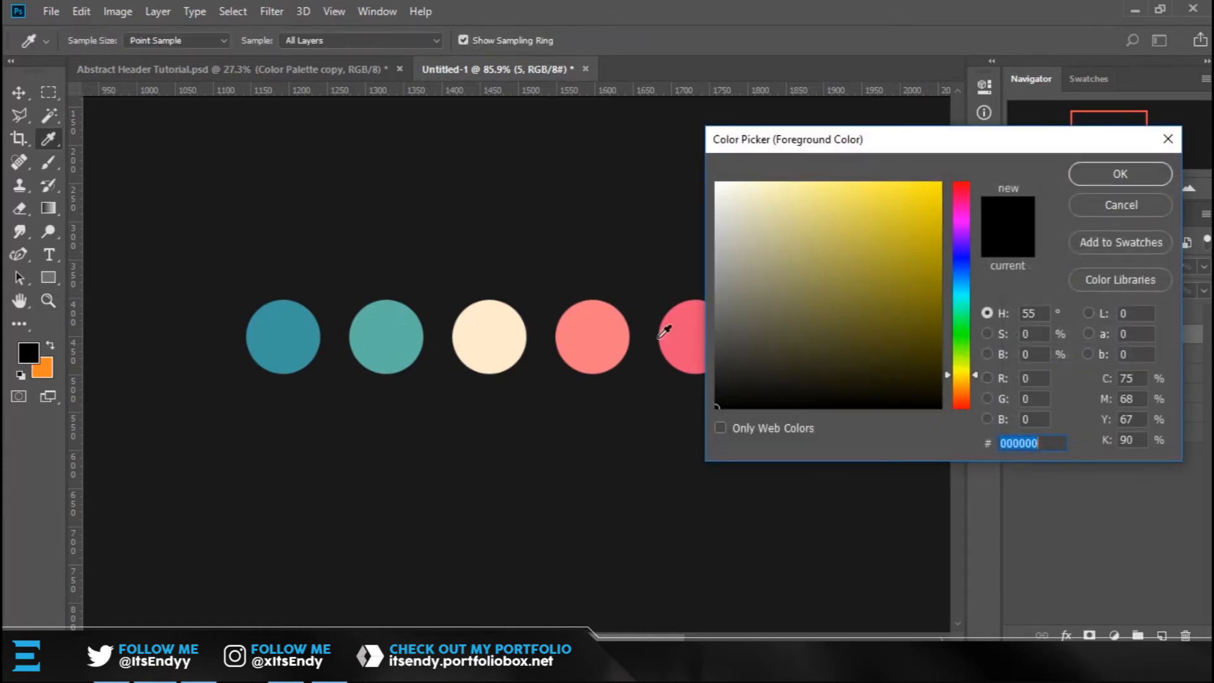
{"action": "left_click", "coordinate": [686, 321]}
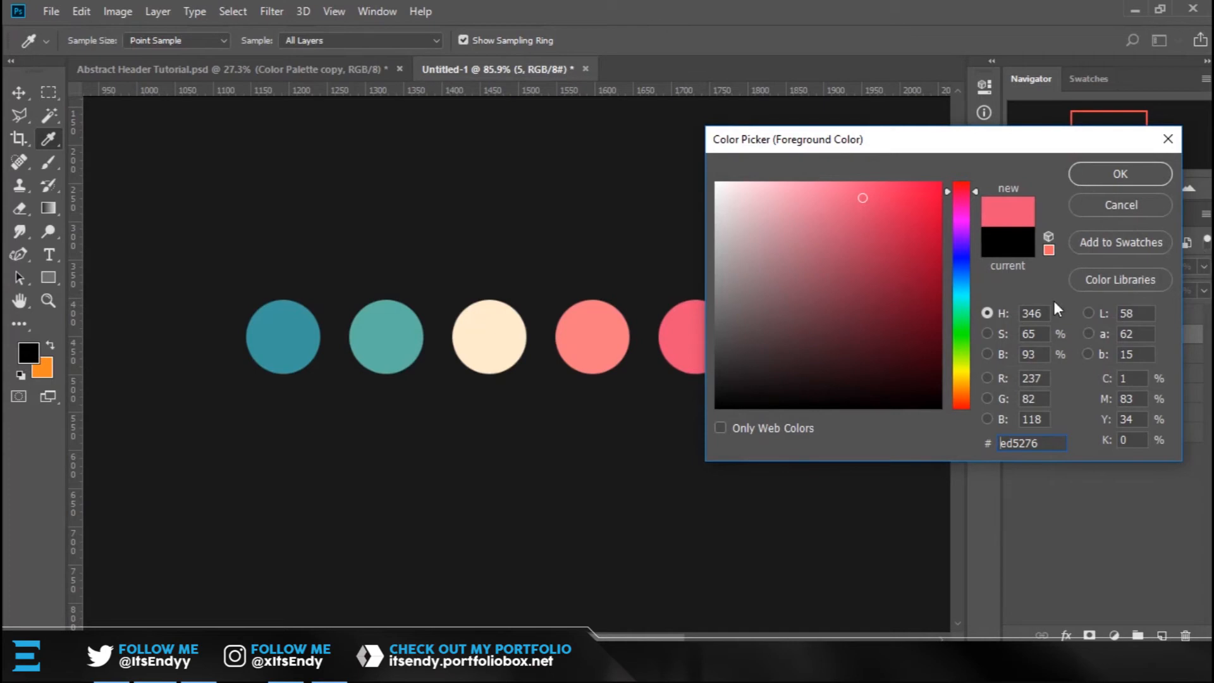
{"action": "left_click", "coordinate": [1117, 206]}
{"action": "key", "text": "z"}
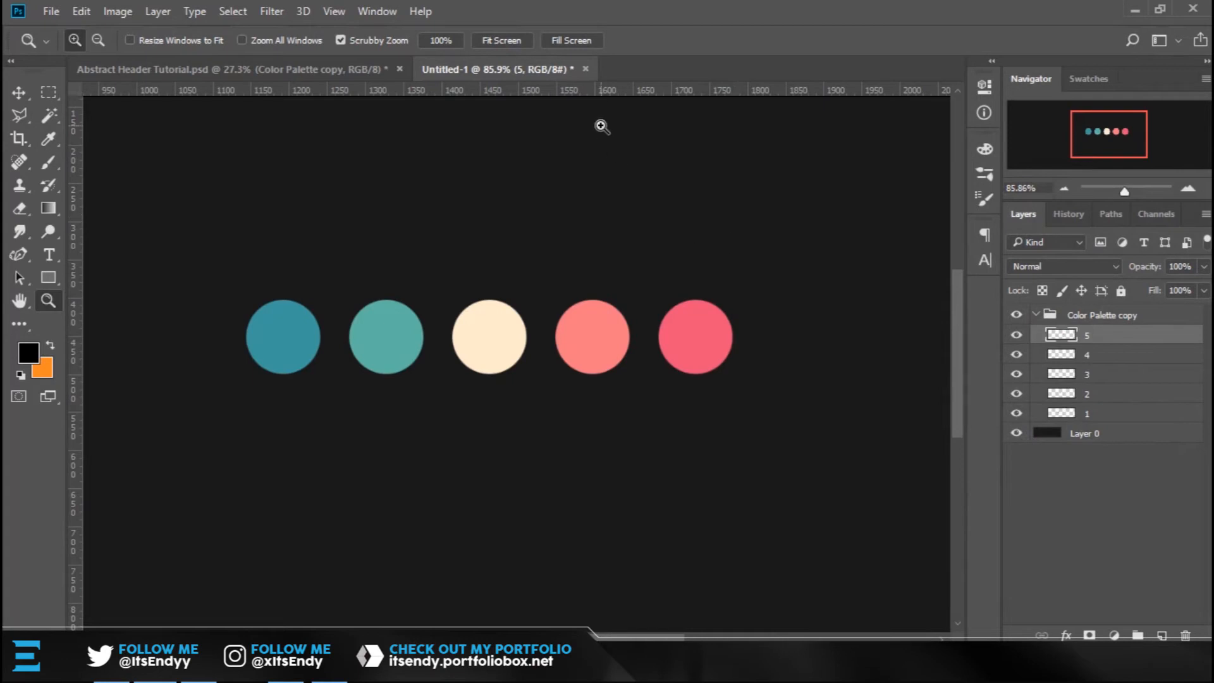
Collapse the Color Palette copy group and deselect all layers, with the whole canvas in view.
{"action": "mouse_move", "coordinate": [561, 2]}
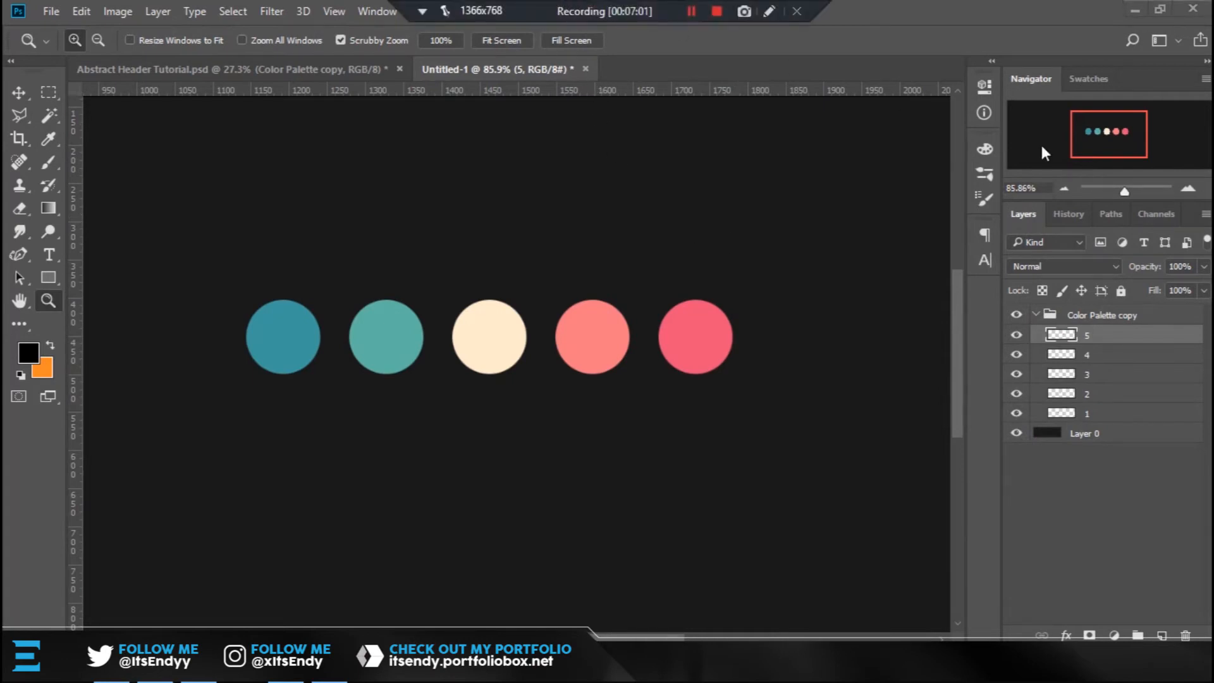
{"action": "left_click_drag", "start_coordinate": [723, 311], "coordinate": [580, 341]}
{"action": "left_click_drag", "start_coordinate": [495, 388], "coordinate": [573, 380]}
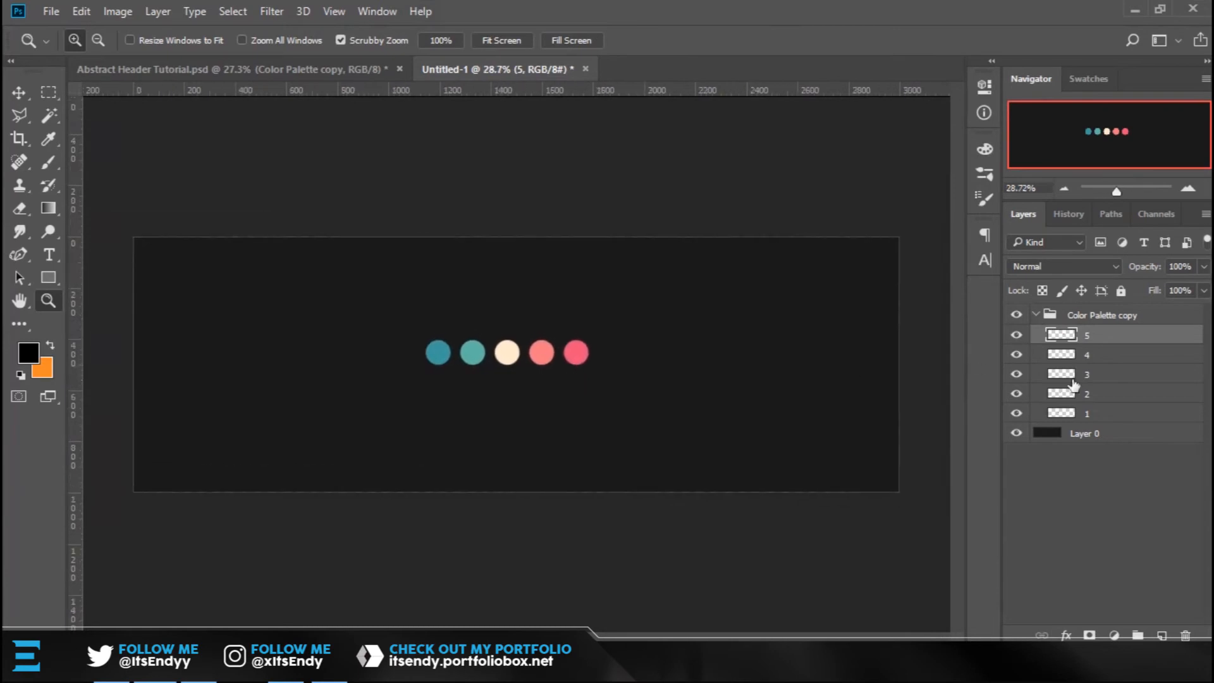
{"action": "left_click", "coordinate": [1035, 314]}
{"action": "left_click", "coordinate": [1093, 507]}
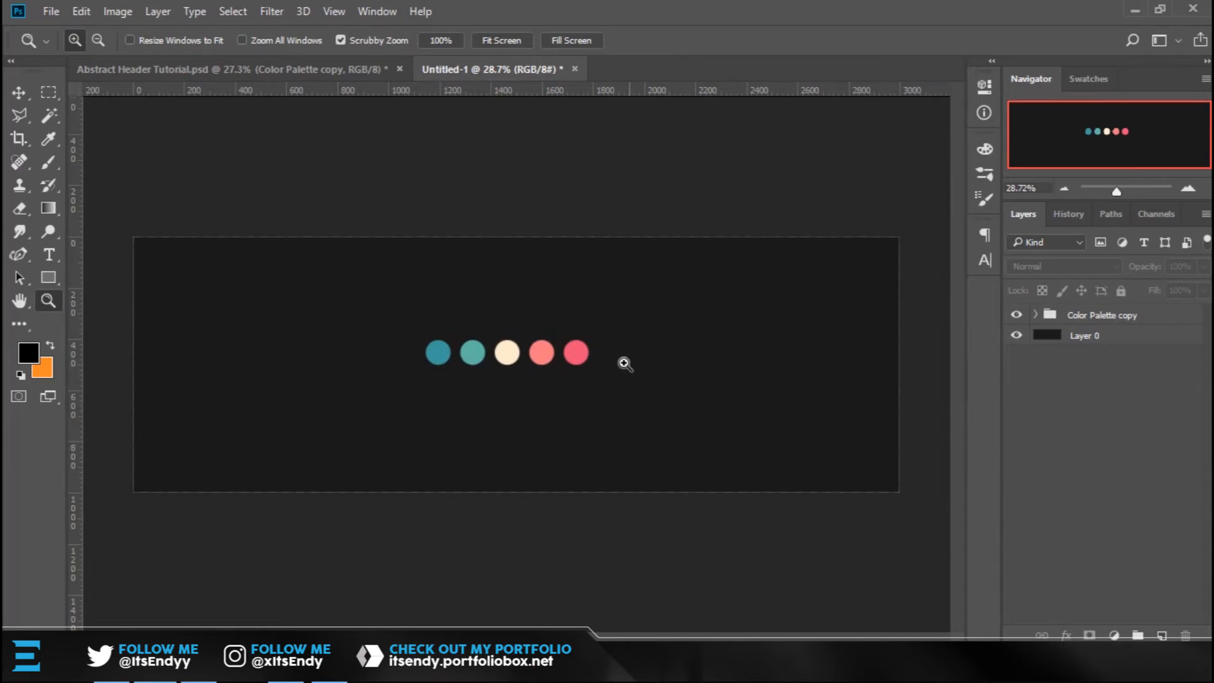
{"action": "left_click_drag", "start_coordinate": [608, 358], "coordinate": [617, 353]}
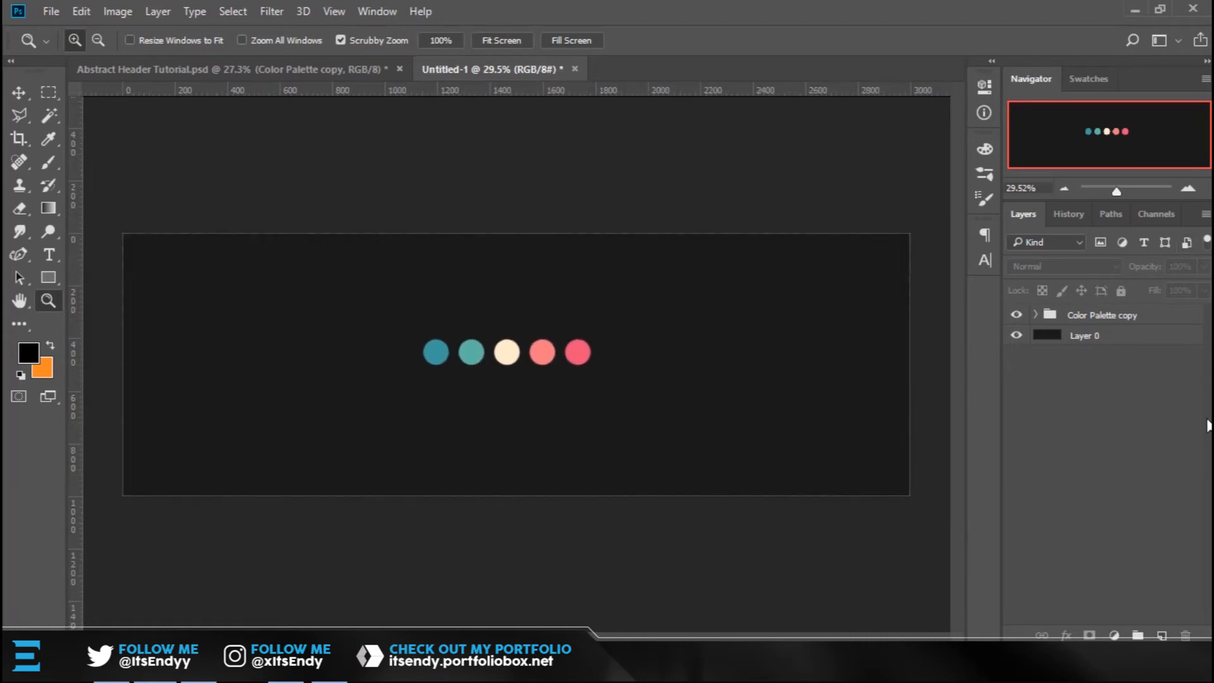
Rename the palette group as Color Palette and Layer 0 as Background.
{"action": "left_click", "coordinate": [1132, 314]}
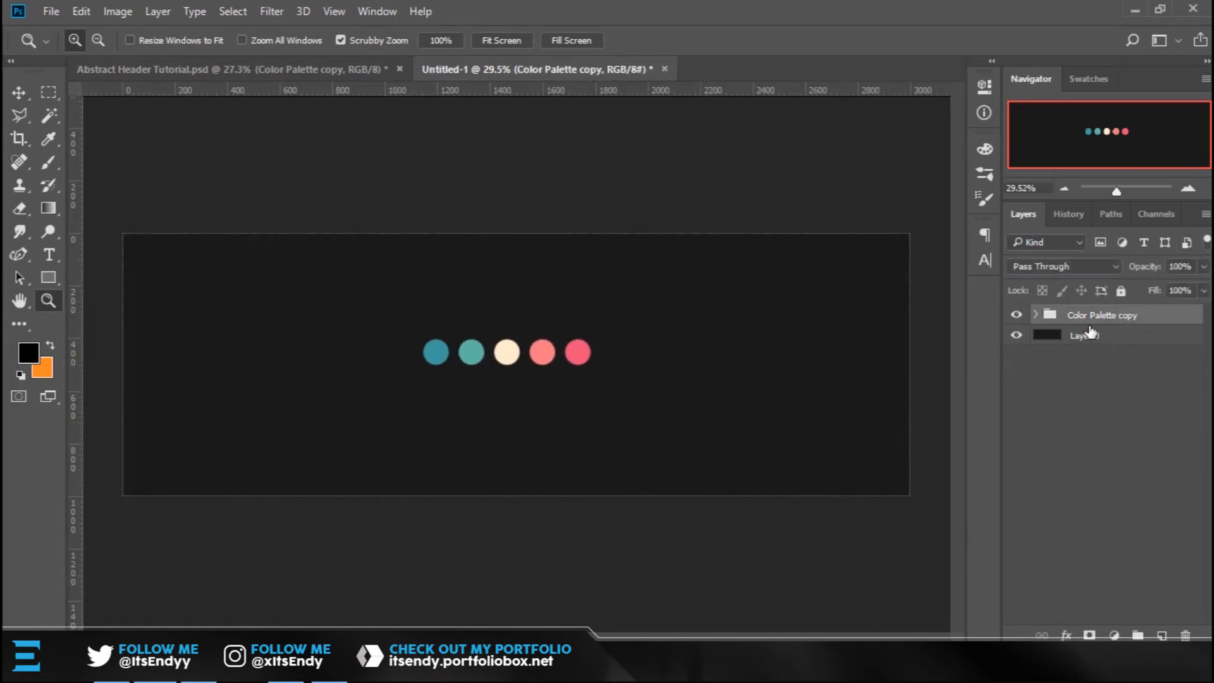
{"action": "double_click", "coordinate": [1102, 316]}
{"action": "type", "text": "Color Palette"}
{"action": "key", "text": "Return"}
{"action": "double_click", "coordinate": [1083, 335]}
{"action": "type", "text": "Background"}
{"action": "key", "text": "Return"}
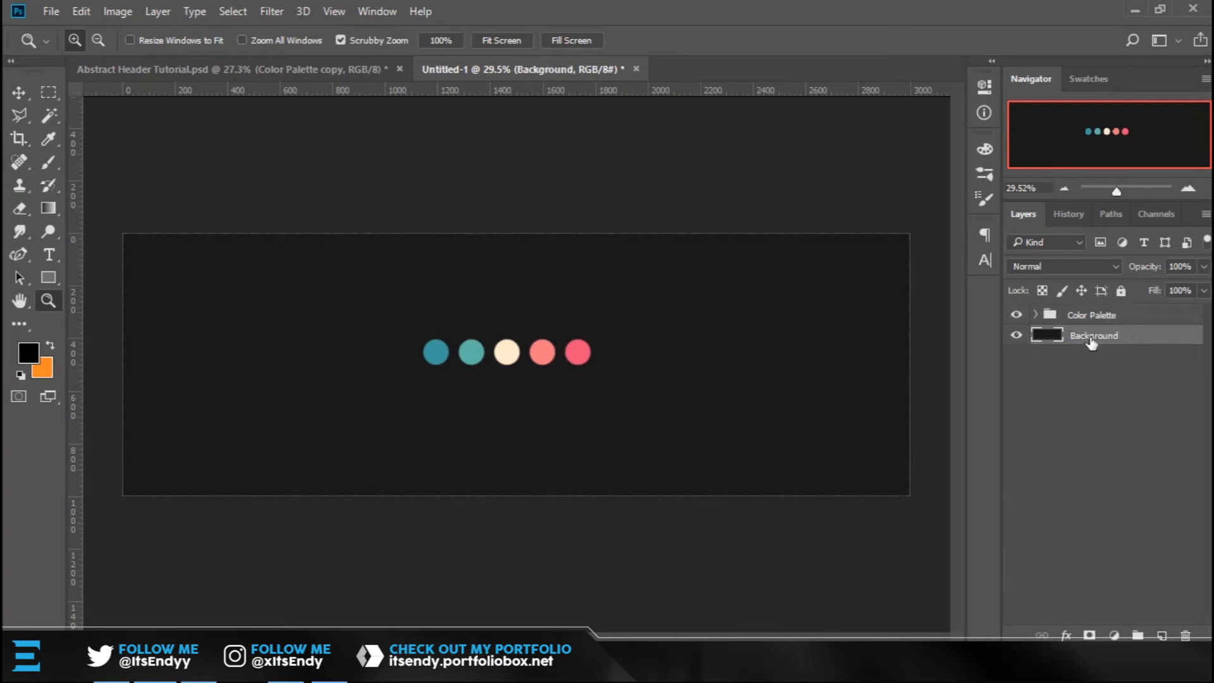
{"action": "left_click", "coordinate": [1110, 384]}
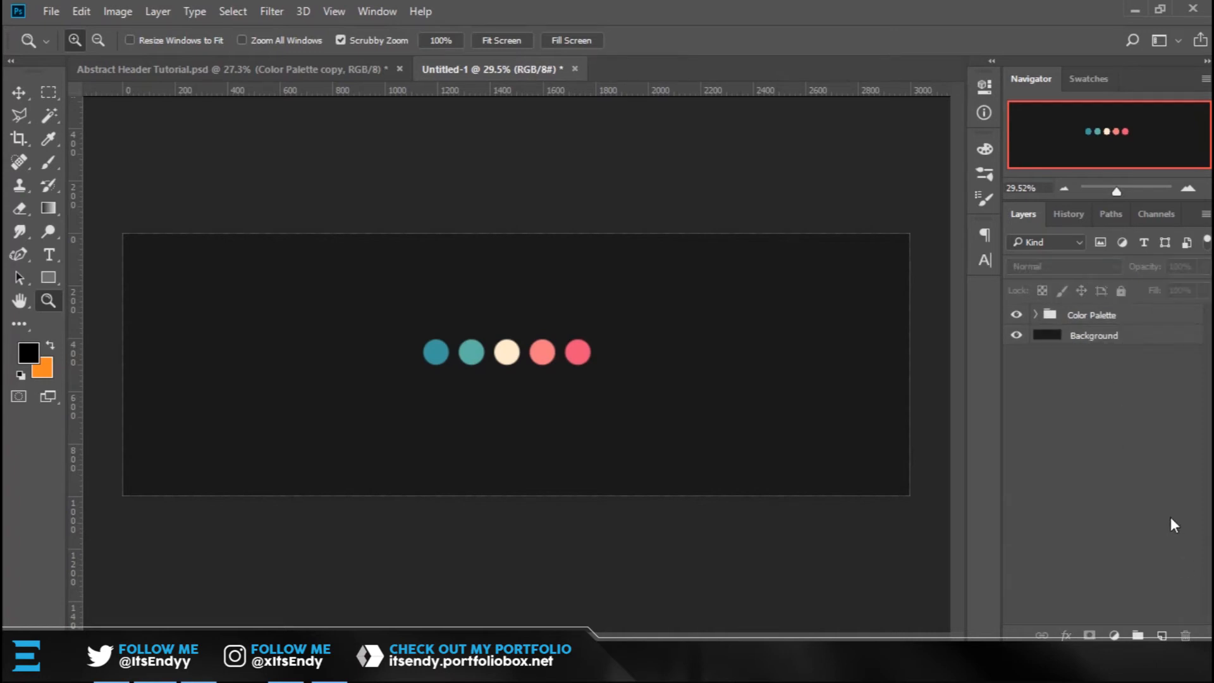
Add a new layer between the Color Palette group and Background, and activate the Polygonal Lasso tool.
{"action": "left_click", "coordinate": [1162, 635]}
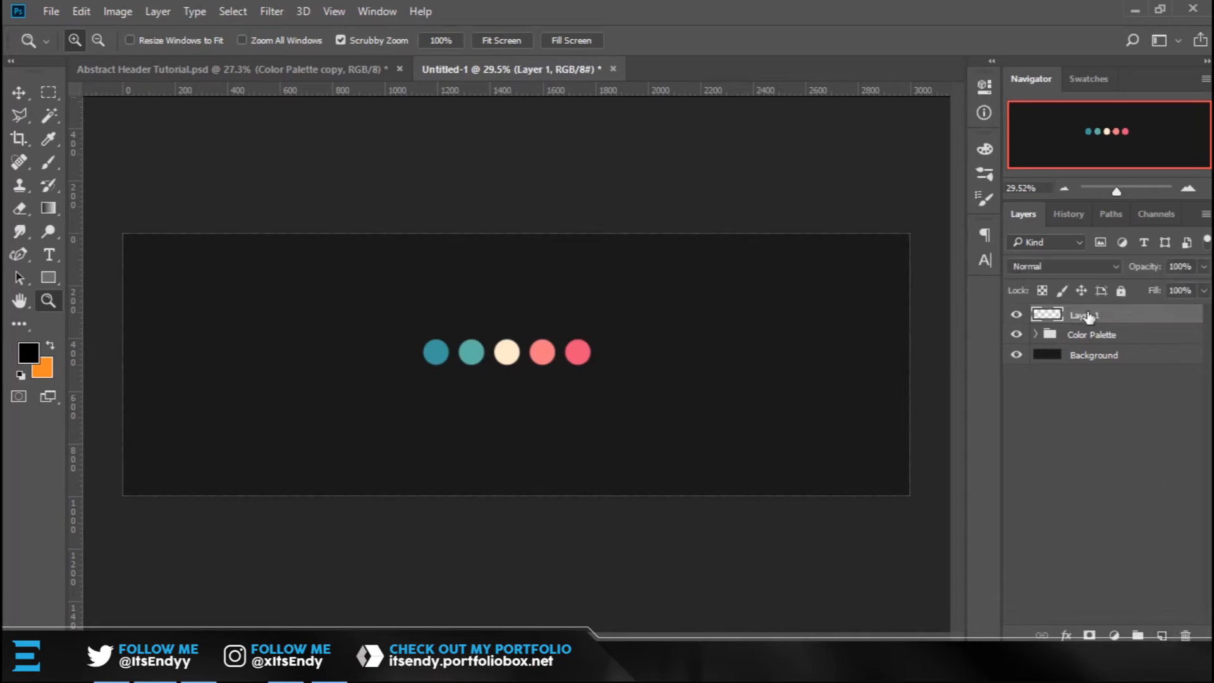
{"action": "left_click_drag", "start_coordinate": [1094, 321], "coordinate": [1091, 346]}
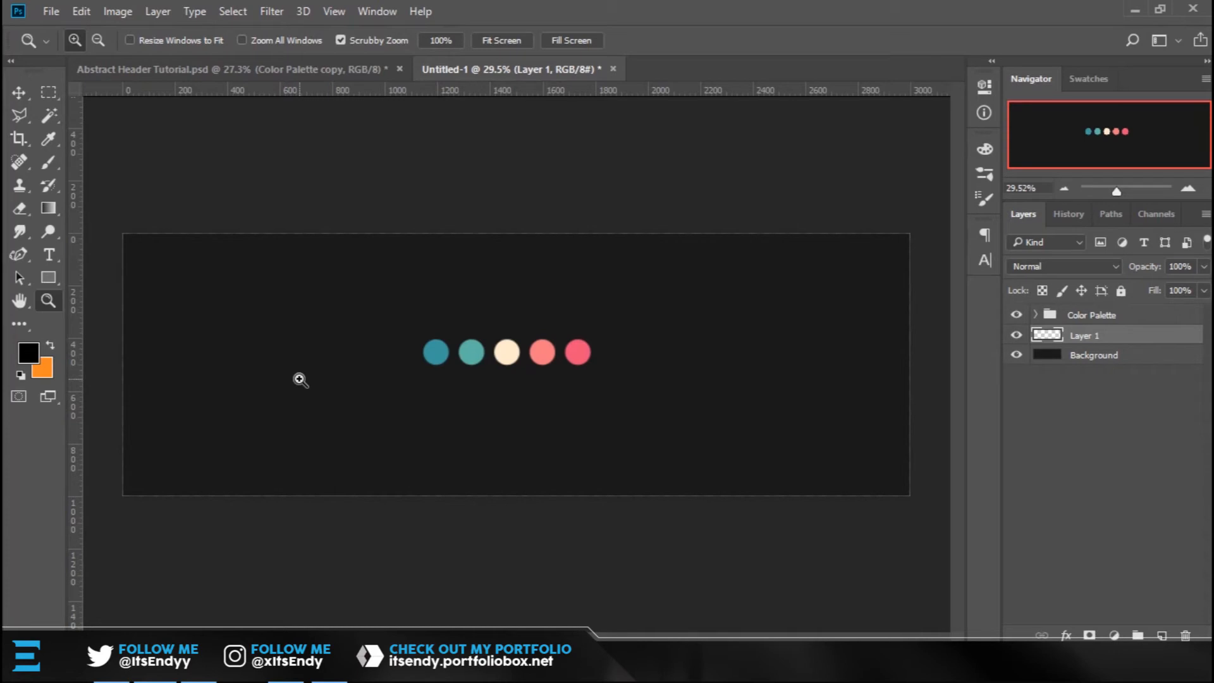
{"action": "key", "text": "l"}
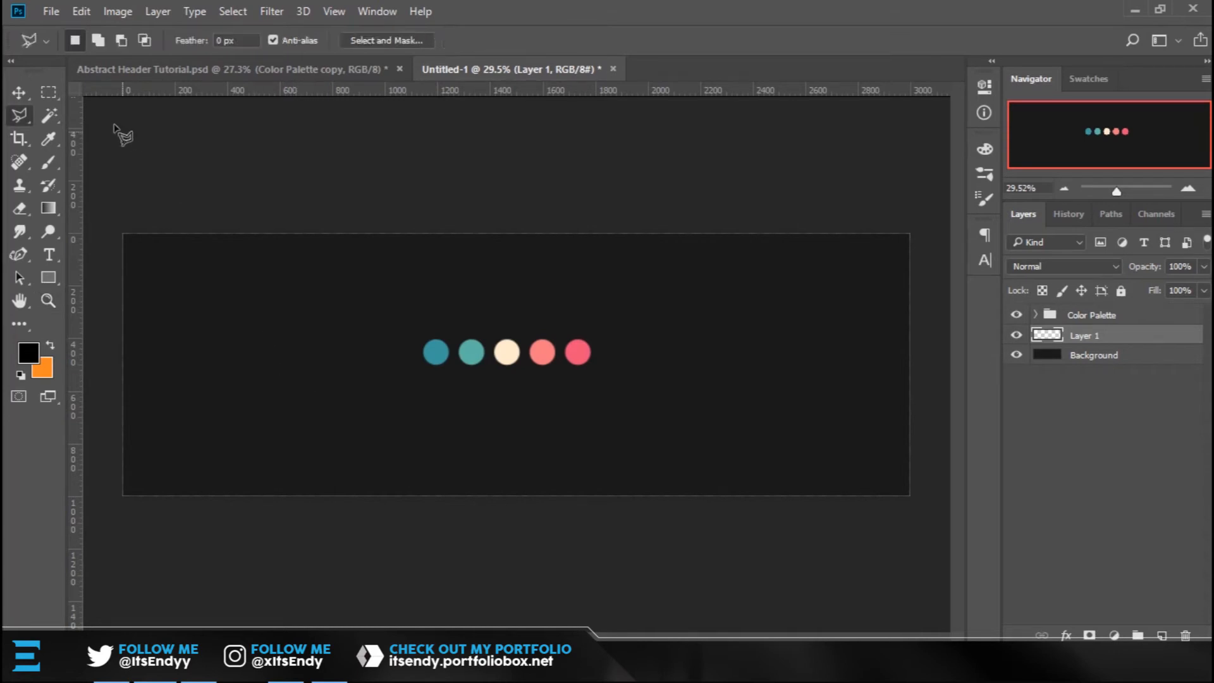
{"action": "right_click", "coordinate": [21, 115]}
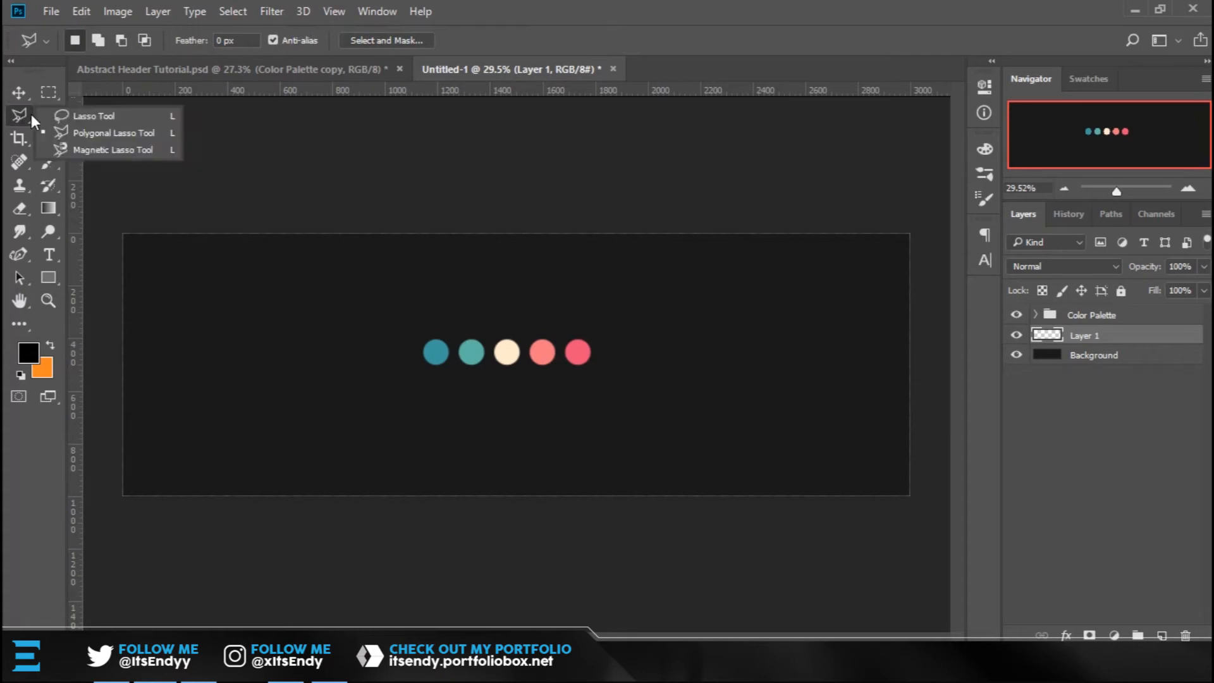
{"action": "left_click", "coordinate": [91, 131]}
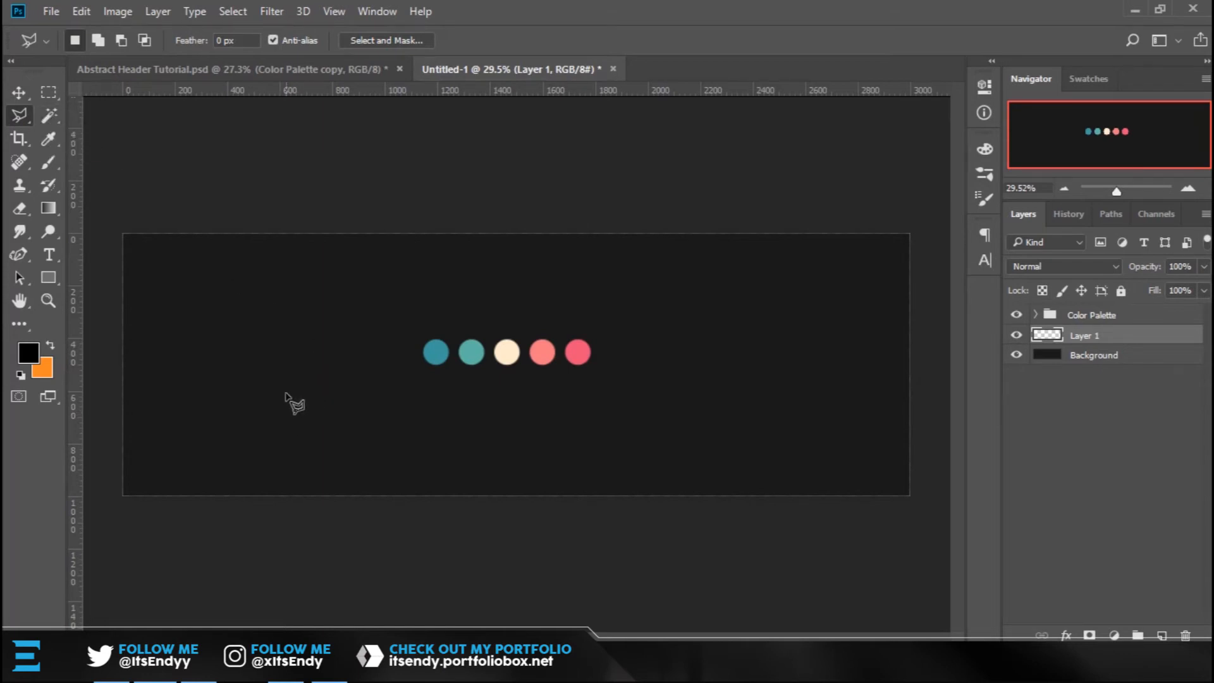
Check the finished header in Abstract Header Tutorial.psd, and outline a stepped 45-degree selection about 700 px wide in Untitled-1's lower-left canvas corner.
{"action": "left_click", "coordinate": [371, 69]}
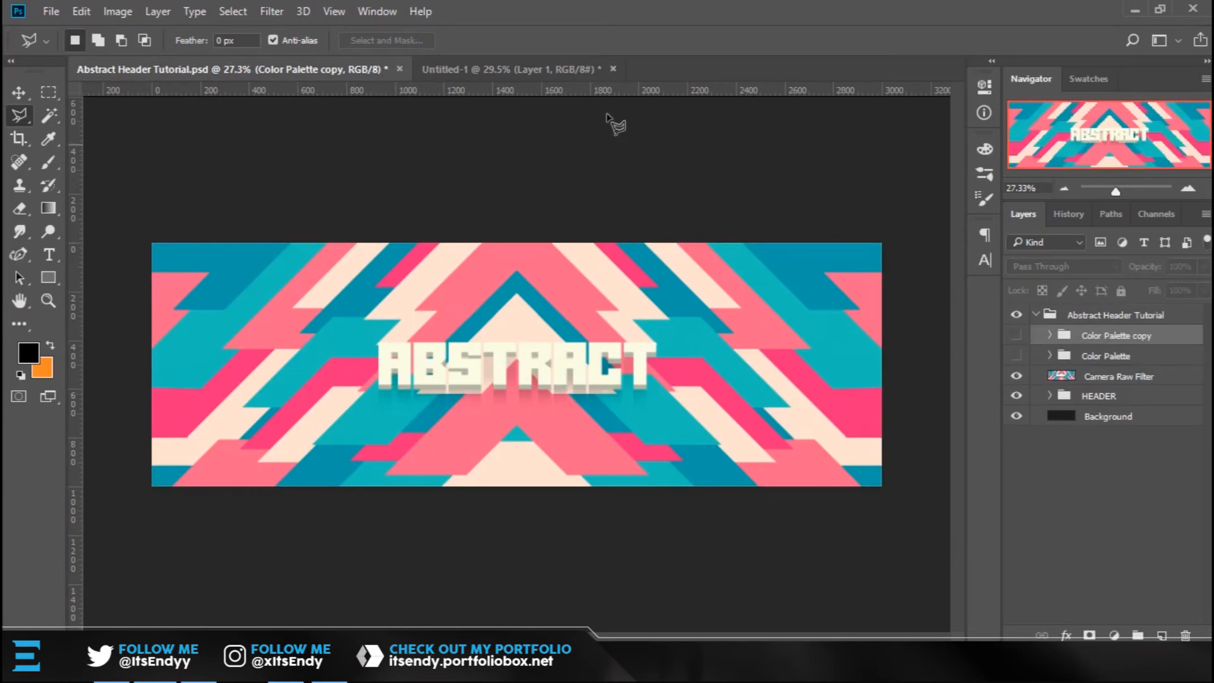
{"action": "left_click", "coordinate": [506, 69]}
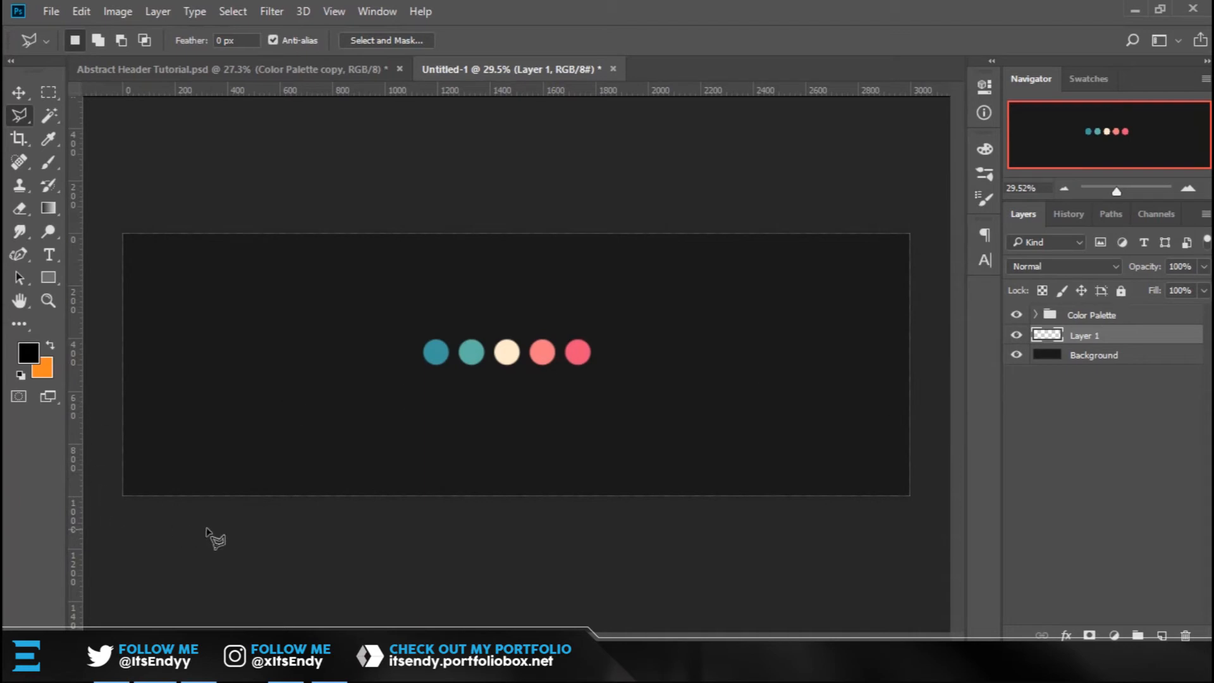
{"action": "left_click", "coordinate": [89, 505]}
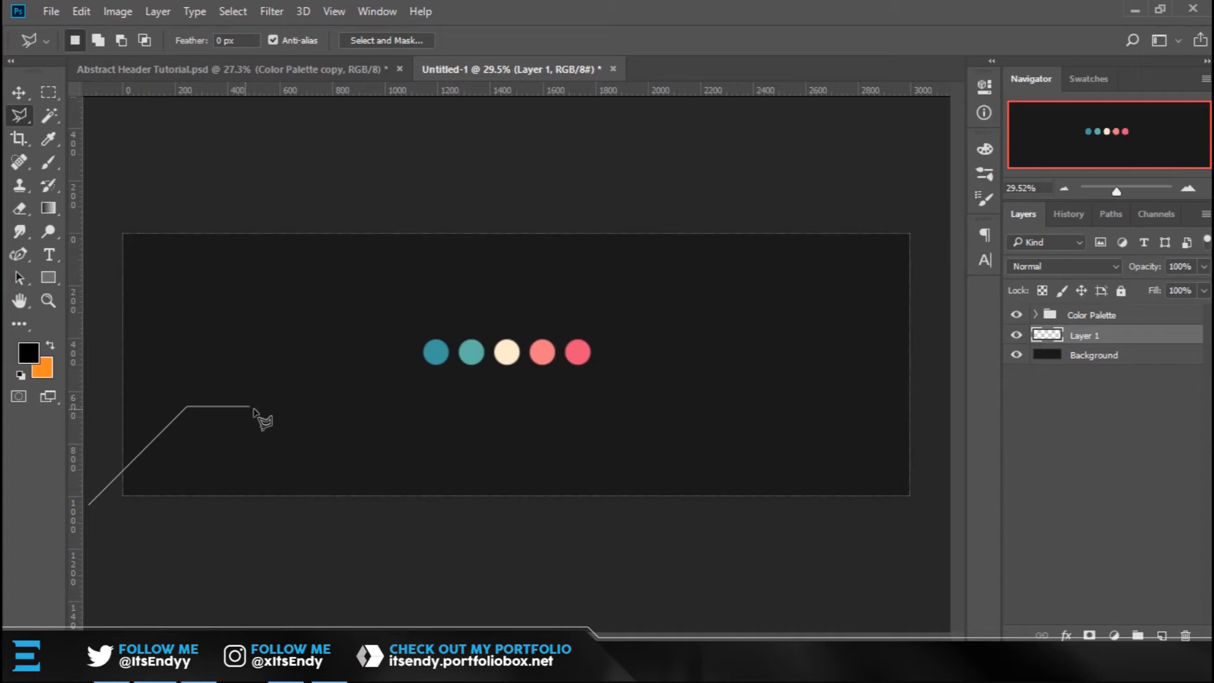
{"action": "left_click", "coordinate": [279, 407]}
{"action": "left_click", "coordinate": [232, 454]}
{"action": "left_click", "coordinate": [306, 454]}
{"action": "left_click", "coordinate": [251, 509]}
{"action": "left_click", "coordinate": [88, 510]}
{"action": "right_click", "coordinate": [211, 468]}
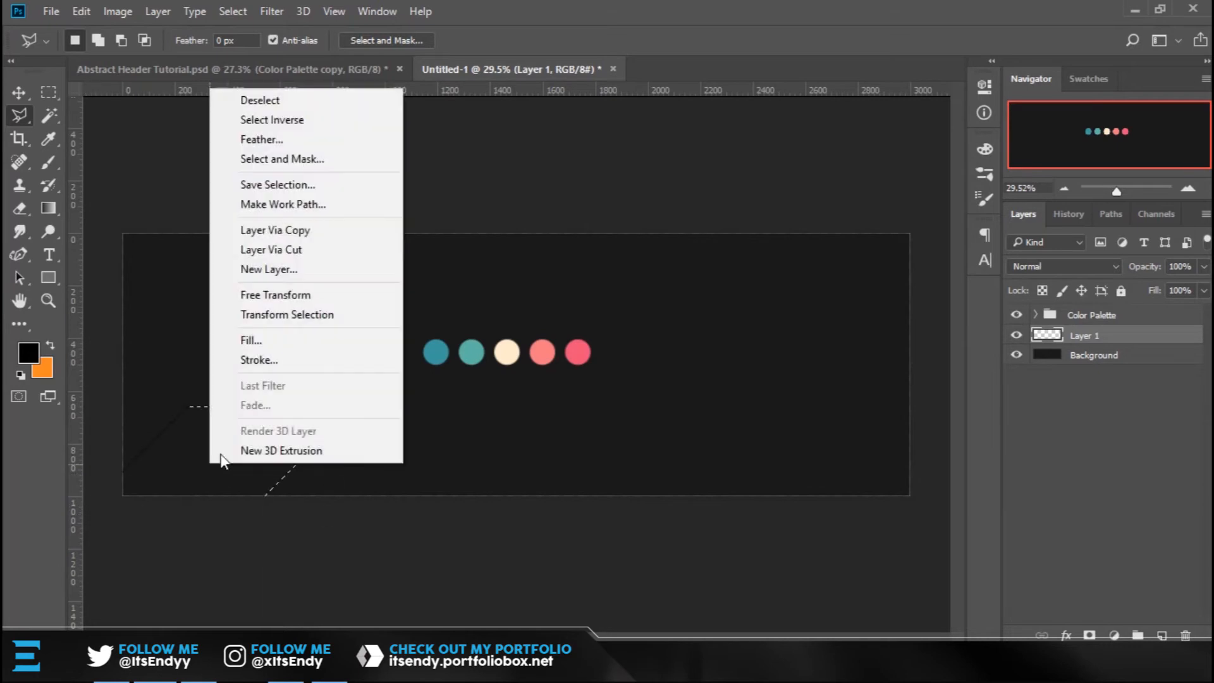
{"action": "left_click", "coordinate": [237, 340]}
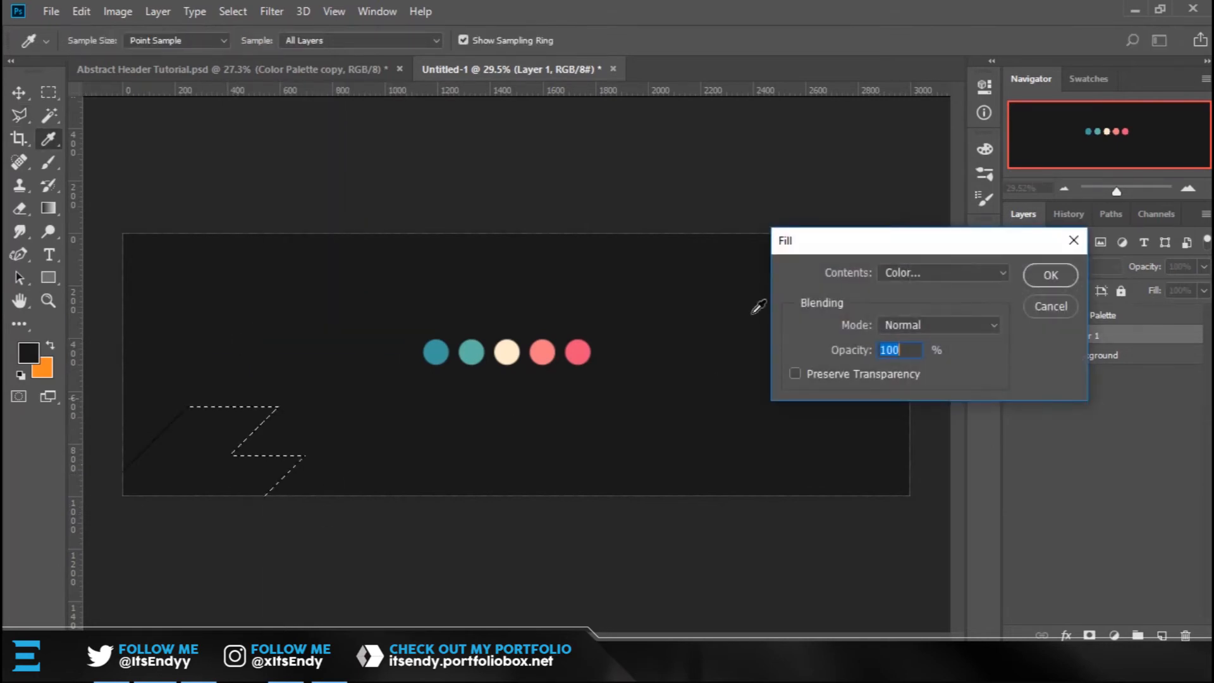
{"action": "left_click", "coordinate": [1068, 308]}
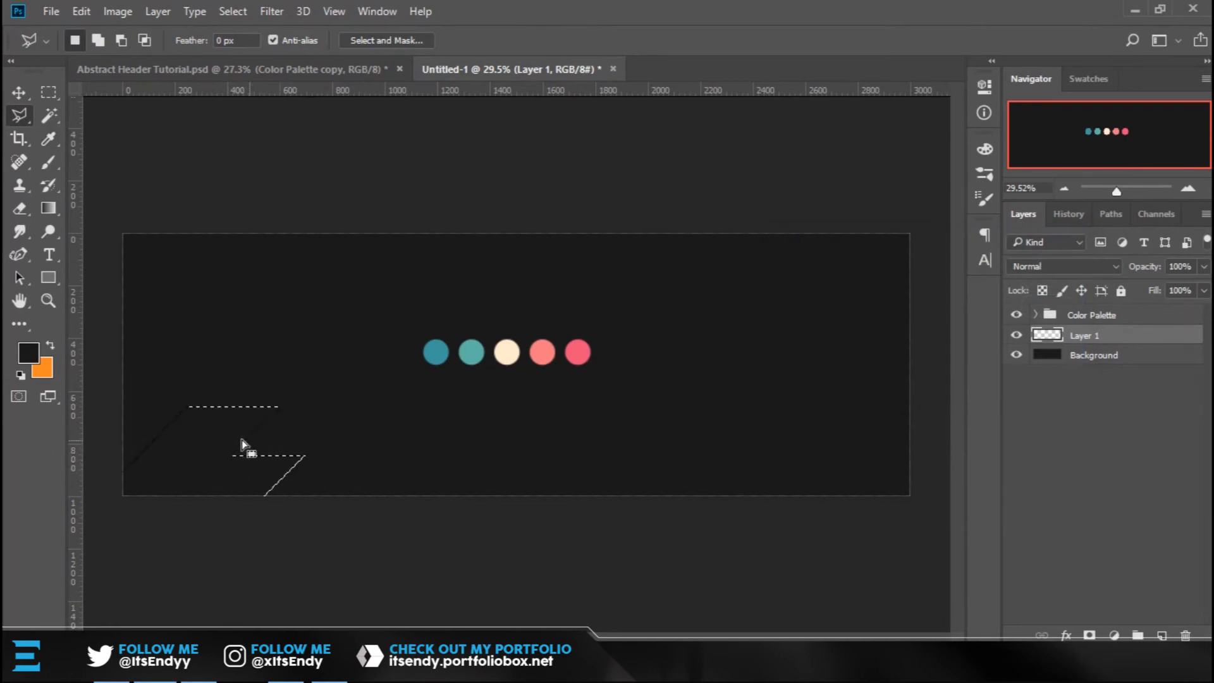
Fill the stepped selection on Layer 1 with the palette's dark teal-blue #3c989e, in Normal mode at 100% opacity, and deselect it.
{"action": "right_click", "coordinate": [200, 465]}
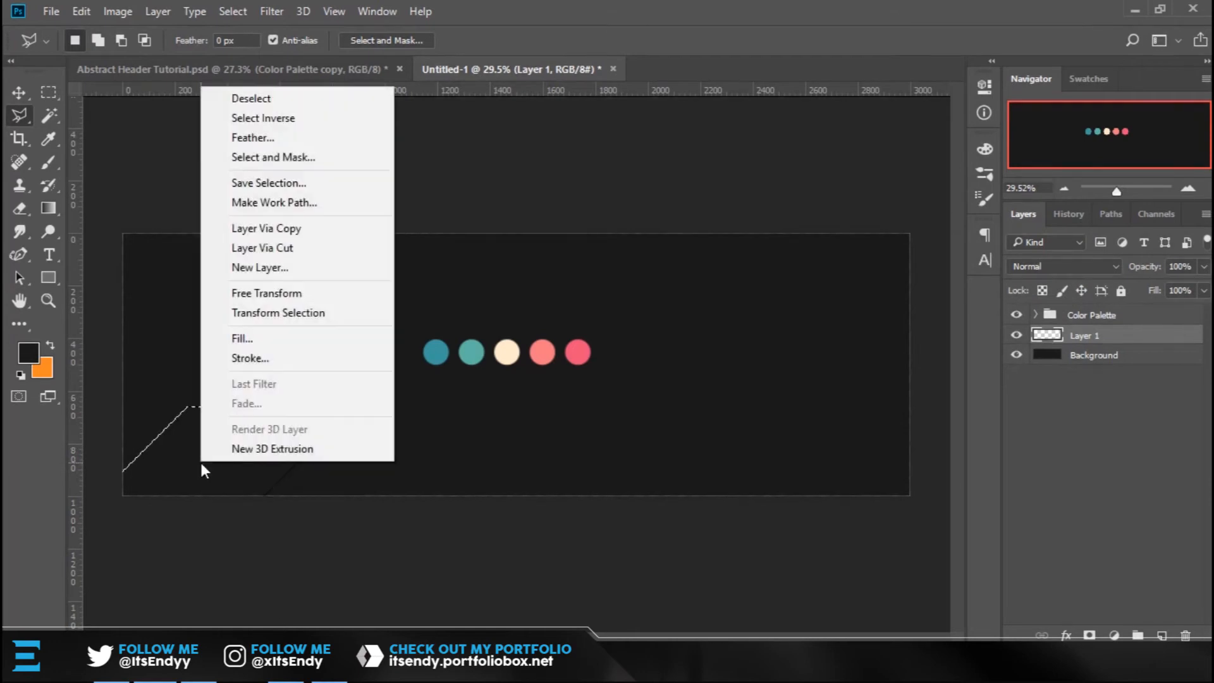
{"action": "left_click", "coordinate": [248, 339]}
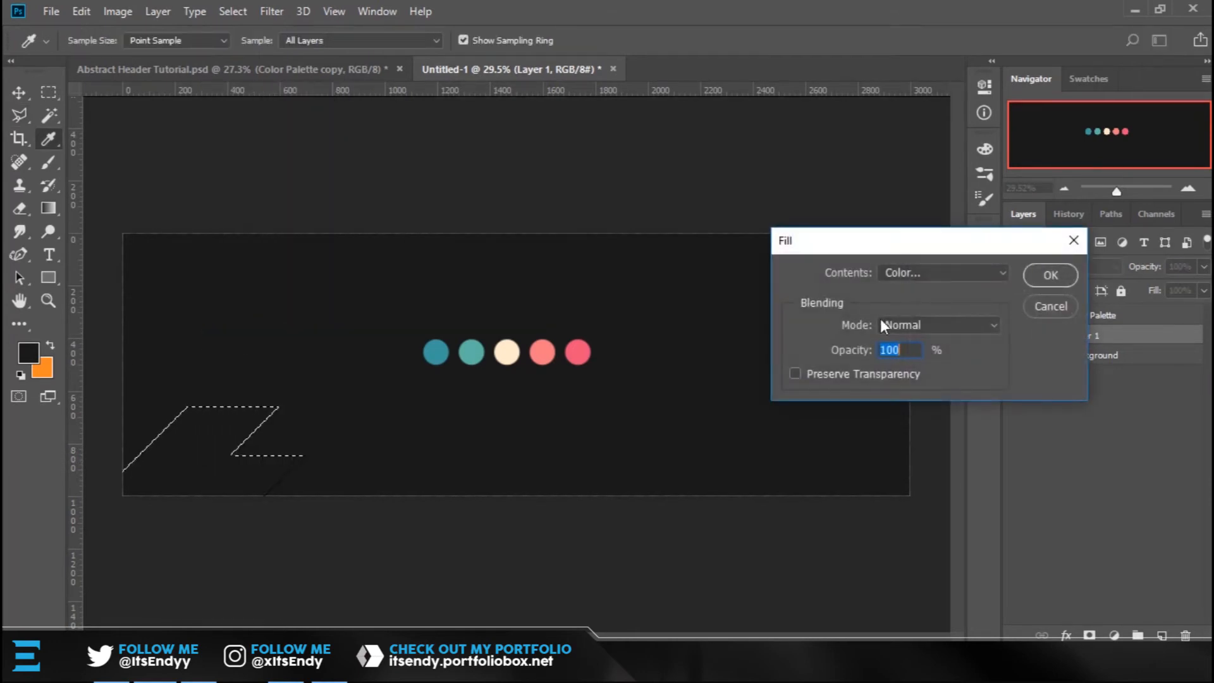
{"action": "left_click_drag", "start_coordinate": [942, 240], "coordinate": [917, 188]}
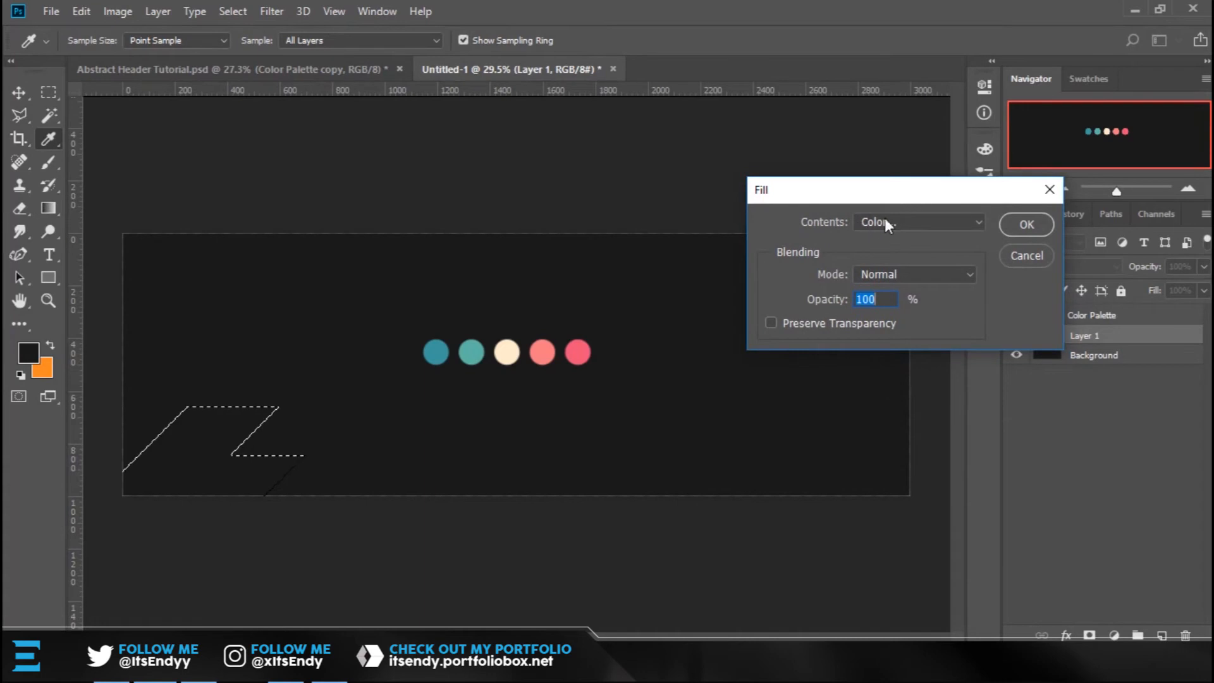
{"action": "left_click", "coordinate": [901, 223]}
{"action": "left_click", "coordinate": [898, 256]}
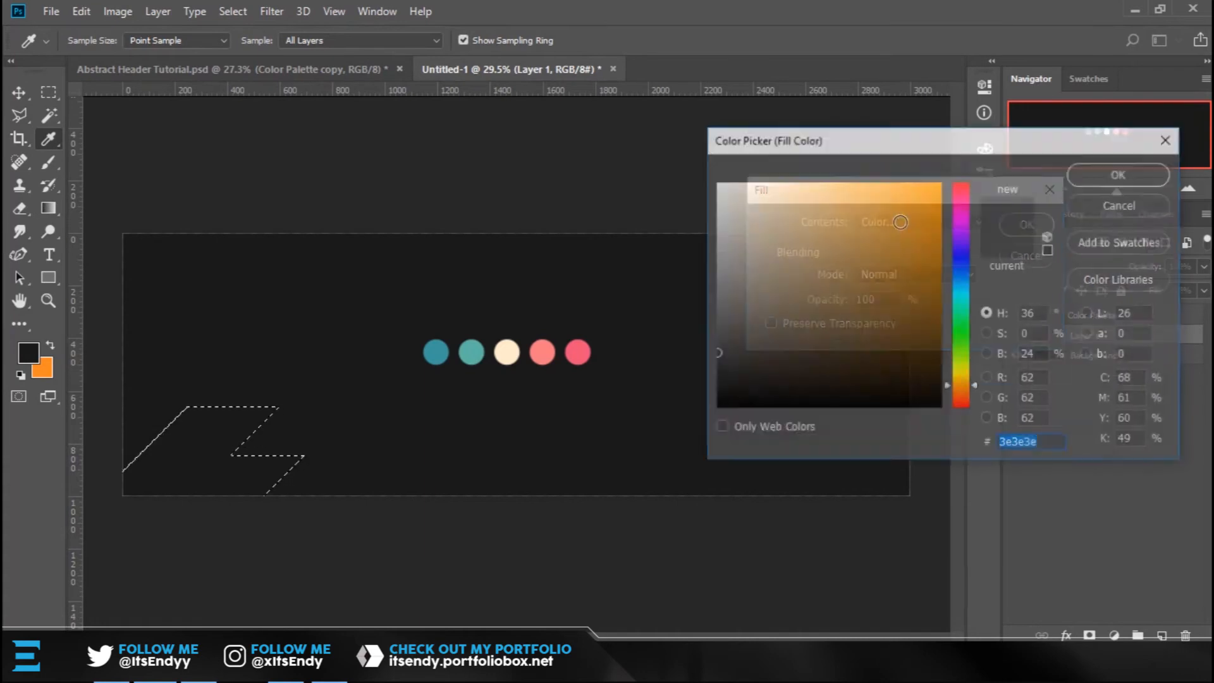
{"action": "left_click_drag", "start_coordinate": [904, 148], "coordinate": [871, 149]}
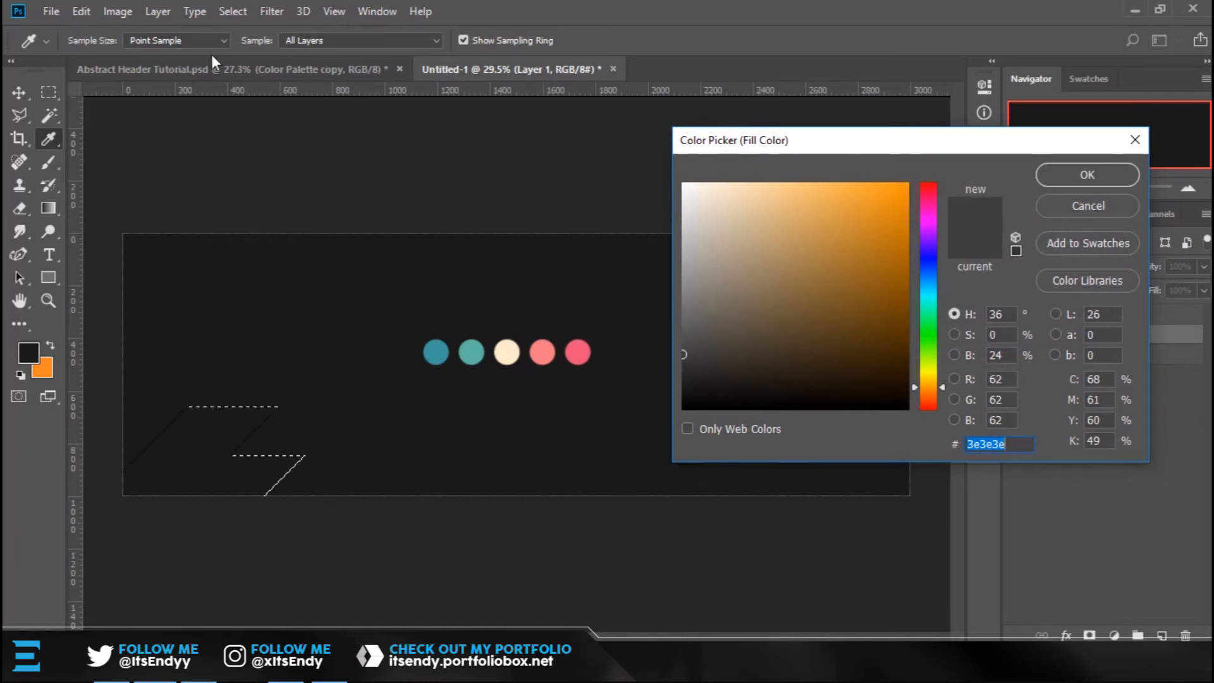
{"action": "left_click", "coordinate": [434, 350]}
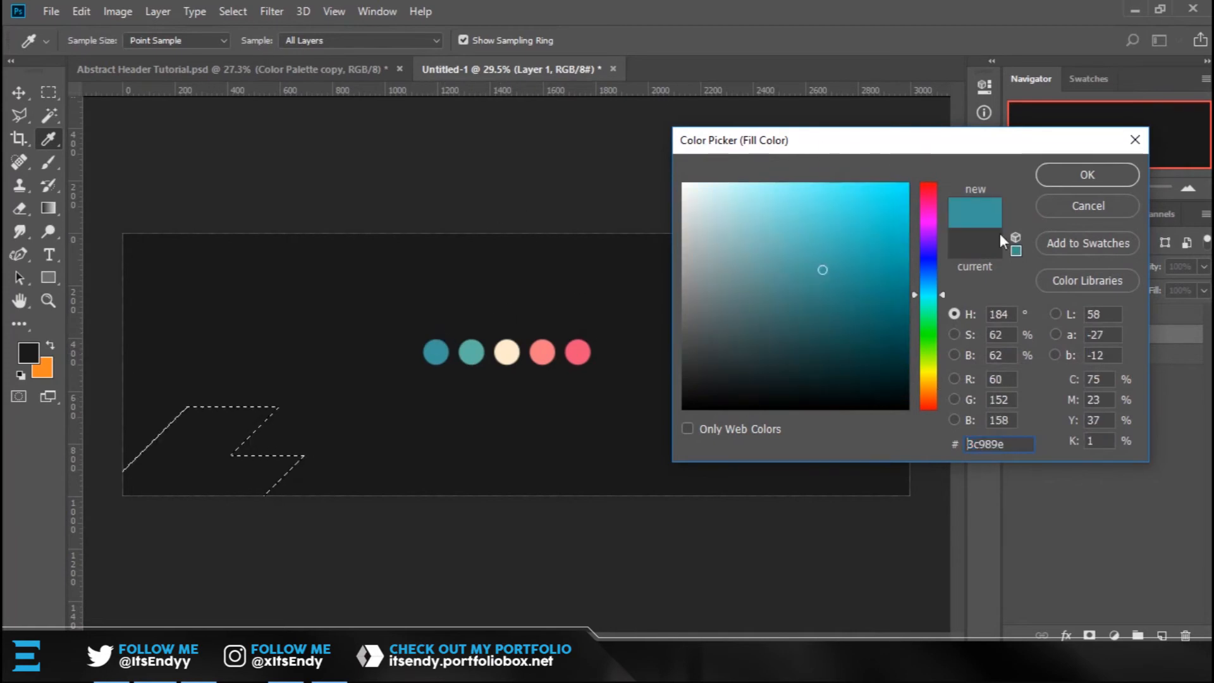
{"action": "left_click", "coordinate": [1078, 180]}
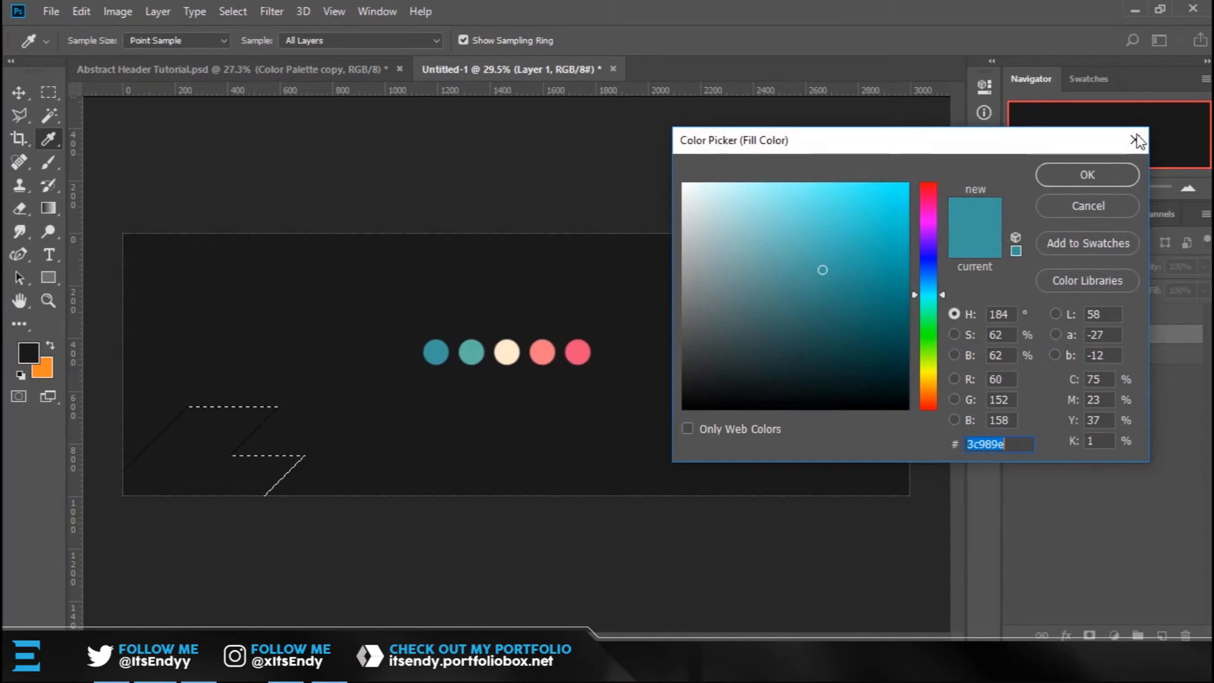
{"action": "left_click", "coordinate": [1117, 183]}
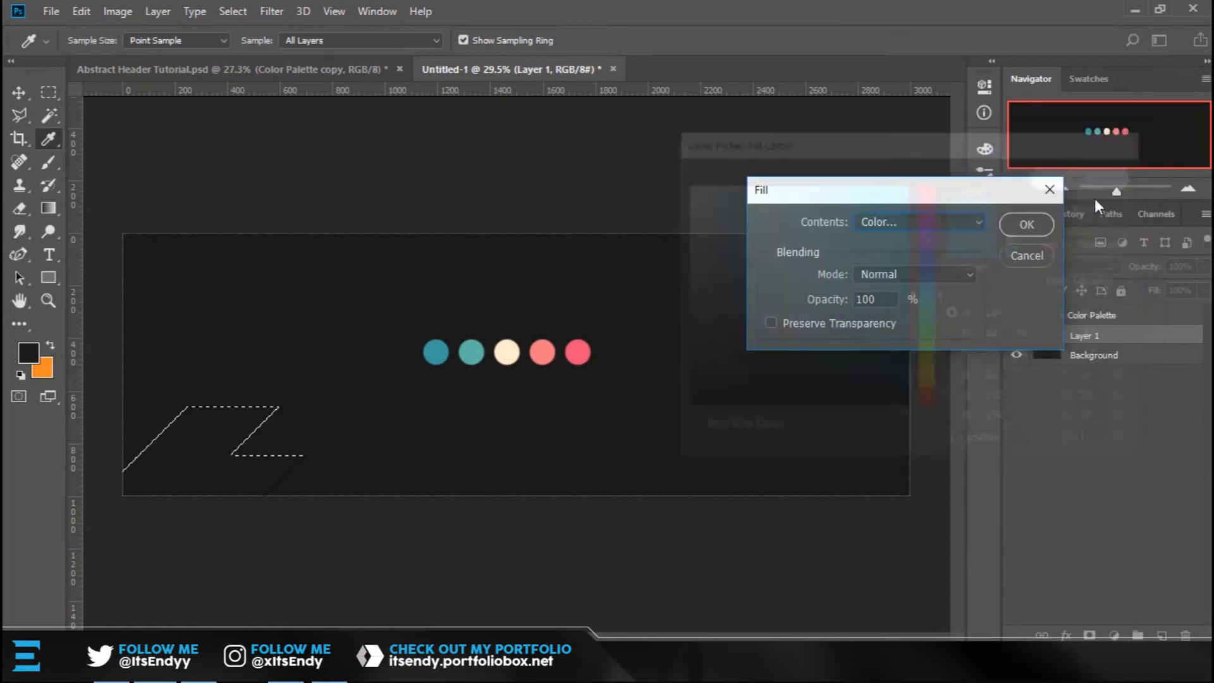
{"action": "left_click", "coordinate": [1041, 227]}
{"action": "key", "text": "l"}
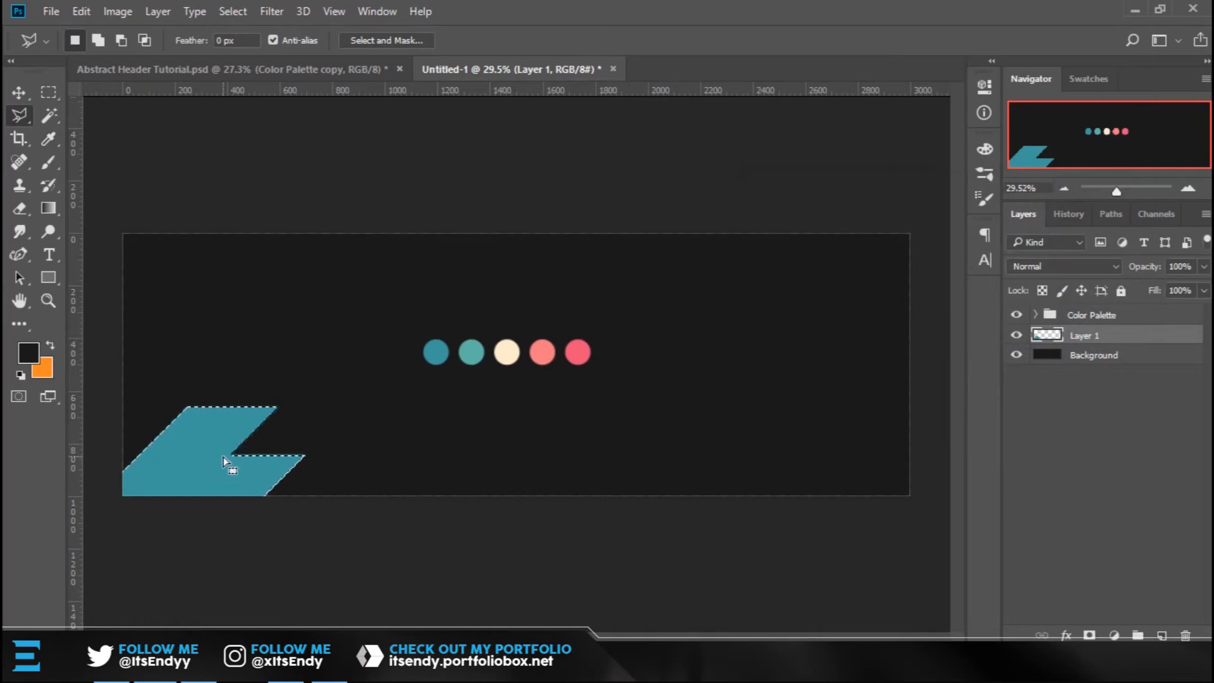
{"action": "key", "text": "ctrl+d"}
Add a new layer and outline a 45-degree parallelogram selection about 380 px wide overlapping the blue shape and running past the canvas's lower edge.
{"action": "left_click", "coordinate": [1162, 635]}
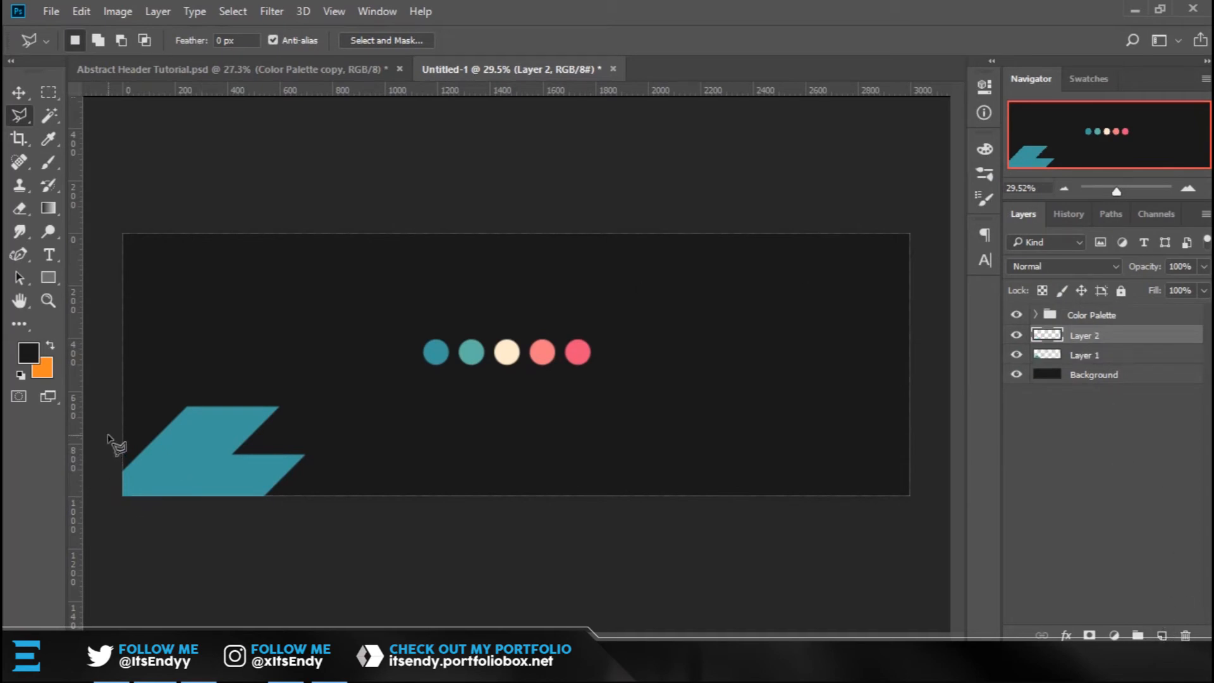
{"action": "left_click", "coordinate": [213, 517]}
{"action": "left_click", "coordinate": [313, 417]}
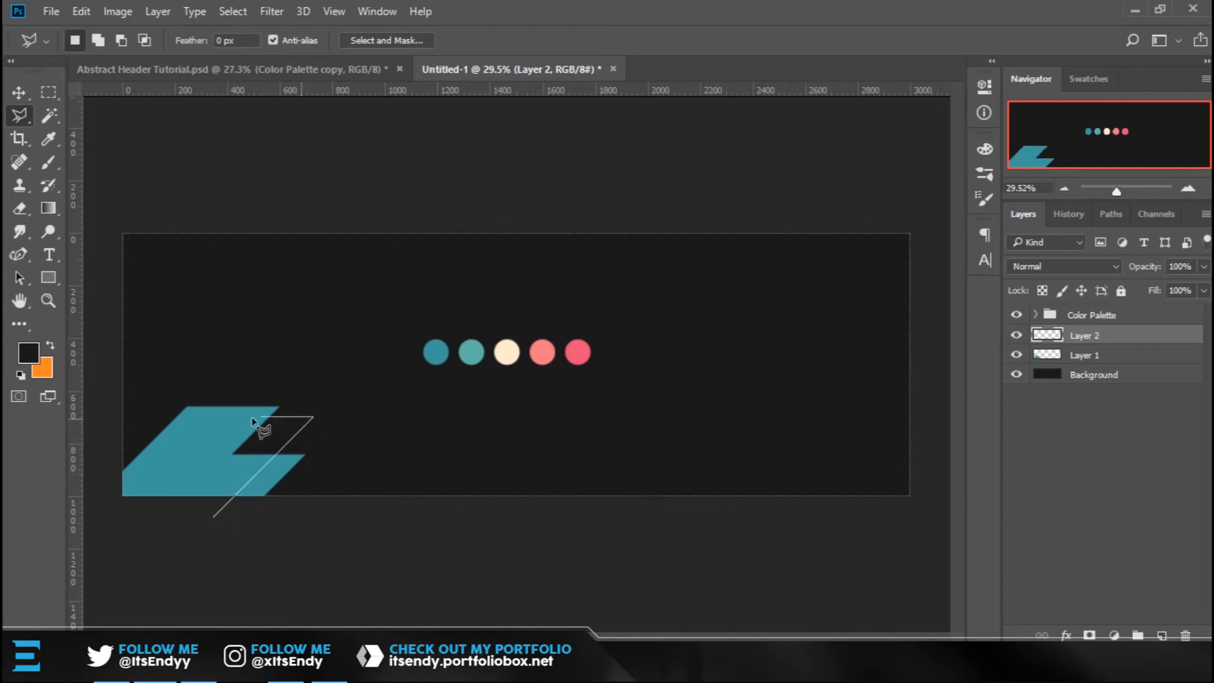
{"action": "left_click", "coordinate": [213, 417]}
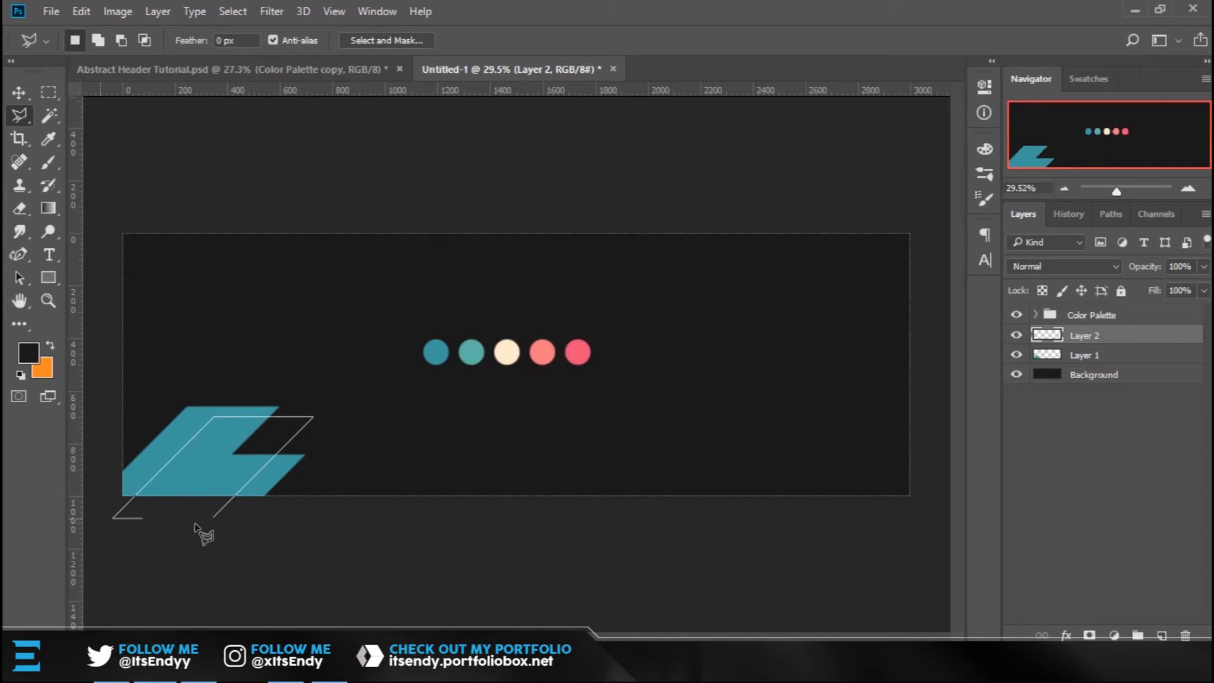
{"action": "left_click", "coordinate": [213, 518]}
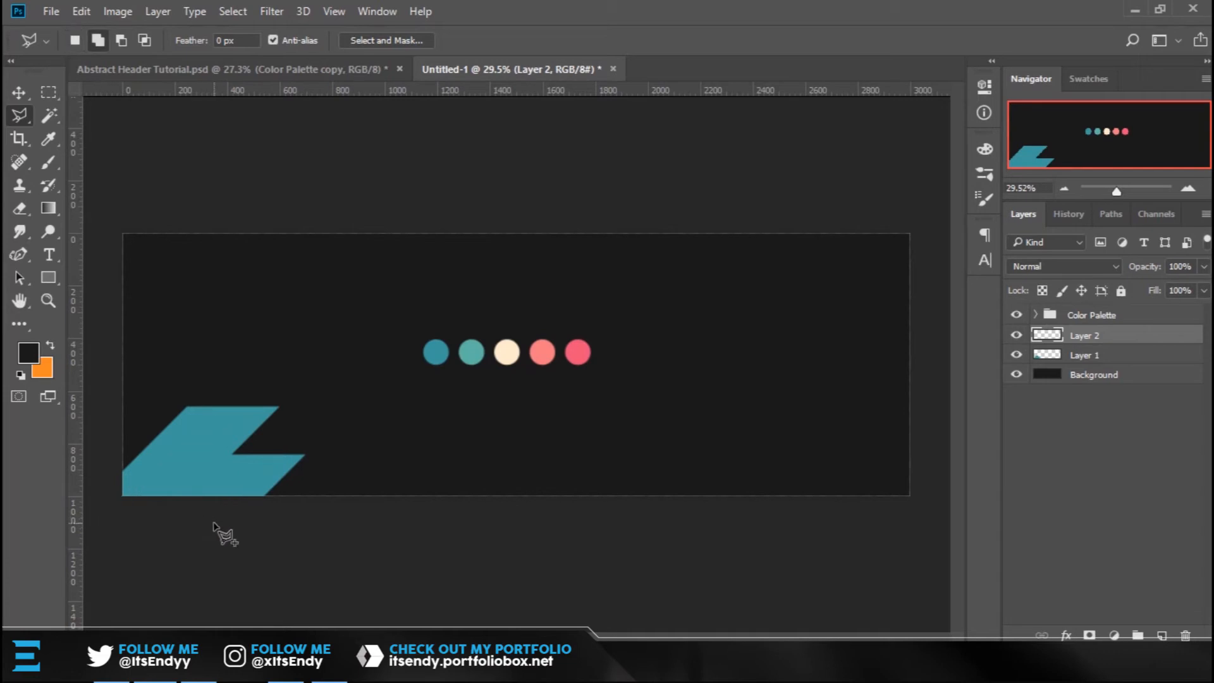
Fill the parallelogram selection on Layer 2 with the palette's salmon #f57a82 and deselect it.
{"action": "right_click", "coordinate": [251, 446]}
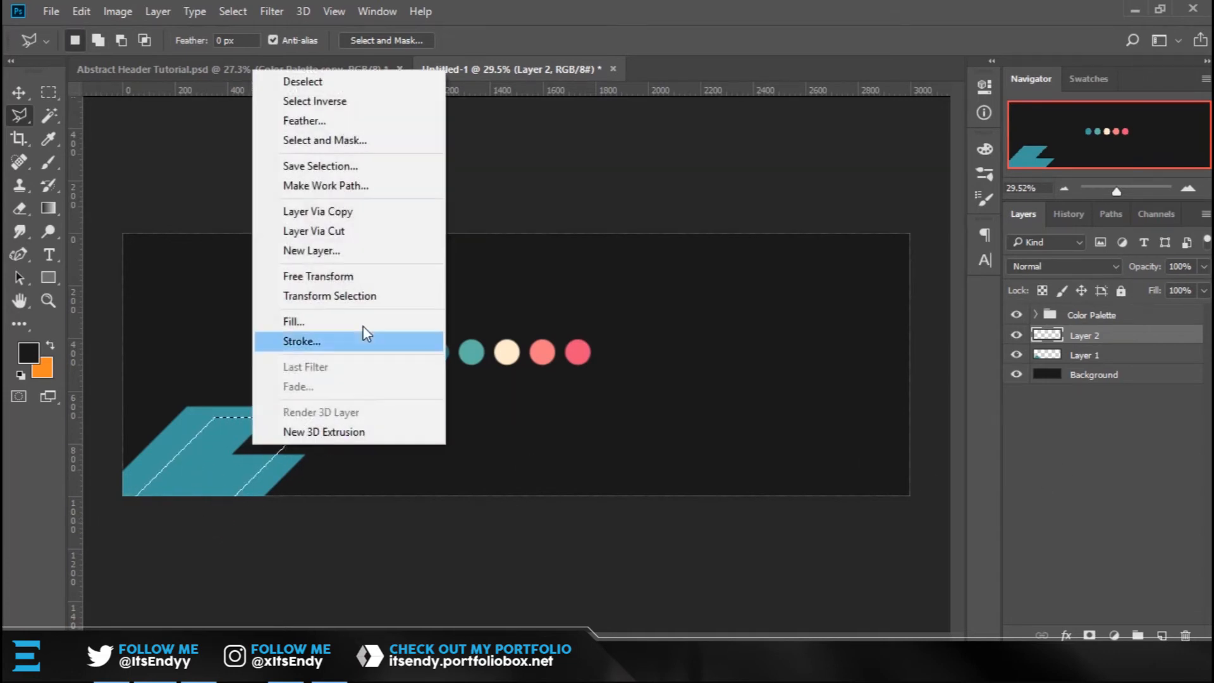
{"action": "left_click", "coordinate": [408, 317]}
{"action": "right_click", "coordinate": [224, 436]}
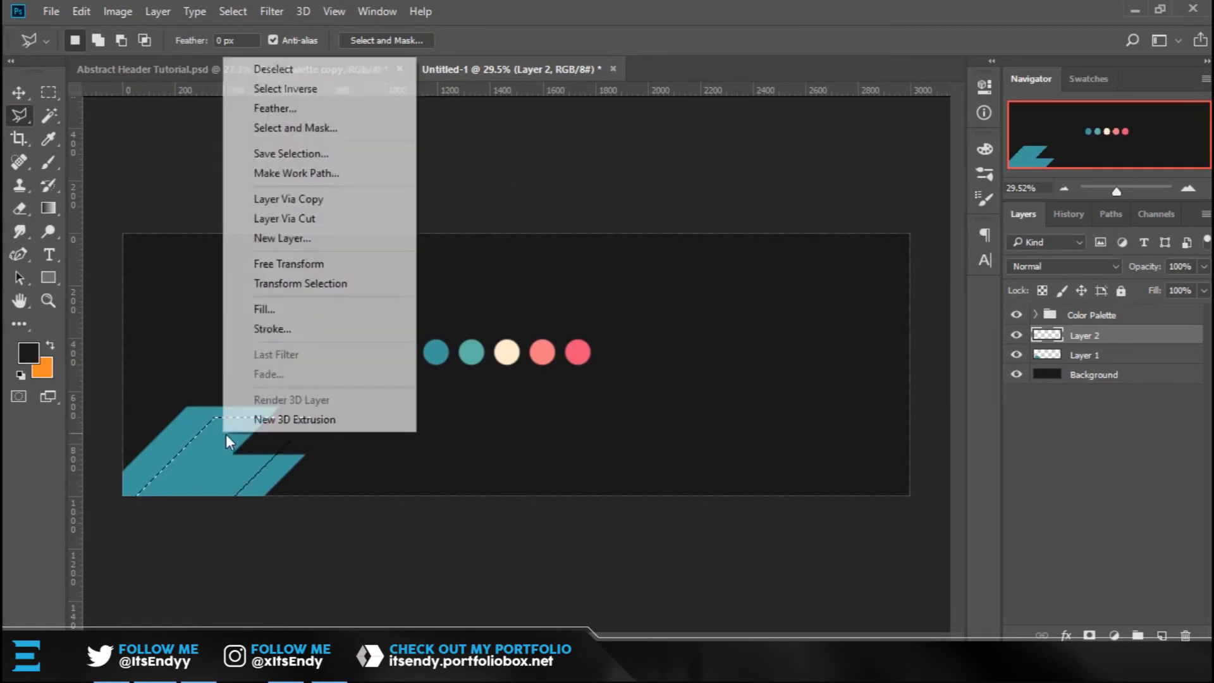
{"action": "left_click", "coordinate": [322, 310]}
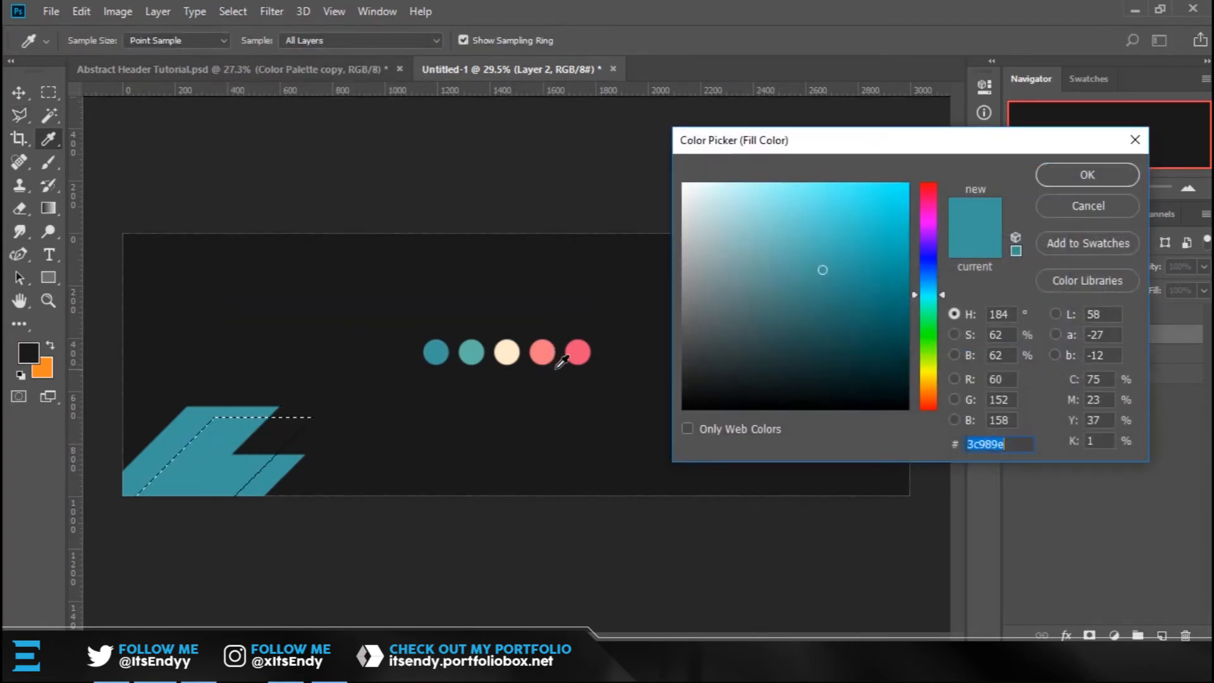
{"action": "left_click", "coordinate": [544, 351]}
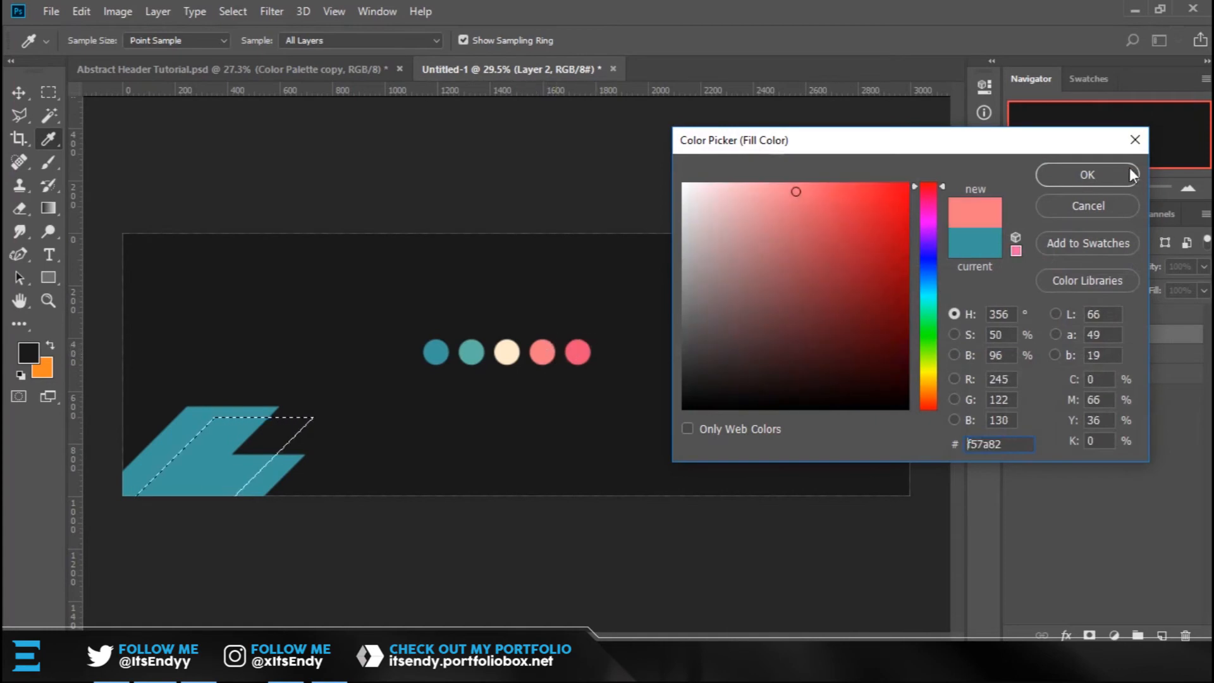
{"action": "left_click", "coordinate": [1072, 179]}
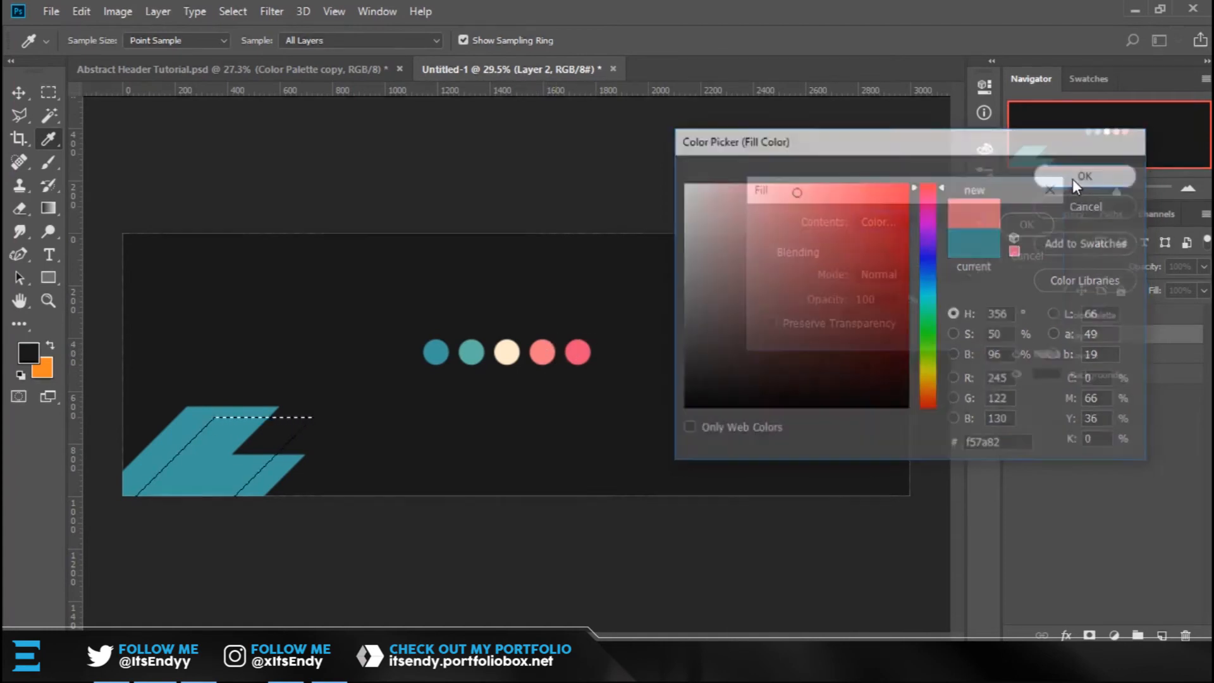
{"action": "left_click", "coordinate": [1024, 224]}
{"action": "key", "text": "l"}
{"action": "key", "text": "ctrl+d"}
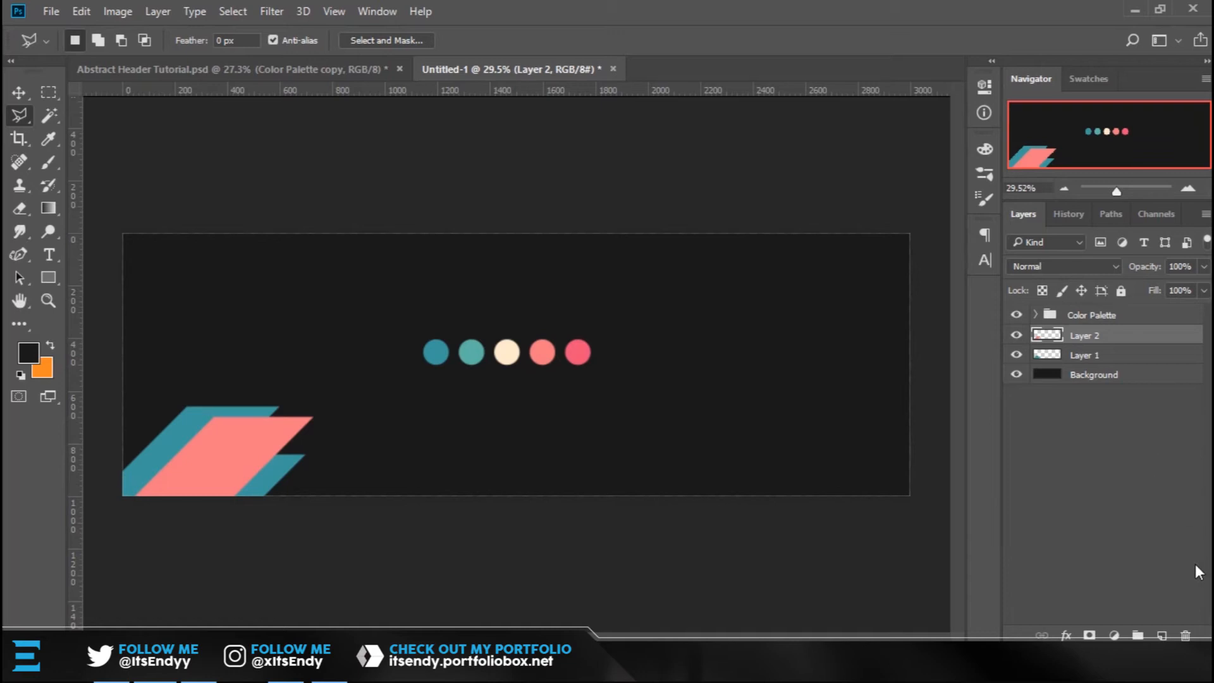
Add a new layer and outline a stepped 45-degree selection about 1130 px wide and 430 px tall in the canvas's upper-left area.
{"action": "left_click", "coordinate": [1163, 635]}
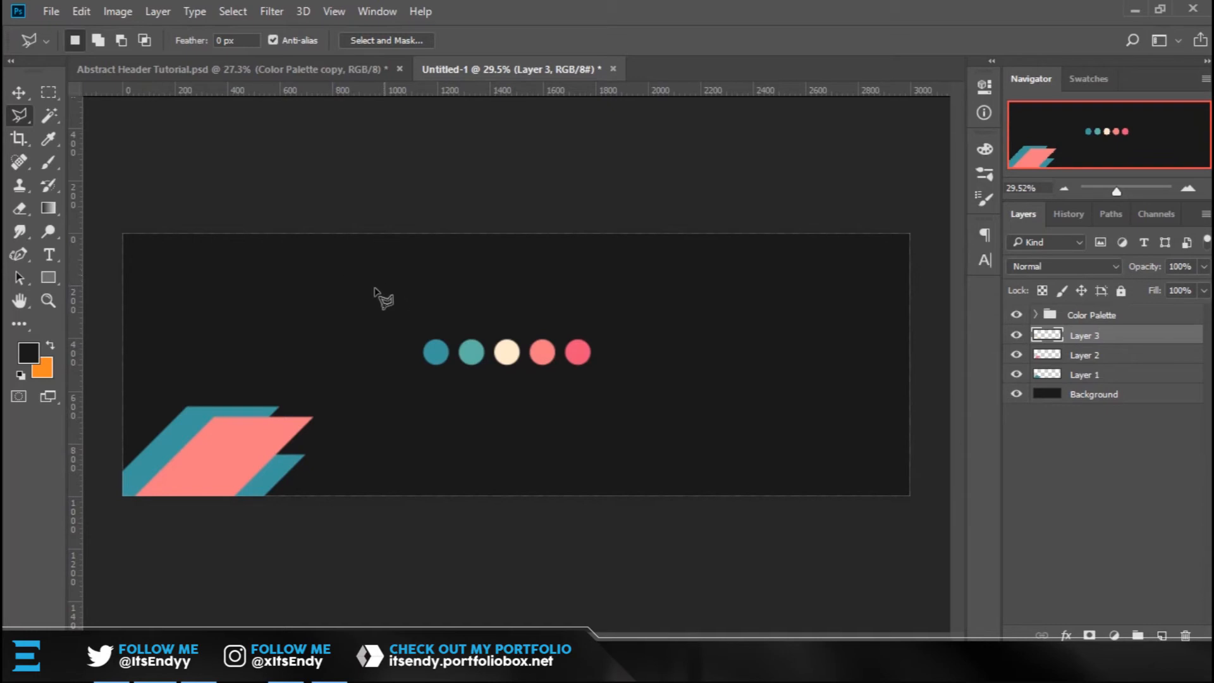
{"action": "left_click", "coordinate": [265, 261]}
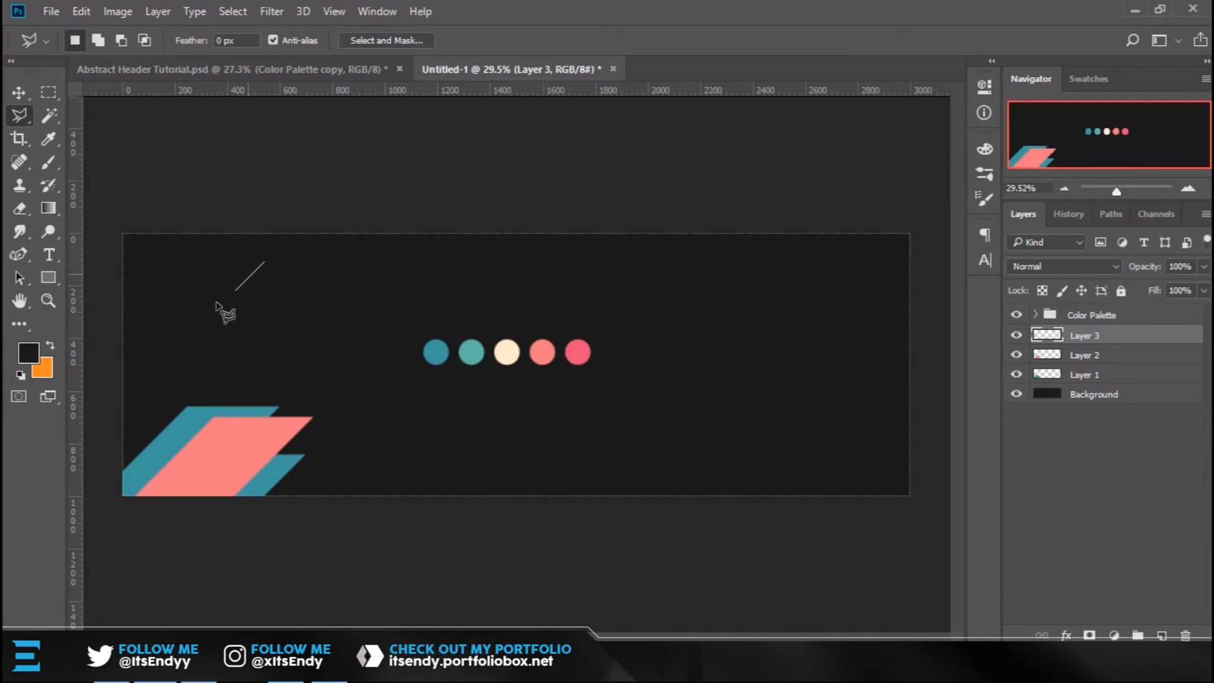
{"action": "left_click", "coordinate": [151, 375]}
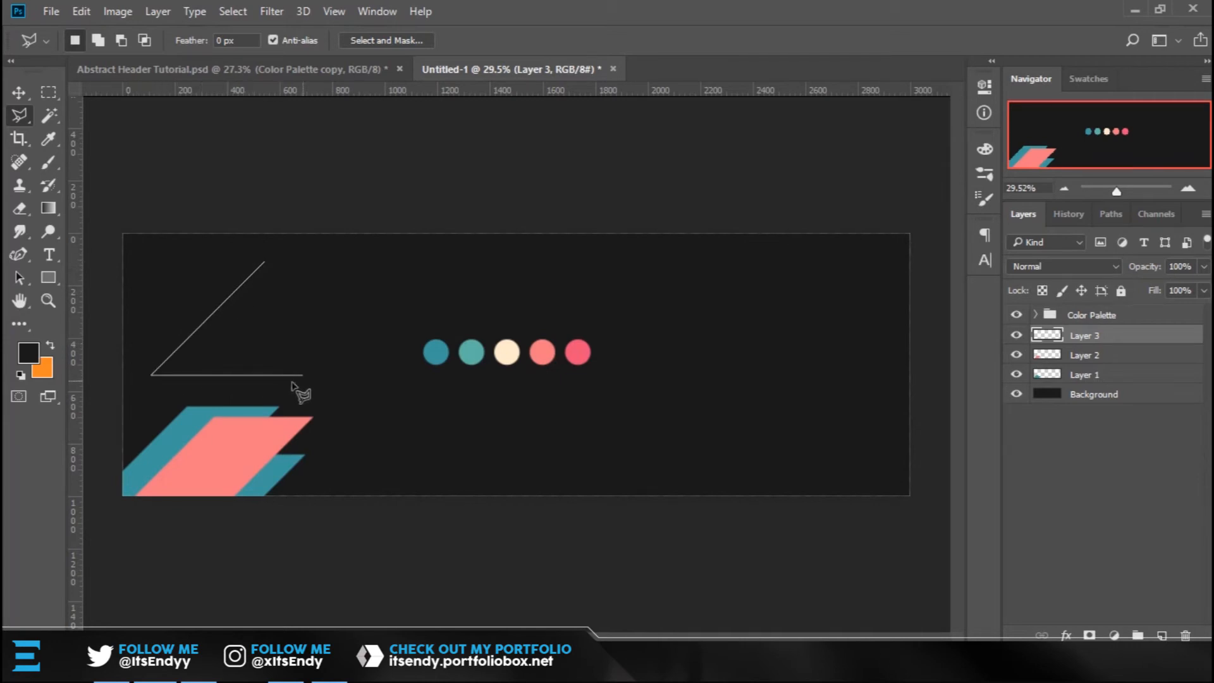
{"action": "left_click", "coordinate": [253, 375]}
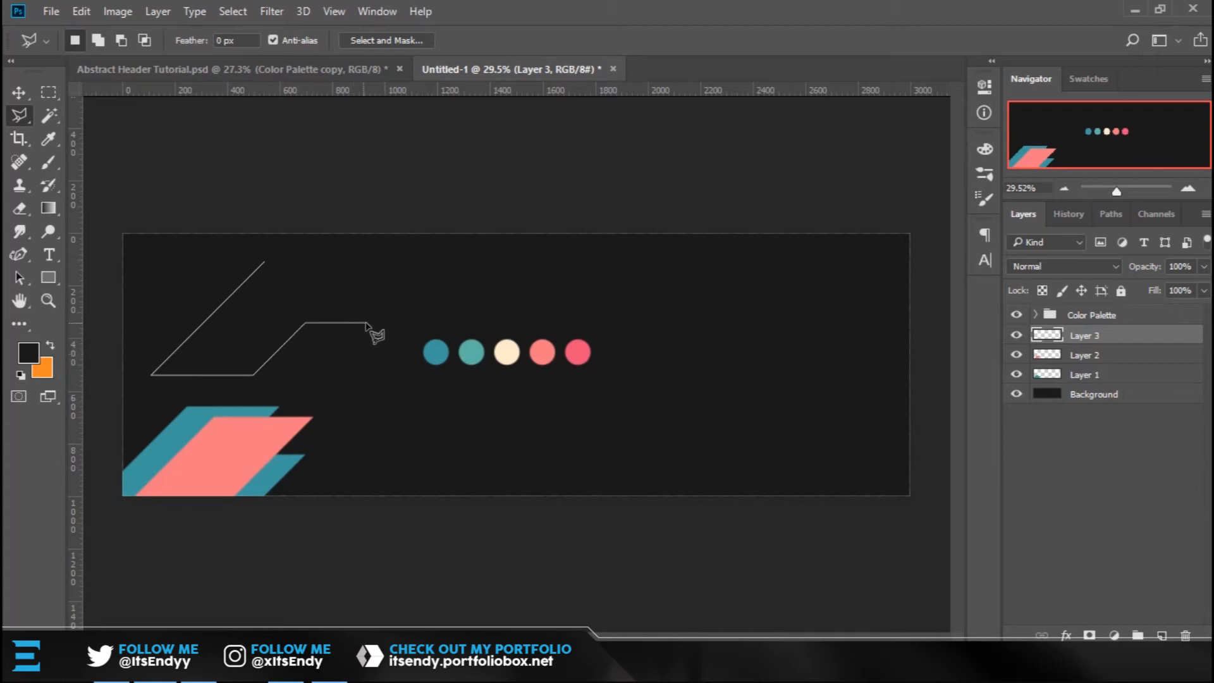
{"action": "left_click", "coordinate": [388, 322]}
{"action": "left_click", "coordinate": [265, 270]}
Fill the stepped selection on Layer 3 with the palette's cream colour in Normal mode at 100% opacity, and deselect it.
{"action": "right_click", "coordinate": [321, 273]}
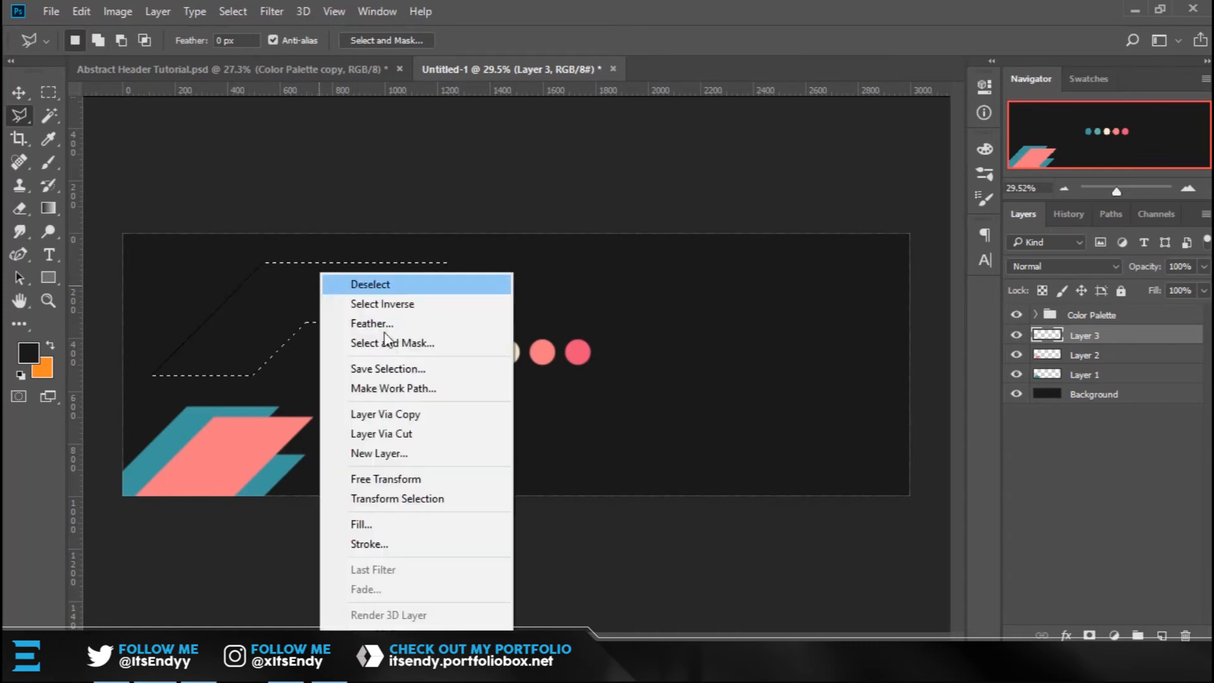
{"action": "left_click", "coordinate": [368, 525]}
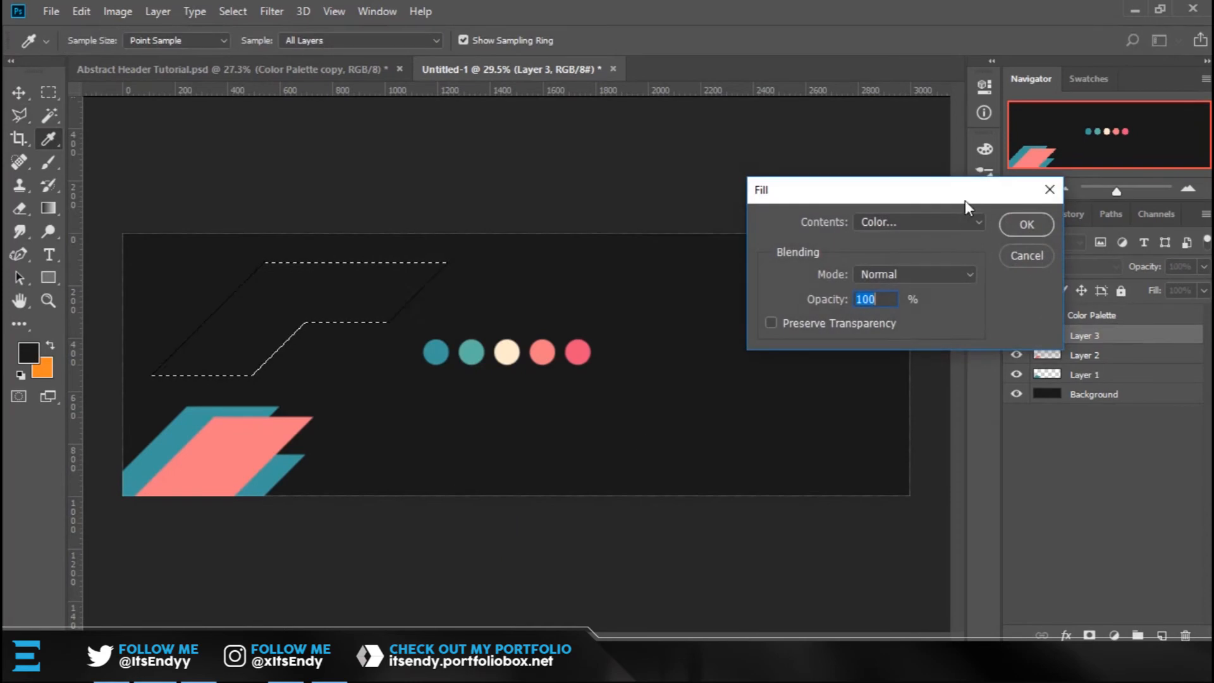
{"action": "left_click", "coordinate": [925, 221]}
{"action": "left_click", "coordinate": [893, 261]}
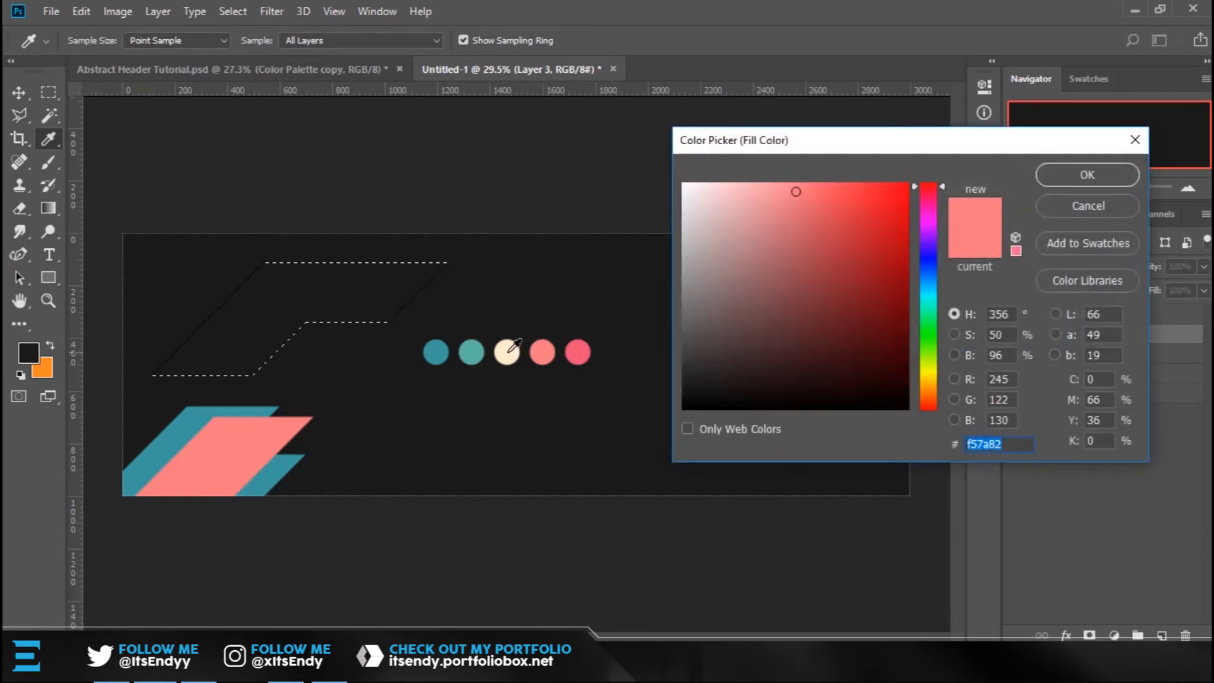
{"action": "left_click", "coordinate": [511, 352]}
{"action": "left_click", "coordinate": [1103, 179]}
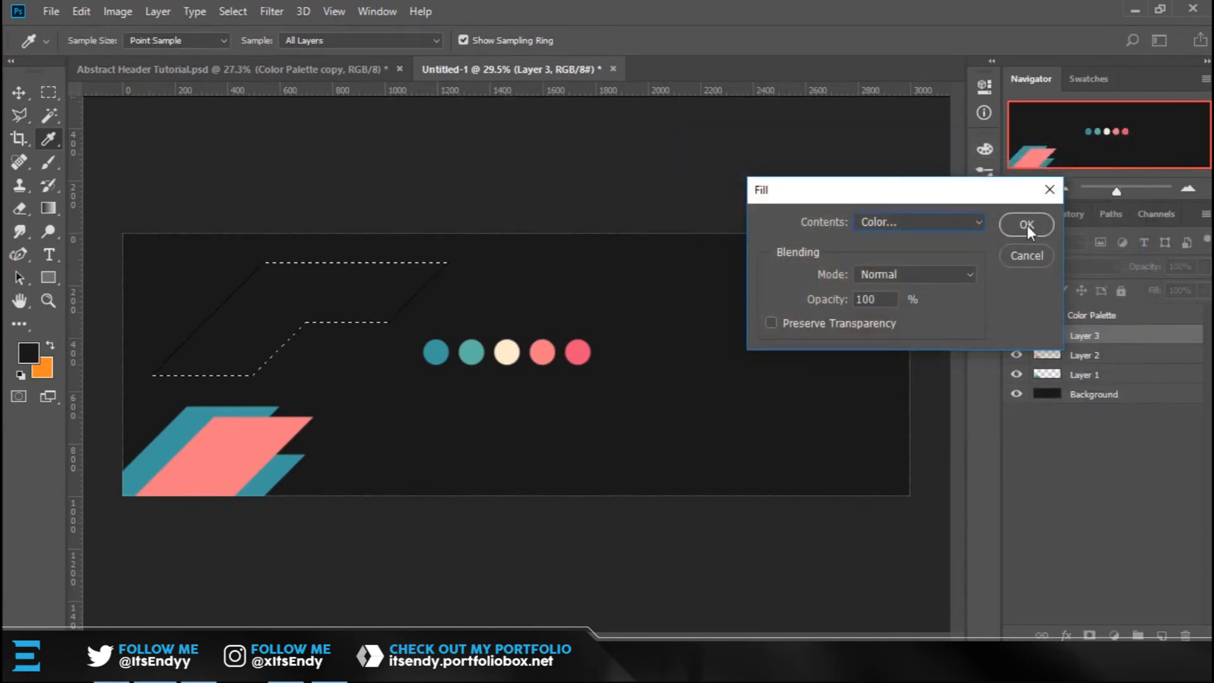
{"action": "left_click", "coordinate": [1027, 224]}
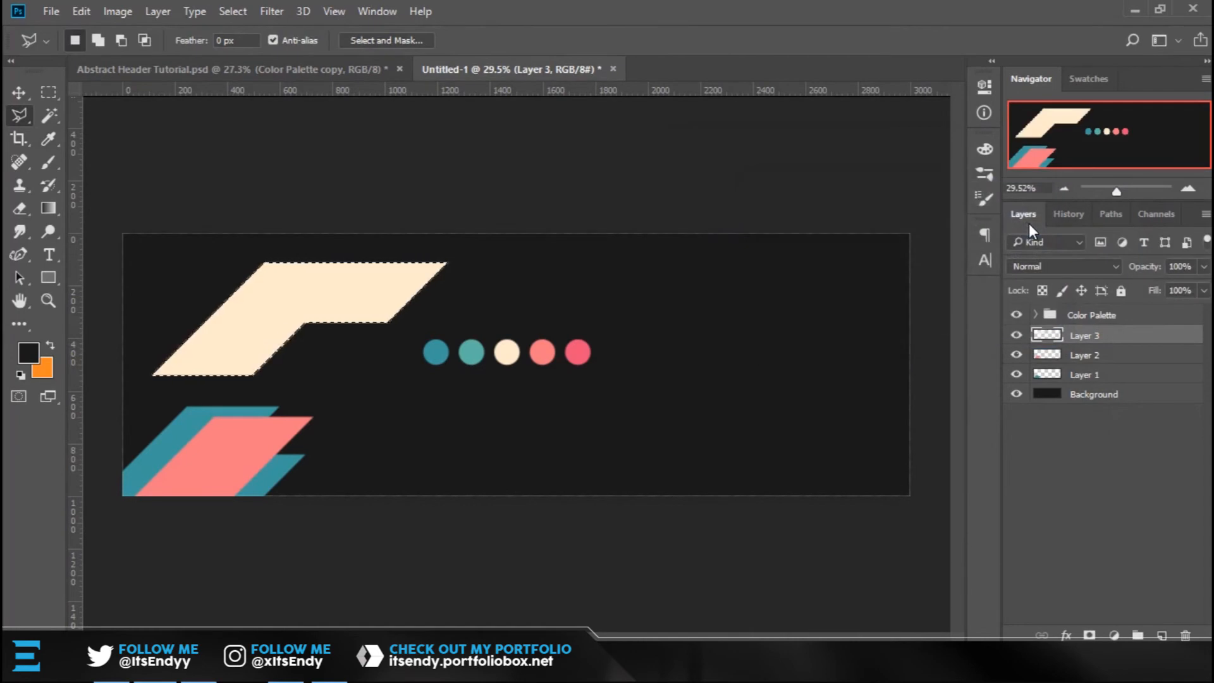
{"action": "key", "text": "ctrl+d"}
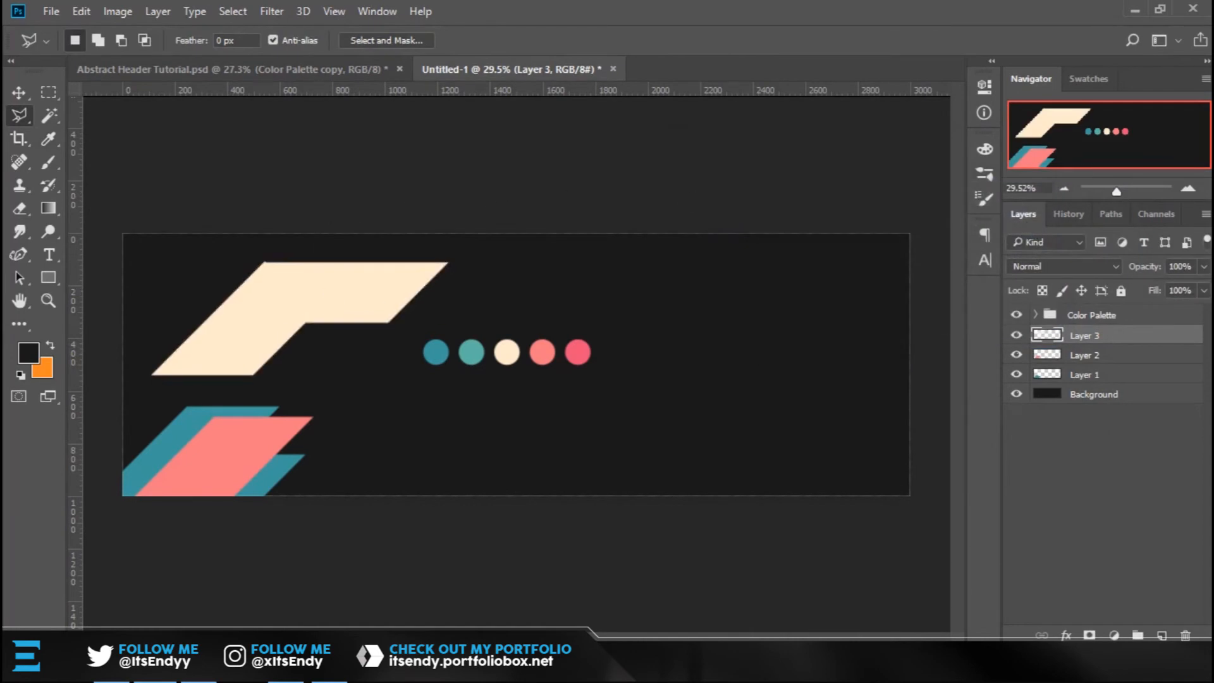
Add a new layer and outline a 45-degree parallelogram selection about 500 px wide, running past the canvas's upper and left edges over the cream shape.
{"action": "left_click", "coordinate": [1161, 635]}
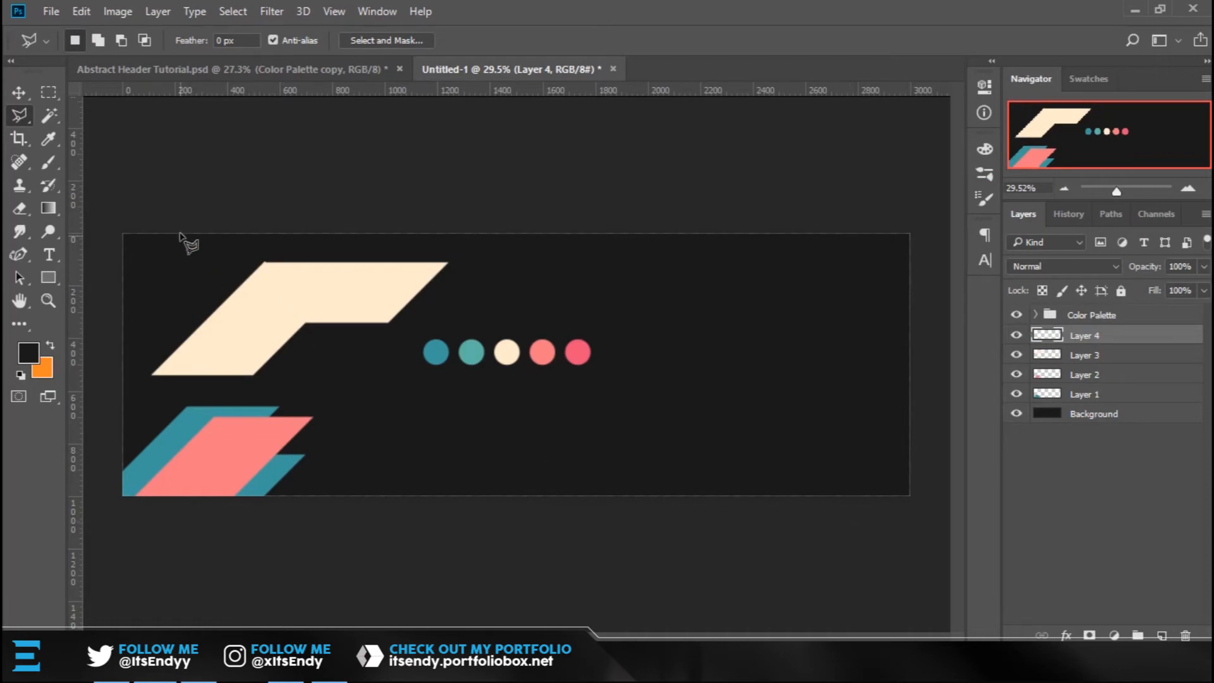
{"action": "left_click", "coordinate": [215, 216]}
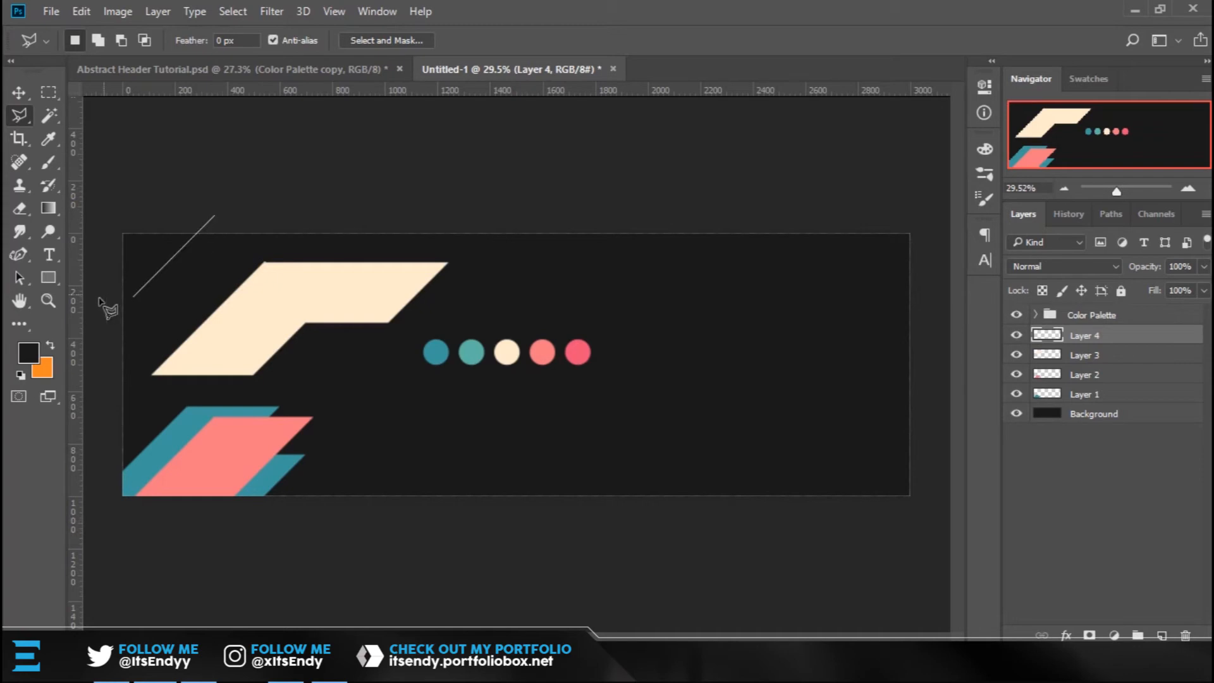
{"action": "left_click", "coordinate": [90, 339]}
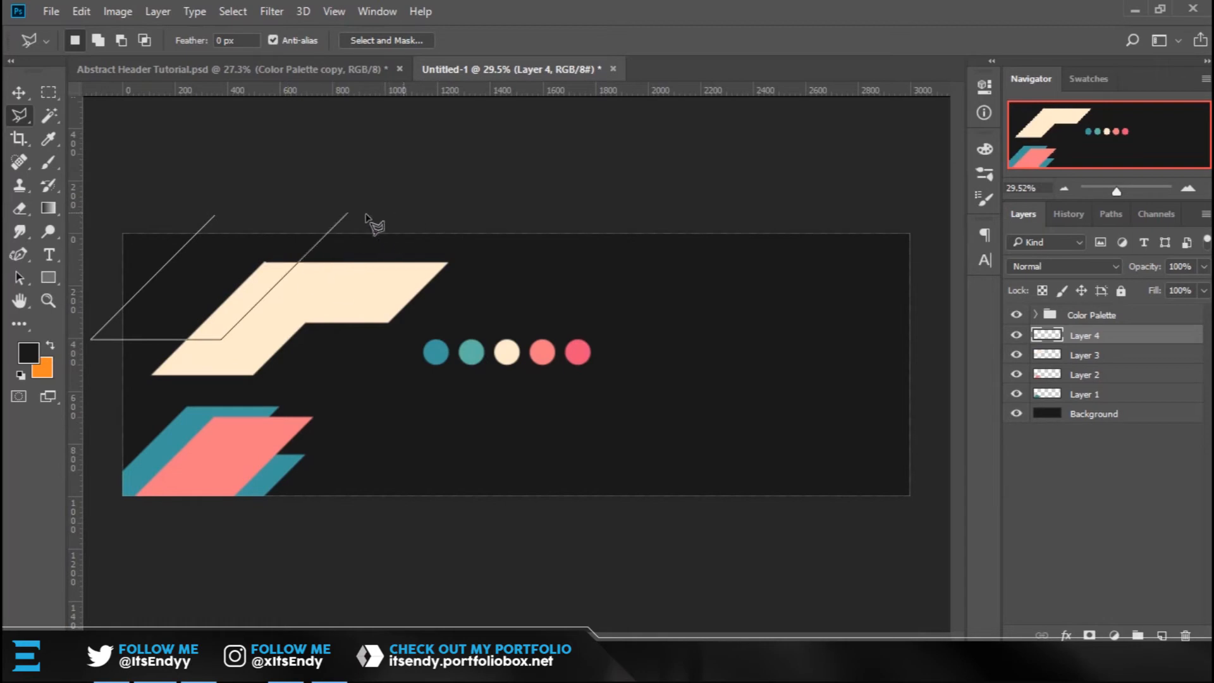
{"action": "left_click", "coordinate": [215, 219]}
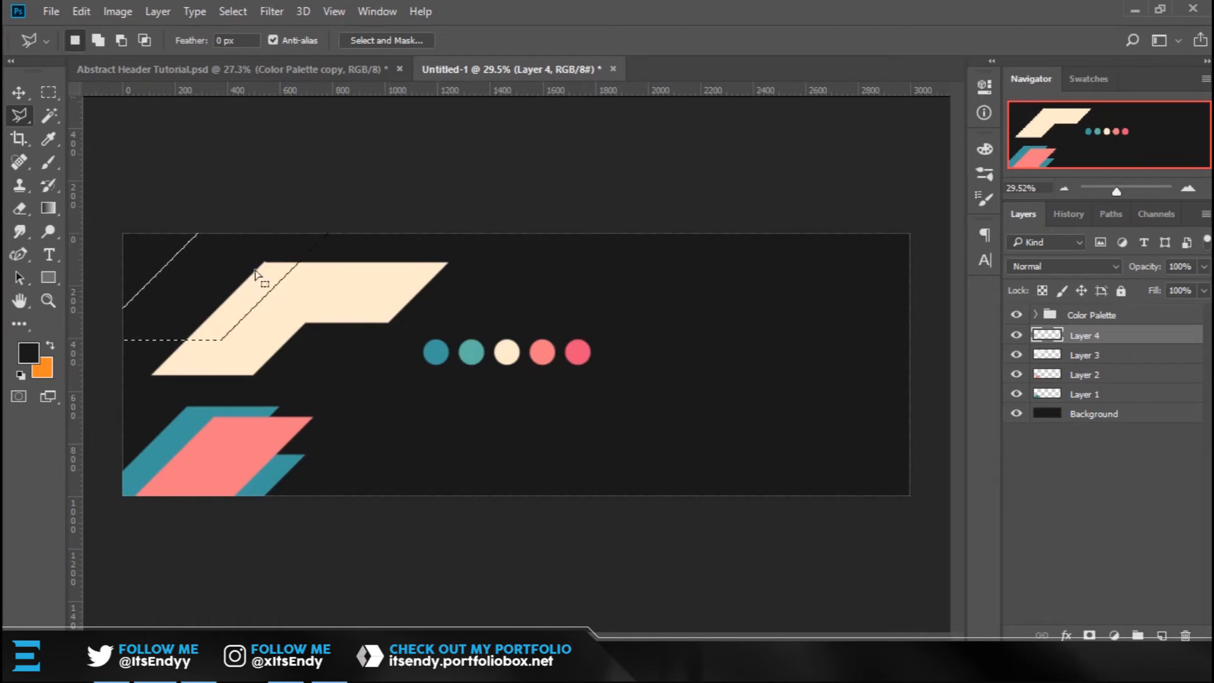
Fill the parallelogram selection on Layer 4 with the palette's salmon #f57a82 in Normal mode at 100% opacity, and deselect it.
{"action": "right_click", "coordinate": [203, 279]}
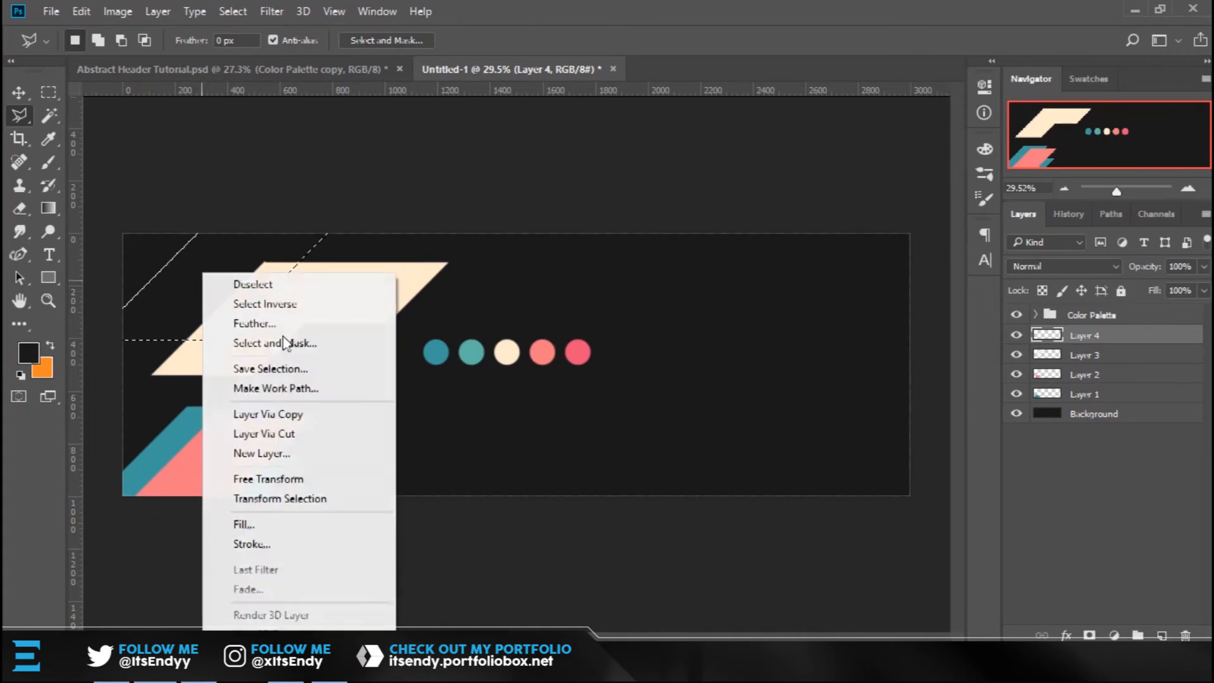
{"action": "left_click", "coordinate": [270, 524]}
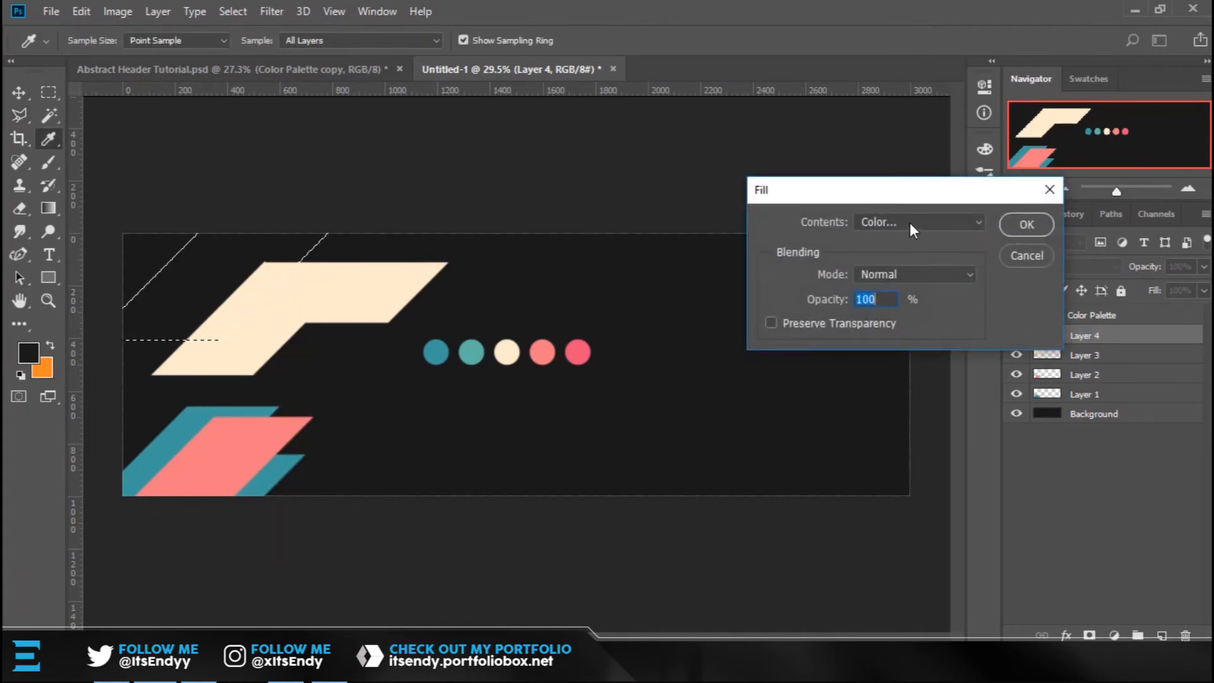
{"action": "left_click", "coordinate": [910, 222]}
{"action": "left_click", "coordinate": [909, 222]}
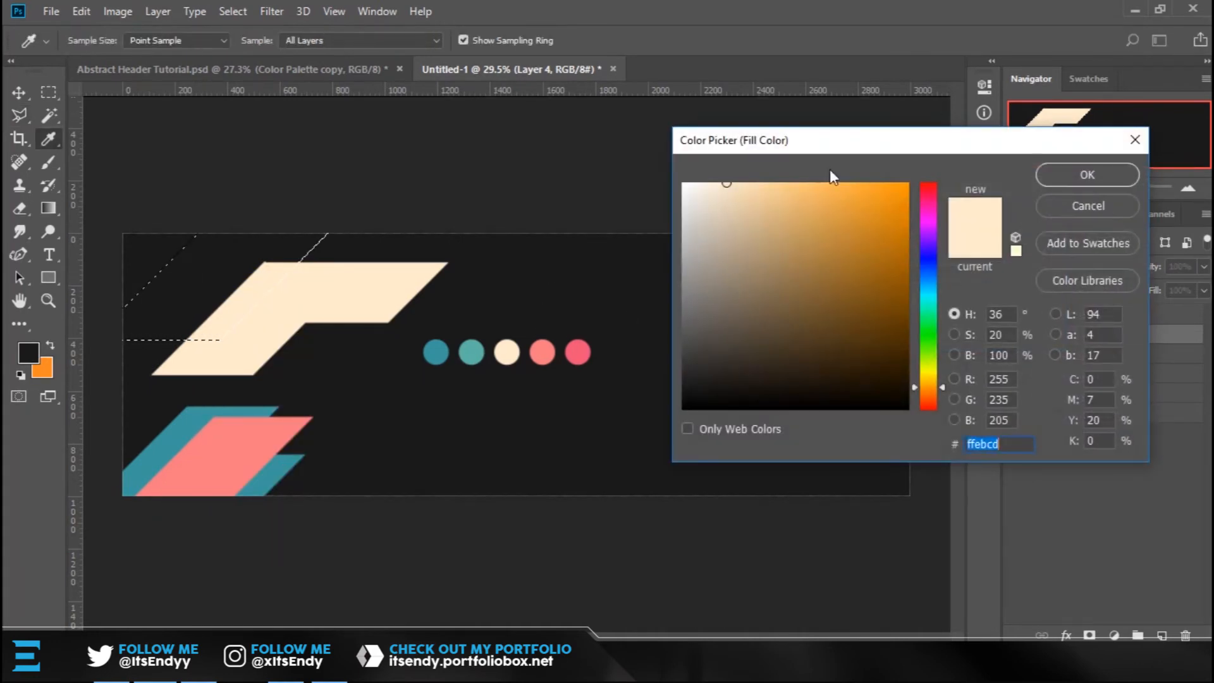
{"action": "left_click_drag", "start_coordinate": [873, 137], "coordinate": [881, 268]}
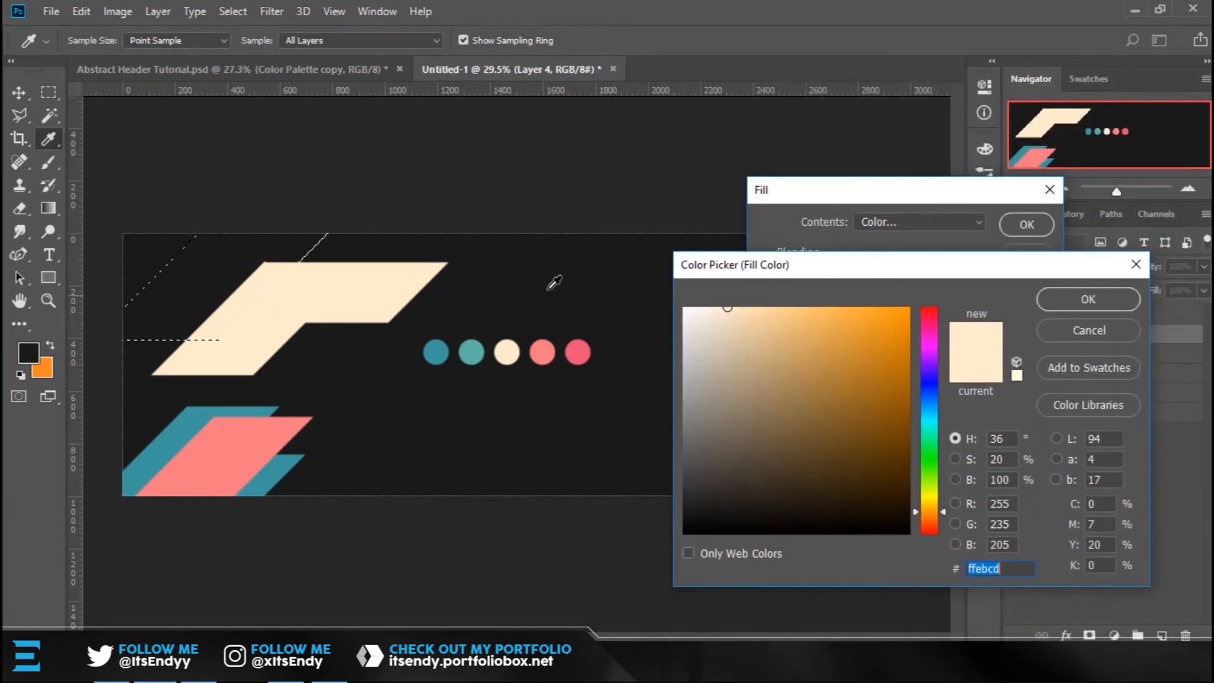
{"action": "left_click", "coordinate": [544, 353]}
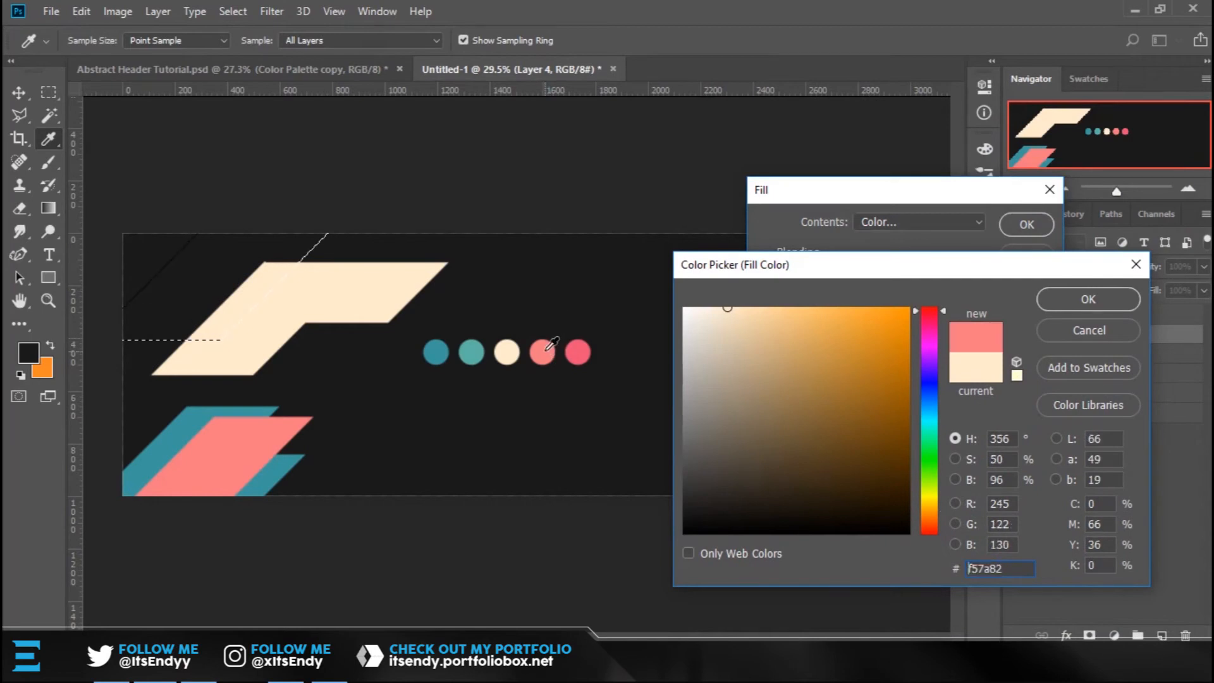
{"action": "left_click", "coordinate": [1068, 298]}
{"action": "mouse_move", "coordinate": [970, 196]}
{"action": "left_mouse_down"}
{"action": "mouse_move", "coordinate": [934, 188]}
{"action": "mouse_move", "coordinate": [873, 137]}
{"action": "mouse_move", "coordinate": [846, 131]}
{"action": "mouse_move", "coordinate": [857, 193]}
{"action": "left_mouse_up"}
{"action": "left_click", "coordinate": [923, 221]}
{"action": "key", "text": "l"}
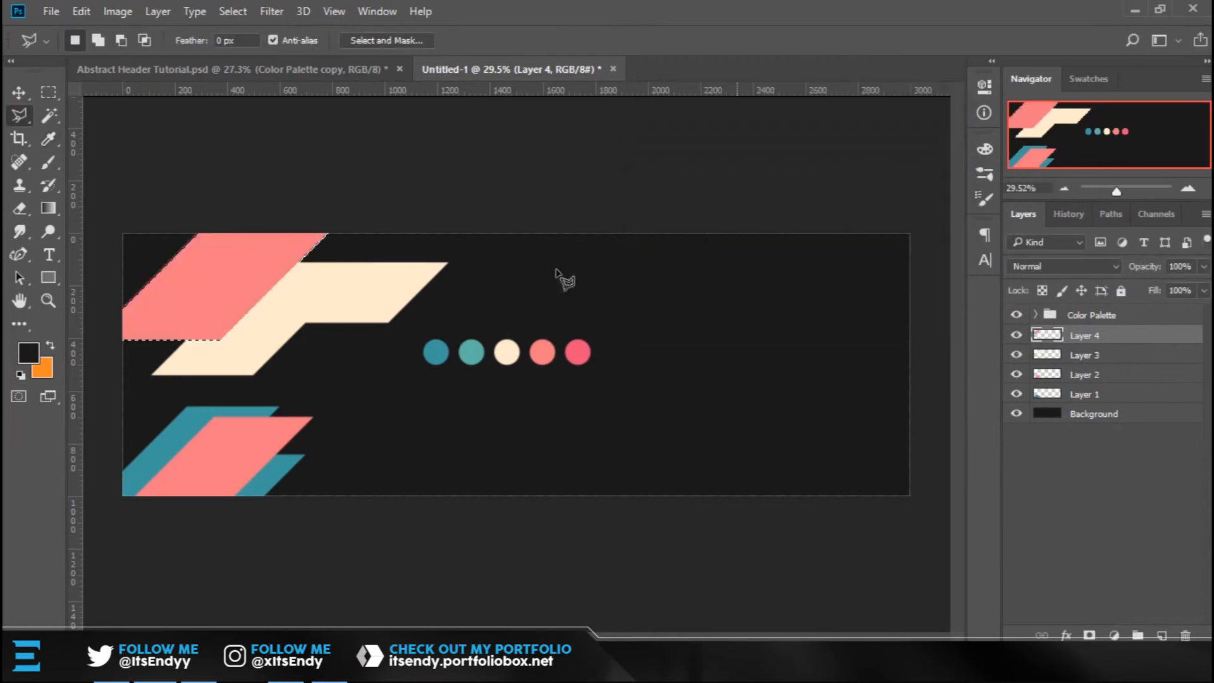
{"action": "key", "text": "ctrl+d"}
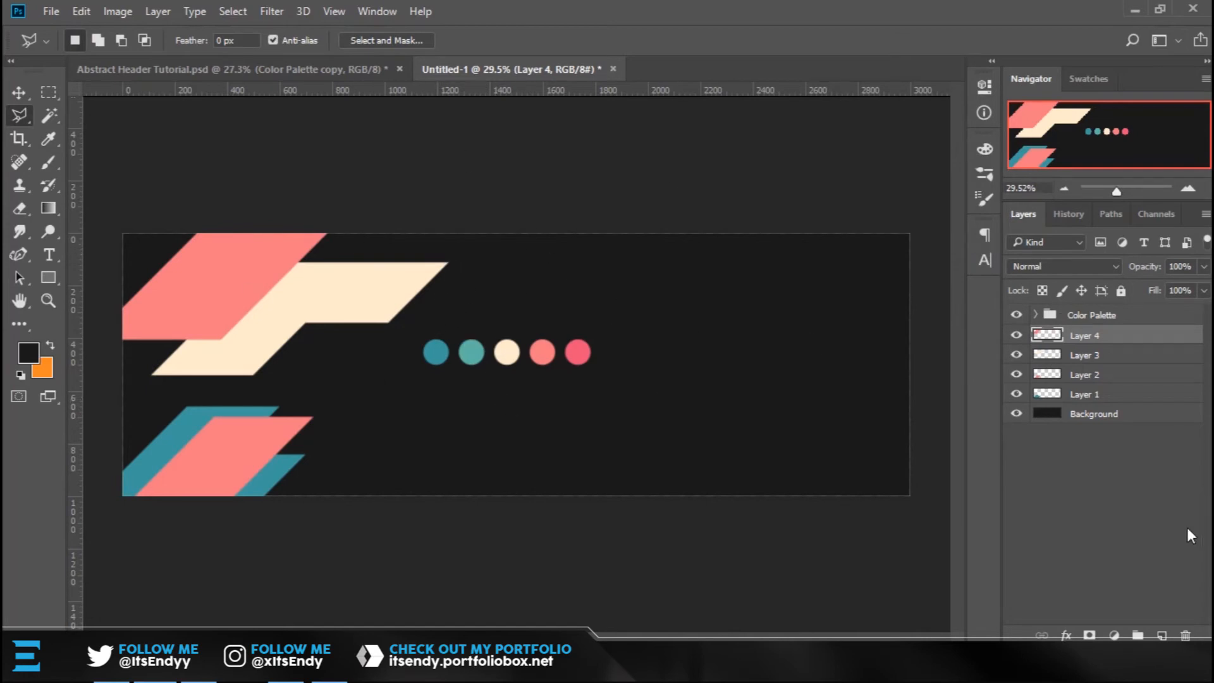
Add a new layer above Layer 4.
{"action": "left_click", "coordinate": [1164, 634]}
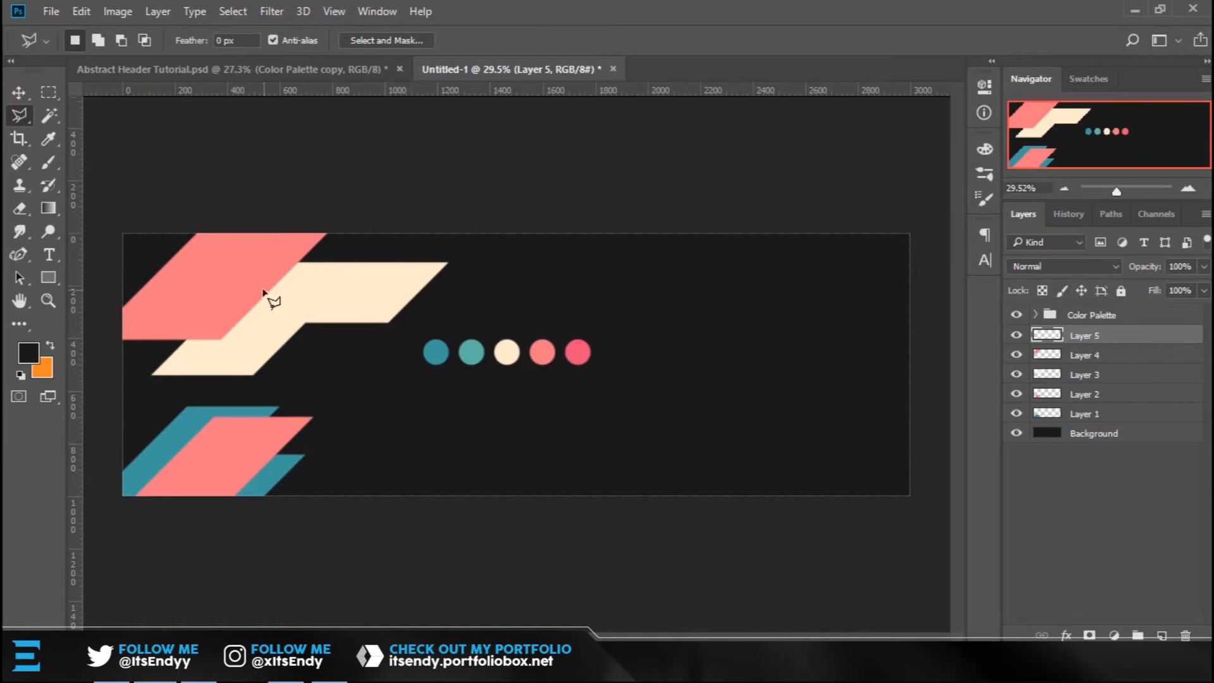
{"action": "left_click", "coordinate": [96, 216]}
{"action": "left_click", "coordinate": [97, 326]}
{"action": "left_click", "coordinate": [260, 216]}
{"action": "left_click", "coordinate": [96, 217]}
{"action": "key", "text": "ctrl+d"}
Outline a 45-degree triangular selection over the canvas's upper-left corner, about 490 px along each canvas edge.
{"action": "left_click", "coordinate": [101, 383]}
{"action": "left_click", "coordinate": [268, 217]}
{"action": "left_click", "coordinate": [97, 216]}
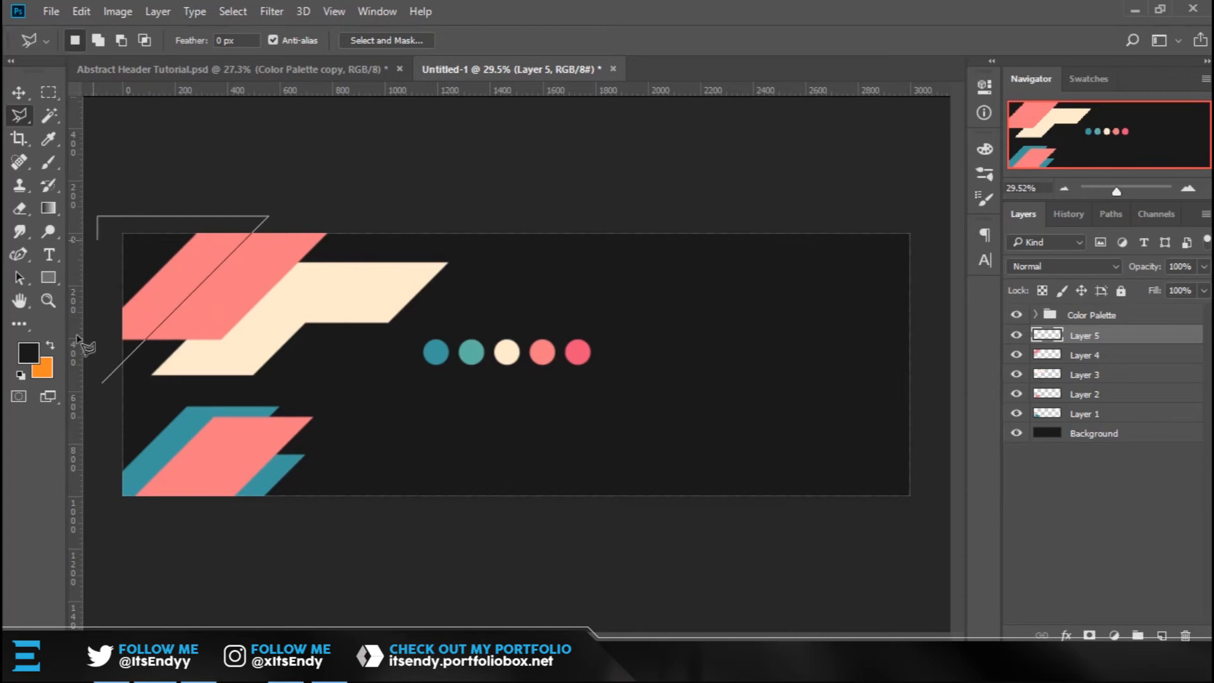
{"action": "left_click", "coordinate": [96, 387]}
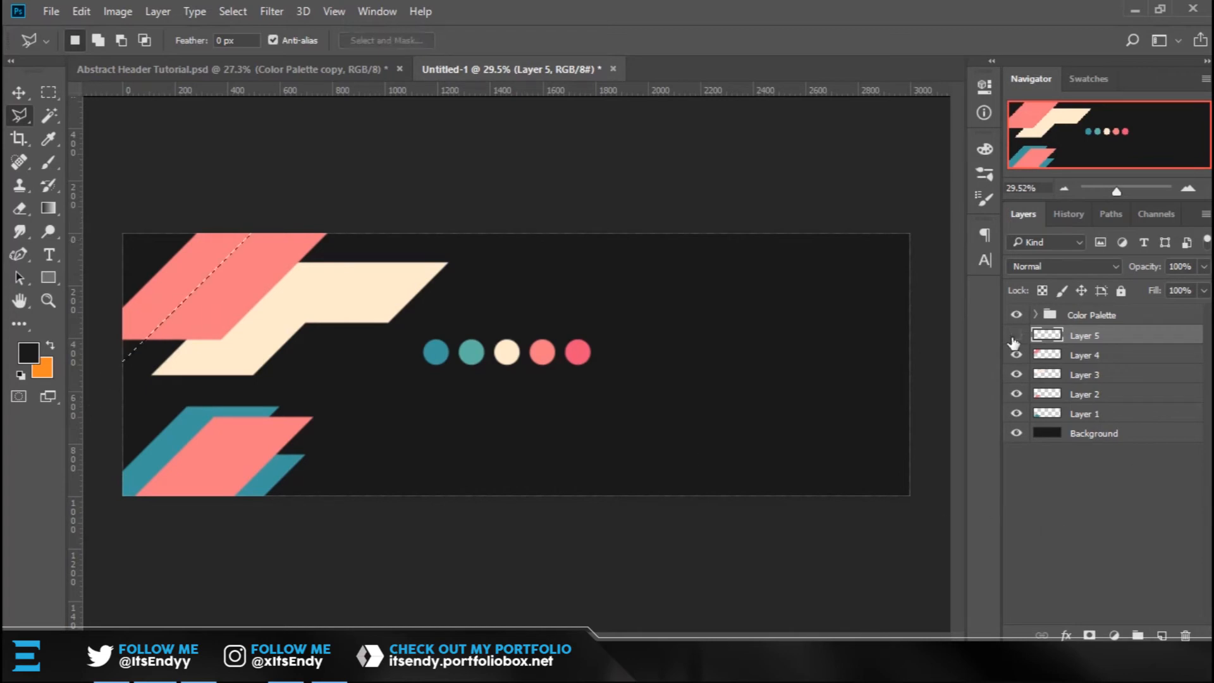
Fill the corner triangle selection on Layer 5 with the palette's teal green #5db5a4 at 100% opacity, and deselect it.
{"action": "right_click", "coordinate": [181, 259]}
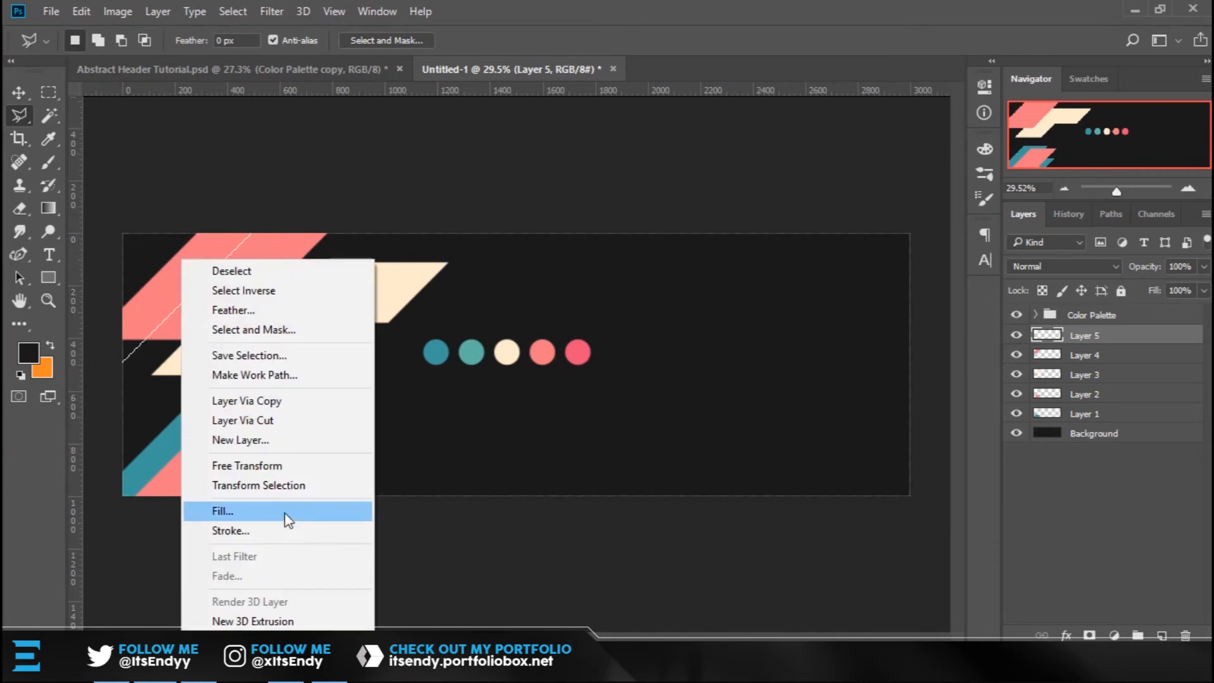
{"action": "left_click", "coordinate": [287, 509]}
{"action": "left_click", "coordinate": [801, 221]}
{"action": "left_click", "coordinate": [779, 251]}
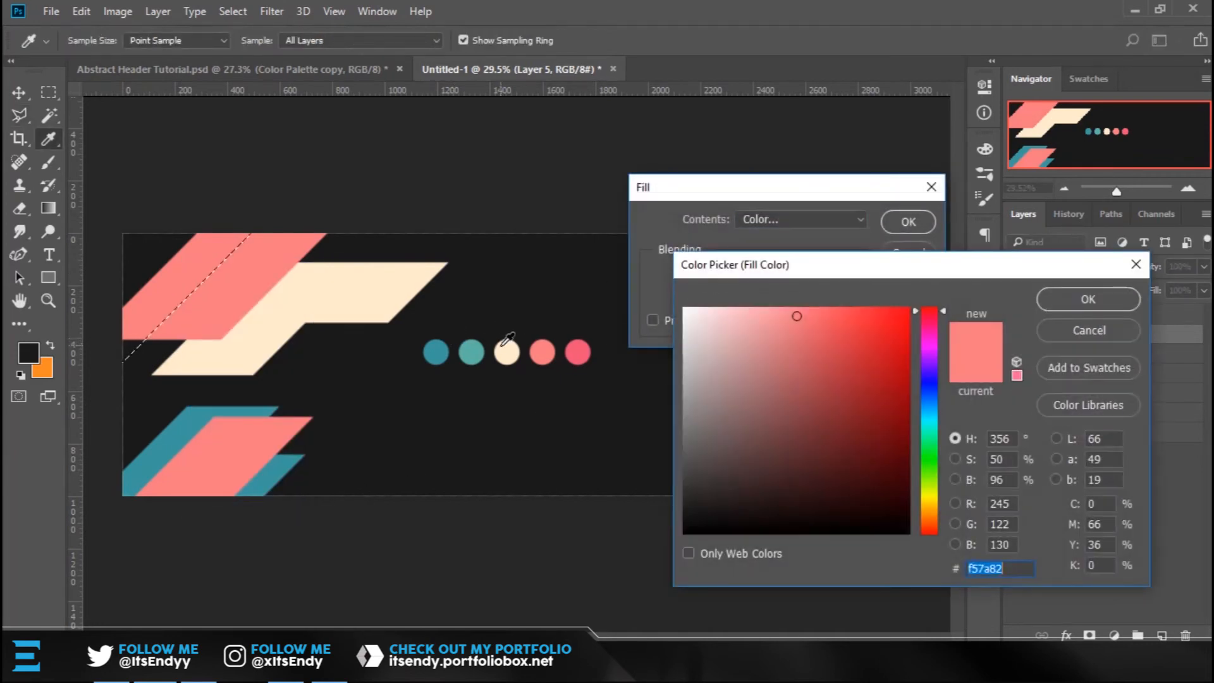
{"action": "left_click", "coordinate": [471, 352]}
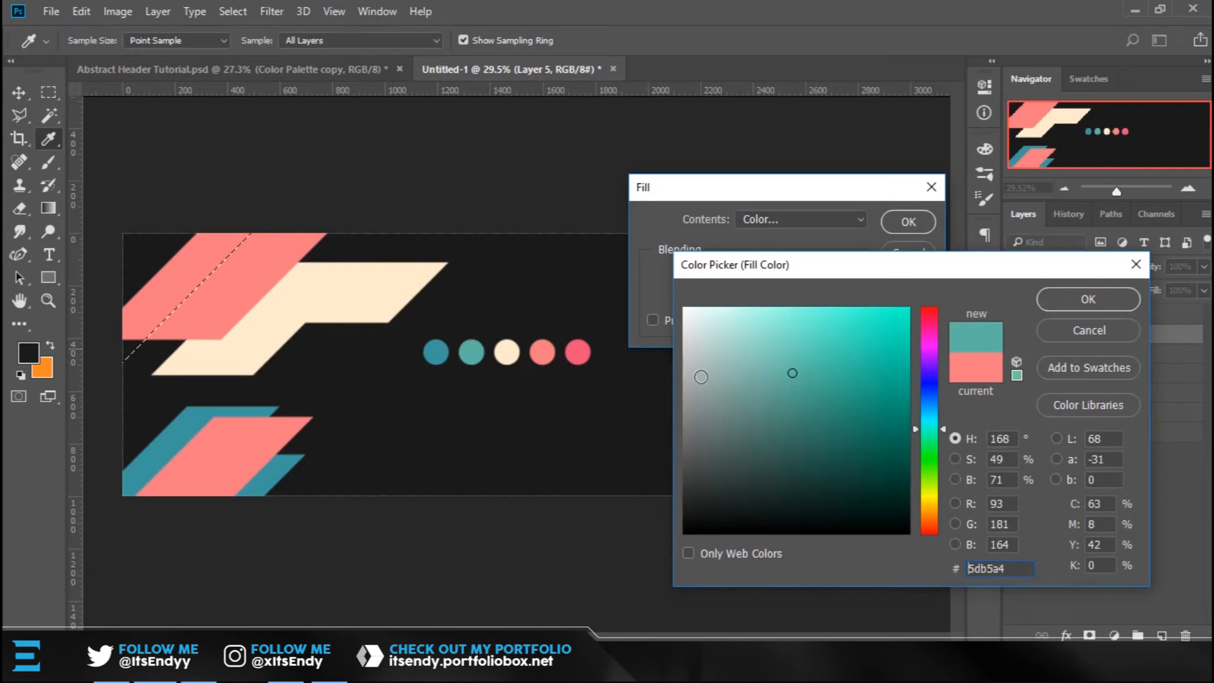
{"action": "left_click", "coordinate": [1087, 301]}
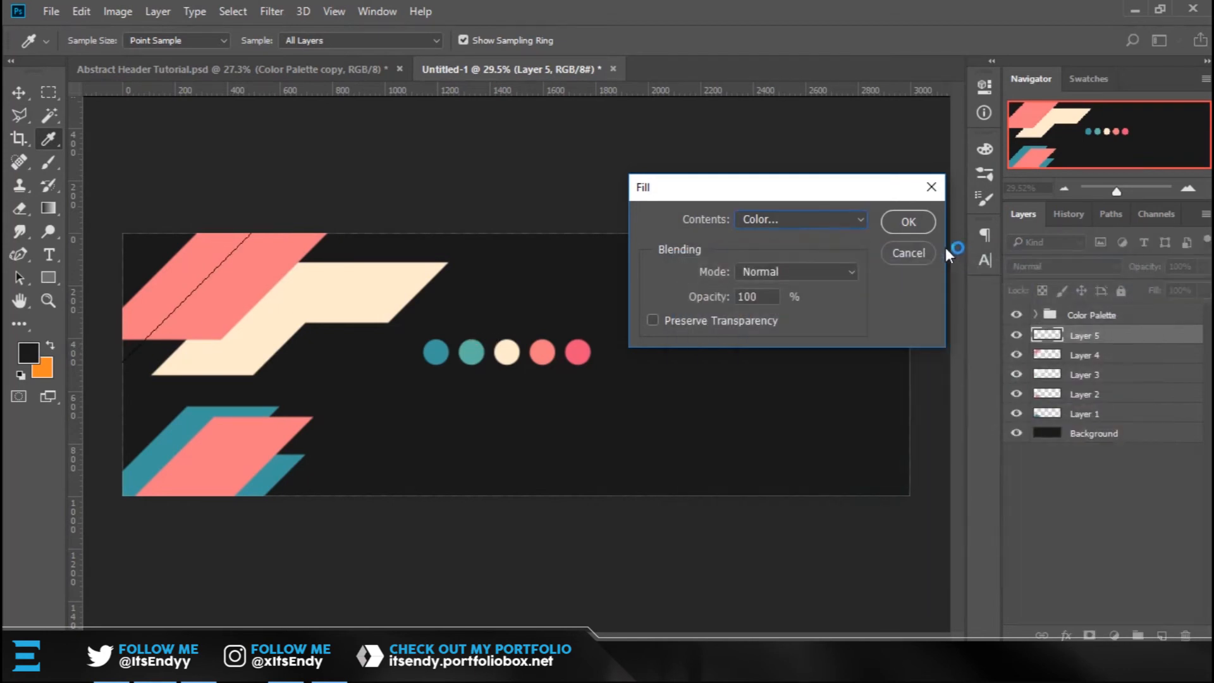
{"action": "left_click", "coordinate": [911, 223]}
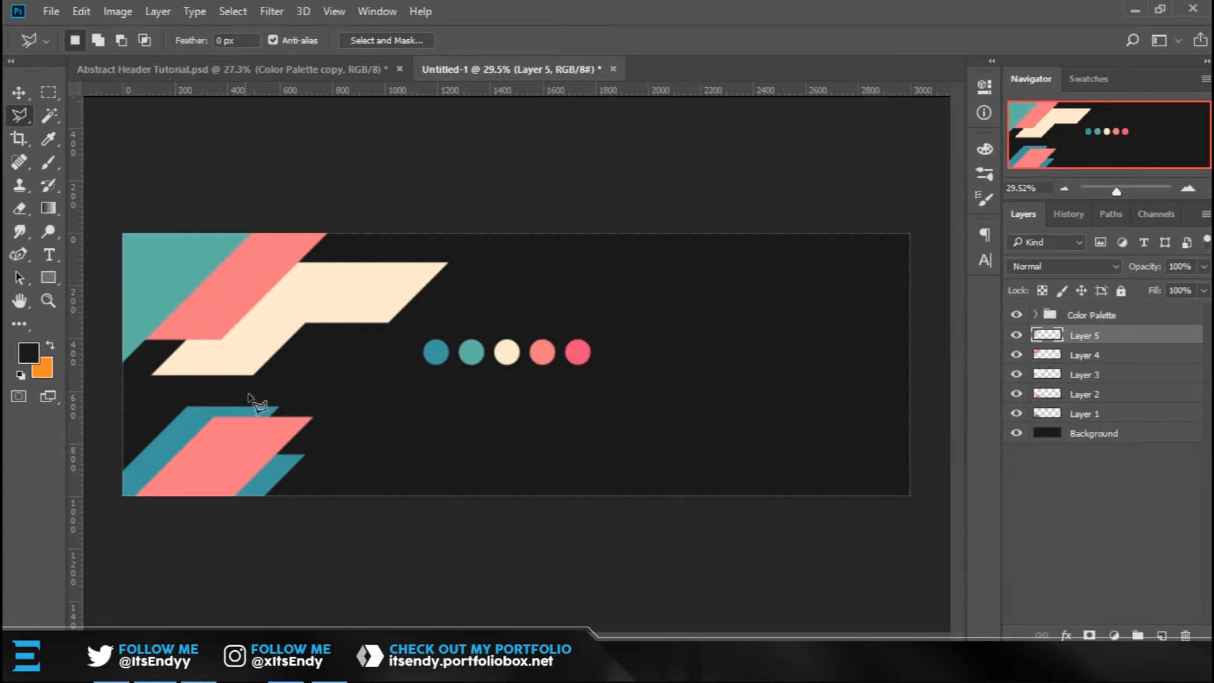
Outline a stepped 45-degree selection about 700 px wide and 425 px tall from the canvas's left edge across the salmon and cream shapes, and add a layer for it.
{"action": "left_click", "coordinate": [208, 296]}
{"action": "left_click", "coordinate": [101, 403]}
{"action": "left_click", "coordinate": [155, 402]}
{"action": "left_click", "coordinate": [242, 358]}
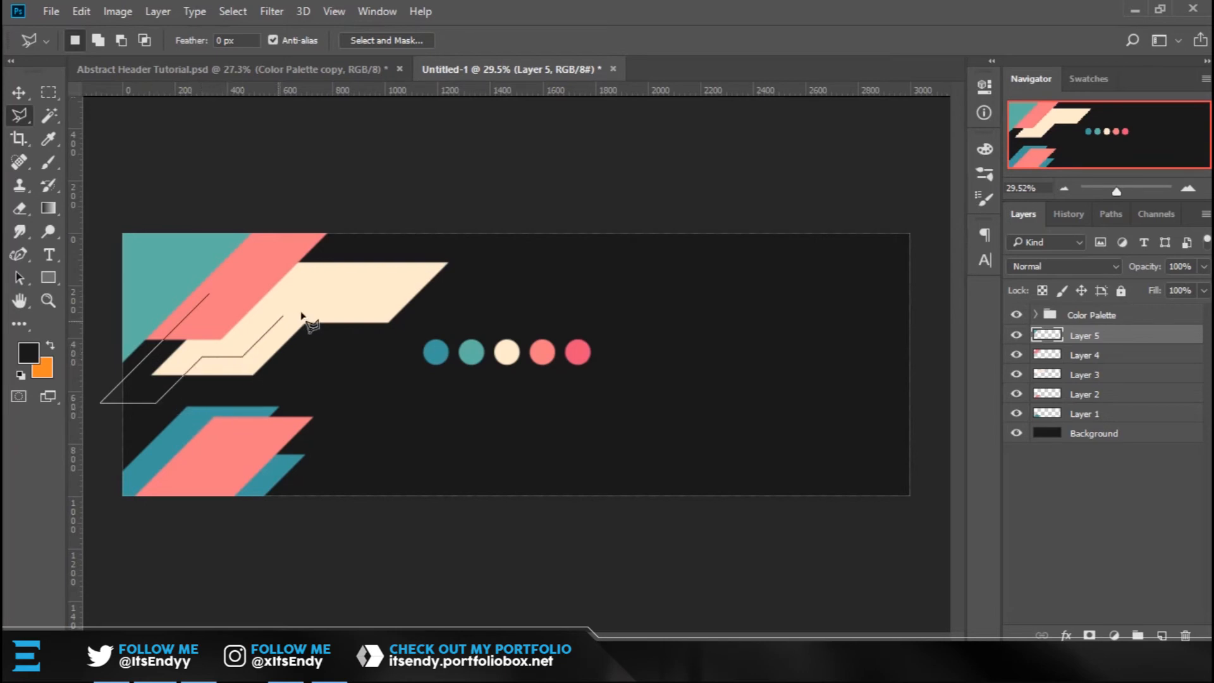
{"action": "left_click", "coordinate": [211, 296]}
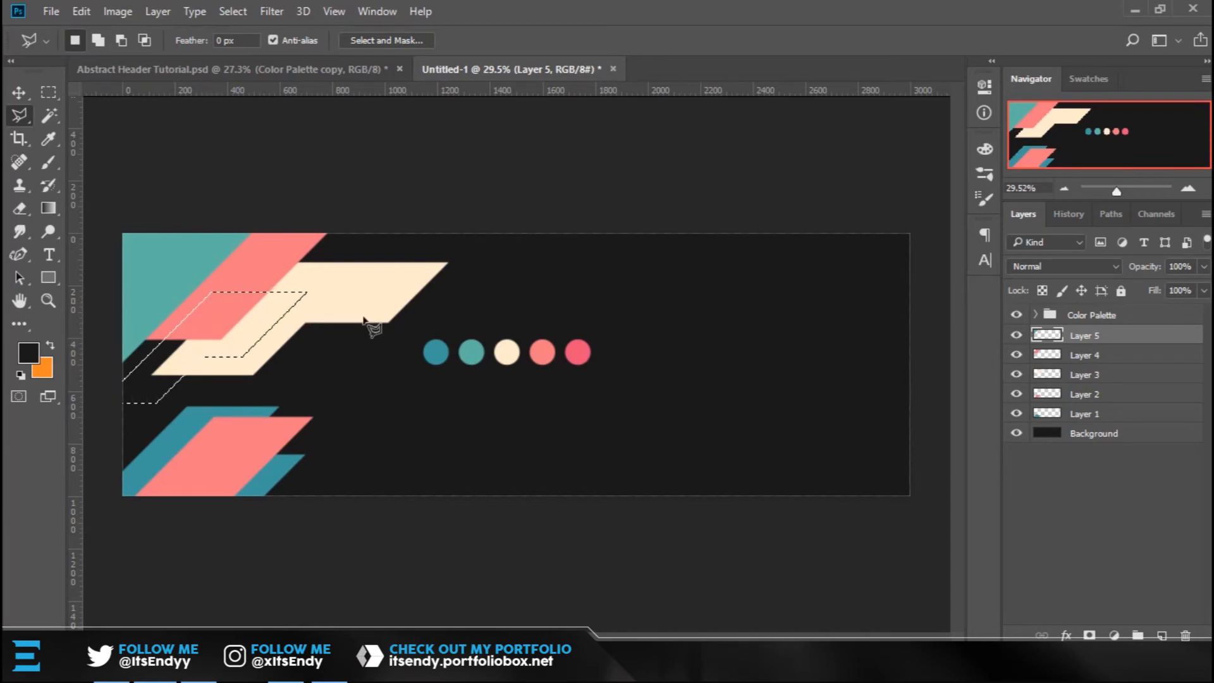
{"action": "left_click", "coordinate": [1162, 635]}
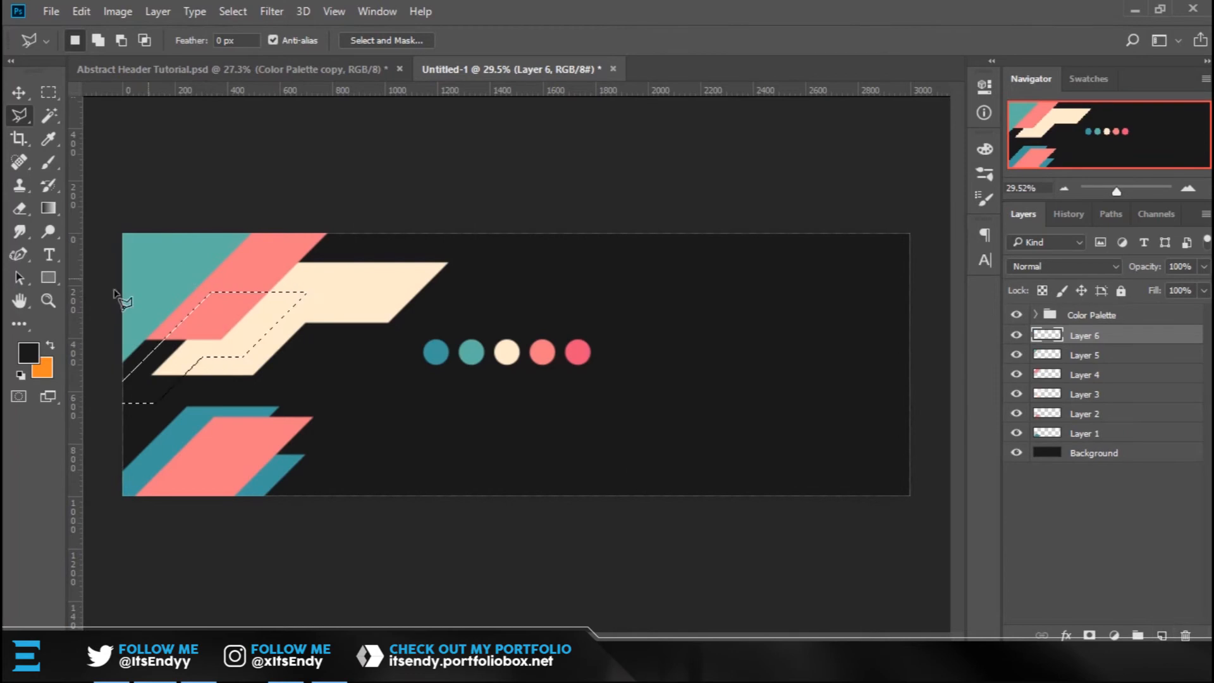
Fill the stepped selection on Layer 6 with the palette's blue #3c989e in Normal mode at 100% opacity, and deselect it.
{"action": "right_click", "coordinate": [245, 340]}
{"action": "left_click", "coordinate": [320, 523]}
{"action": "left_click", "coordinate": [800, 219]}
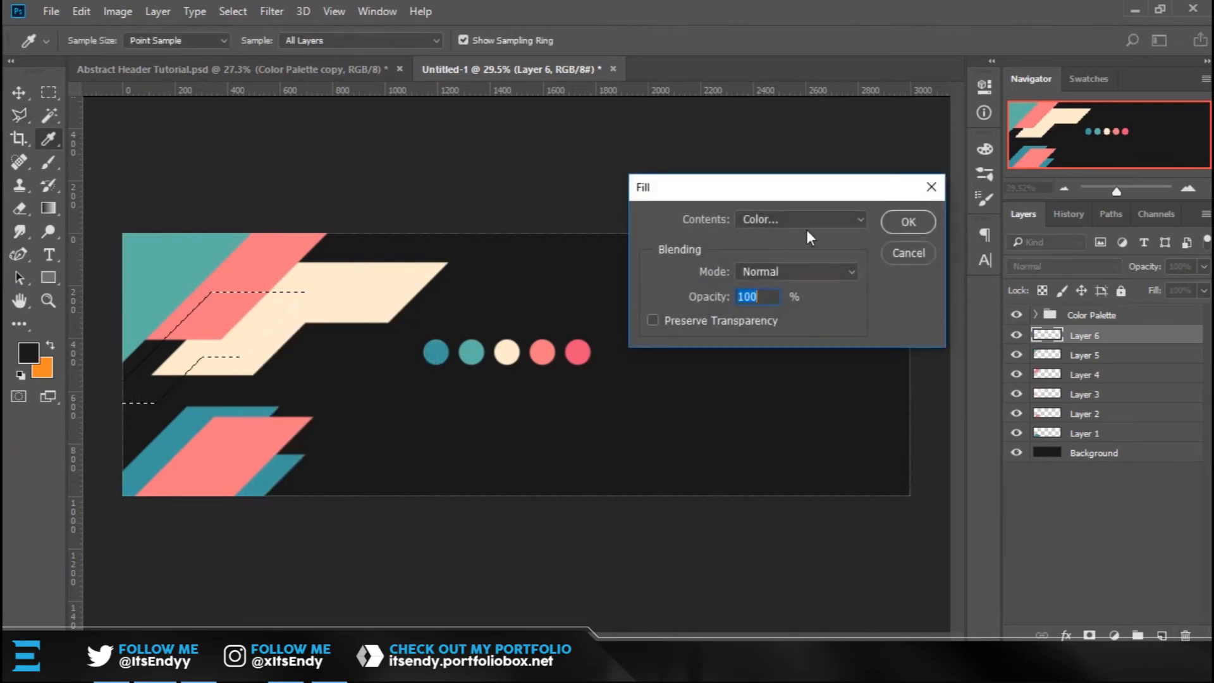
{"action": "left_click", "coordinate": [800, 224]}
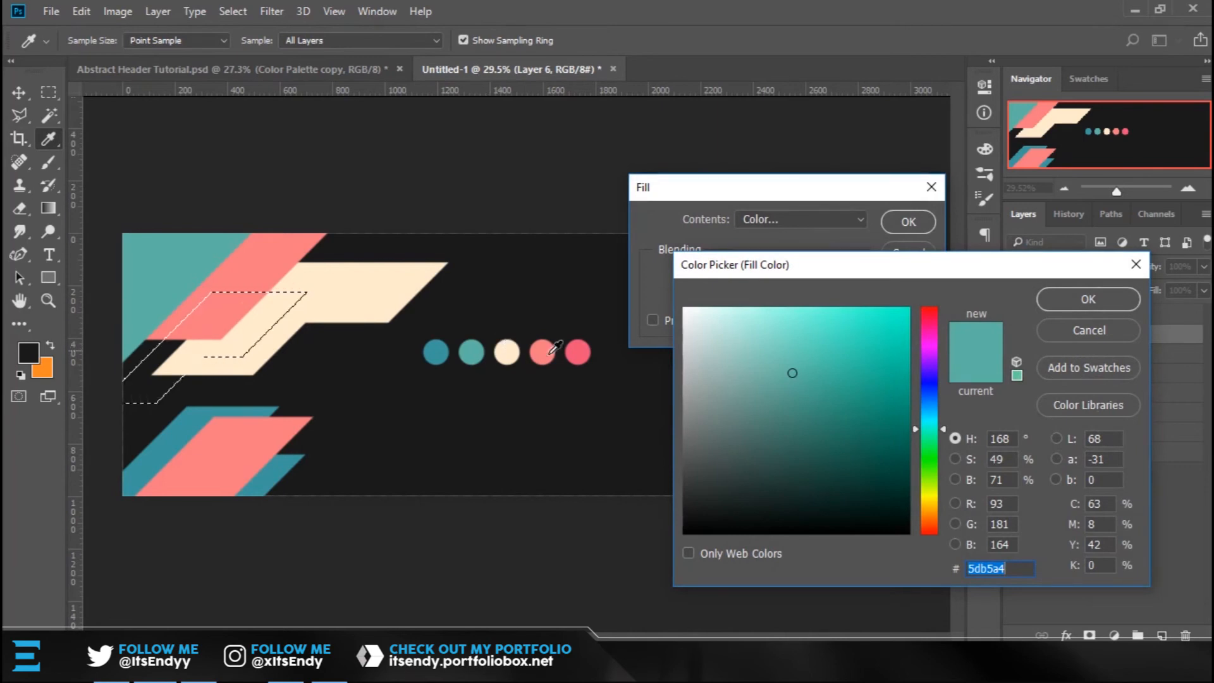
{"action": "left_click", "coordinate": [436, 353]}
{"action": "left_click", "coordinate": [1087, 299]}
{"action": "left_click", "coordinate": [911, 221]}
{"action": "key", "text": "ctrl+d"}
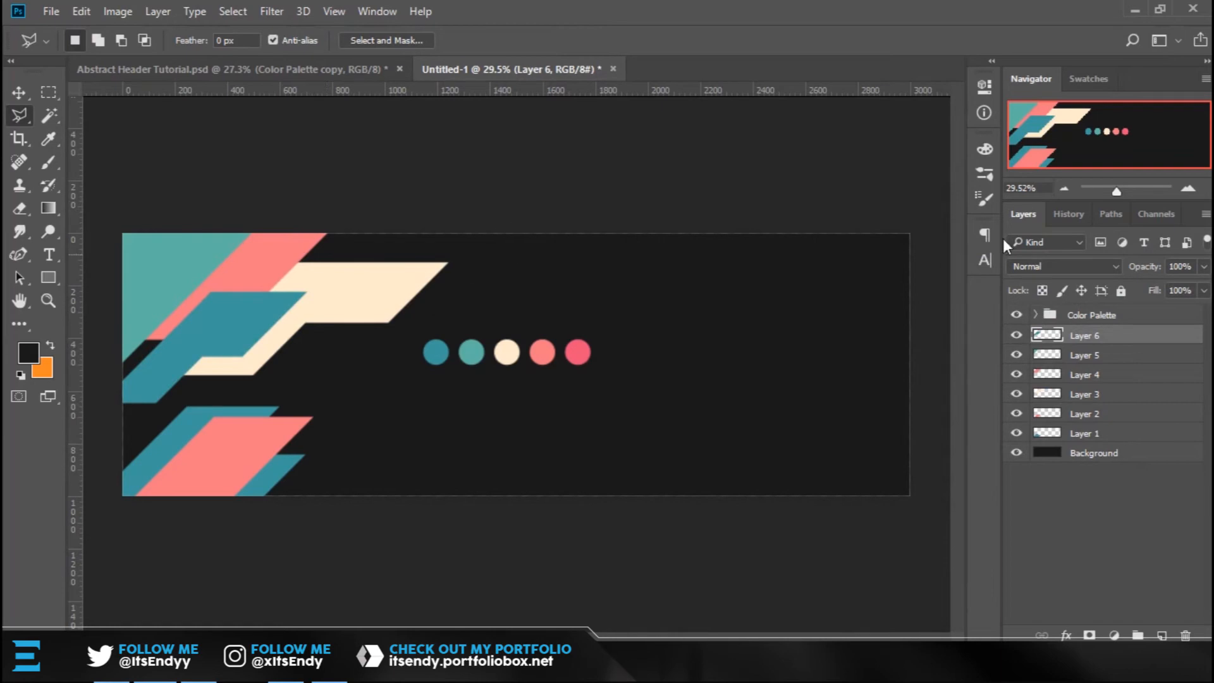
Add a new layer and outline a 45-degree parallelogram selection with a top edge about 290 px wide, running off the canvas's left edge beside the stepped blue shape.
{"action": "left_click", "coordinate": [1163, 635]}
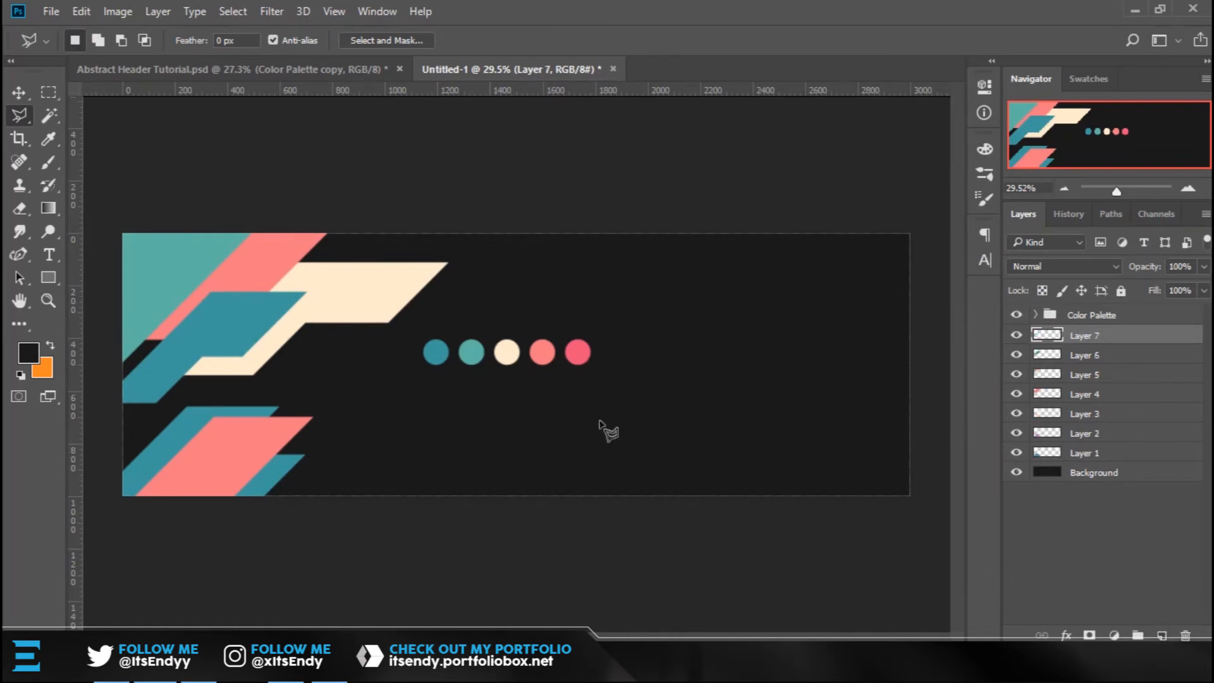
{"action": "left_click", "coordinate": [167, 282]}
{"action": "left_click", "coordinate": [63, 385]}
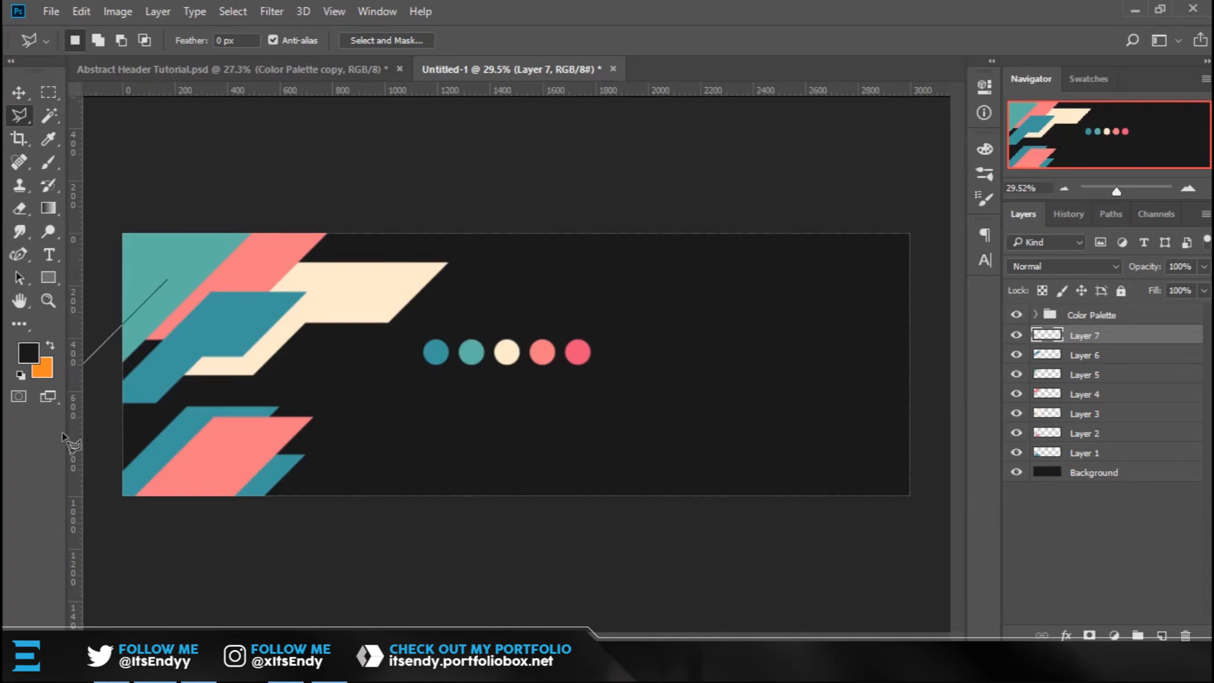
{"action": "left_click", "coordinate": [113, 415]}
{"action": "left_click", "coordinate": [245, 280]}
{"action": "left_click", "coordinate": [168, 279]}
Fill the parallelogram selection on Layer 7 with the palette's pink #ed5276 in Normal mode at 100% opacity, and deselect it.
{"action": "right_click", "coordinate": [174, 321]}
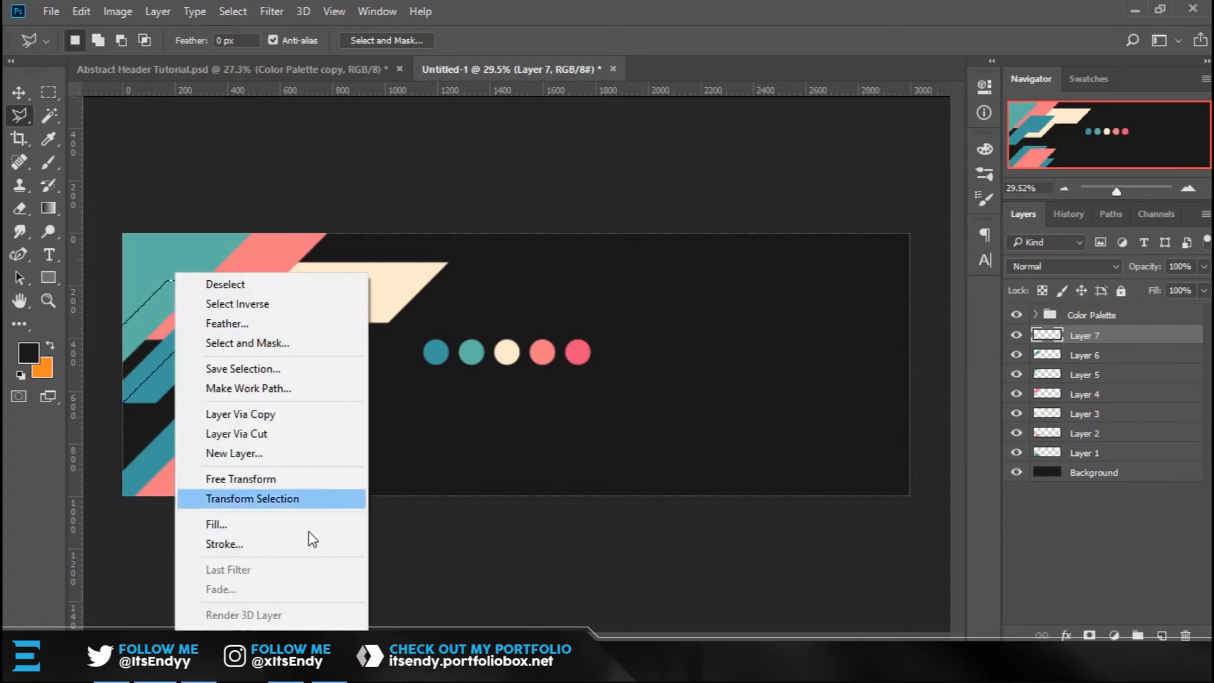
{"action": "left_click", "coordinate": [276, 524]}
{"action": "left_click", "coordinate": [812, 218]}
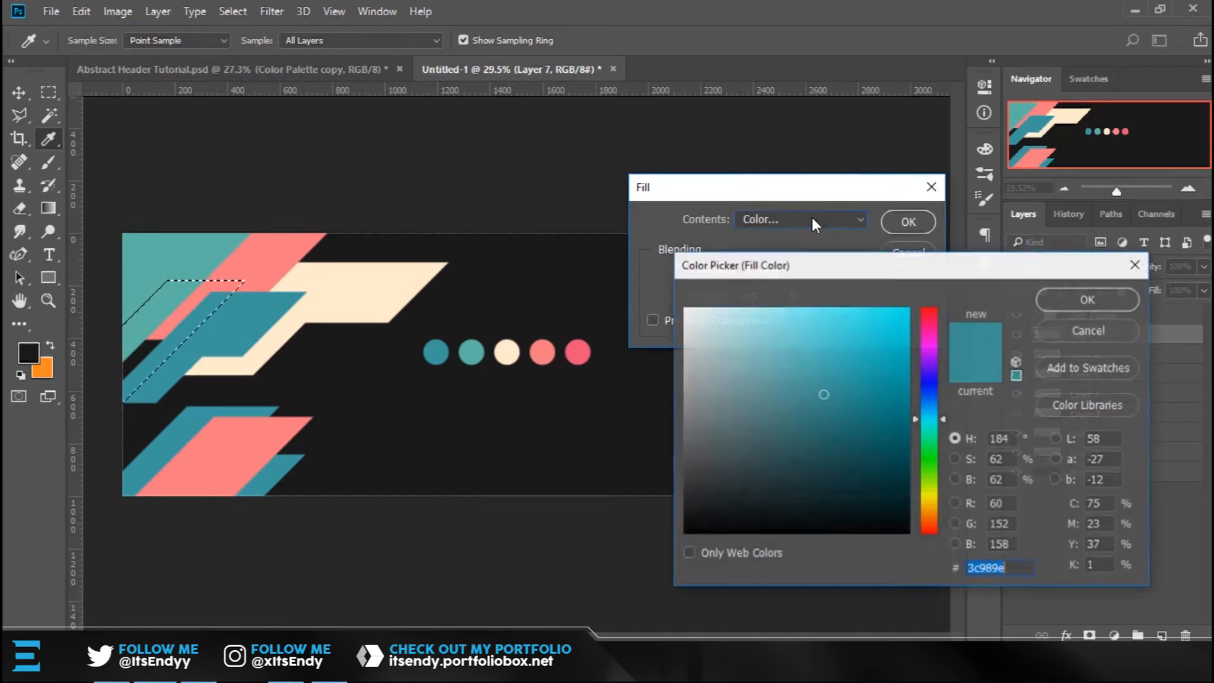
{"action": "left_click", "coordinate": [589, 346]}
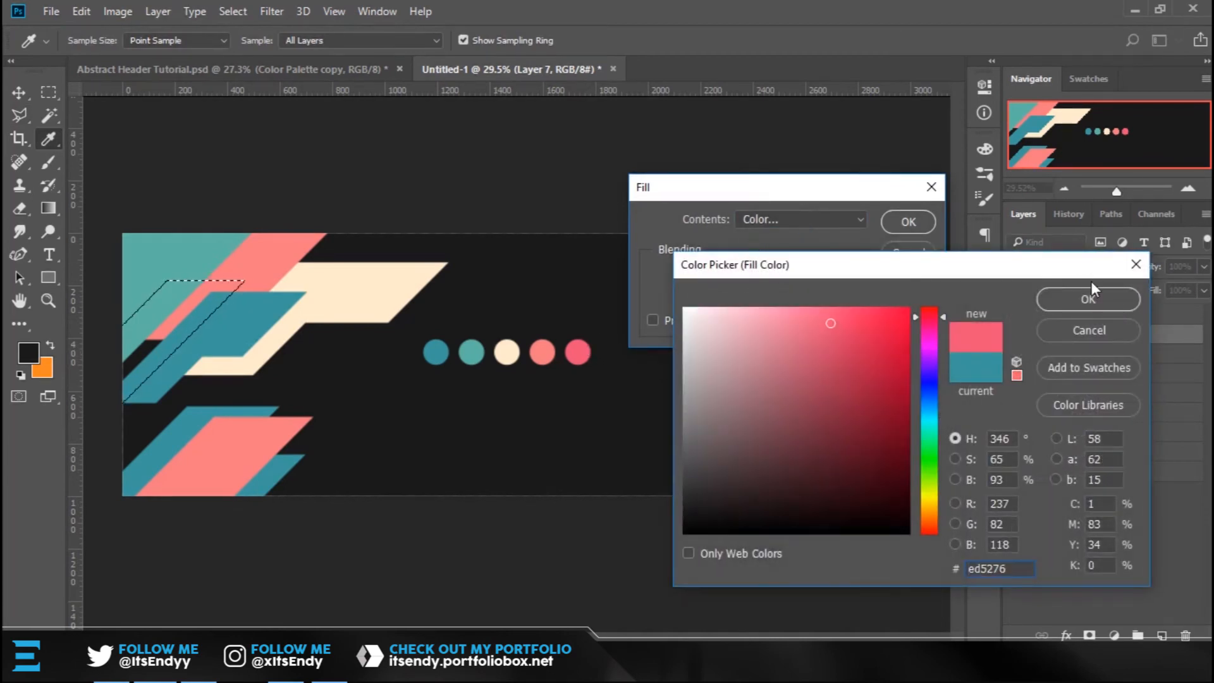
{"action": "left_click", "coordinate": [1093, 301]}
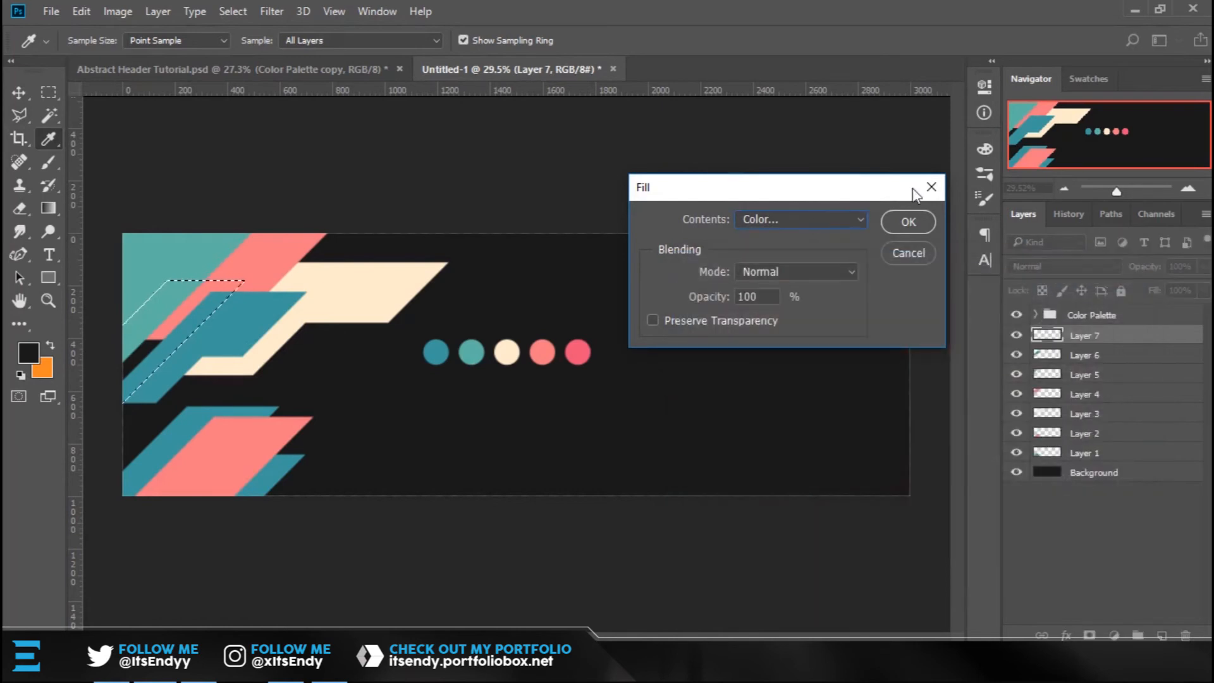
{"action": "left_click", "coordinate": [915, 221]}
{"action": "key", "text": "l"}
{"action": "key", "text": "ctrl+d"}
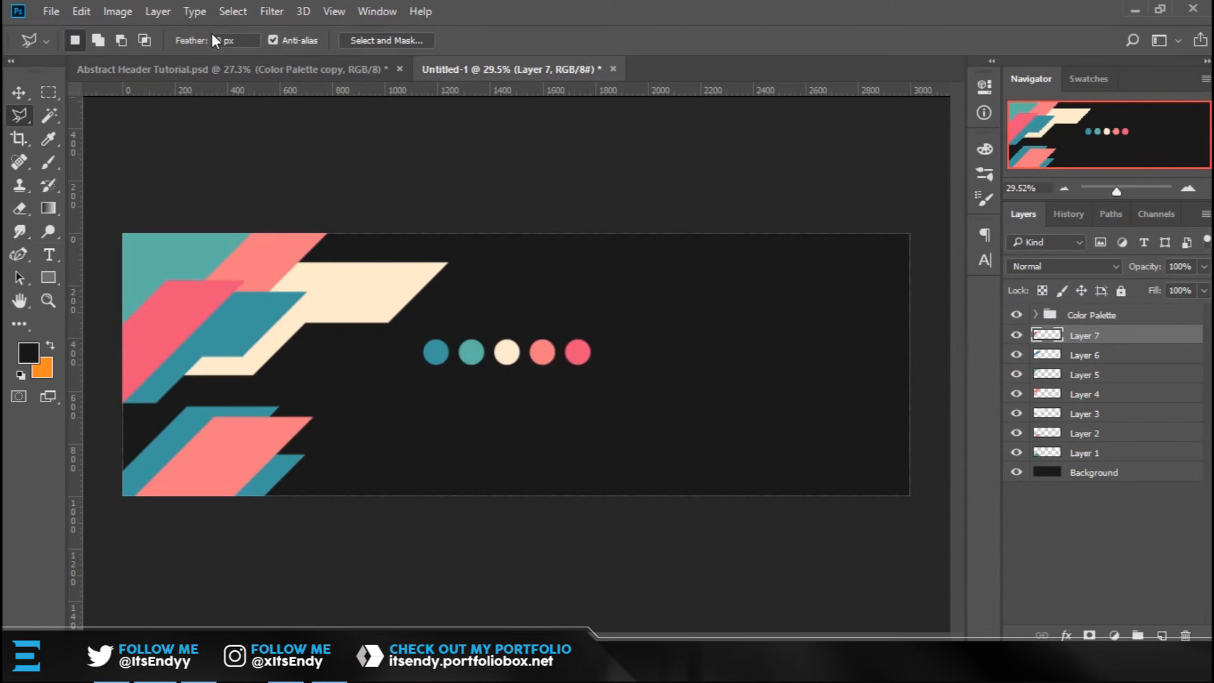
Create a guide layout with 2 columns and 2 rows to mark the canvas's centre lines and edges.
{"action": "left_click", "coordinate": [341, 12]}
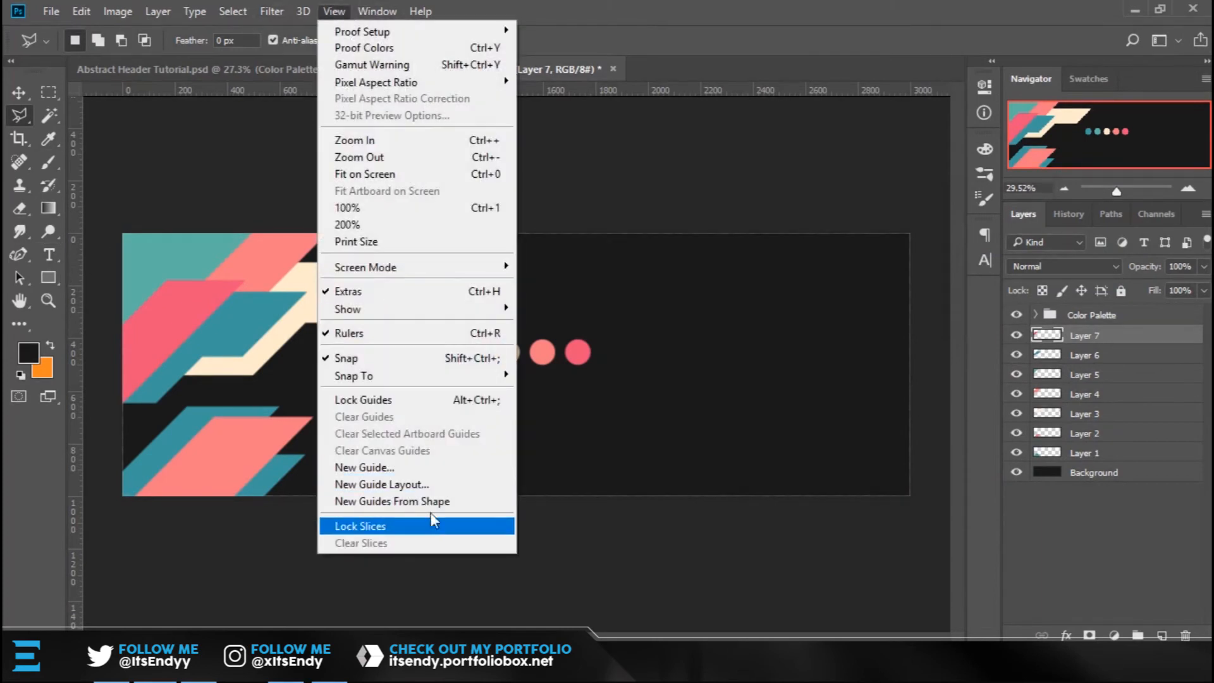
{"action": "left_click", "coordinate": [438, 484]}
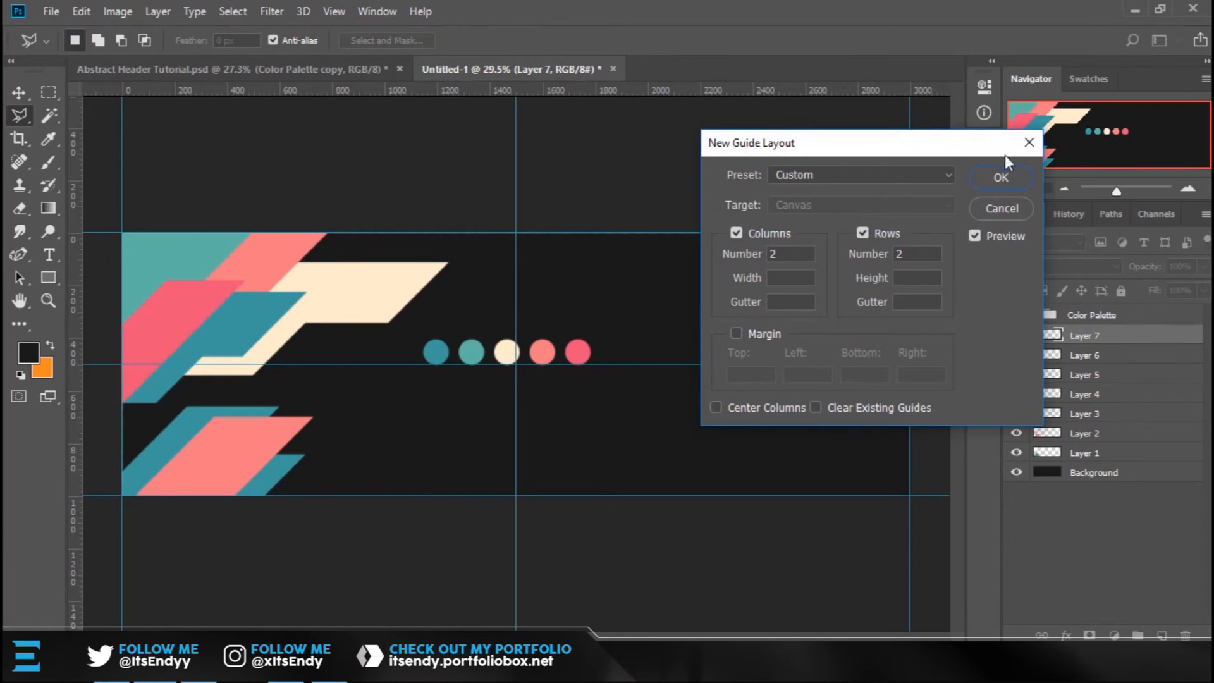
{"action": "left_click", "coordinate": [998, 180]}
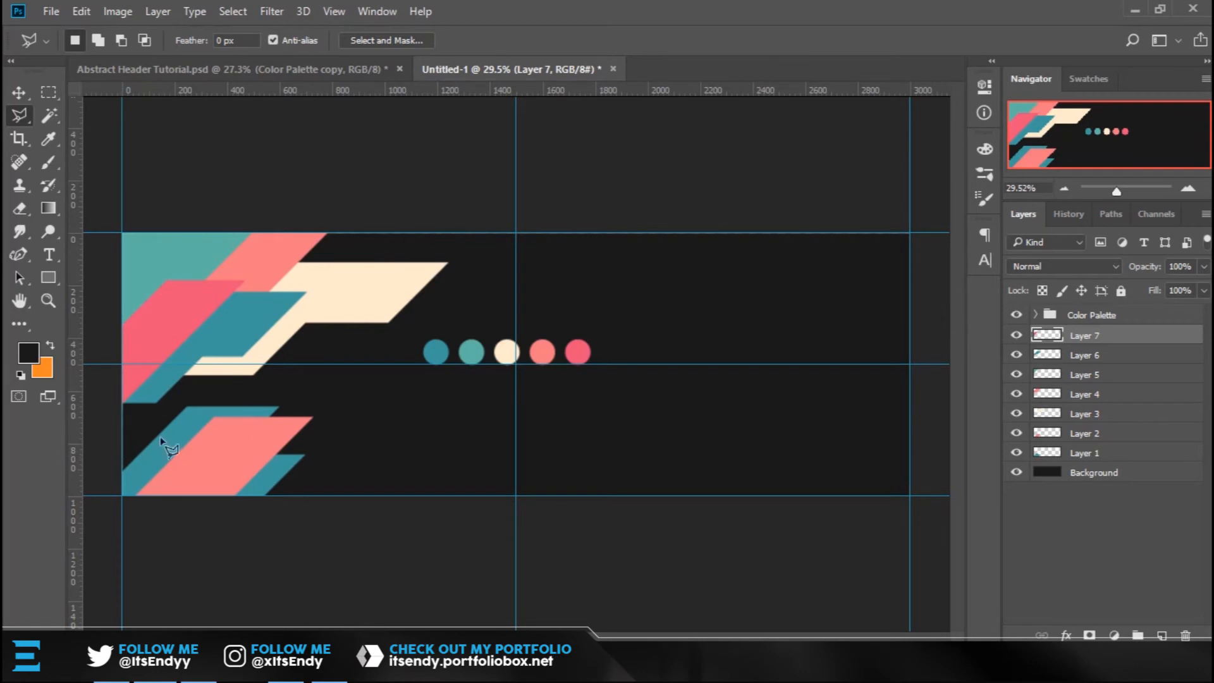
{"action": "left_click_drag", "start_coordinate": [82, 450], "coordinate": [119, 412]}
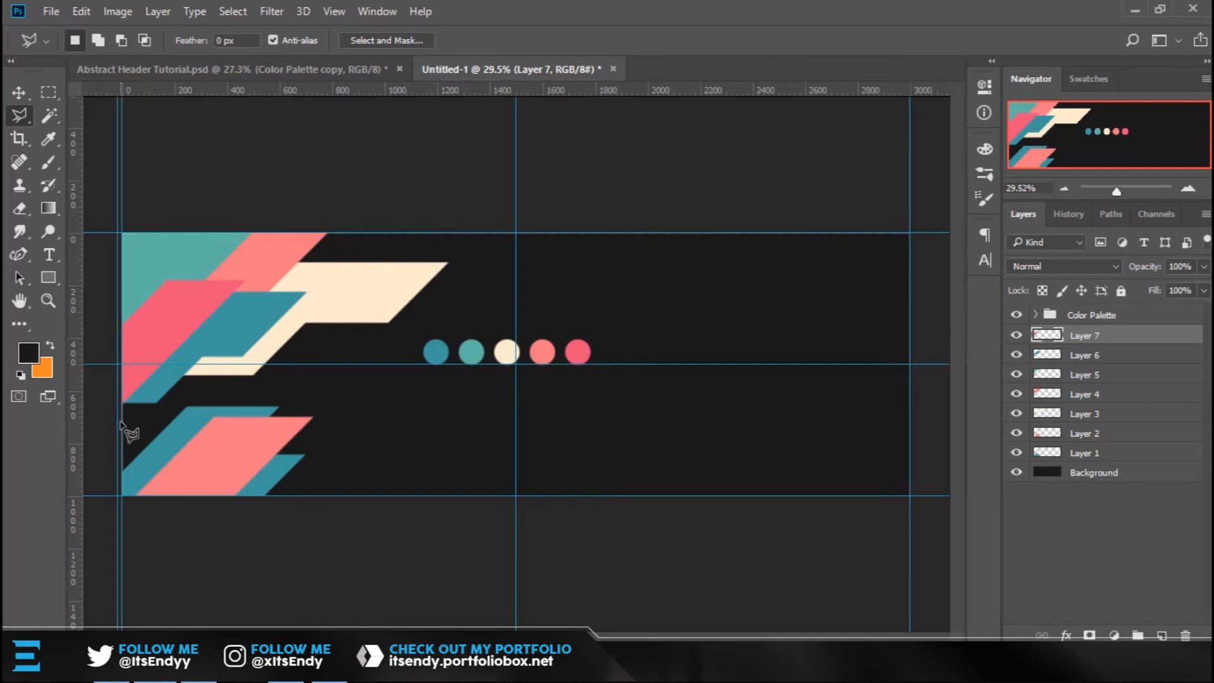
{"action": "key", "text": "v"}
{"action": "left_click_drag", "start_coordinate": [117, 289], "coordinate": [38, 286]}
{"action": "key", "text": "l"}
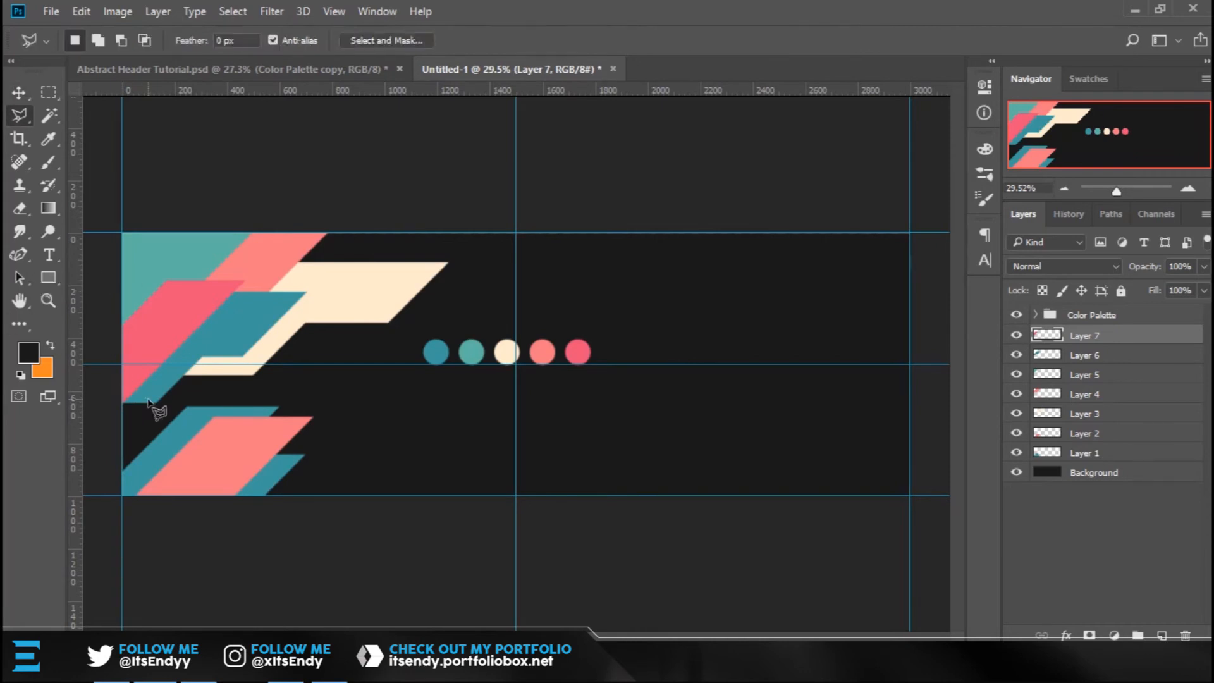
Outline a 45-degree parallelogram selection with a top edge about 230 px wide, running off the canvas's left edge below the pink shape, and add a new layer.
{"action": "left_click", "coordinate": [91, 429]}
{"action": "left_click", "coordinate": [103, 479]}
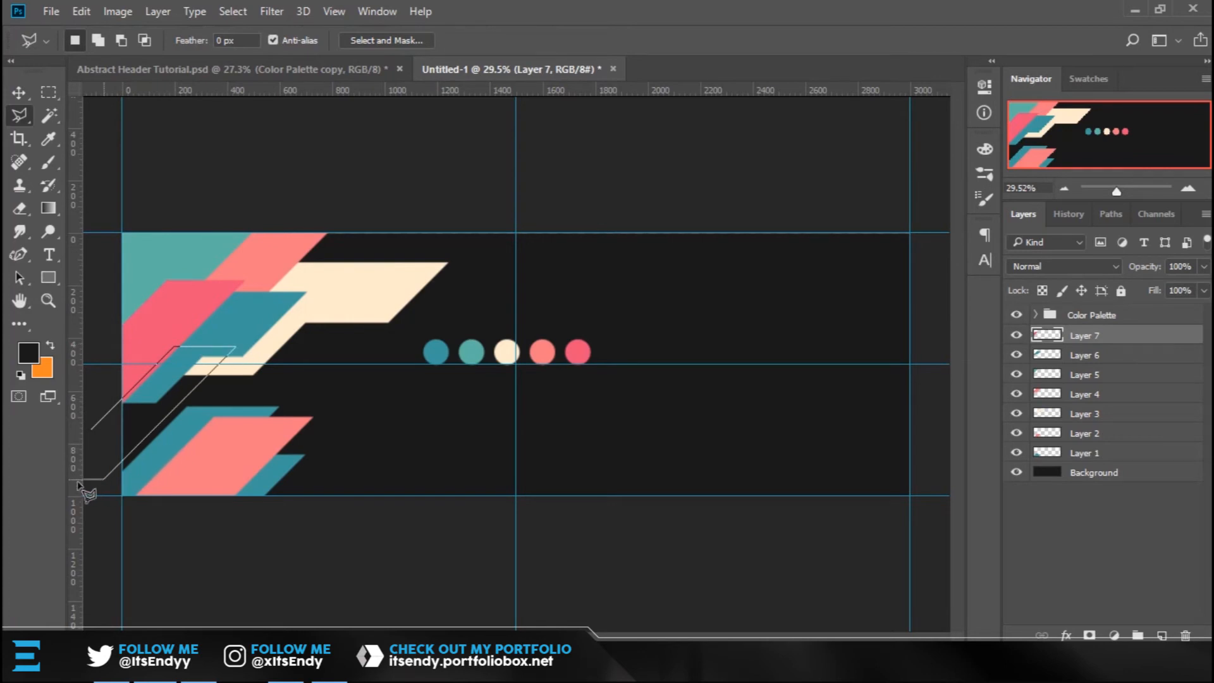
{"action": "left_click", "coordinate": [92, 430]}
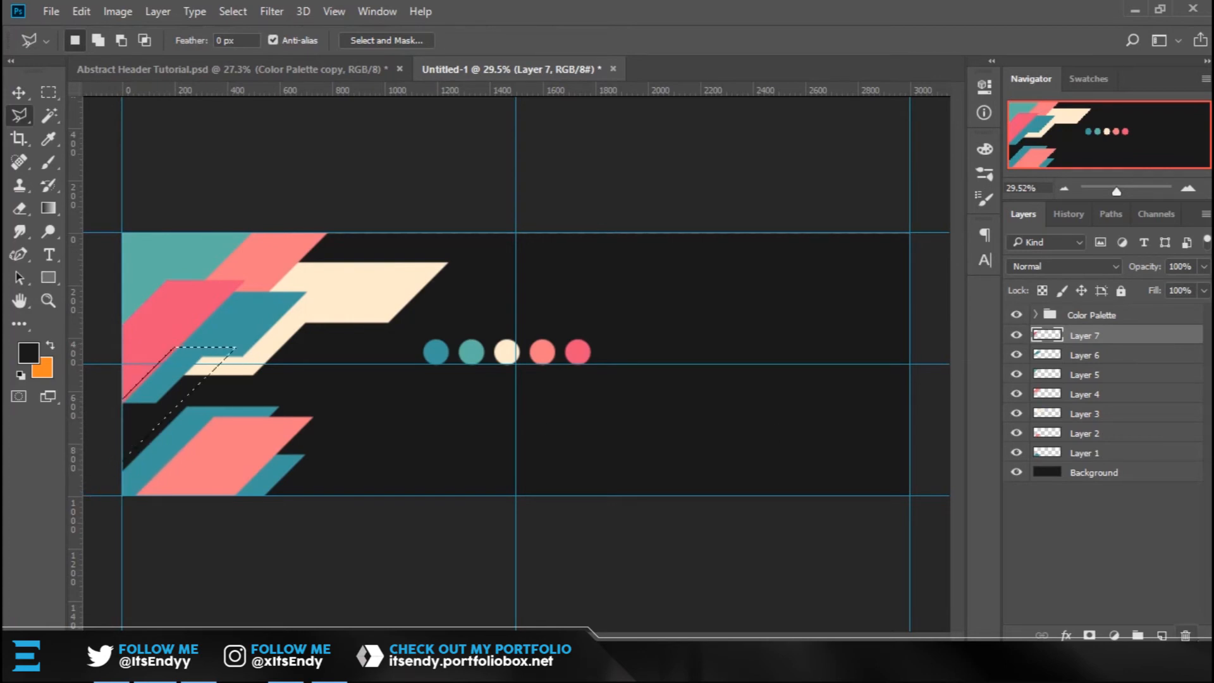
{"action": "left_click", "coordinate": [1162, 635]}
Fill the parallelogram selection on Layer 8 with the palette's teal #5db5a4, and deselect it.
{"action": "right_click", "coordinate": [155, 397]}
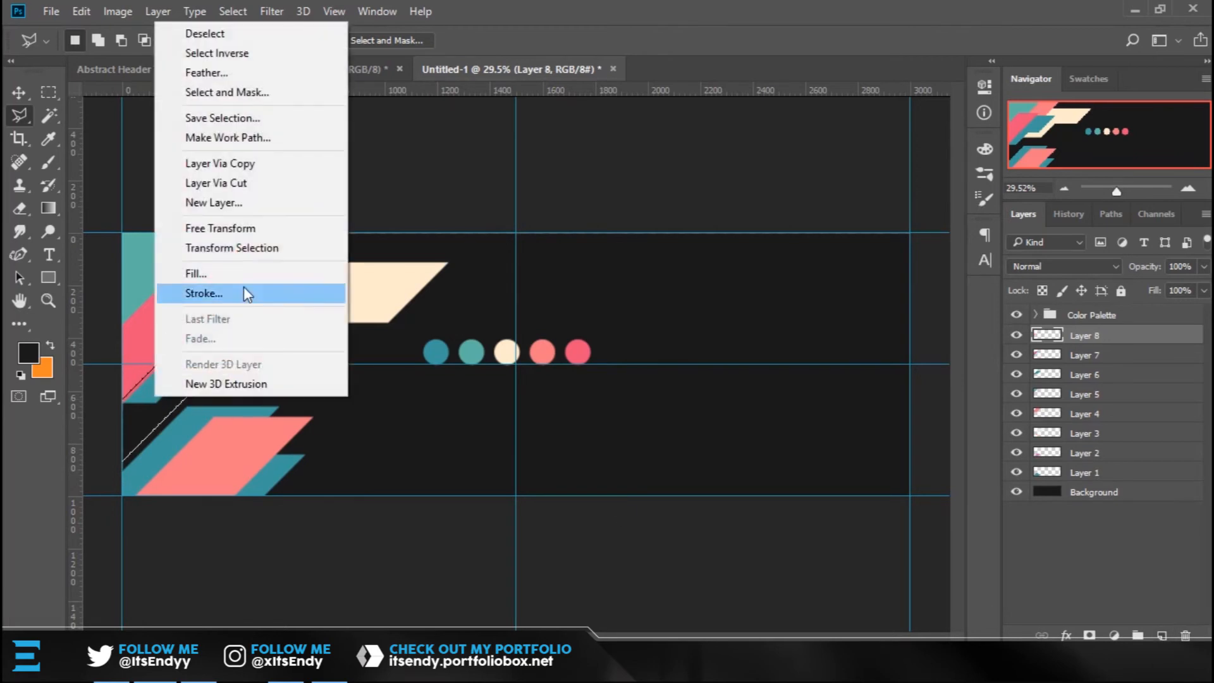
{"action": "left_click", "coordinate": [253, 274]}
{"action": "left_click", "coordinate": [800, 219]}
{"action": "left_click", "coordinate": [791, 218]}
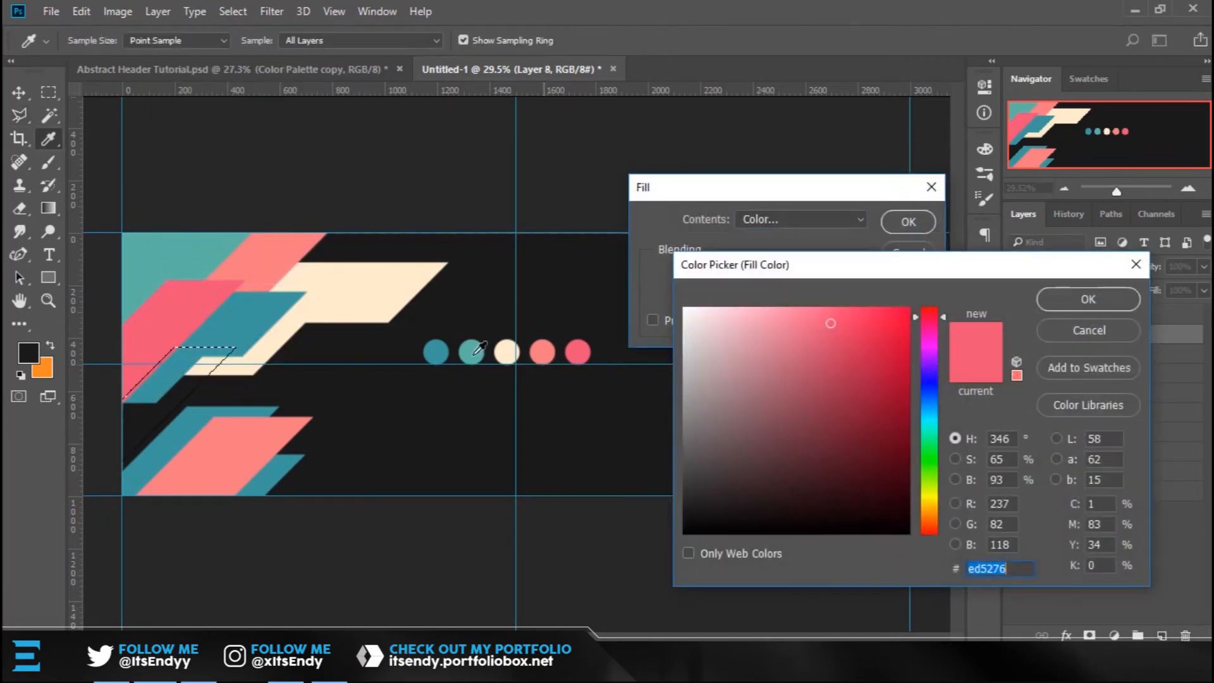
{"action": "left_click", "coordinate": [438, 352]}
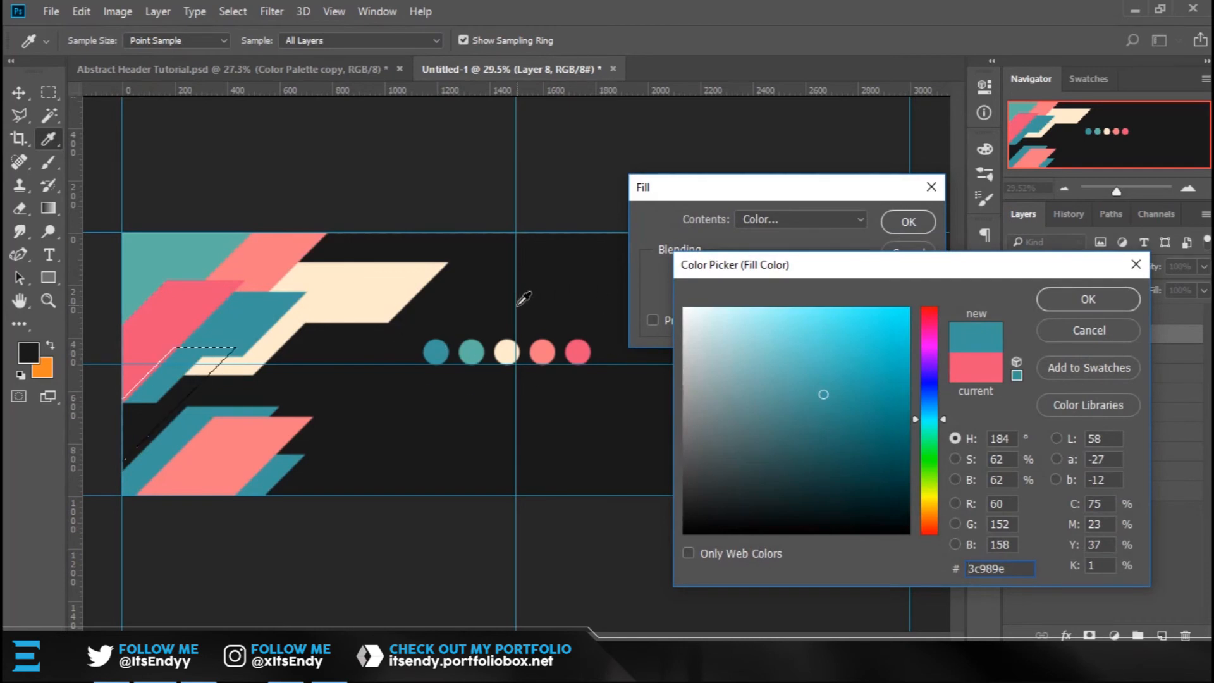
{"action": "left_click", "coordinate": [509, 349]}
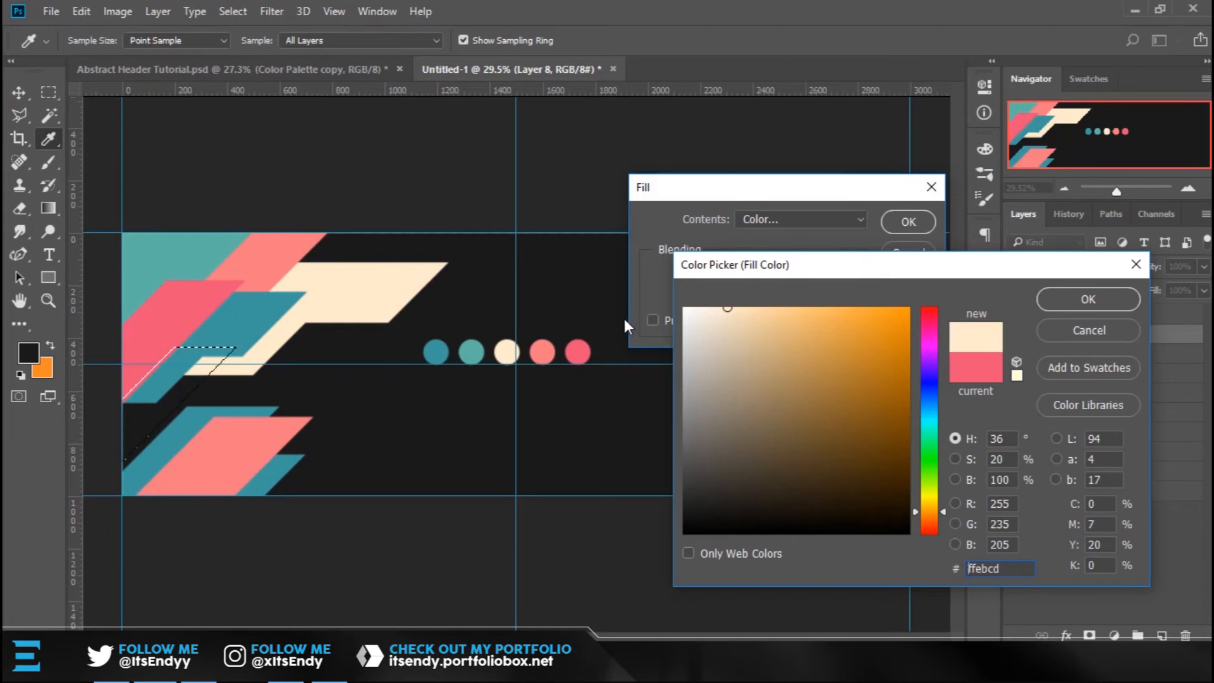
{"action": "left_click", "coordinate": [467, 350]}
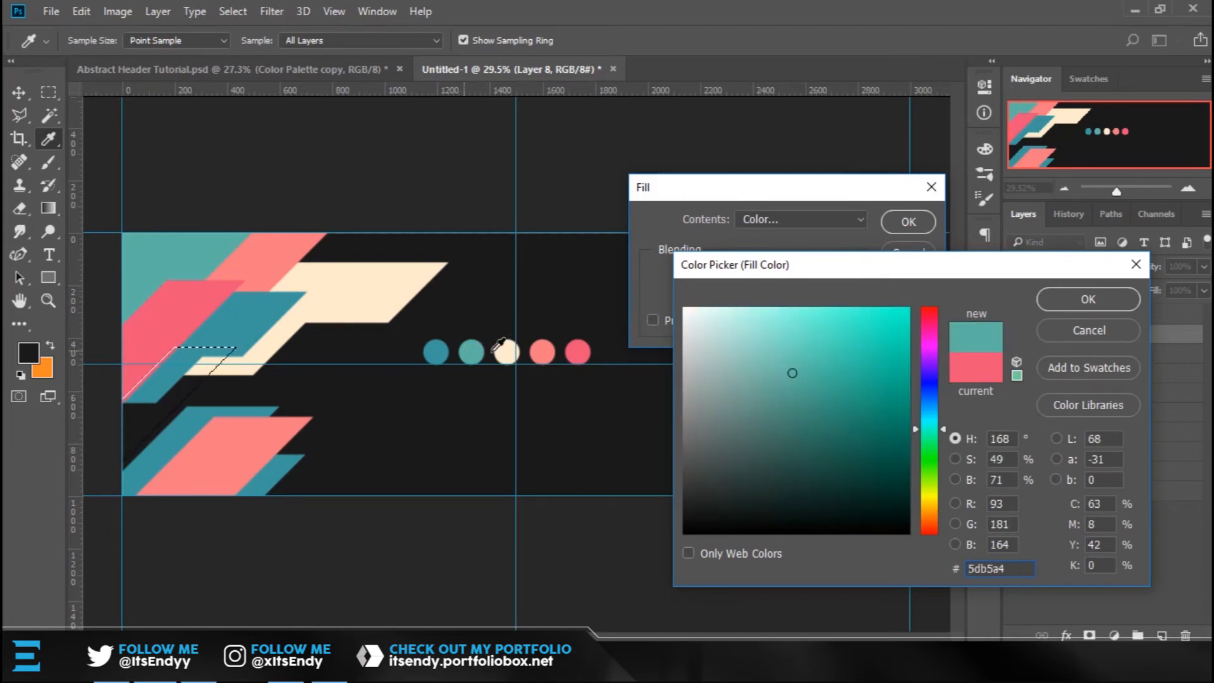
{"action": "left_click", "coordinate": [1086, 301]}
{"action": "left_click", "coordinate": [909, 221]}
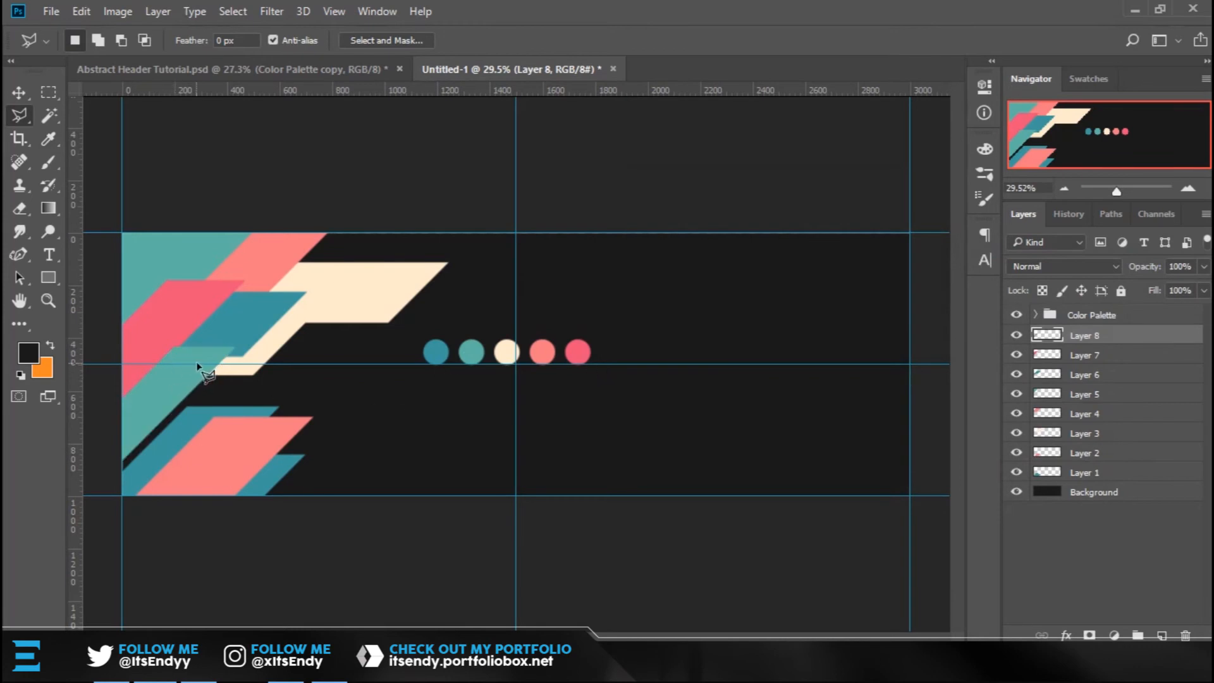
Outline a 45-degree parallelogram selection about 390 px wide and 570 px tall across the lower-left shapes, and add a new layer.
{"action": "left_click", "coordinate": [239, 329]}
{"action": "left_click", "coordinate": [88, 478]}
{"action": "left_click", "coordinate": [194, 479]}
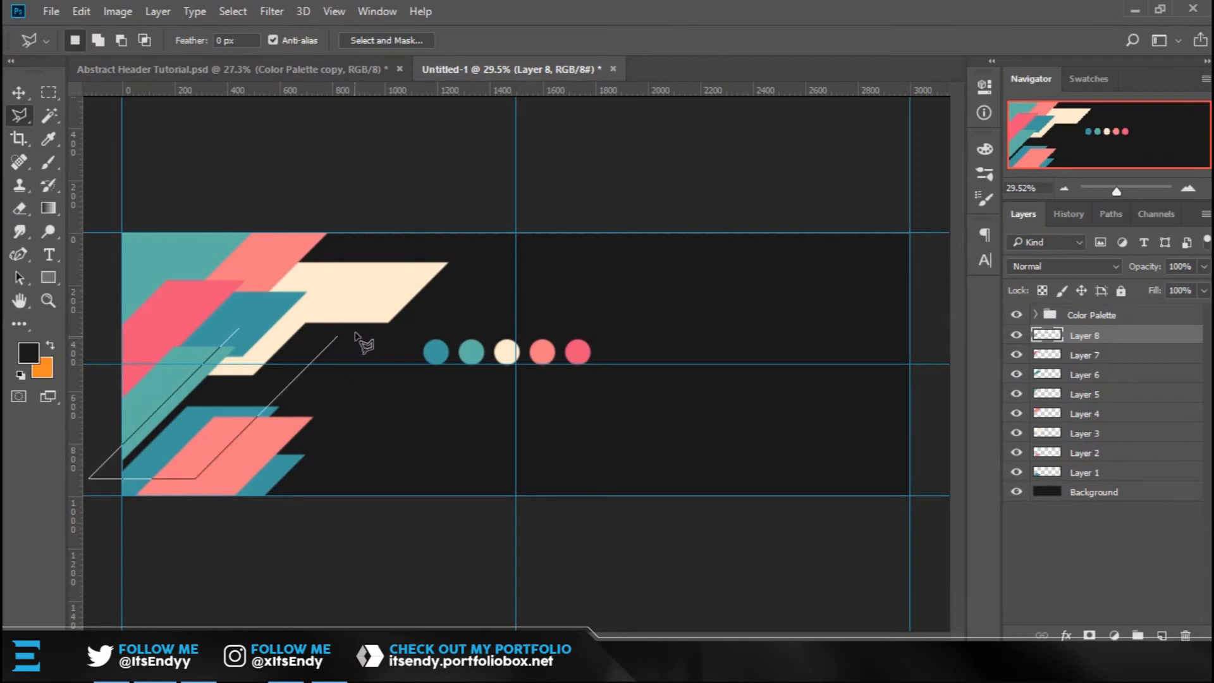
{"action": "left_click", "coordinate": [342, 330]}
{"action": "left_click", "coordinate": [241, 341]}
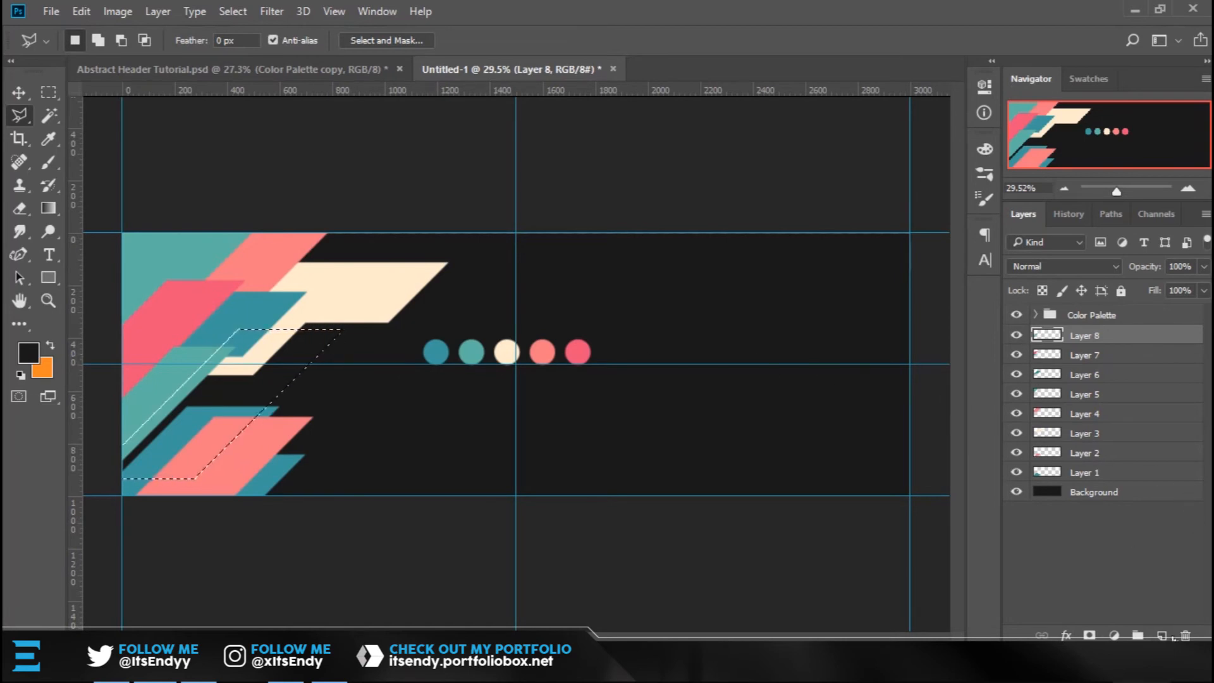
{"action": "left_click", "coordinate": [1162, 635]}
Fill the large parallelogram selection on Layer 9 with the palette's pink #ed5276 in Normal mode at 100% opacity, and deselect it.
{"action": "right_click", "coordinate": [255, 363]}
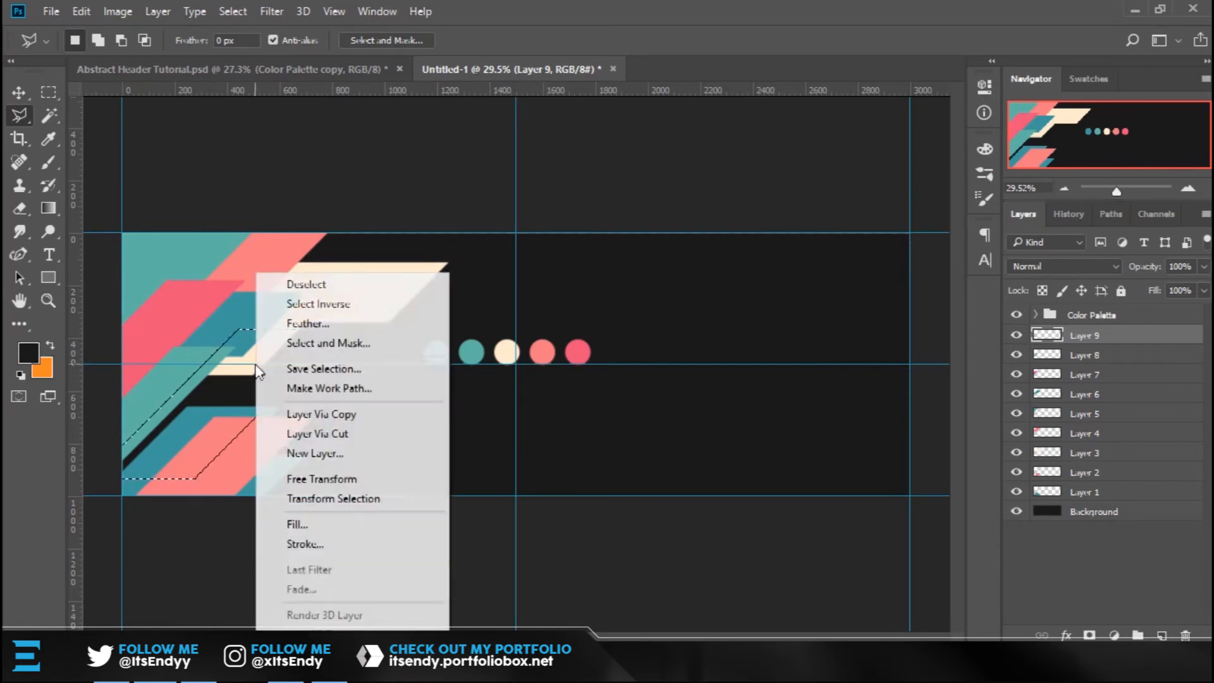
{"action": "left_click", "coordinate": [298, 524]}
{"action": "left_click", "coordinate": [778, 221]}
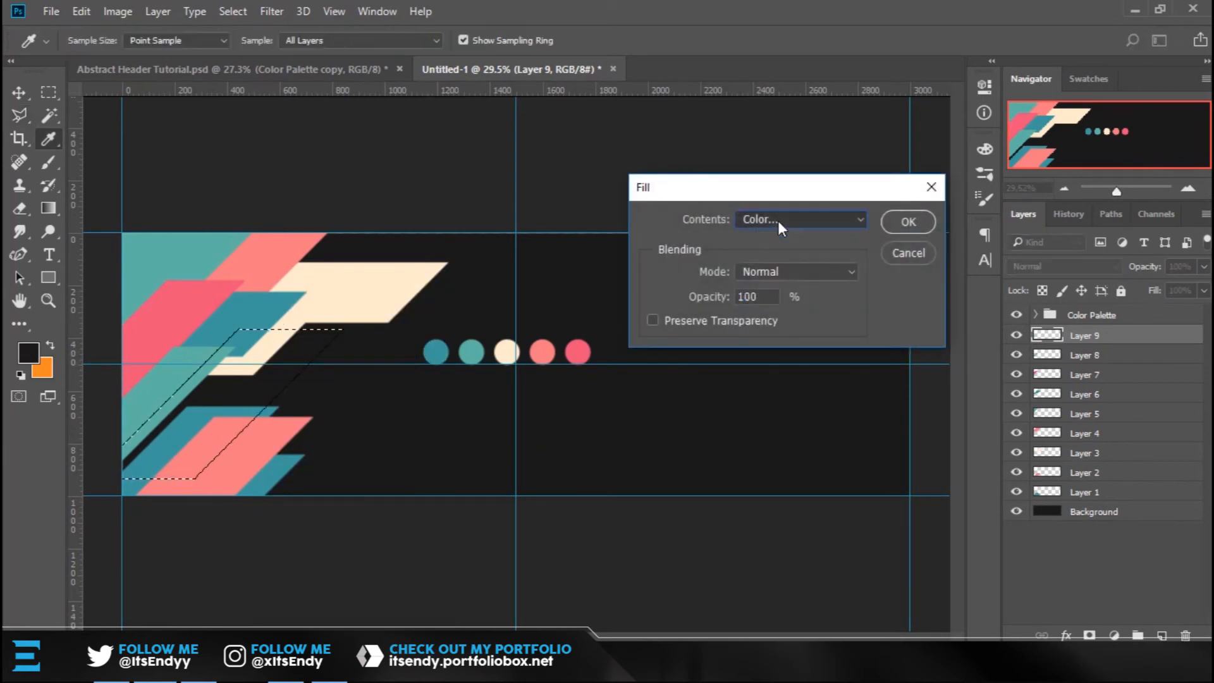
{"action": "left_click", "coordinate": [772, 240]}
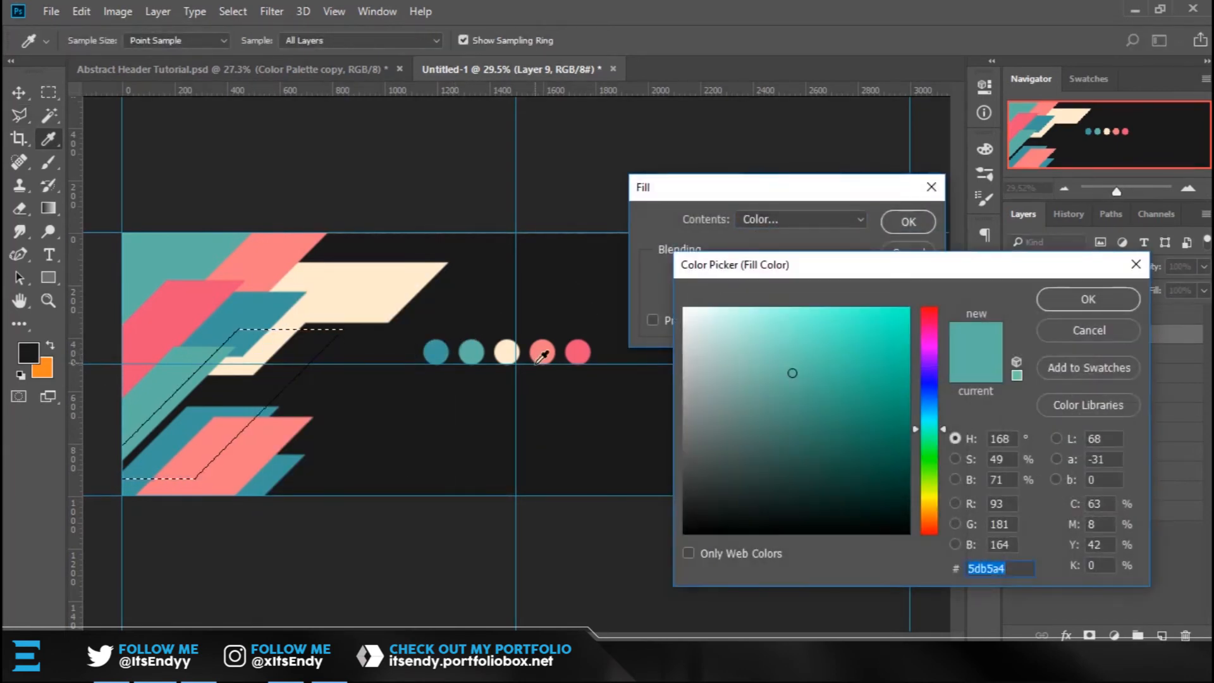
{"action": "left_click", "coordinate": [577, 351]}
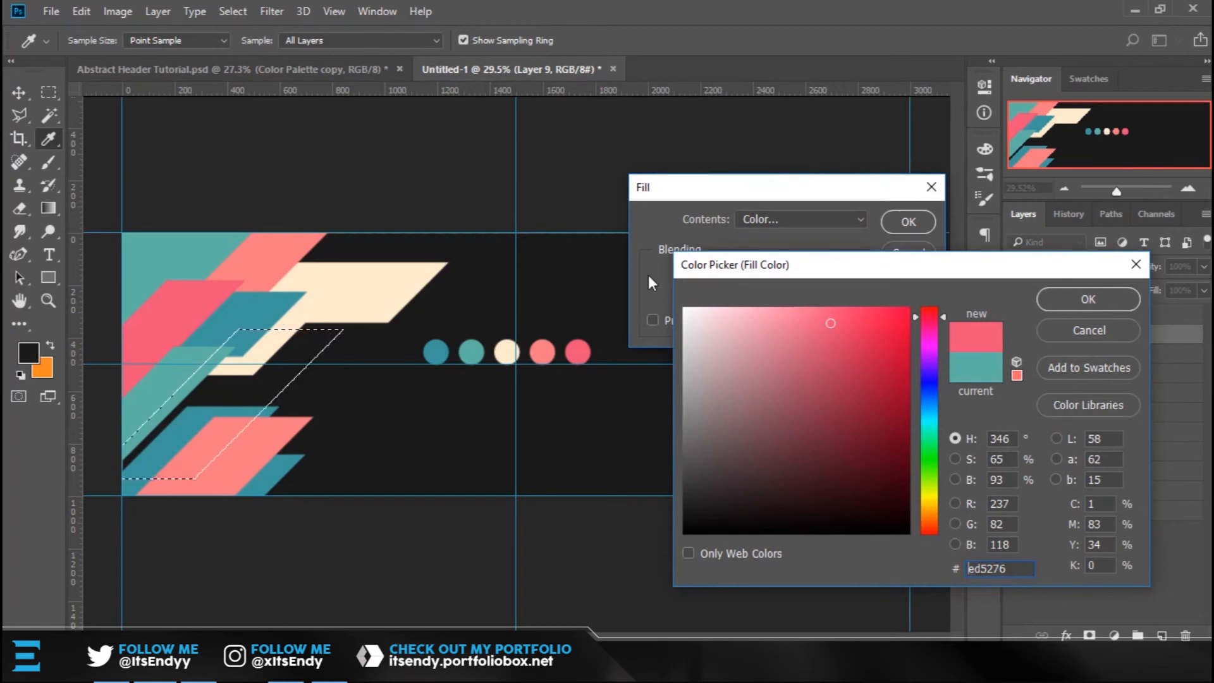
{"action": "left_click", "coordinate": [1098, 301]}
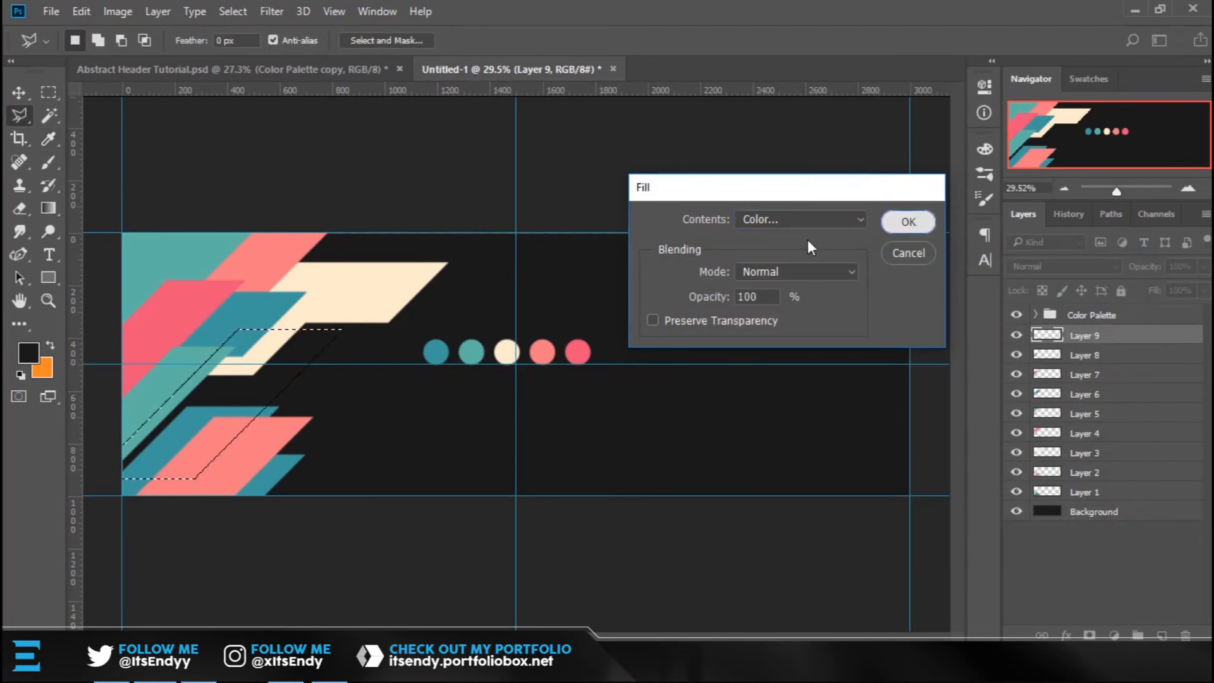
{"action": "left_click", "coordinate": [909, 222]}
{"action": "key", "text": "ctrl+d"}
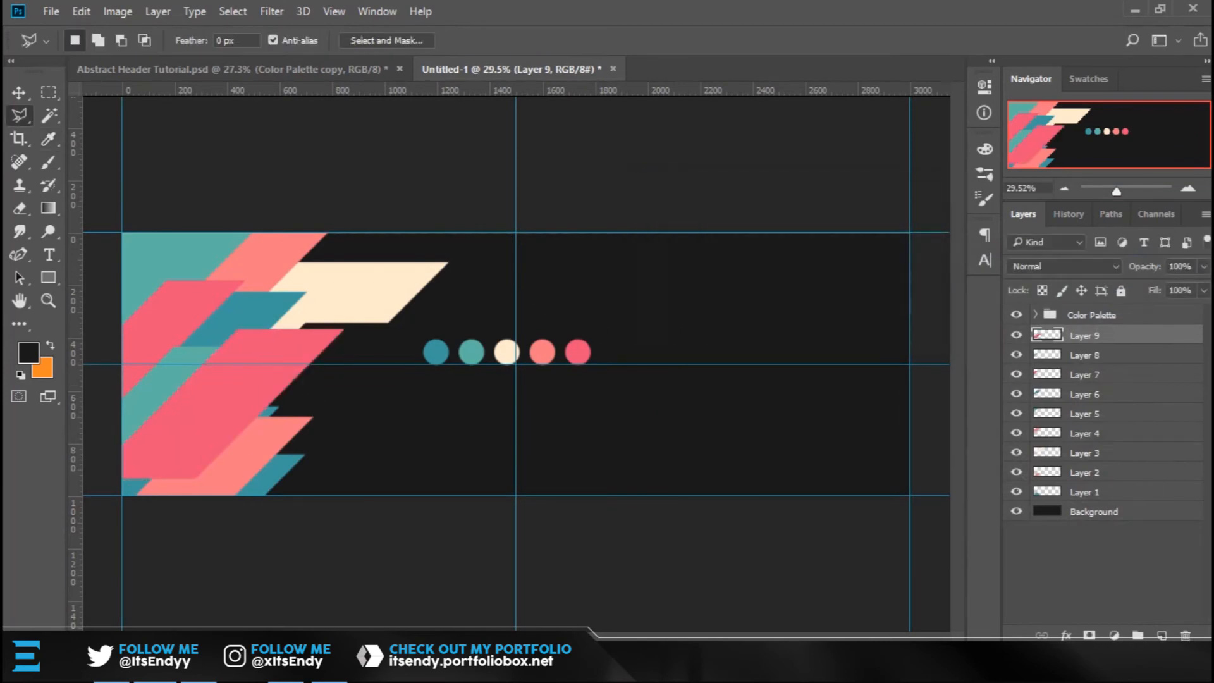
Add a new layer and outline a 45-degree parallelogram selection about 335 px wide, running off the canvas's top edge over the salmon and cream shapes.
{"action": "left_click", "coordinate": [1161, 636]}
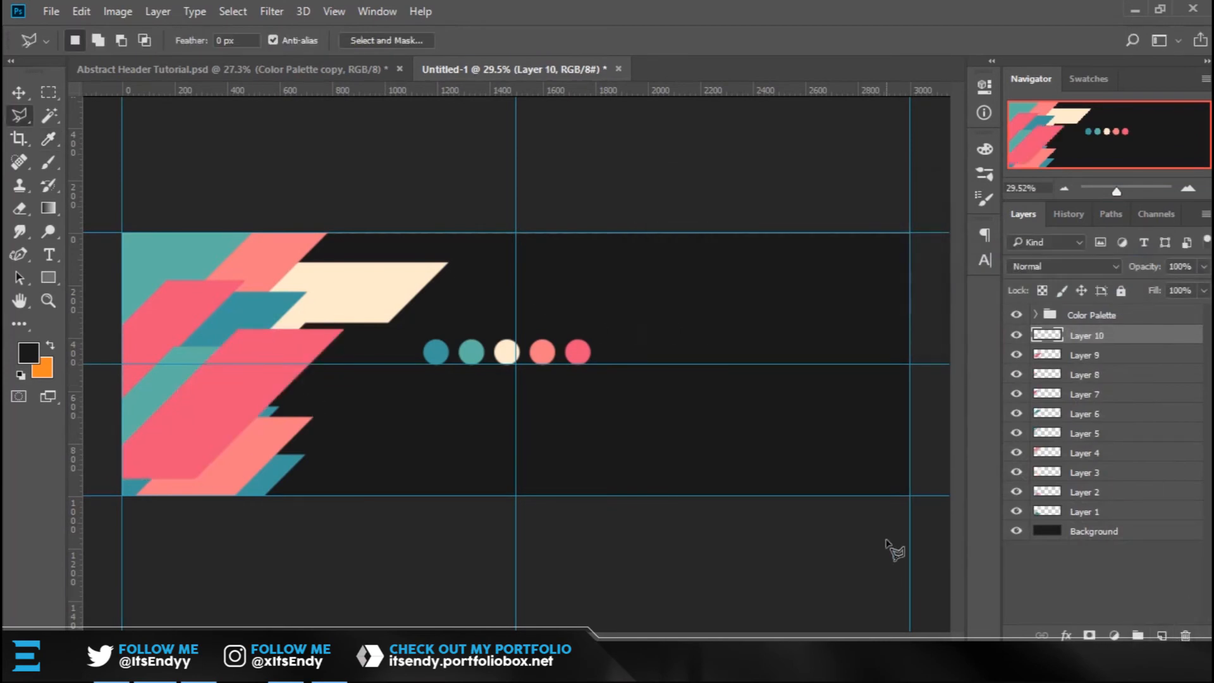
{"action": "left_click", "coordinate": [314, 227]}
{"action": "left_click", "coordinate": [322, 308]}
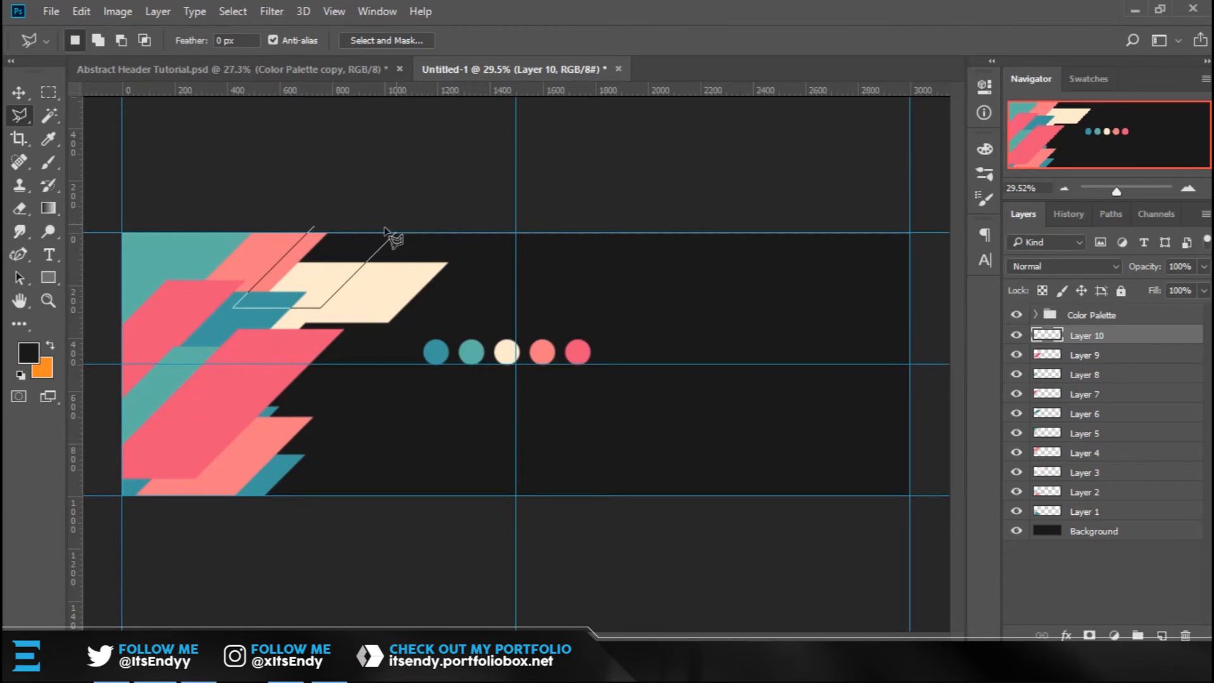
{"action": "left_click", "coordinate": [403, 224]}
{"action": "left_click", "coordinate": [314, 227]}
{"action": "right_click", "coordinate": [340, 273]}
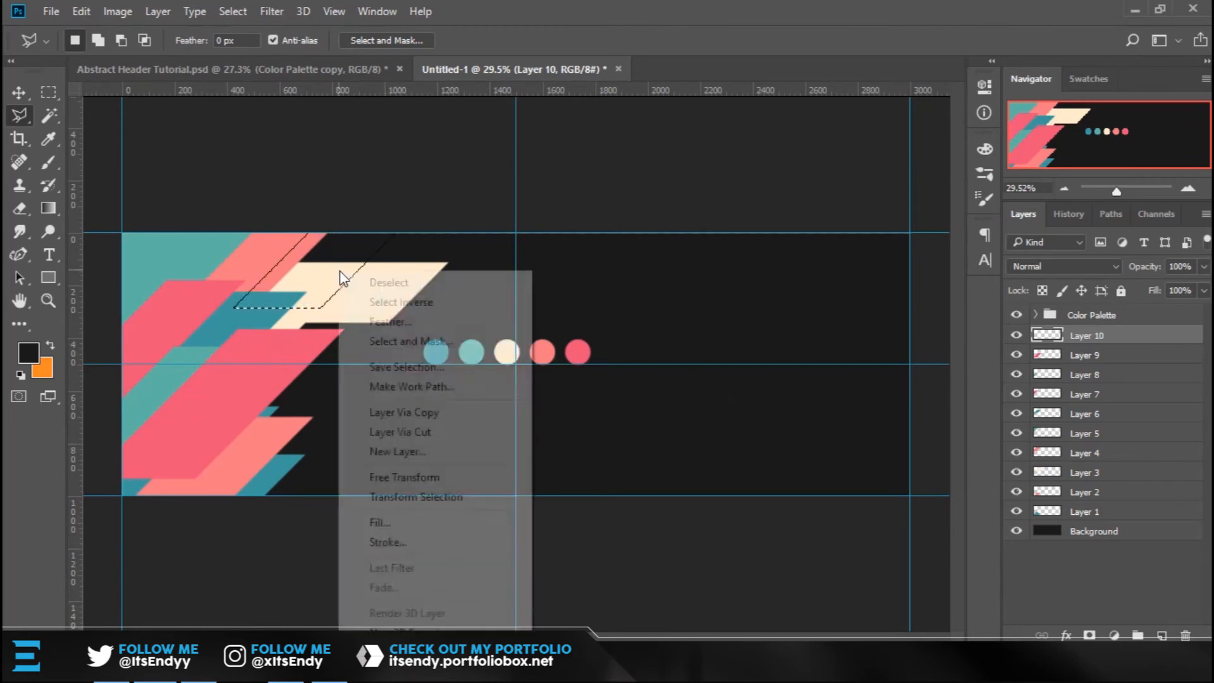
{"action": "left_click", "coordinate": [382, 523]}
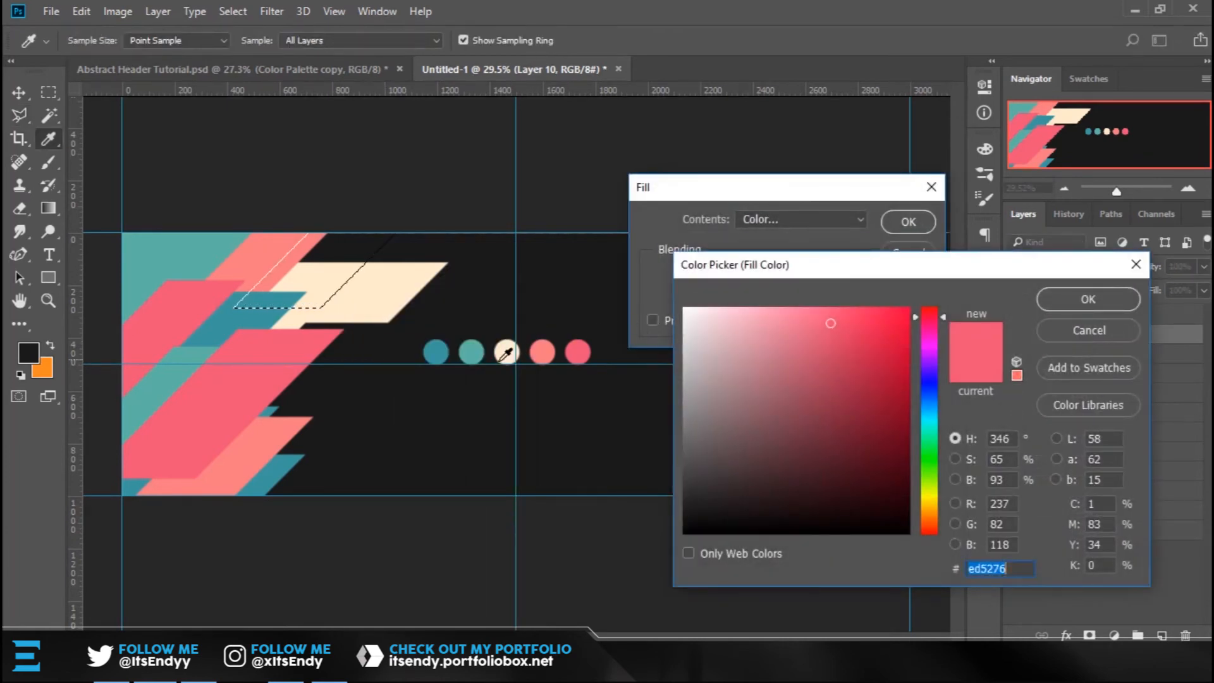
{"action": "left_click", "coordinate": [471, 350]}
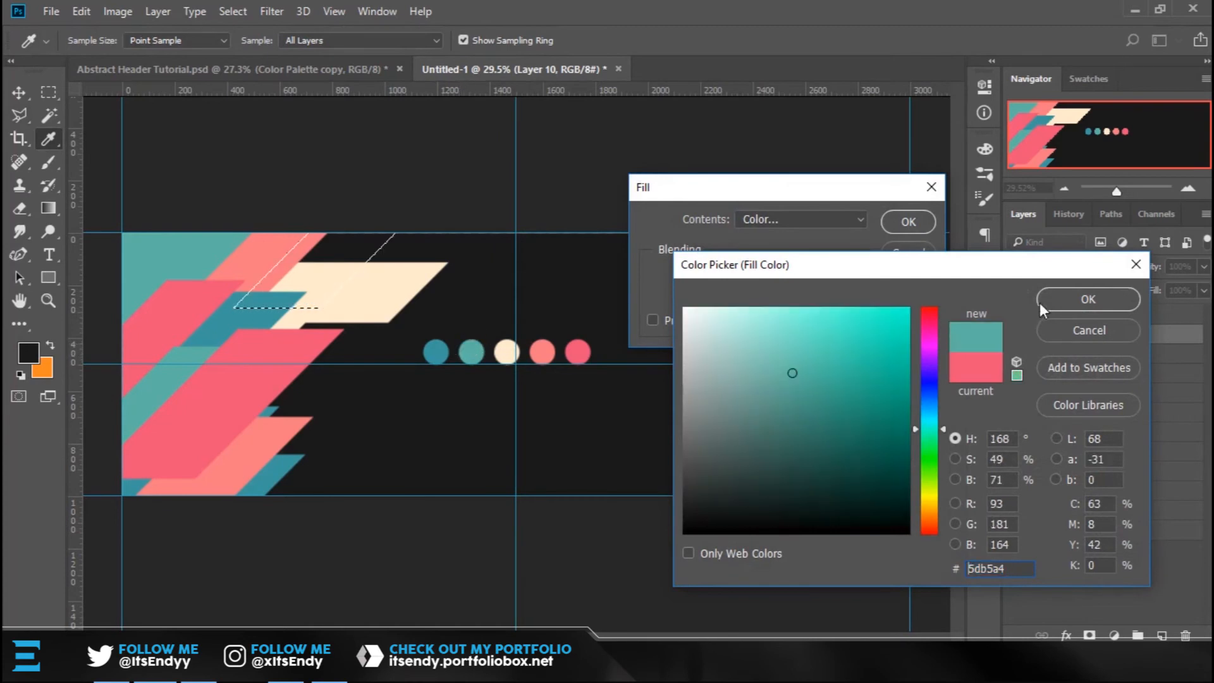
{"action": "left_click", "coordinate": [1068, 296]}
{"action": "left_click", "coordinate": [923, 259]}
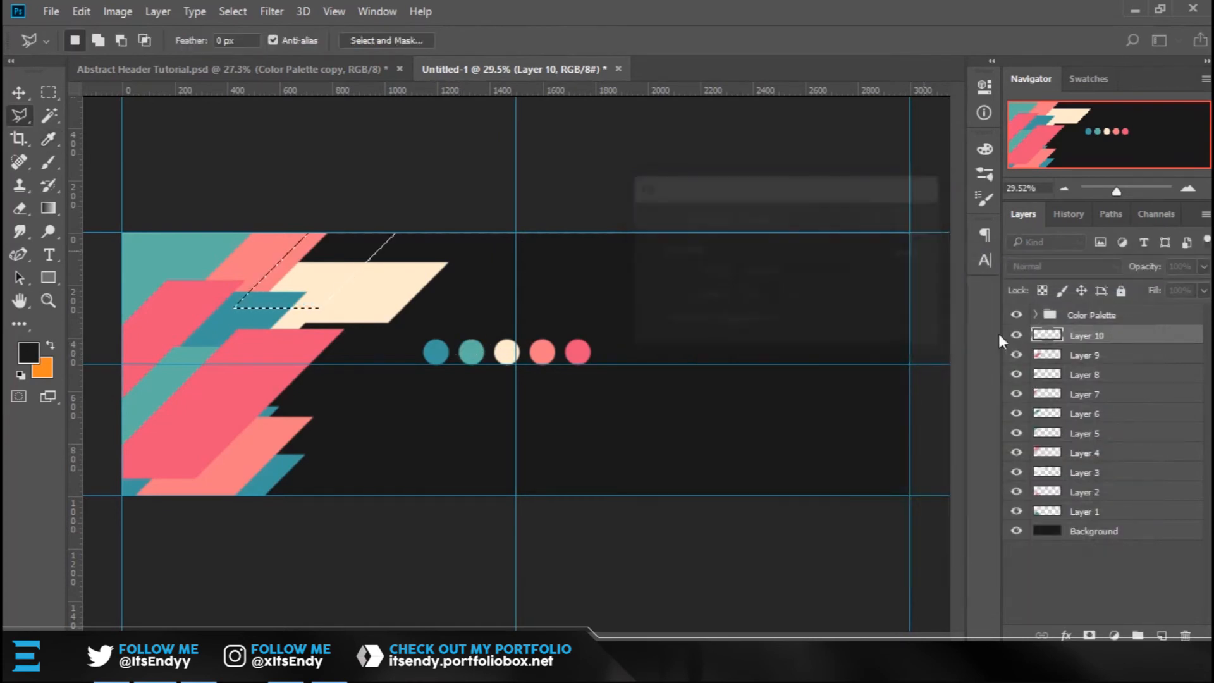
Add Layer 11, fill the parallelogram selection with the palette's teal #5db5a4 in Normal mode at 100% opacity, and deselect it.
{"action": "key", "text": "ctrl+shift+alt+n"}
{"action": "right_click", "coordinate": [320, 253]}
{"action": "left_click", "coordinate": [358, 498]}
{"action": "left_click", "coordinate": [778, 220]}
{"action": "left_click", "coordinate": [778, 220]}
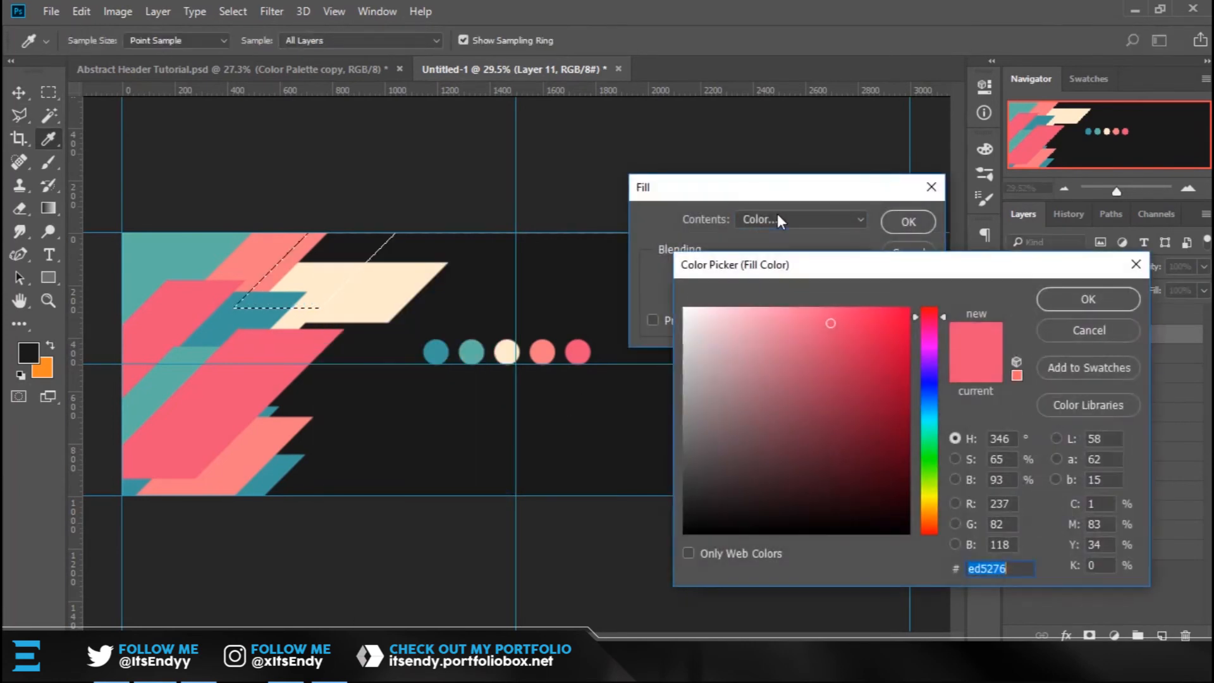
{"action": "left_click", "coordinate": [472, 351]}
{"action": "left_click", "coordinate": [1088, 299]}
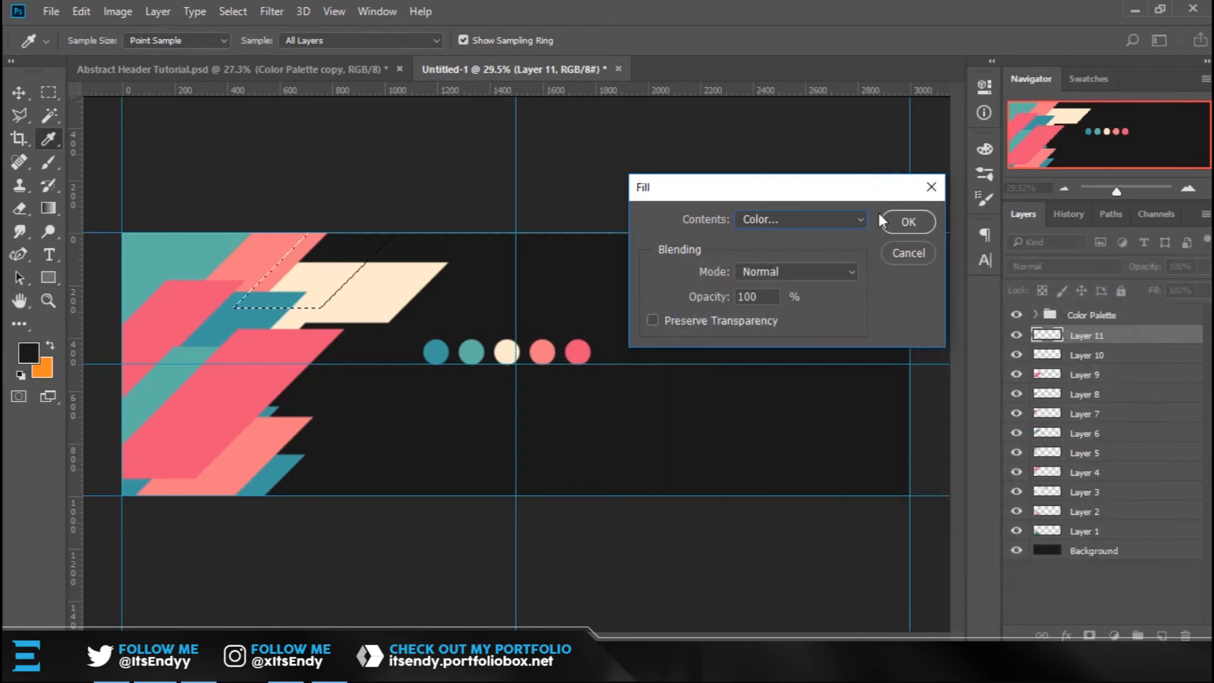
{"action": "left_click", "coordinate": [898, 222]}
{"action": "key", "text": "ctrl+d"}
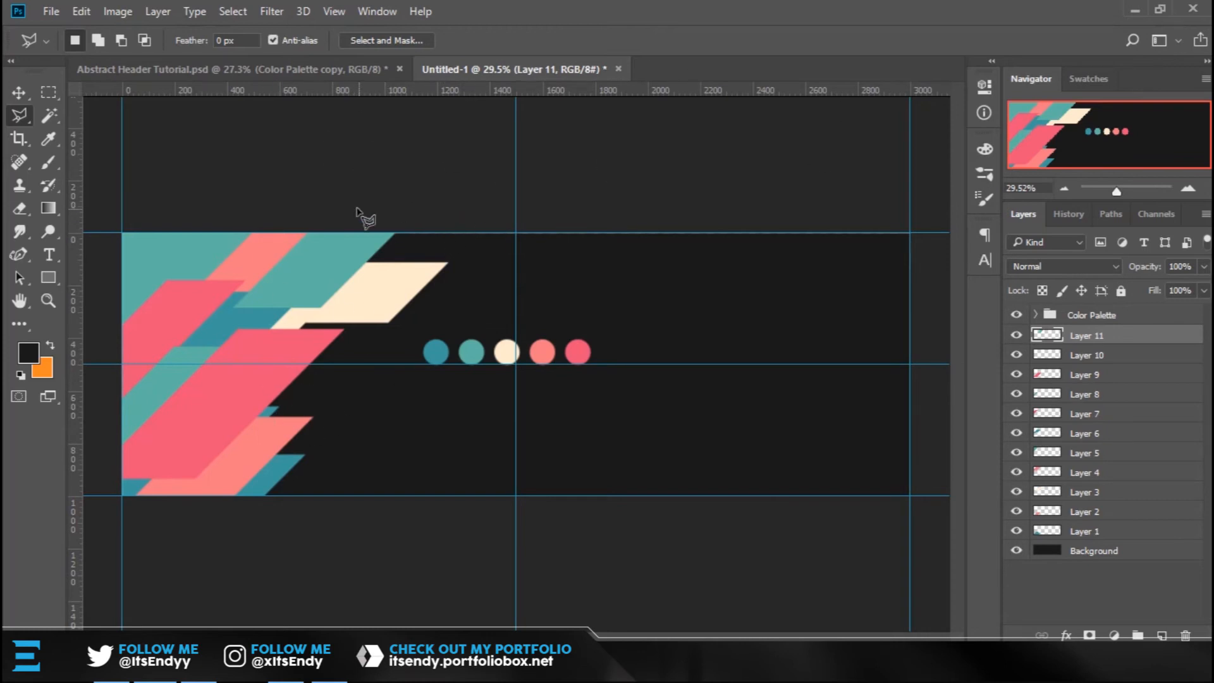
Outline a 45-degree parallelogram selection about 330 px wide, running off the canvas's top edge and overlapping the new teal and cream shapes, and add a new layer.
{"action": "left_click", "coordinate": [384, 211]}
{"action": "left_click", "coordinate": [306, 291]}
{"action": "left_click", "coordinate": [393, 291]}
{"action": "left_click", "coordinate": [383, 213]}
{"action": "left_click", "coordinate": [1162, 635]}
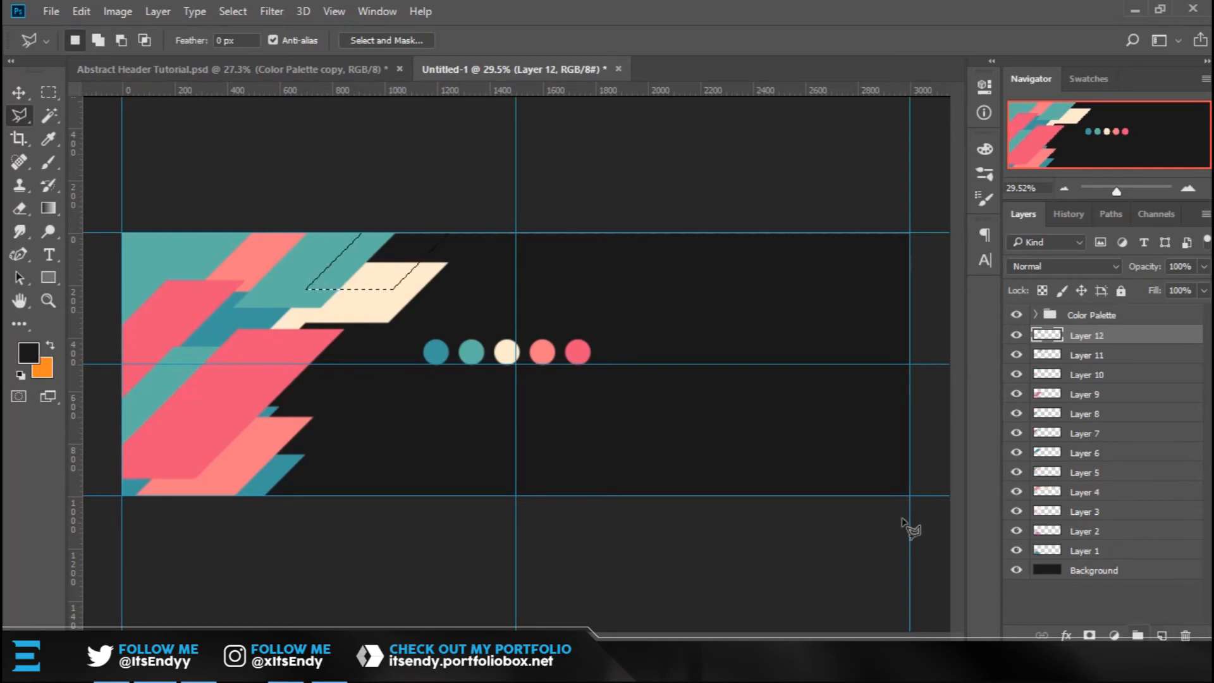
Fill the parallelogram selection on Layer 12 with the palette's blue #3c989e in Normal mode at 100% opacity, and deselect it.
{"action": "right_click", "coordinate": [387, 289]}
{"action": "left_click", "coordinate": [430, 514]}
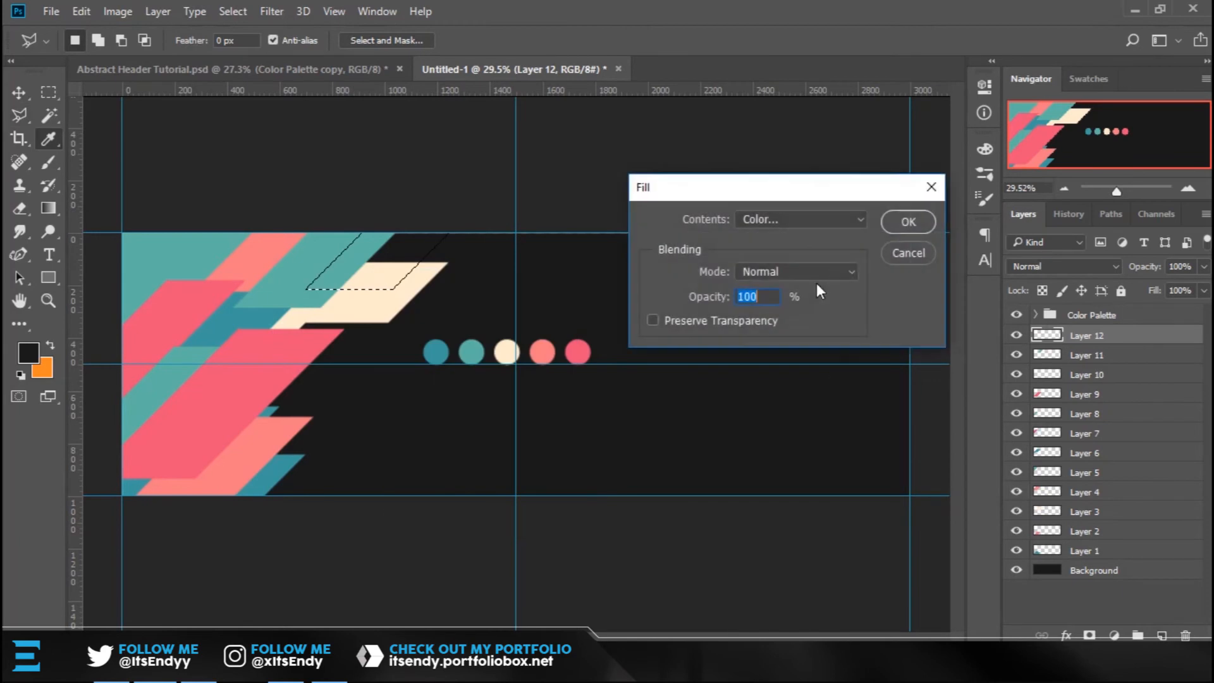
{"action": "left_click", "coordinate": [821, 219]}
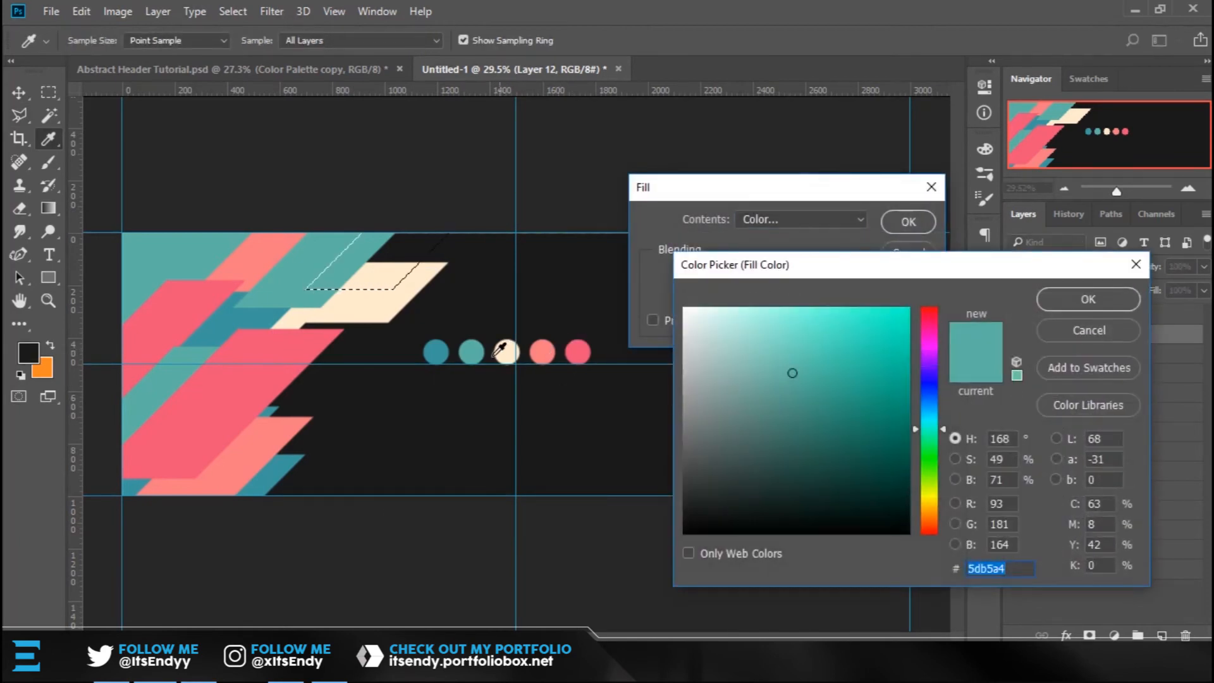
{"action": "left_click", "coordinate": [443, 350]}
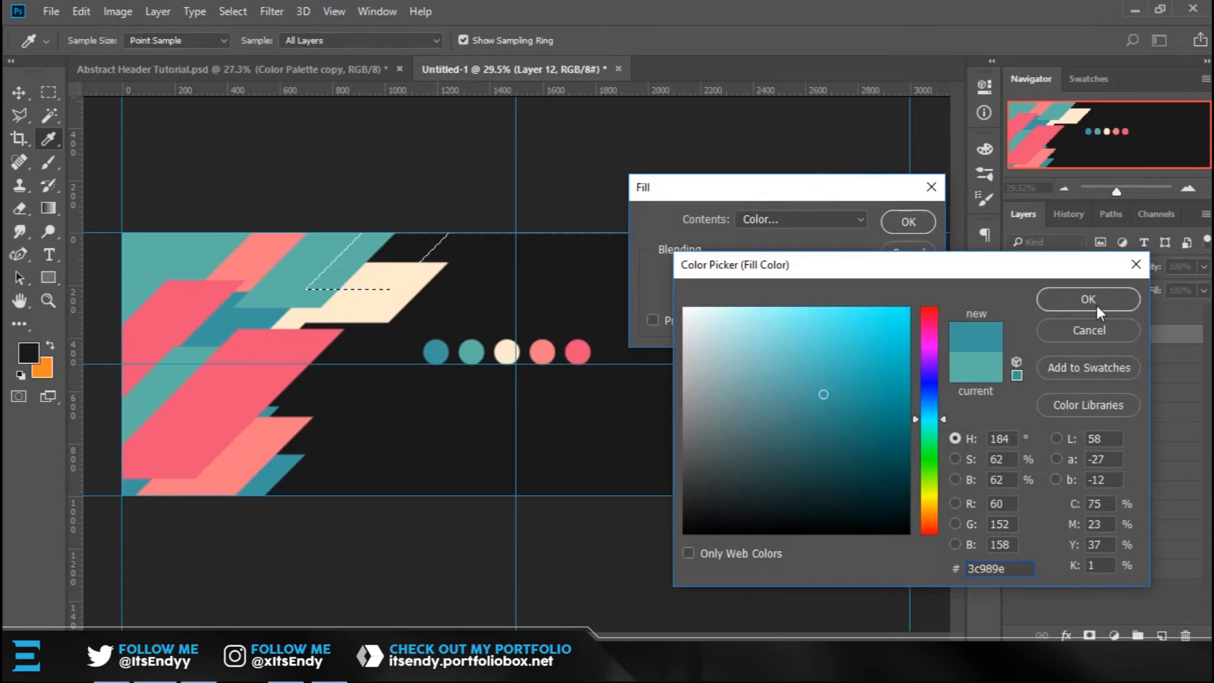
{"action": "left_click", "coordinate": [1066, 298]}
{"action": "left_click", "coordinate": [909, 221]}
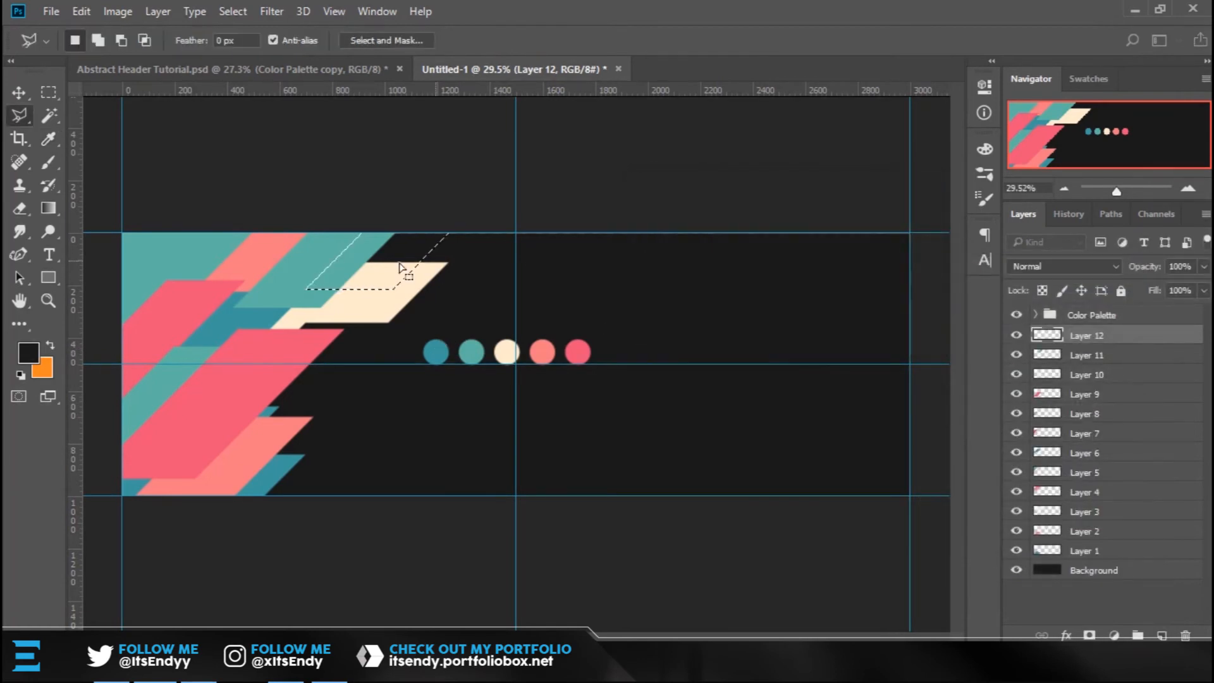
{"action": "key", "text": "ctrl+d"}
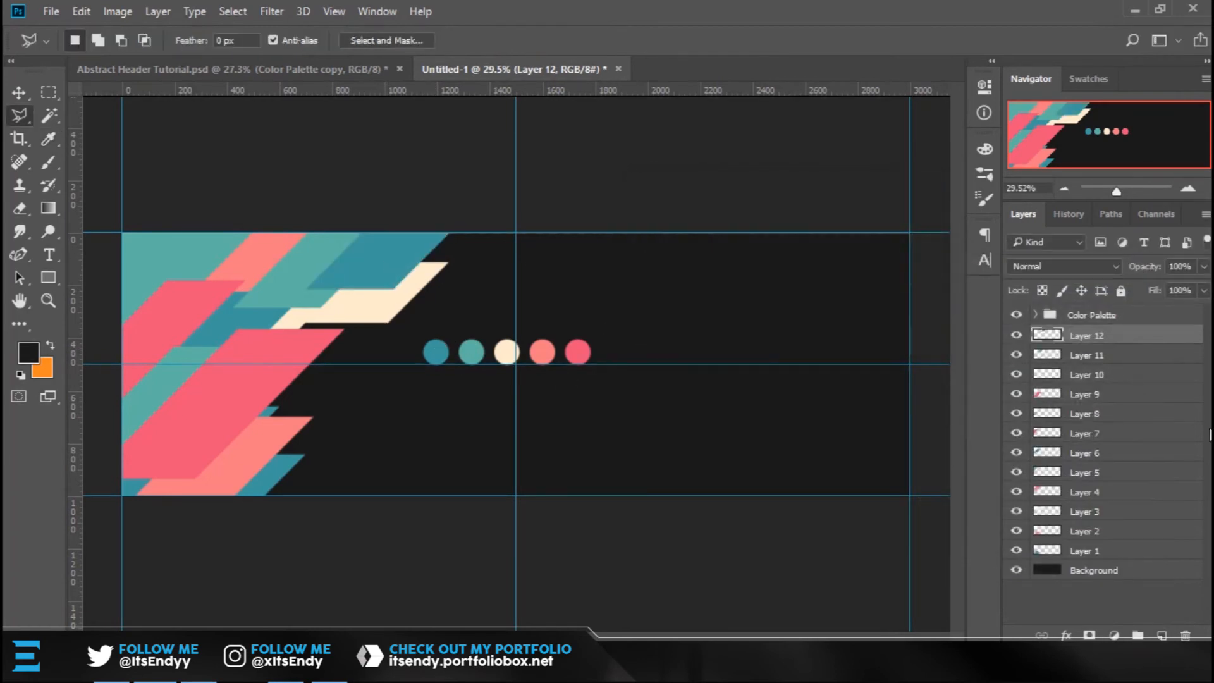
{"action": "left_click", "coordinate": [1164, 634]}
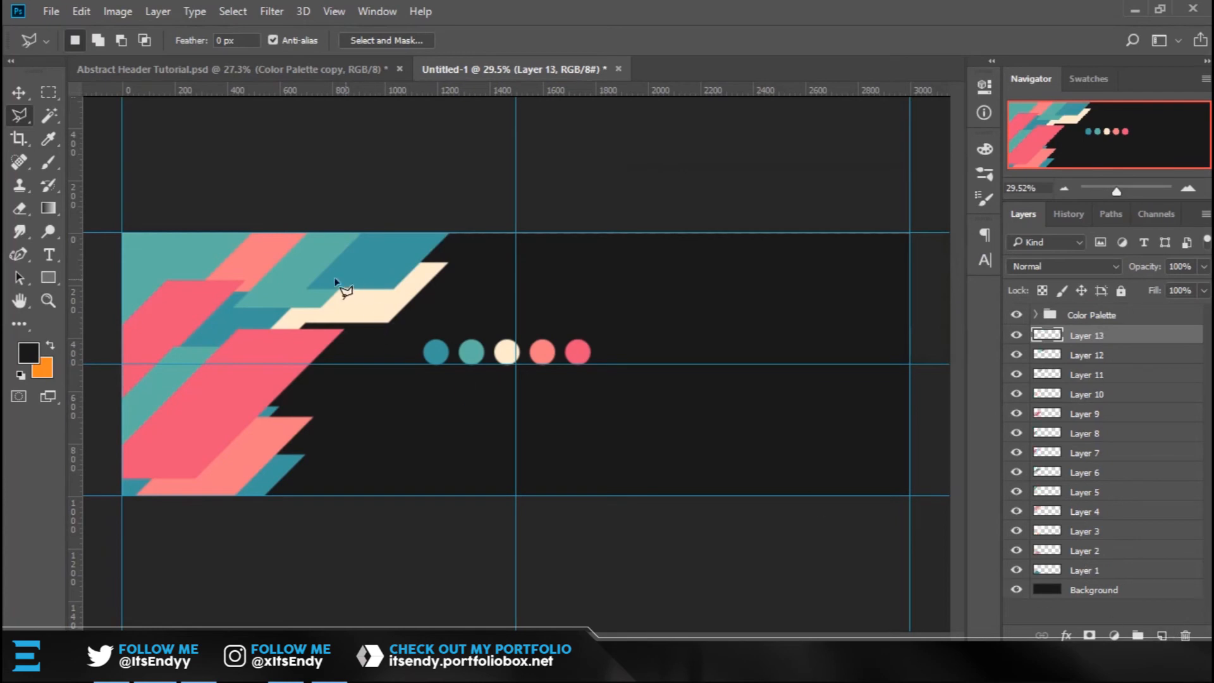
{"action": "left_click", "coordinate": [294, 282]}
{"action": "left_click", "coordinate": [215, 361]}
{"action": "left_click", "coordinate": [348, 359]}
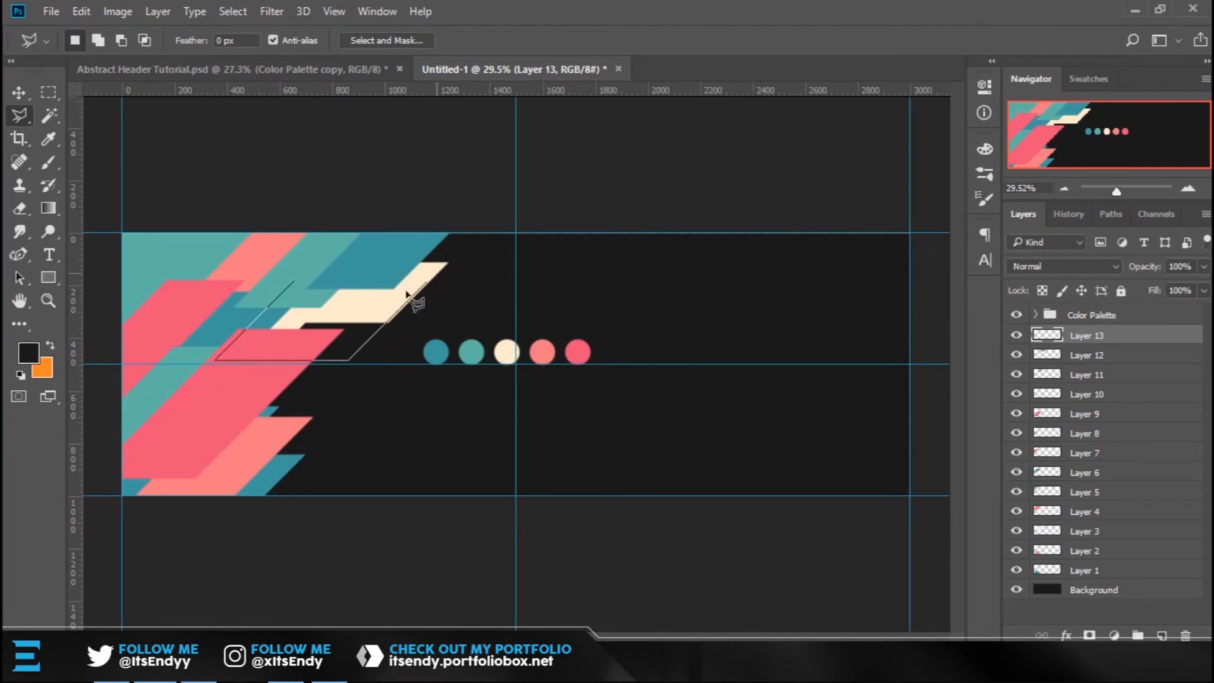
{"action": "left_click", "coordinate": [380, 329]}
{"action": "left_click", "coordinate": [367, 359]}
{"action": "left_click", "coordinate": [469, 256]}
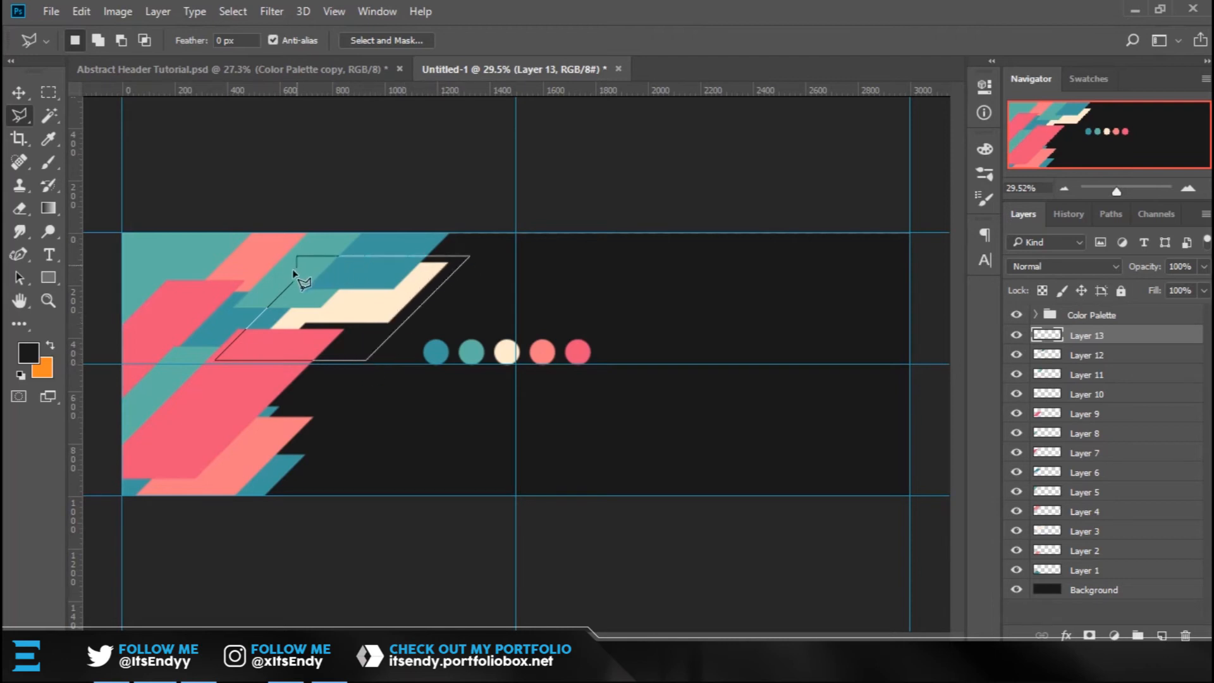
{"action": "double_click", "coordinate": [295, 272]}
{"action": "key", "text": "ctrl+d"}
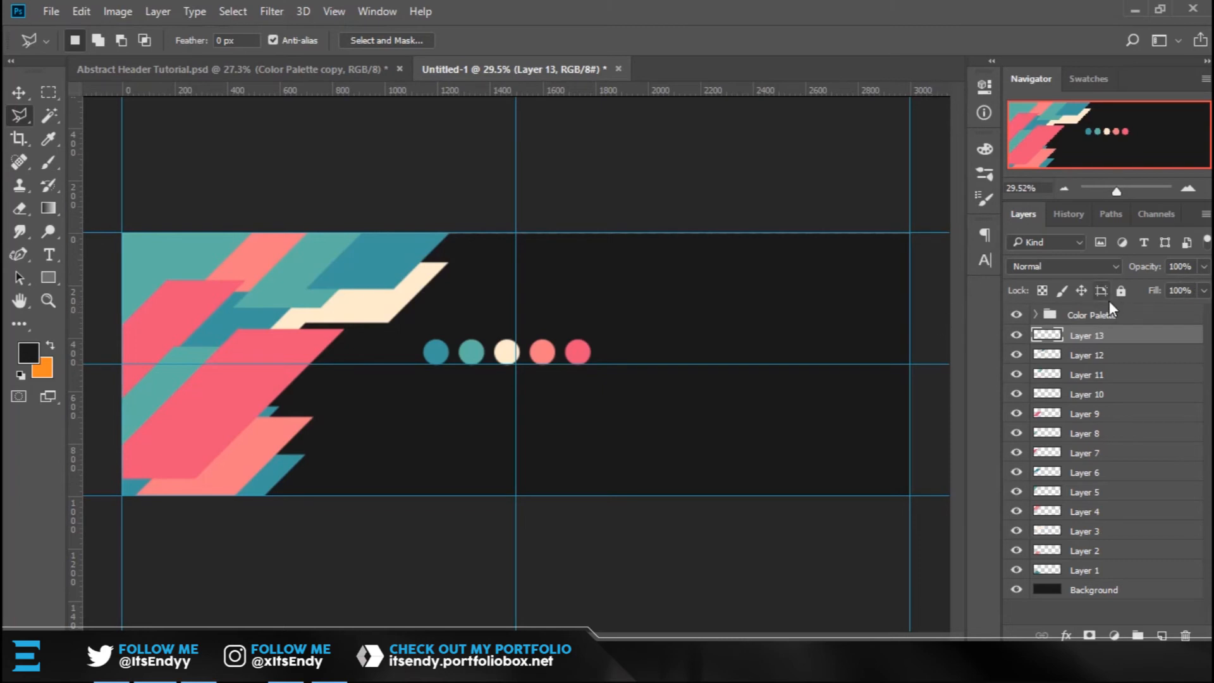
Add a new layer and try to outline a long 45-degree parallelogram selection across the pink, cream and blue shapes.
{"action": "left_click", "coordinate": [1165, 636]}
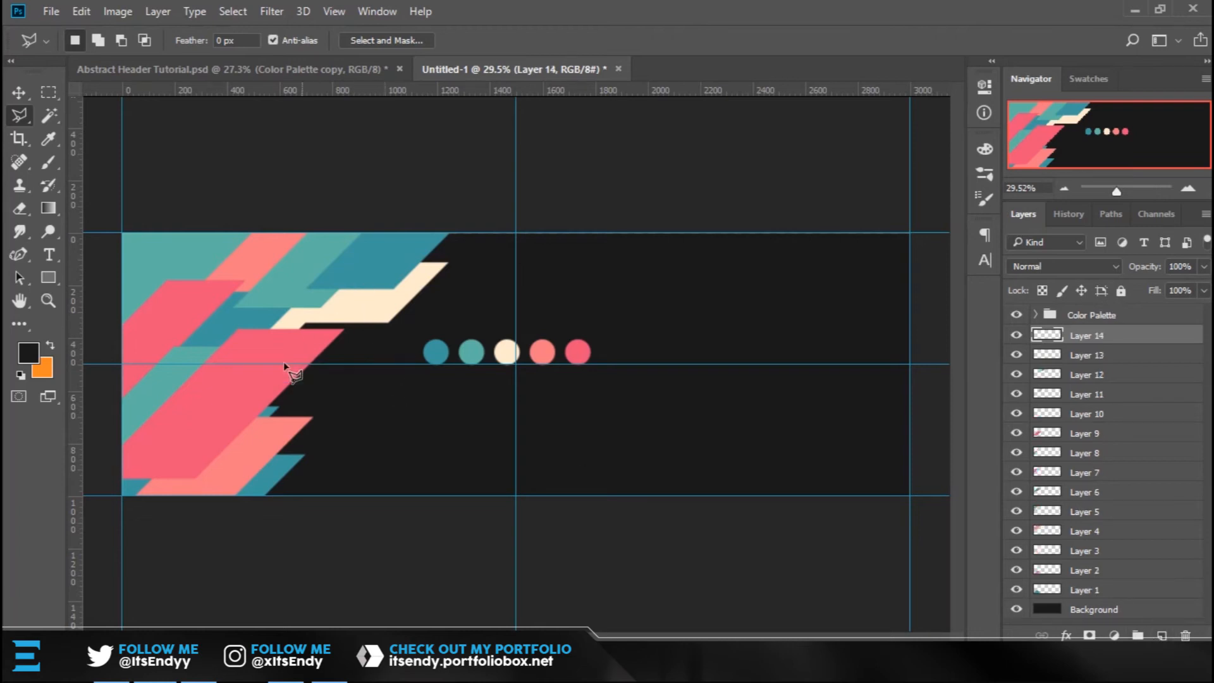
{"action": "left_click", "coordinate": [233, 406]}
{"action": "left_click", "coordinate": [368, 270]}
{"action": "left_click", "coordinate": [479, 269]}
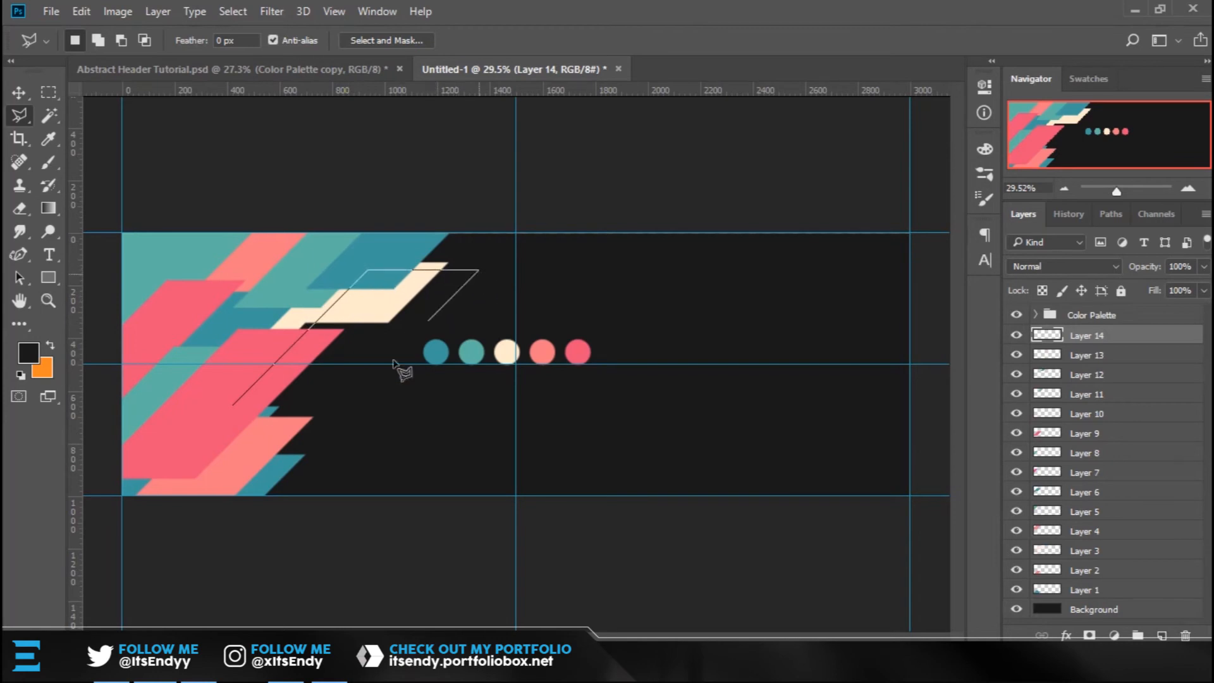
{"action": "left_click", "coordinate": [333, 416]}
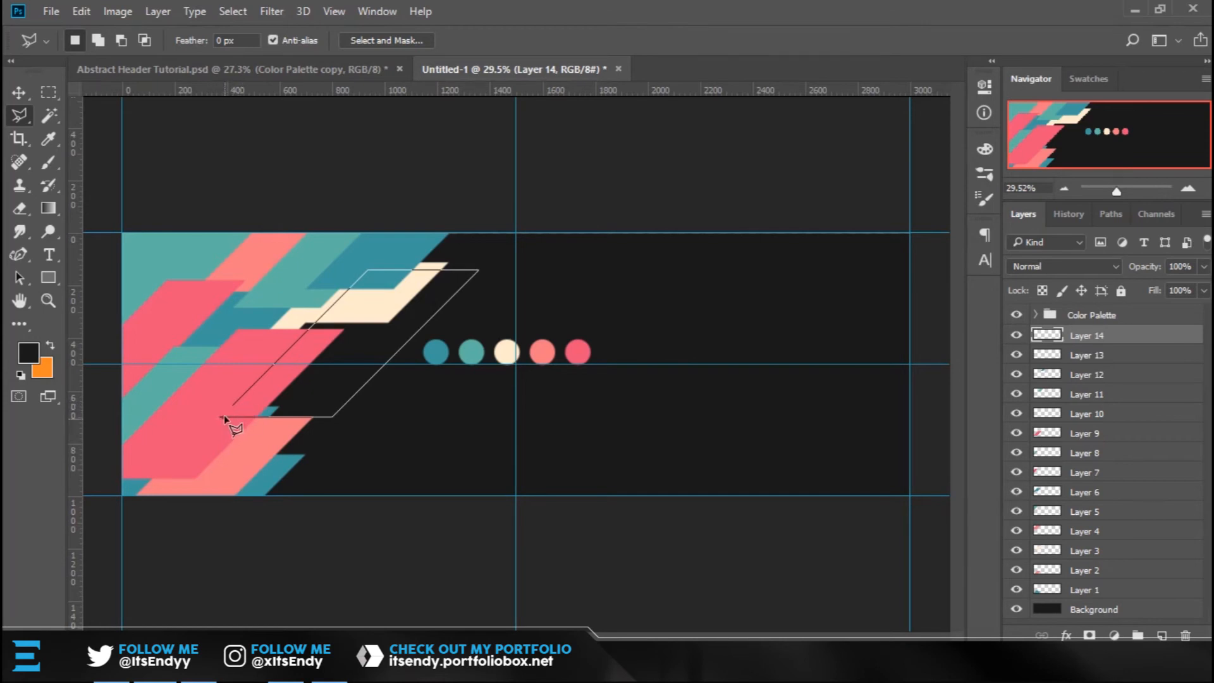
{"action": "left_click", "coordinate": [238, 419]}
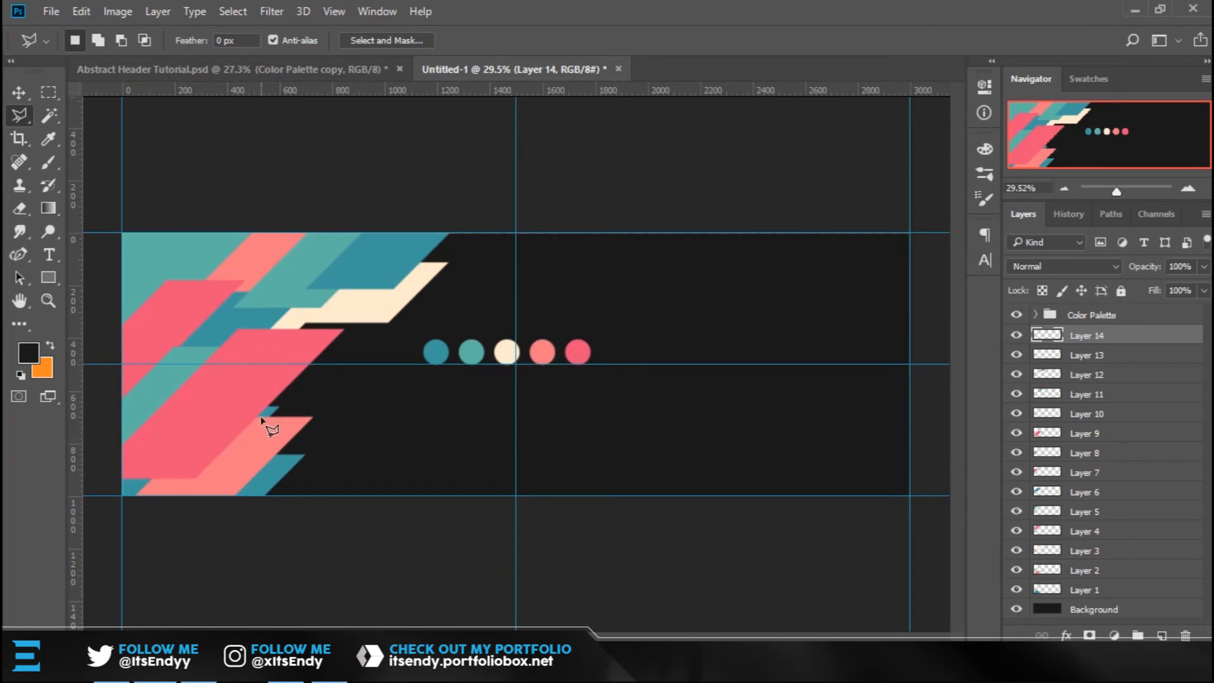
Outline a 45-degree parallelogram selection about 470 px wide and 450 px tall, from the lower pink and salmon shapes up past the cream shape.
{"action": "left_click", "coordinate": [243, 407]}
{"action": "left_click", "coordinate": [217, 432]}
{"action": "left_click", "coordinate": [341, 431]}
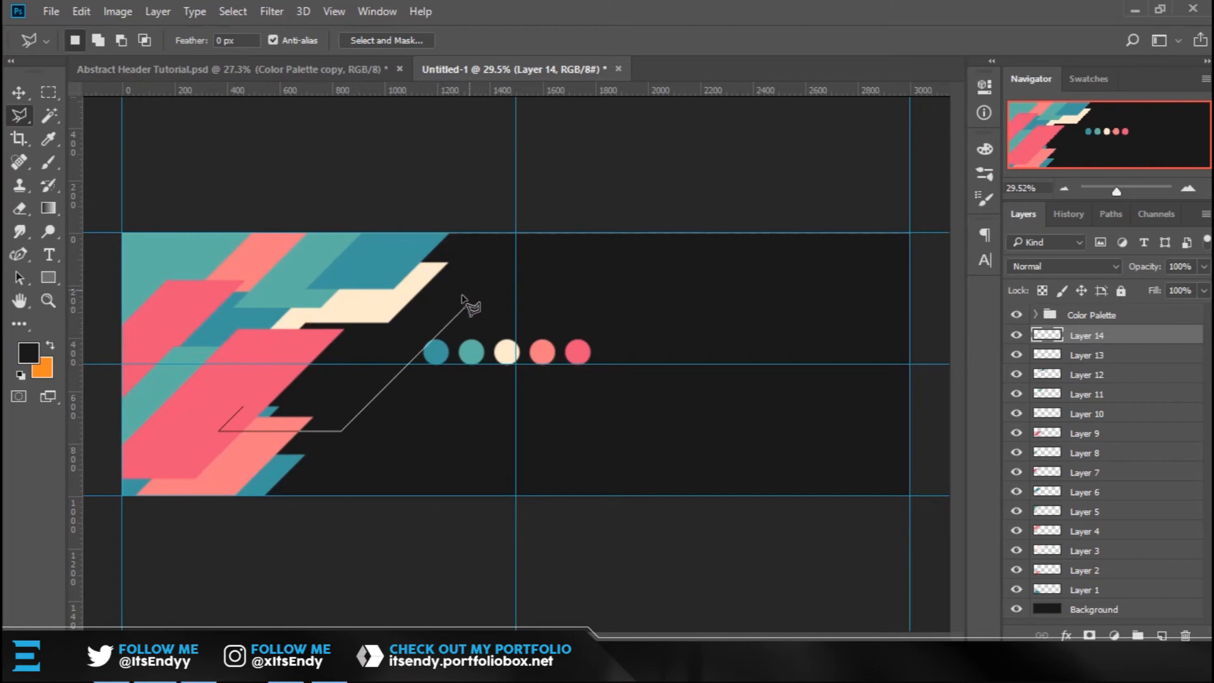
{"action": "left_click", "coordinate": [459, 313]}
{"action": "left_click", "coordinate": [335, 313]}
{"action": "left_click", "coordinate": [243, 412]}
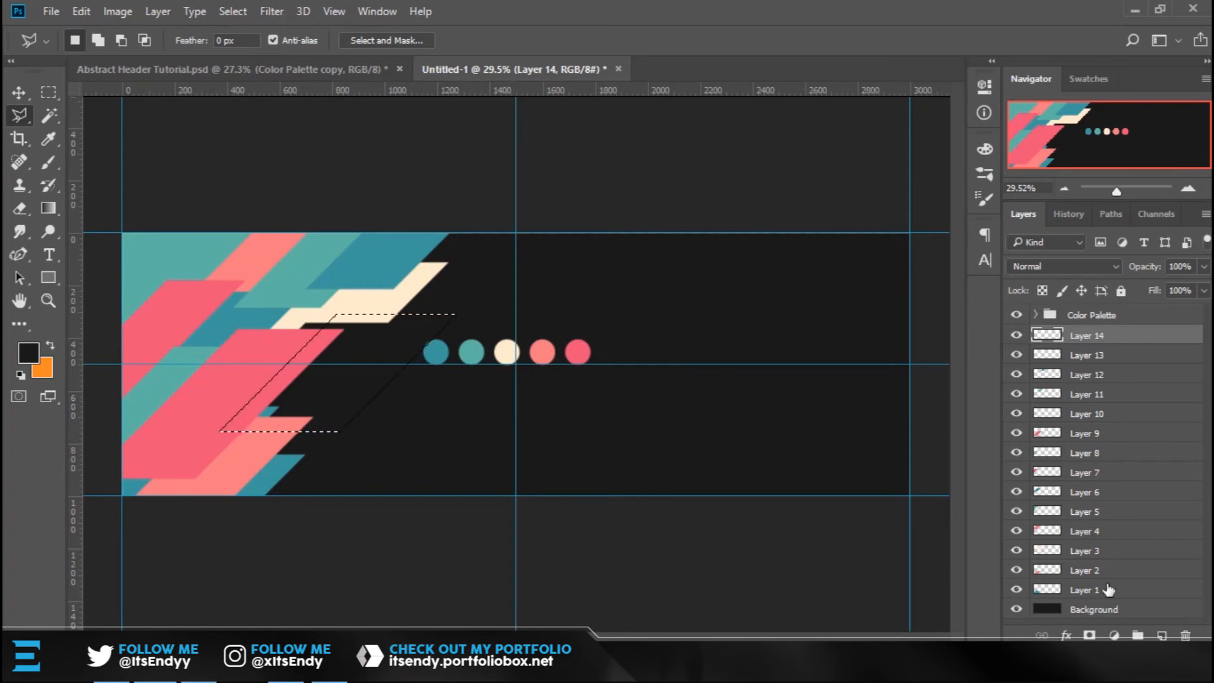
Fill the parallelogram selection on Layer 14 with the palette's cream #ffebcd in Normal mode at 100% opacity, and deselect it.
{"action": "right_click", "coordinate": [340, 379]}
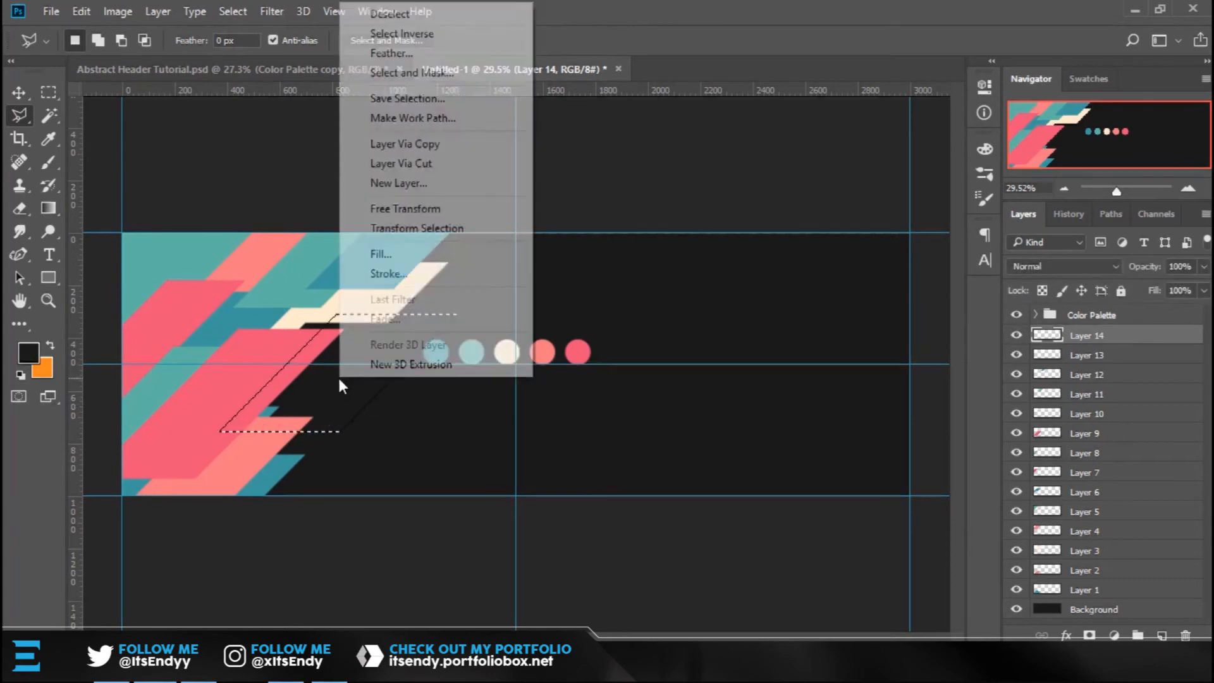
{"action": "left_click", "coordinate": [390, 250]}
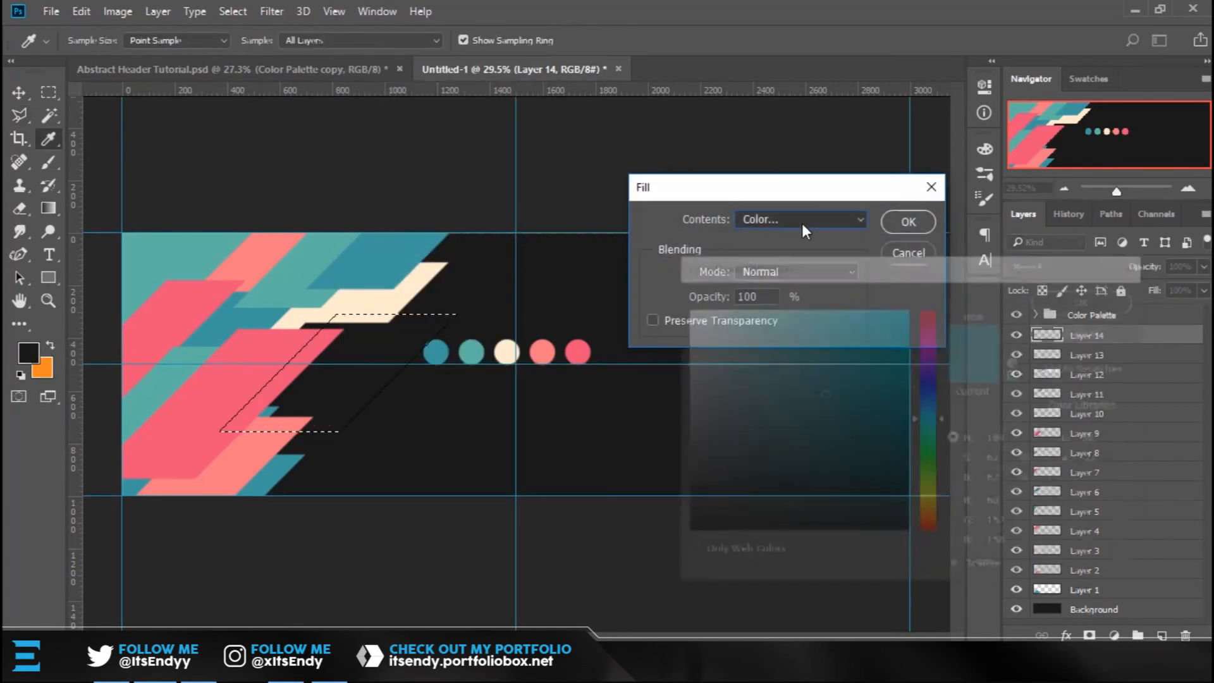
{"action": "left_click", "coordinate": [509, 351]}
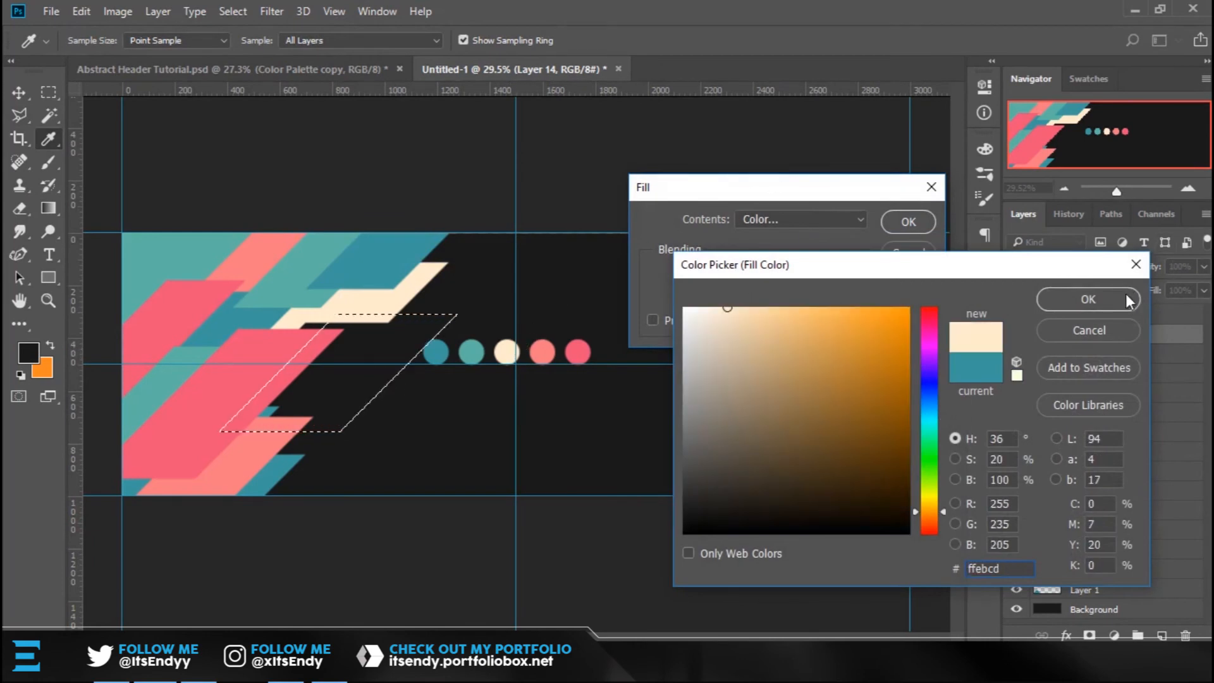
{"action": "left_click", "coordinate": [1132, 297]}
{"action": "key", "text": "Return"}
{"action": "key", "text": "ctrl+d"}
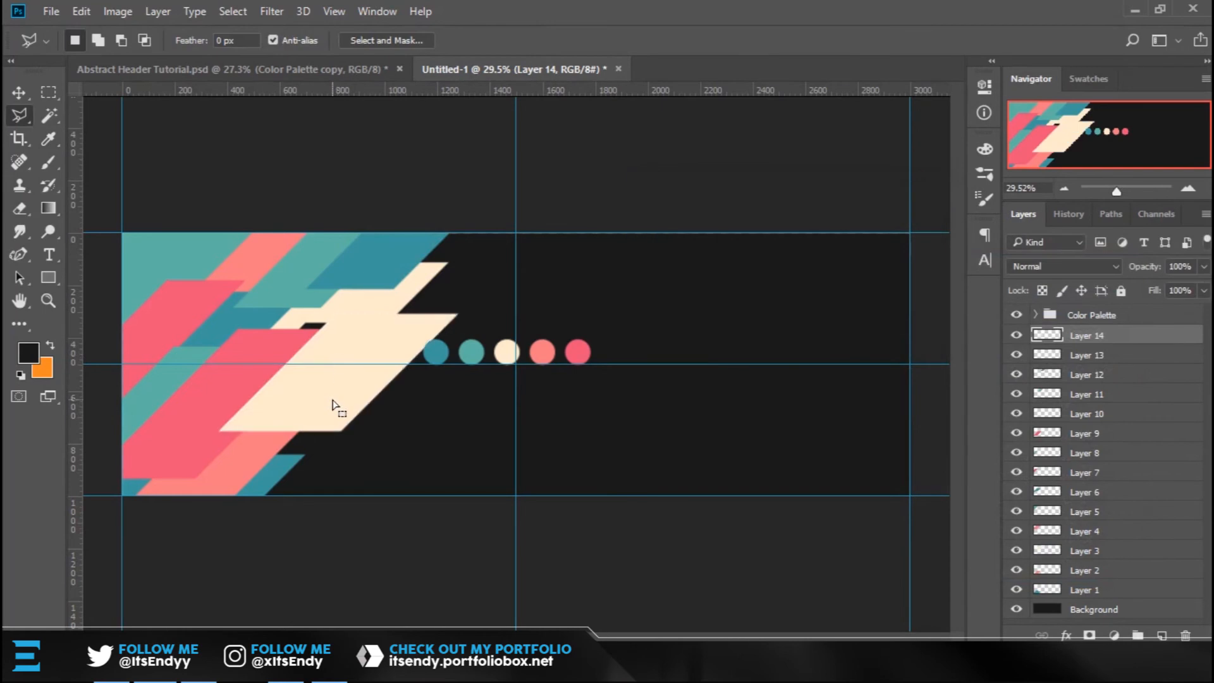
Add a new layer and outline a 45-degree parallelogram selection about 315 px wide, from the large pink shape up past the canvas's top edge.
{"action": "left_click", "coordinate": [1162, 635]}
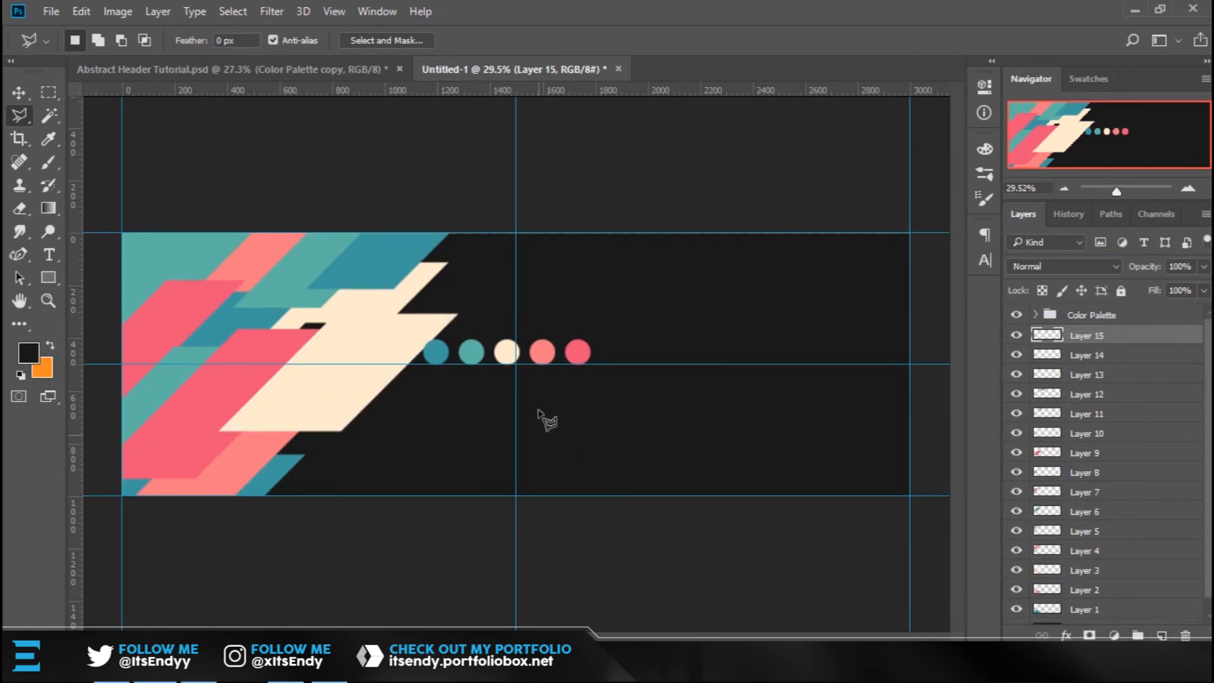
{"action": "left_click", "coordinate": [446, 221]}
{"action": "left_click", "coordinate": [324, 344]}
{"action": "left_click", "coordinate": [257, 344]}
{"action": "left_click", "coordinate": [306, 294]}
{"action": "key", "text": "BackSpace"}
{"action": "left_click", "coordinate": [241, 345]}
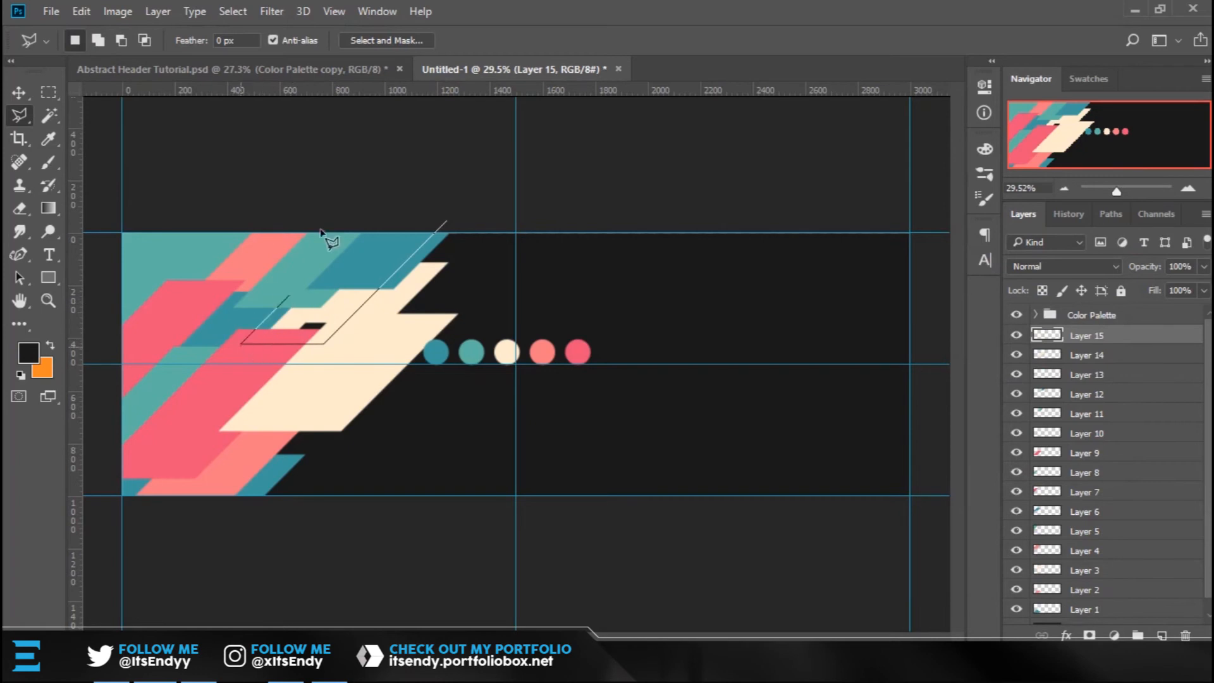
{"action": "left_click", "coordinate": [355, 218]}
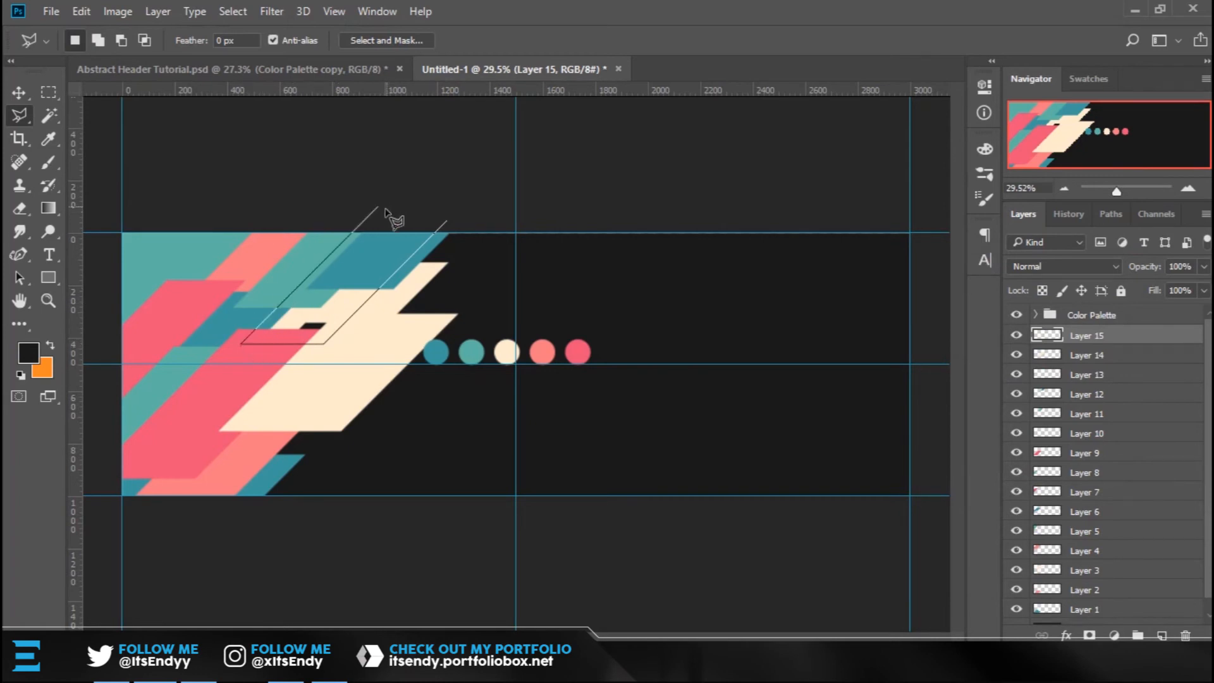
{"action": "double_click", "coordinate": [451, 218]}
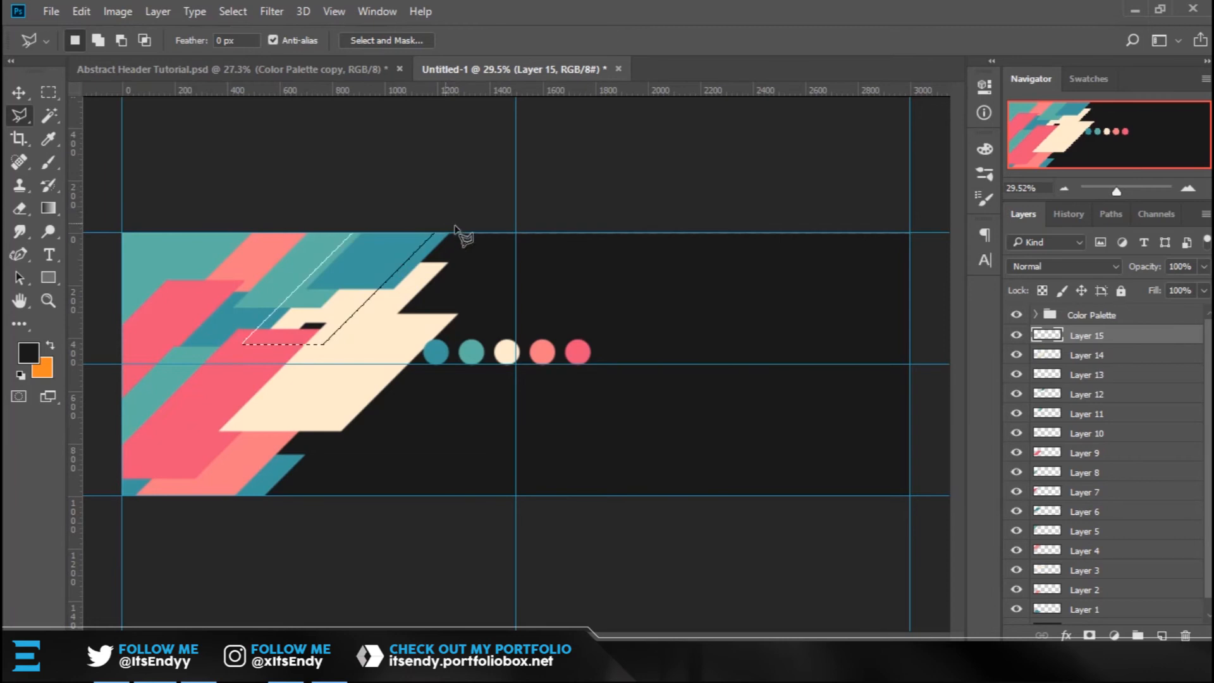
{"action": "left_click", "coordinate": [1161, 635]}
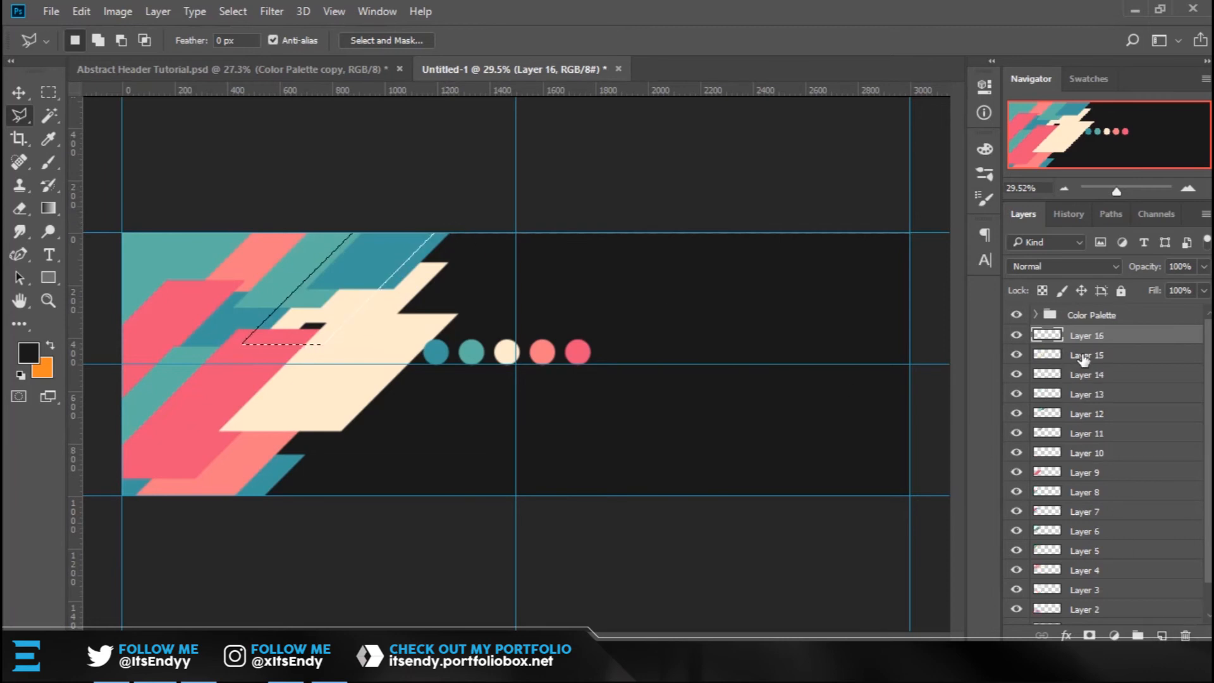
{"action": "left_click", "coordinate": [1186, 634]}
{"action": "left_click", "coordinate": [578, 256]}
Fill the parallelogram selection on Layer 15 with the palette's salmon in Normal mode at 100% opacity, and deselect it.
{"action": "right_click", "coordinate": [367, 305]}
{"action": "left_click", "coordinate": [407, 524]}
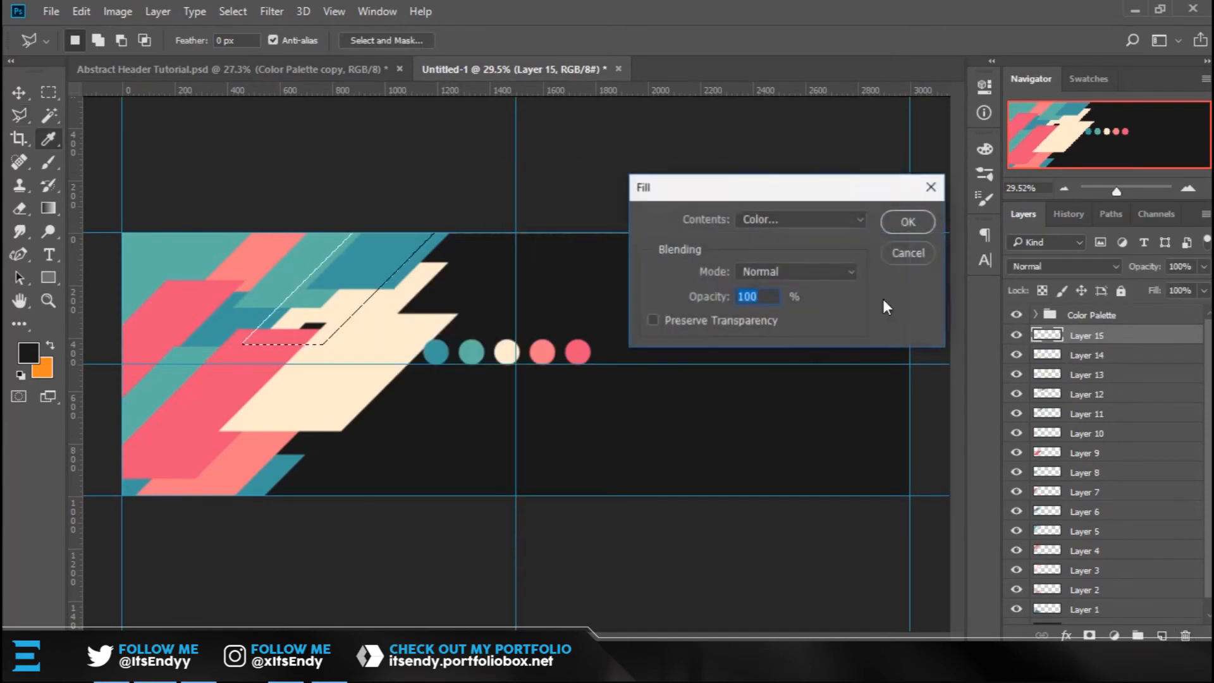
{"action": "left_click", "coordinate": [770, 218]}
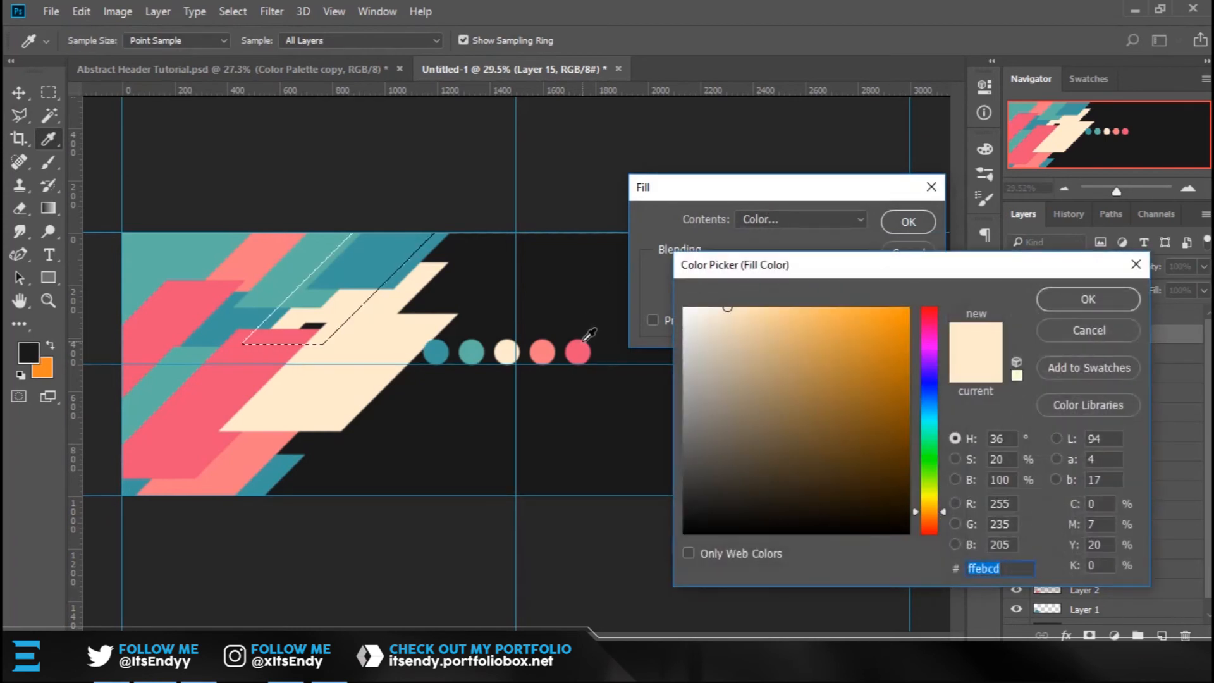
{"action": "left_click", "coordinate": [549, 350]}
{"action": "left_click", "coordinate": [1088, 299]}
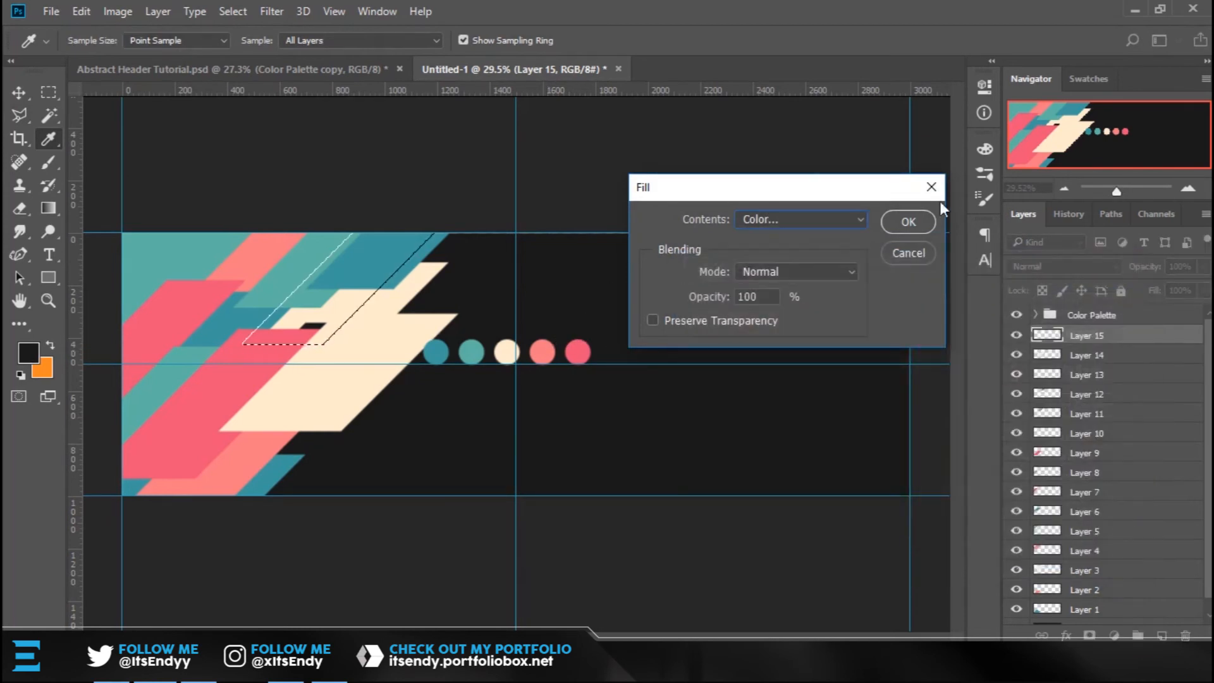
{"action": "left_click", "coordinate": [909, 222]}
{"action": "key", "text": "ctrl+d"}
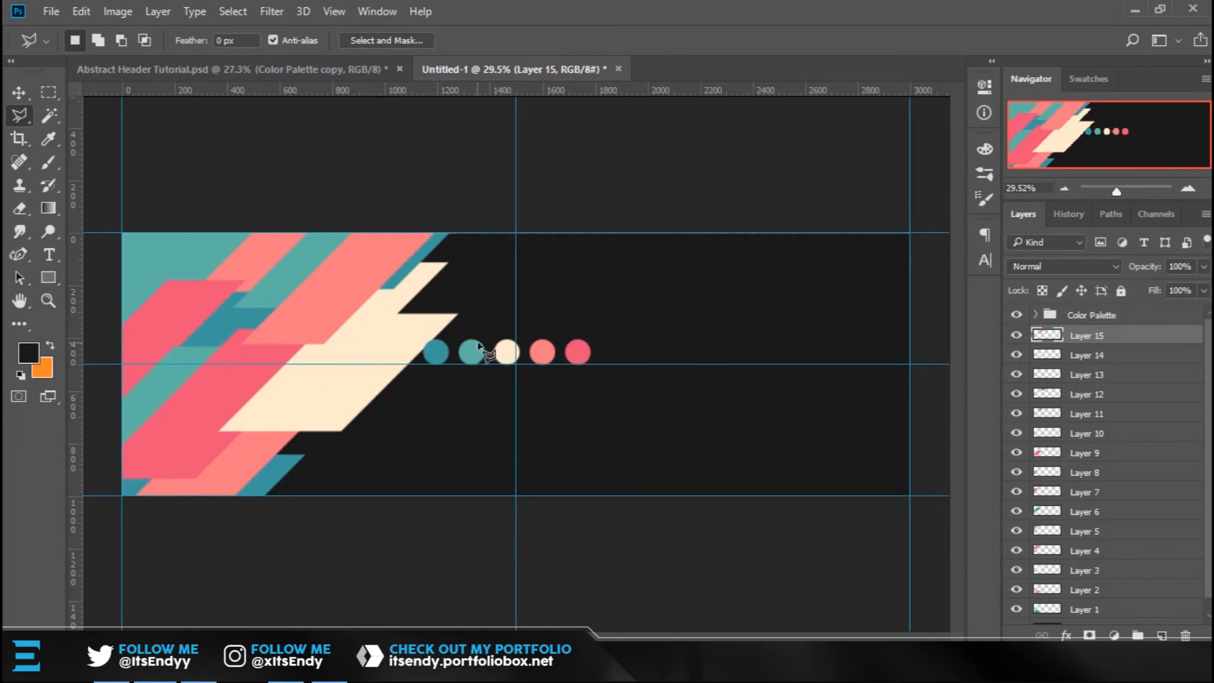
Add a new layer and outline a 45-degree parallelogram selection about 570 px wide, from below the large cream shape past the canvas's bottom edge.
{"action": "left_click", "coordinate": [1171, 636]}
{"action": "mouse_move", "coordinate": [503, 2]}
{"action": "left_click", "coordinate": [290, 405]}
{"action": "left_click", "coordinate": [189, 505]}
{"action": "left_click", "coordinate": [340, 505]}
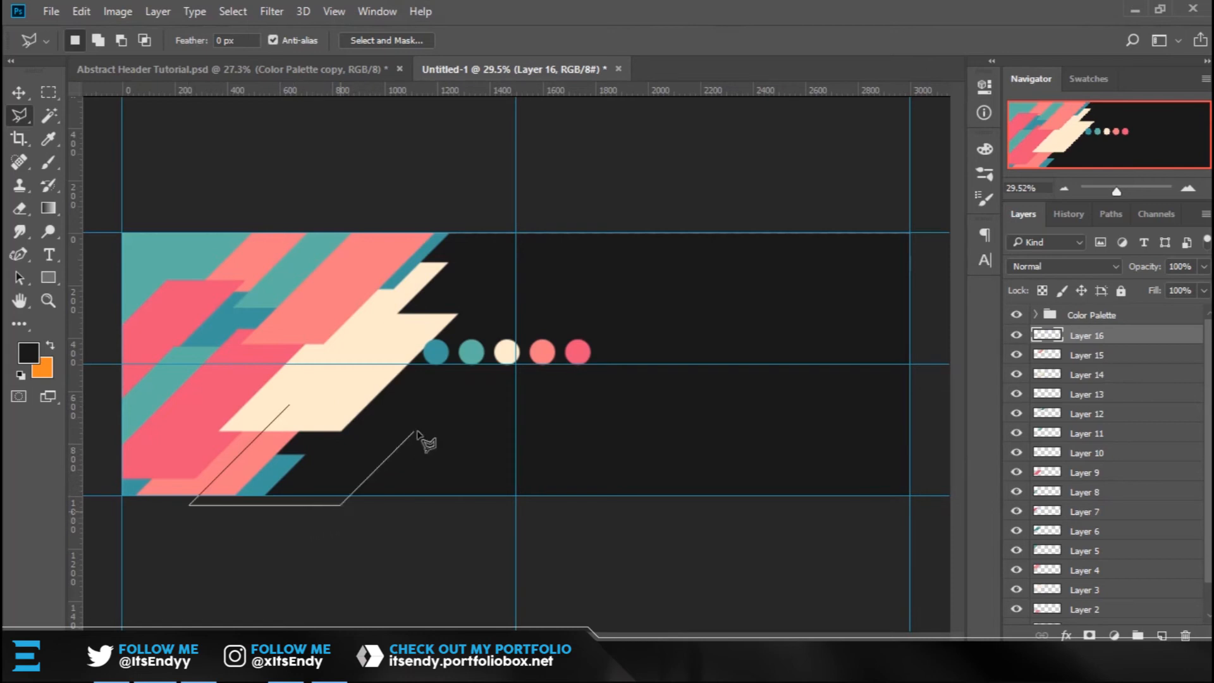
{"action": "left_click", "coordinate": [433, 412]}
{"action": "left_click", "coordinate": [291, 406]}
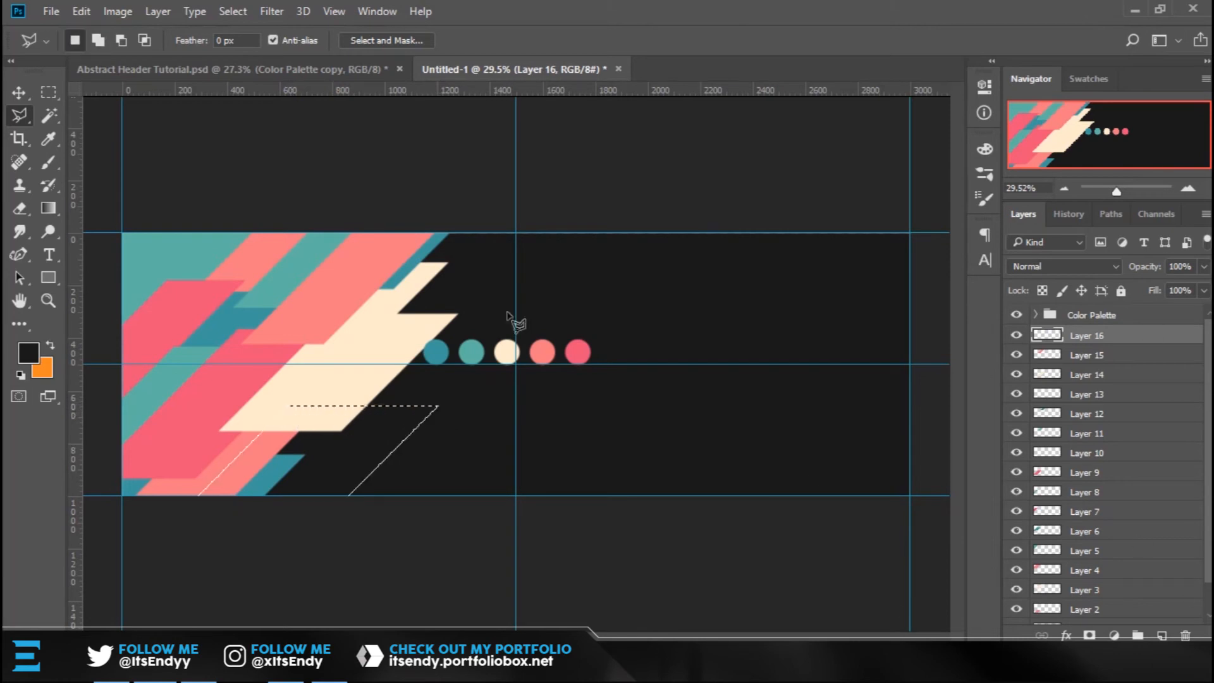
Fill the parallelogram selection on Layer 16 with the palette's blue #3c989e in Normal mode at 100% opacity, and deselect it.
{"action": "right_click", "coordinate": [347, 435]}
{"action": "left_click", "coordinate": [400, 300]}
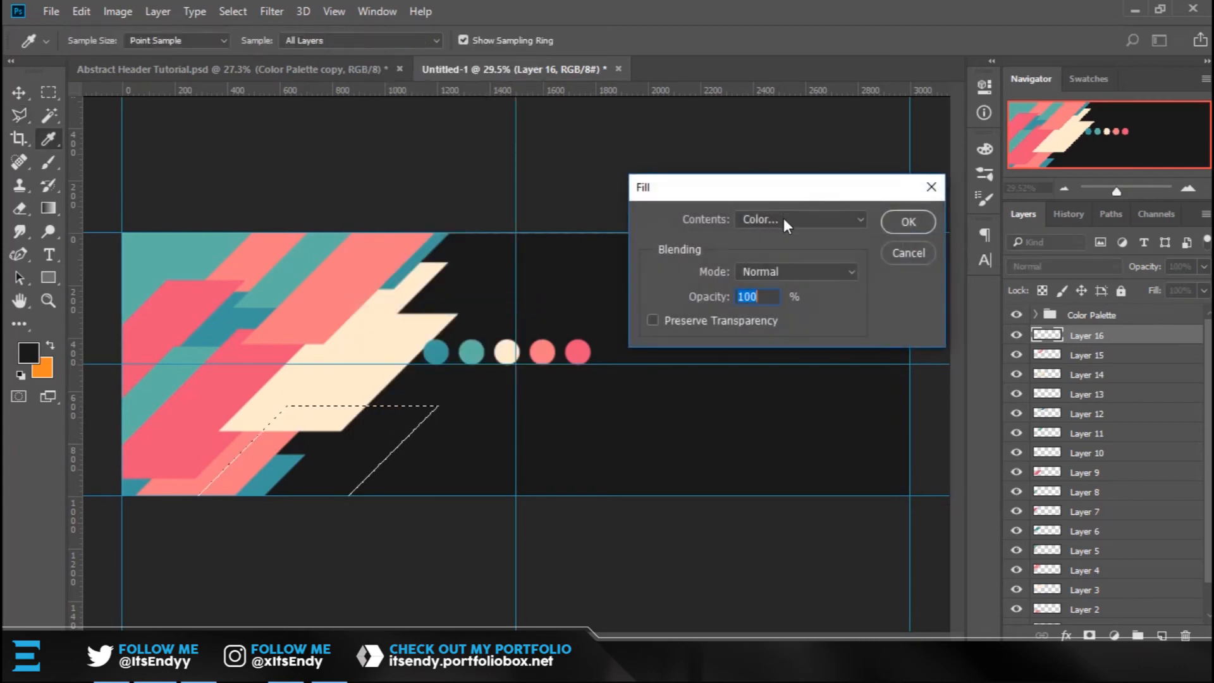
{"action": "left_click", "coordinate": [783, 219]}
{"action": "left_click", "coordinate": [771, 234]}
{"action": "left_click", "coordinate": [437, 353]}
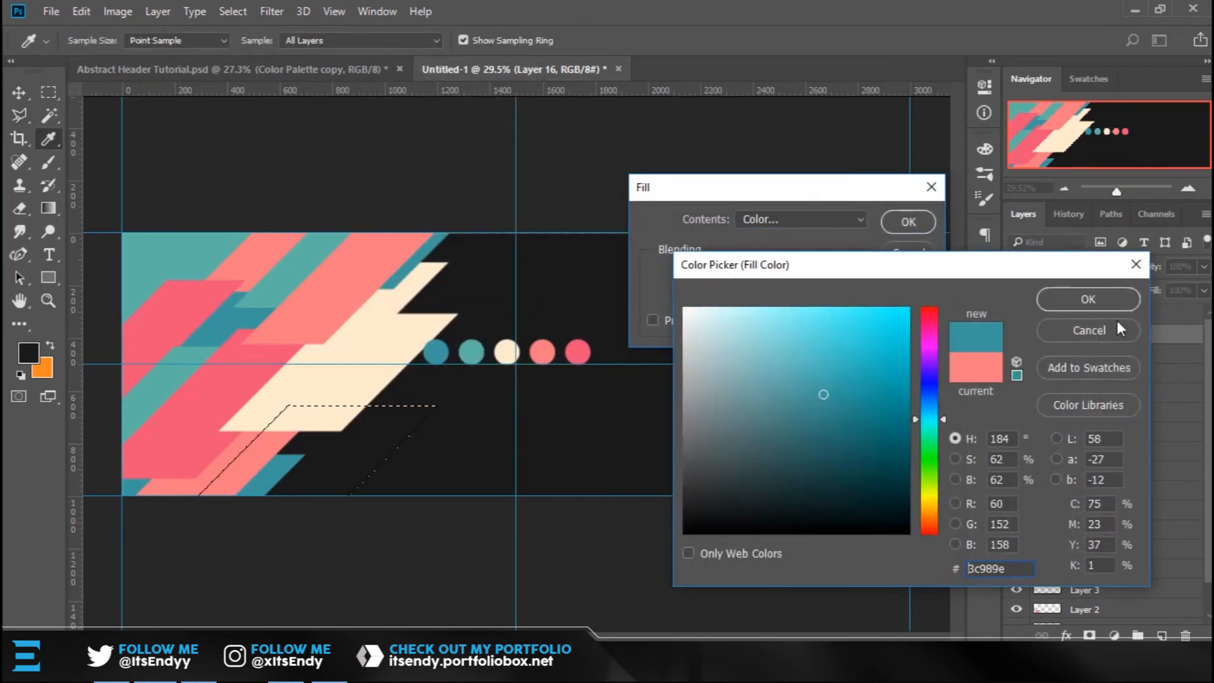
{"action": "left_click", "coordinate": [1088, 299]}
{"action": "left_click", "coordinate": [922, 219]}
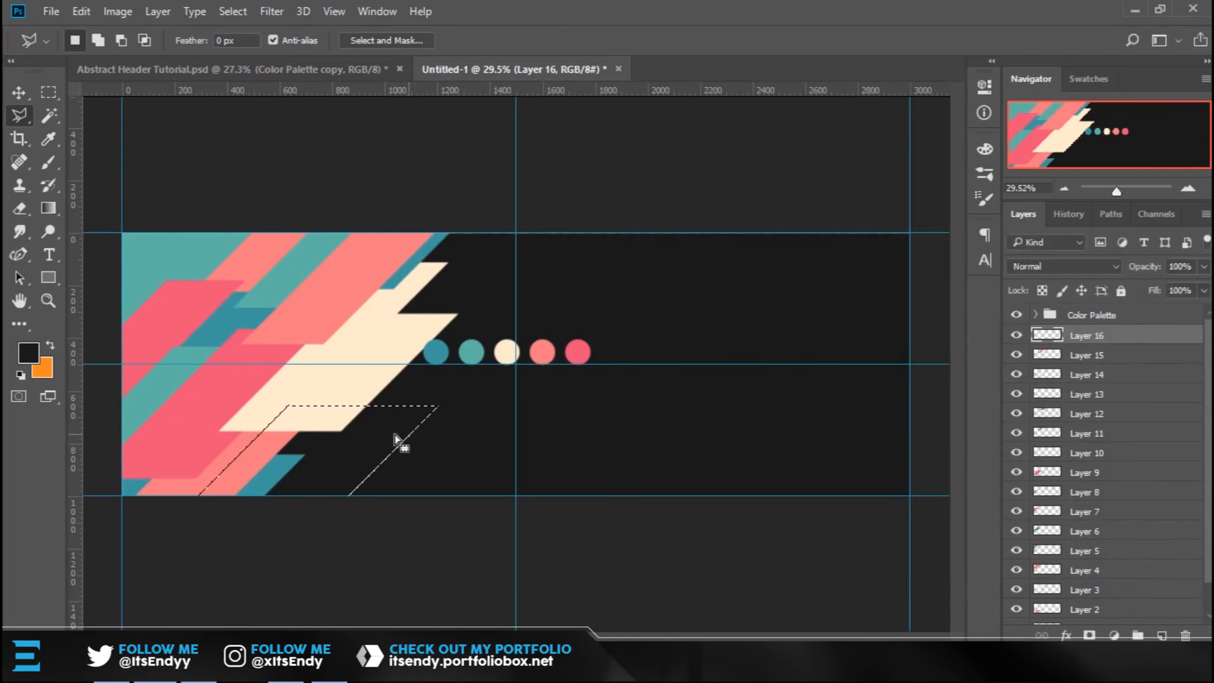
{"action": "key", "text": "ctrl+d"}
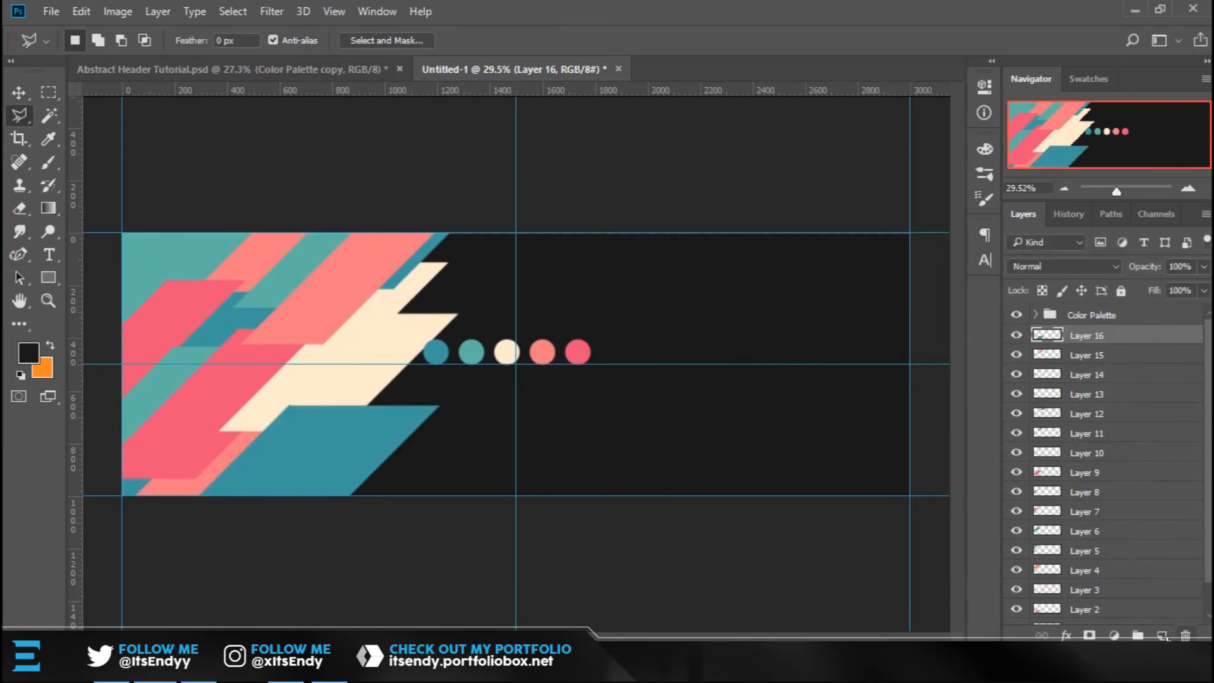
On a new layer, outline a 45-degree parallelogram selection about 230 px wide and 530 px tall, overlapping the large cream and lower blue shapes.
{"action": "left_click", "coordinate": [306, 425]}
{"action": "left_click", "coordinate": [443, 288]}
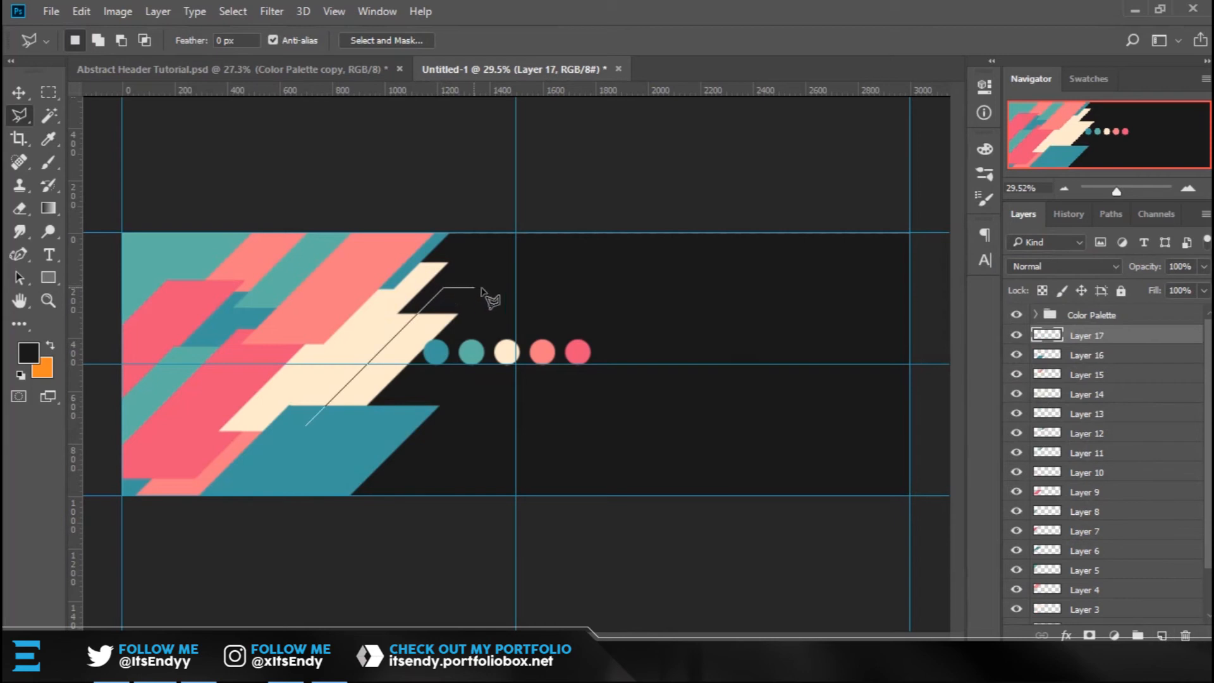
{"action": "left_click", "coordinate": [504, 287]}
{"action": "left_click", "coordinate": [366, 431]}
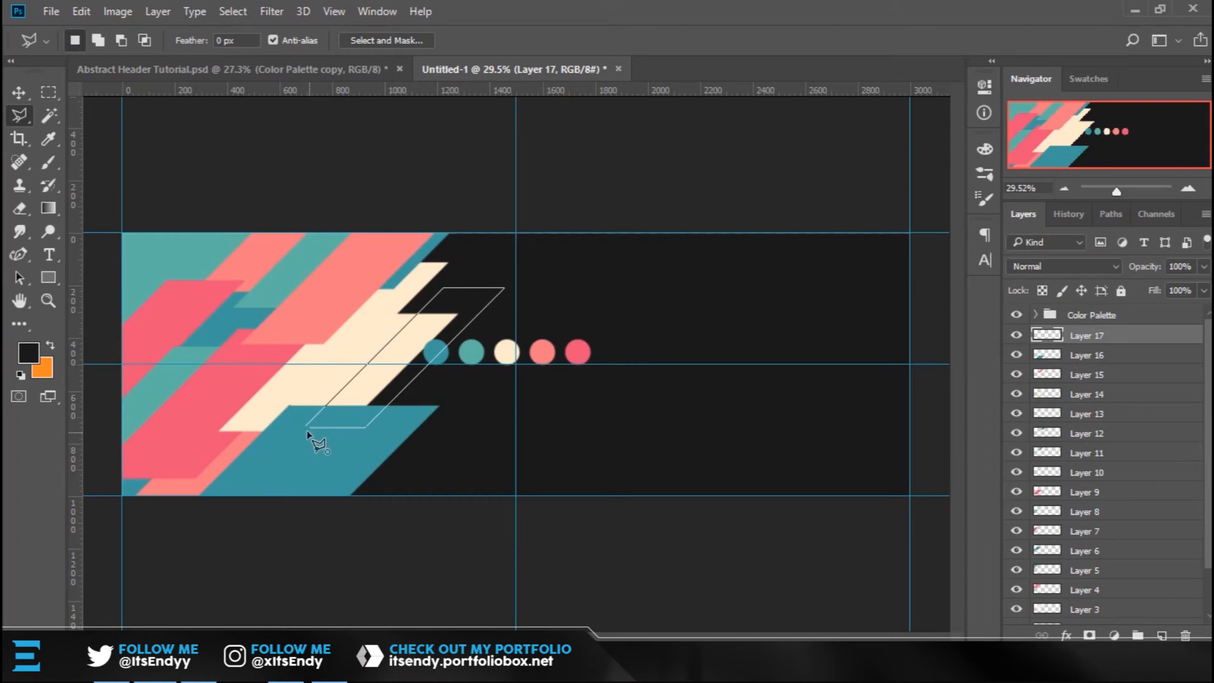
{"action": "left_click", "coordinate": [304, 428]}
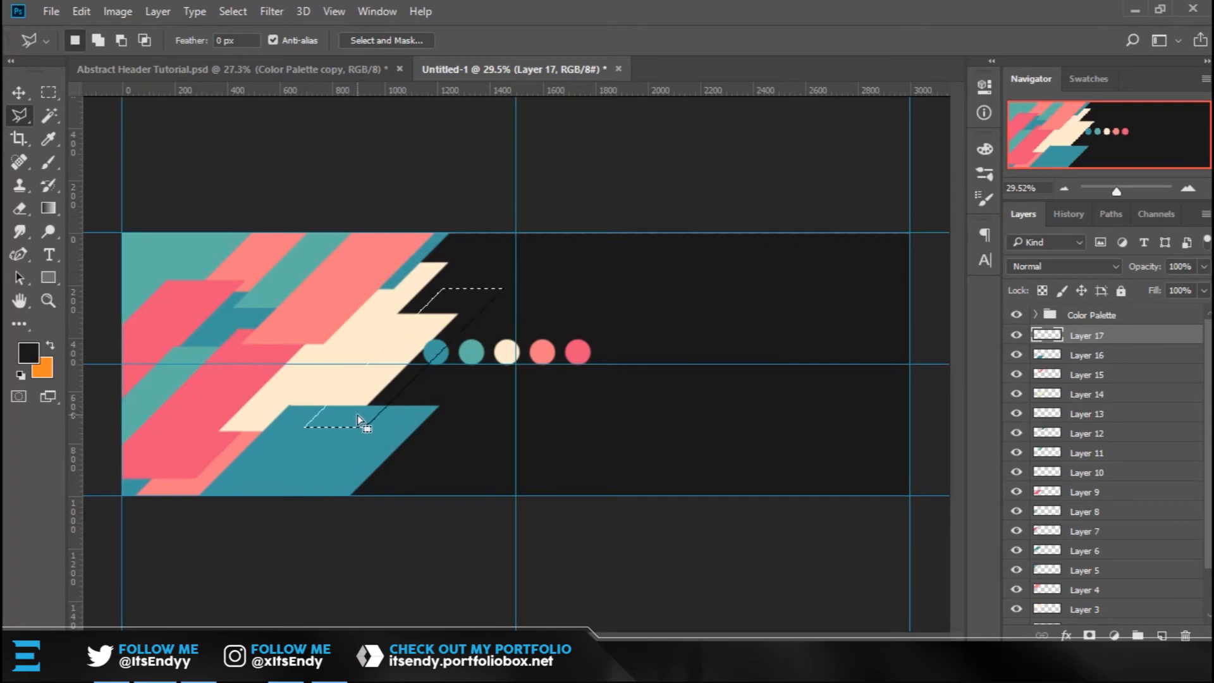
Fill the parallelogram selection on Layer 17 with the palette's pink #ed5276 in Normal mode at 100% opacity, and deselect it.
{"action": "right_click", "coordinate": [453, 367]}
{"action": "left_click", "coordinate": [515, 525]}
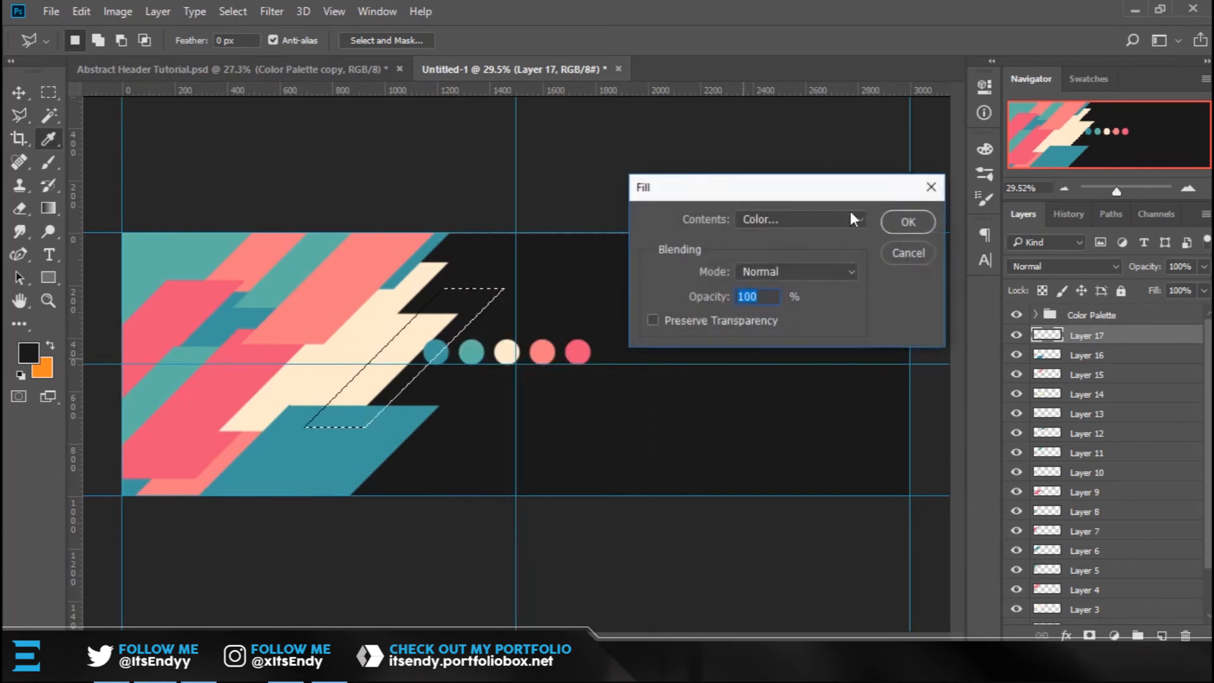
{"action": "left_click", "coordinate": [597, 352]}
{"action": "left_click", "coordinate": [578, 350]}
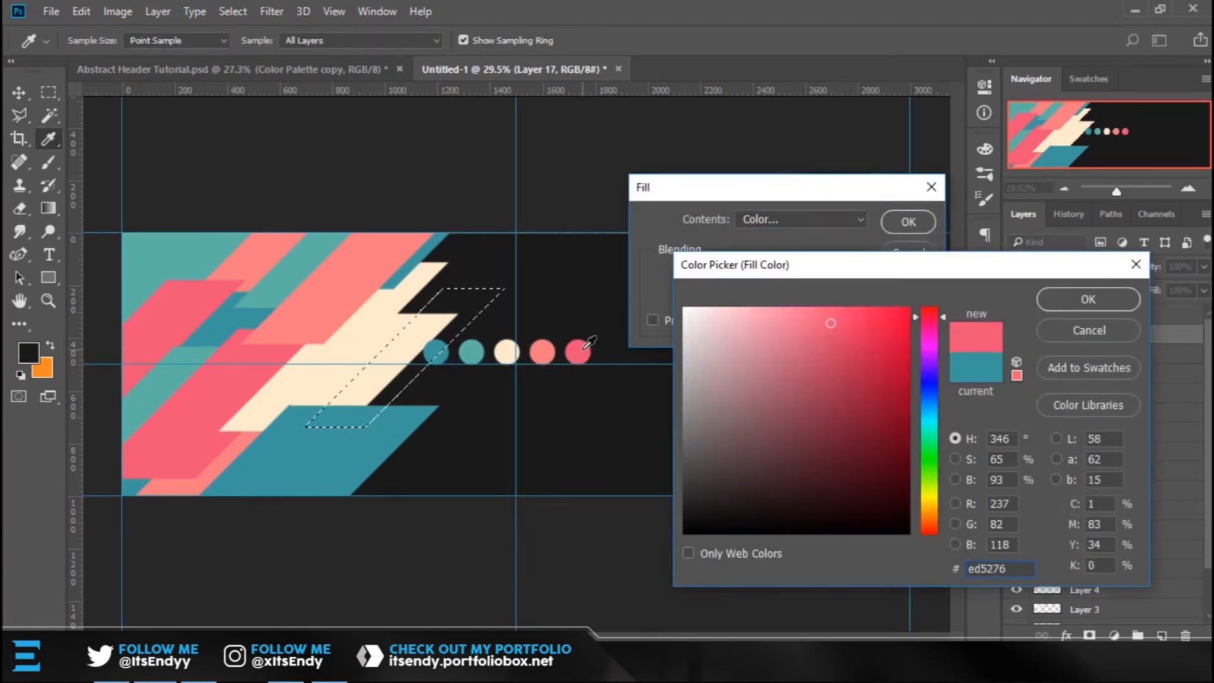
{"action": "left_click", "coordinate": [1089, 300]}
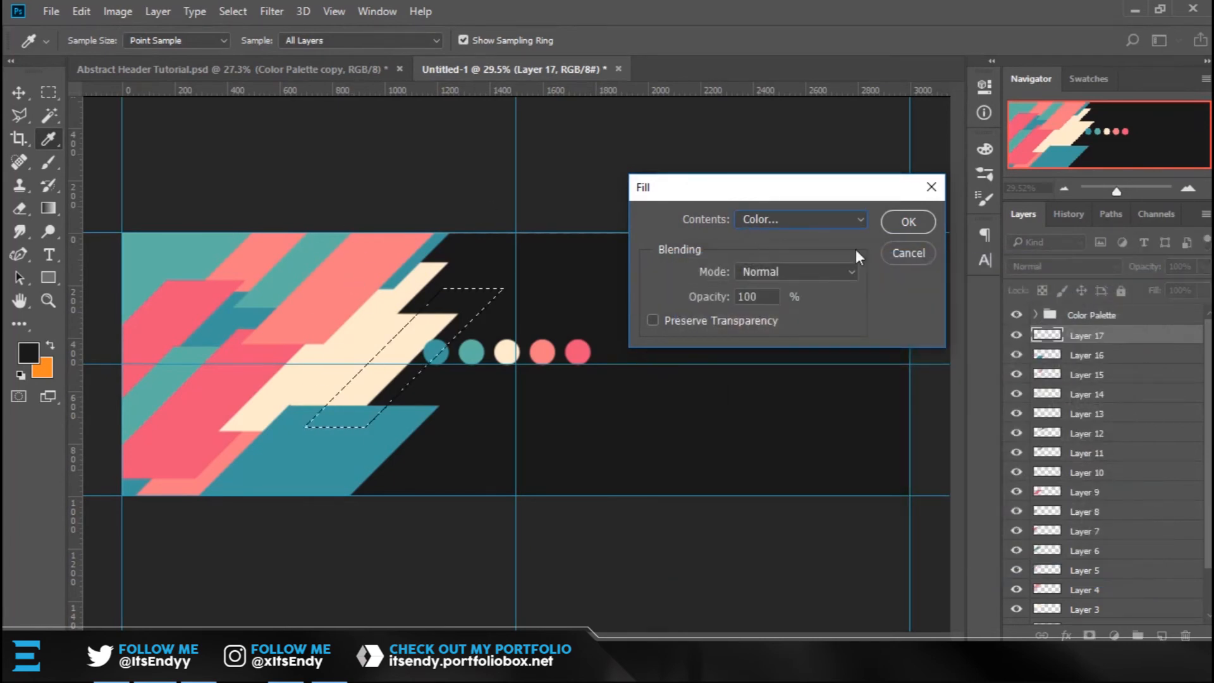
{"action": "left_click", "coordinate": [892, 220]}
{"action": "key", "text": "ctrl+d"}
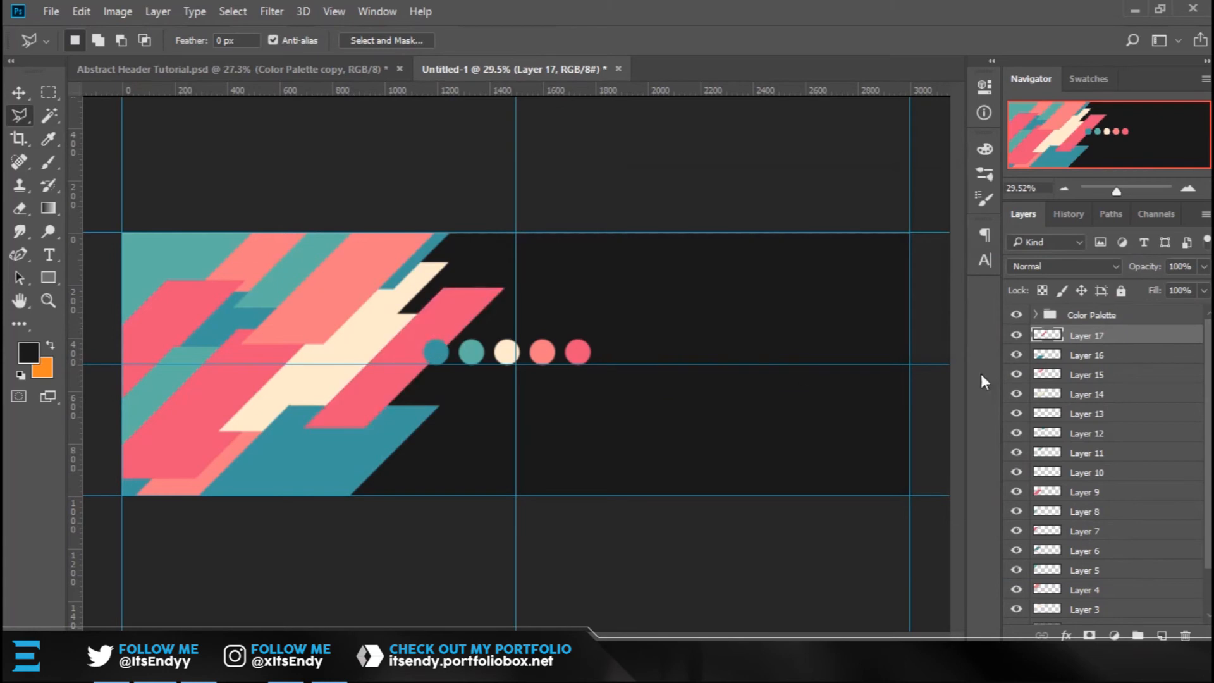
Add a new layer and outline a five-sided angled selection over the cream and new pink shapes, running past the top edge and ending at the vertical centre guide.
{"action": "left_click", "coordinate": [1162, 632]}
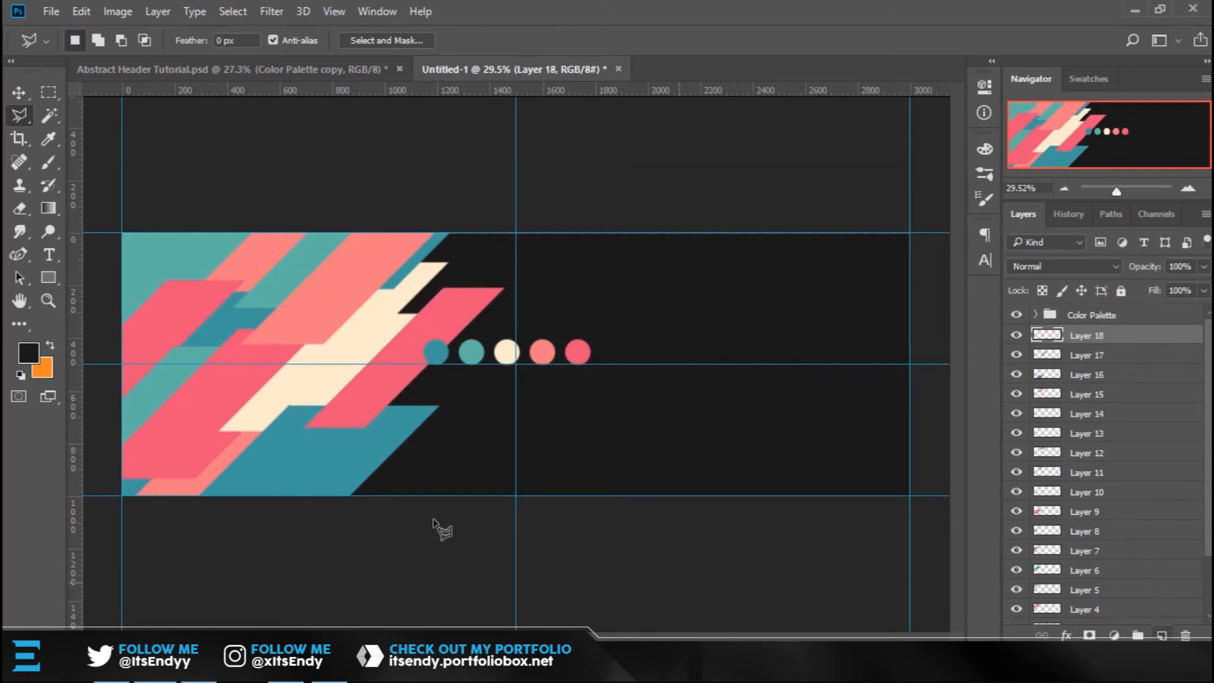
{"action": "left_click", "coordinate": [358, 336]}
{"action": "left_click", "coordinate": [472, 225]}
{"action": "left_click", "coordinate": [517, 225]}
{"action": "left_click", "coordinate": [516, 272]}
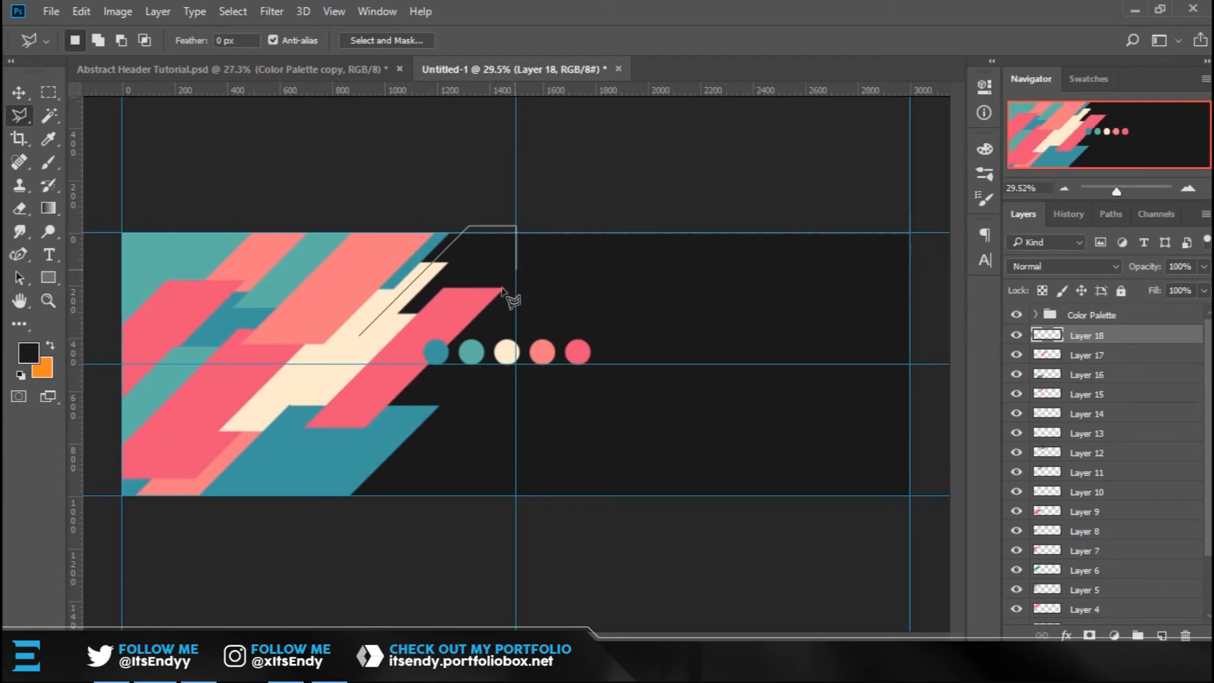
{"action": "left_click", "coordinate": [449, 335]}
{"action": "left_click", "coordinate": [360, 336]}
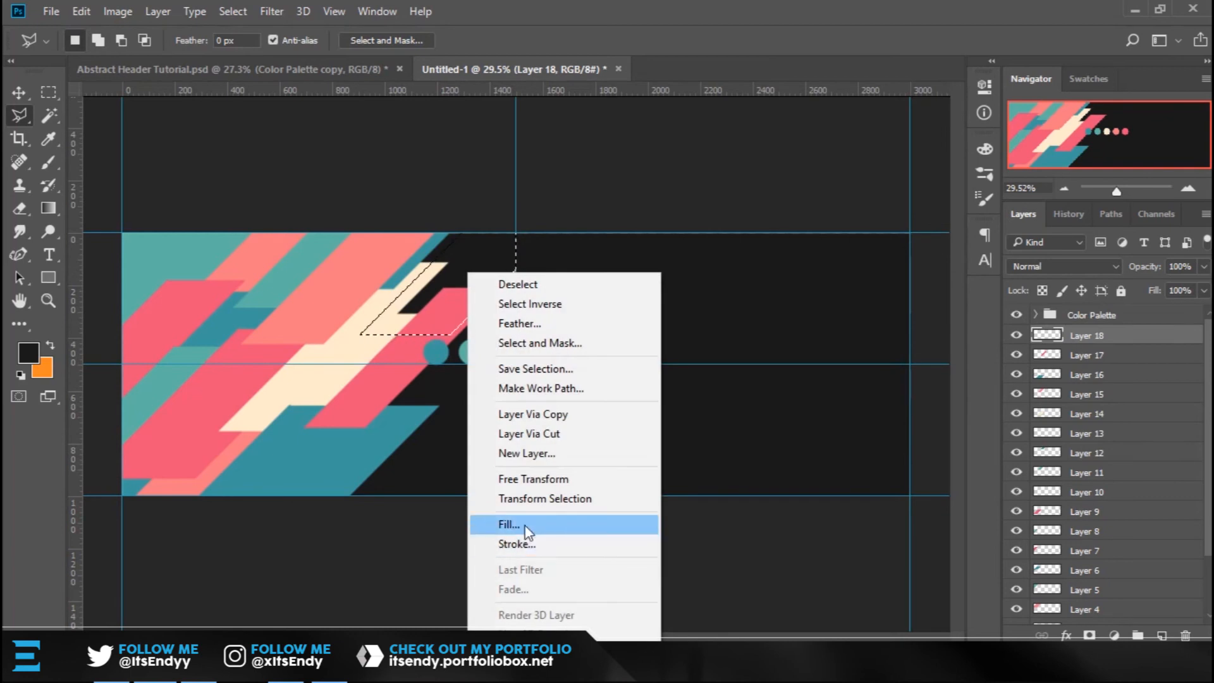
Fill the selected diagonal shape beside the vertical centre guide with the palette's light teal (#5db5a4) and deselect it.
{"action": "left_click", "coordinate": [525, 523]}
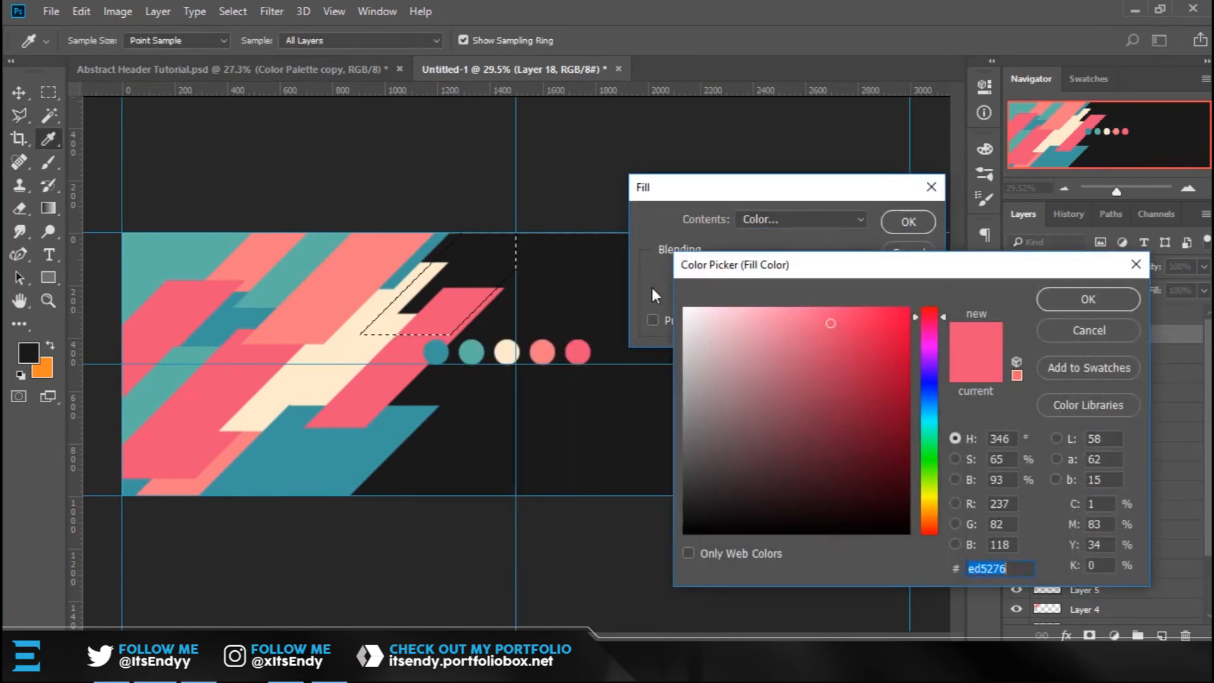
{"action": "left_click", "coordinate": [461, 350]}
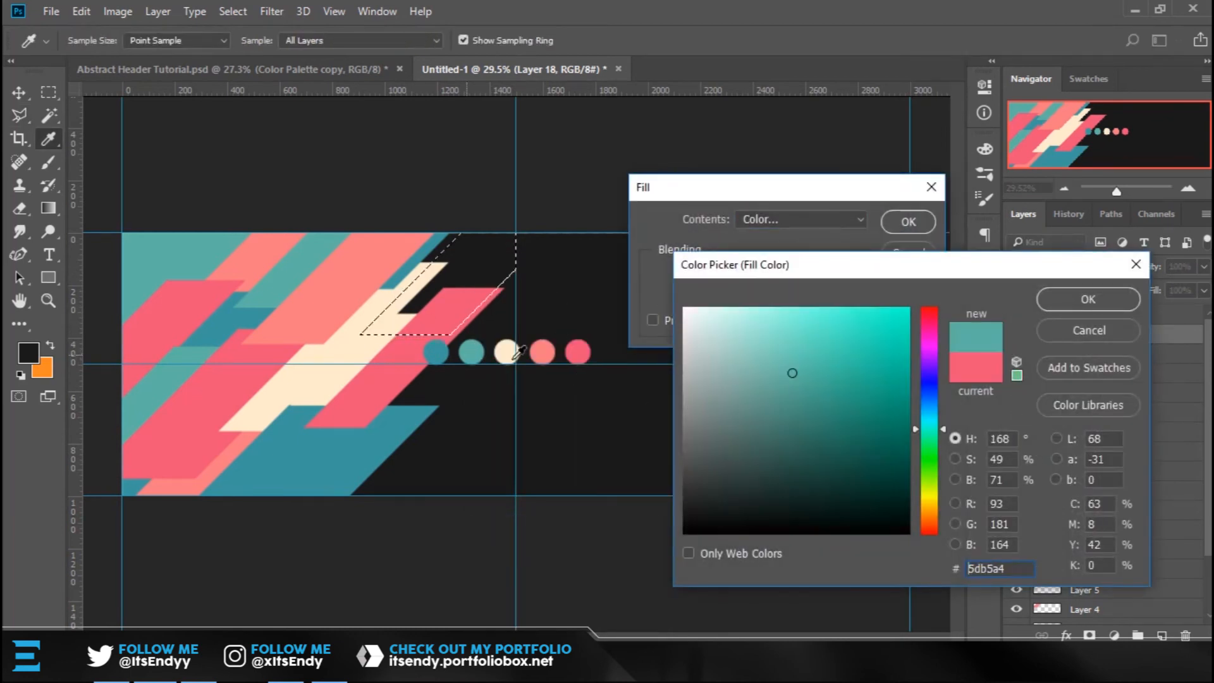
{"action": "left_click", "coordinate": [1088, 299]}
{"action": "left_click", "coordinate": [909, 222]}
{"action": "key", "text": "ctrl+d"}
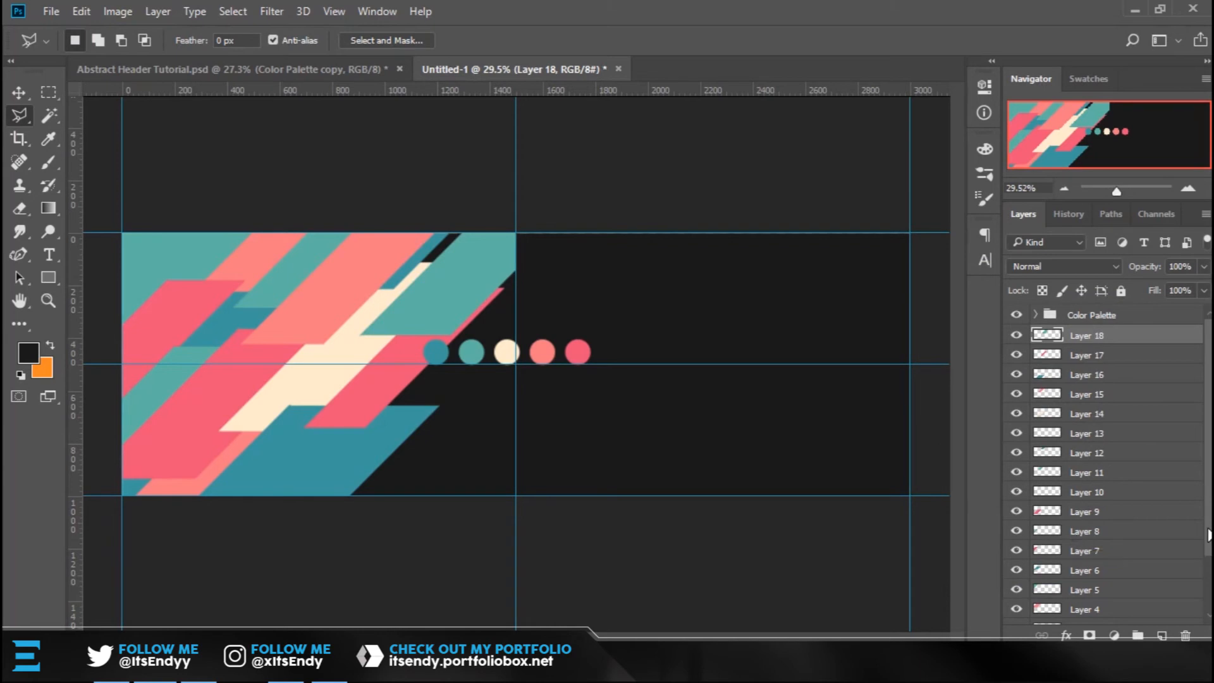
On a new layer, outline a slanted parallelogram with the Polygonal Lasso, running off the banner's top edge just before the centre guide.
{"action": "left_click", "coordinate": [1163, 635]}
{"action": "left_click", "coordinate": [416, 316]}
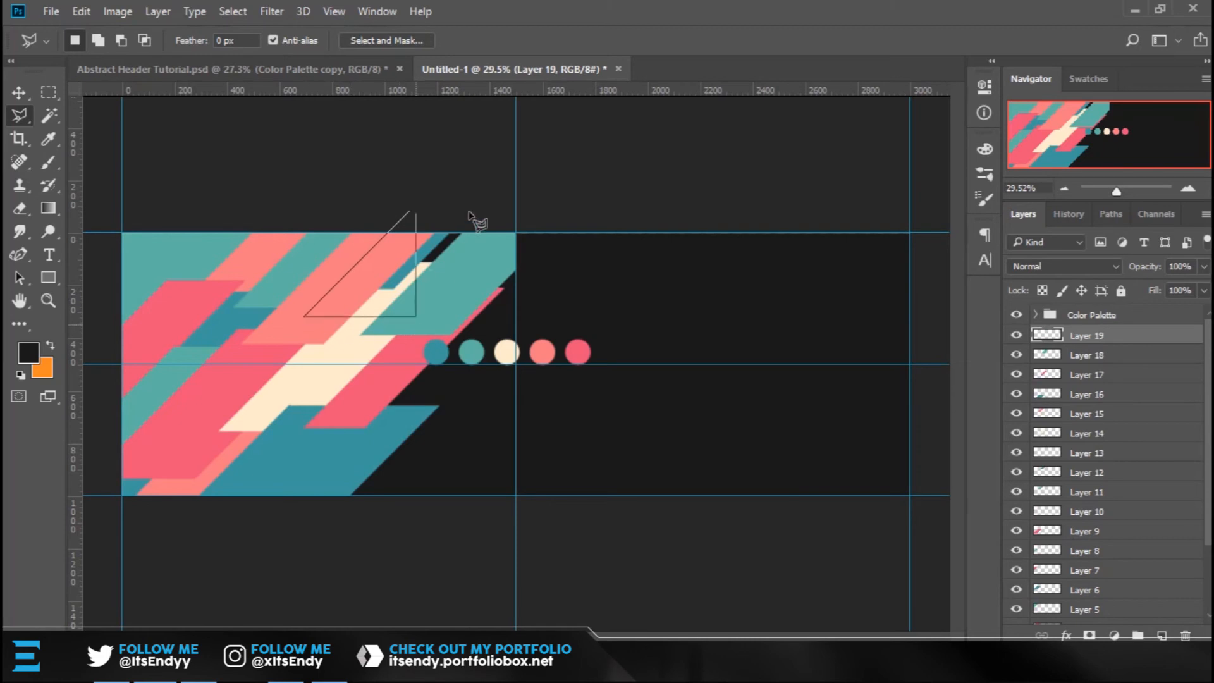
{"action": "left_click", "coordinate": [504, 229]}
{"action": "left_click", "coordinate": [516, 217]}
{"action": "left_click", "coordinate": [410, 217]}
Fill the selection at the banner's top edge with the palette's dark teal (#3c989e) and deselect it.
{"action": "right_click", "coordinate": [414, 302]}
{"action": "left_click", "coordinate": [479, 526]}
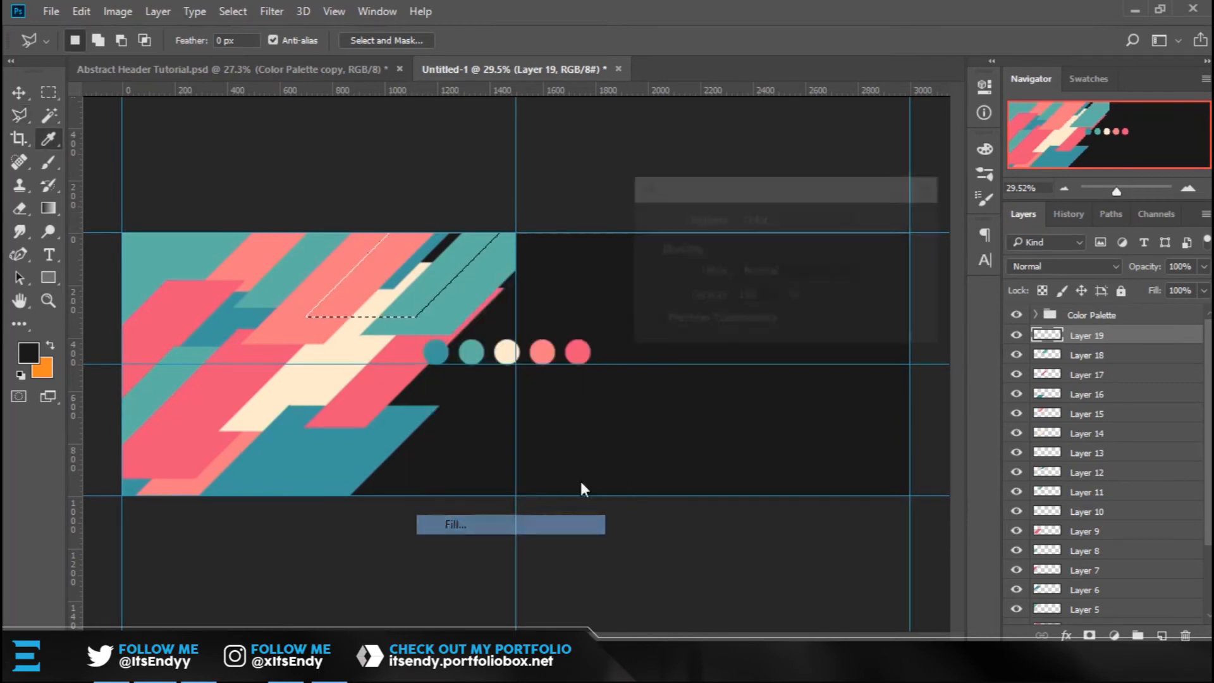
{"action": "left_click", "coordinate": [805, 218]}
{"action": "left_click", "coordinate": [731, 251]}
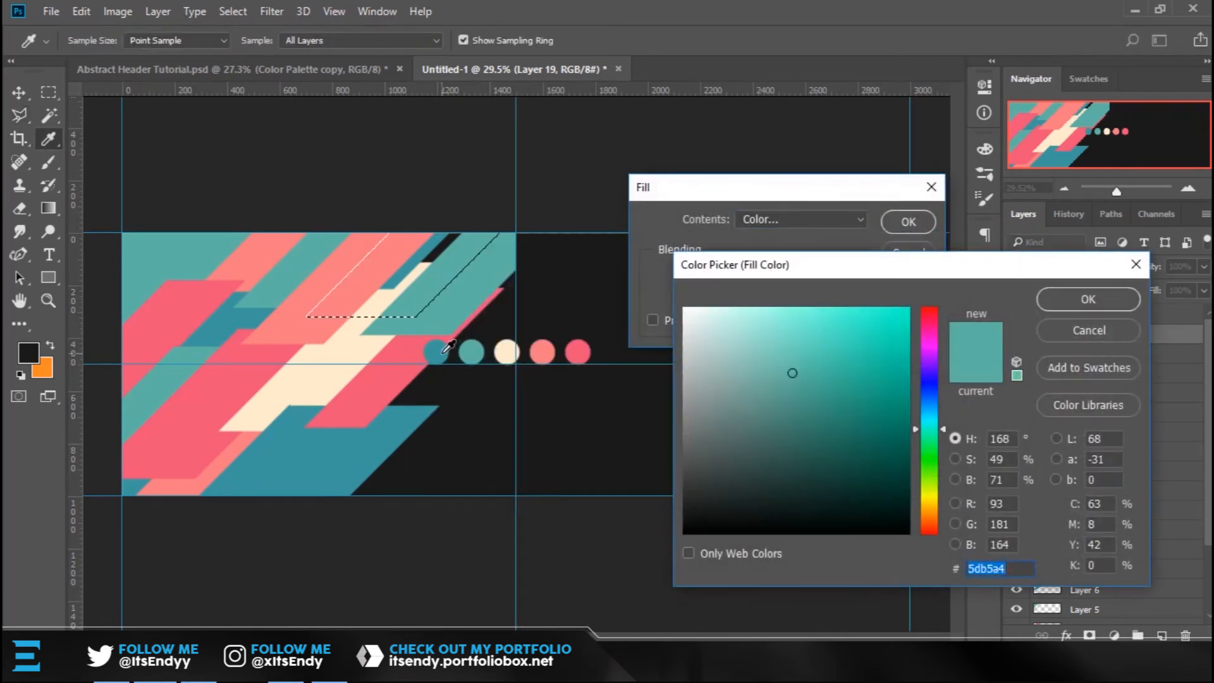
{"action": "left_click", "coordinate": [436, 352]}
{"action": "left_click", "coordinate": [1093, 298]}
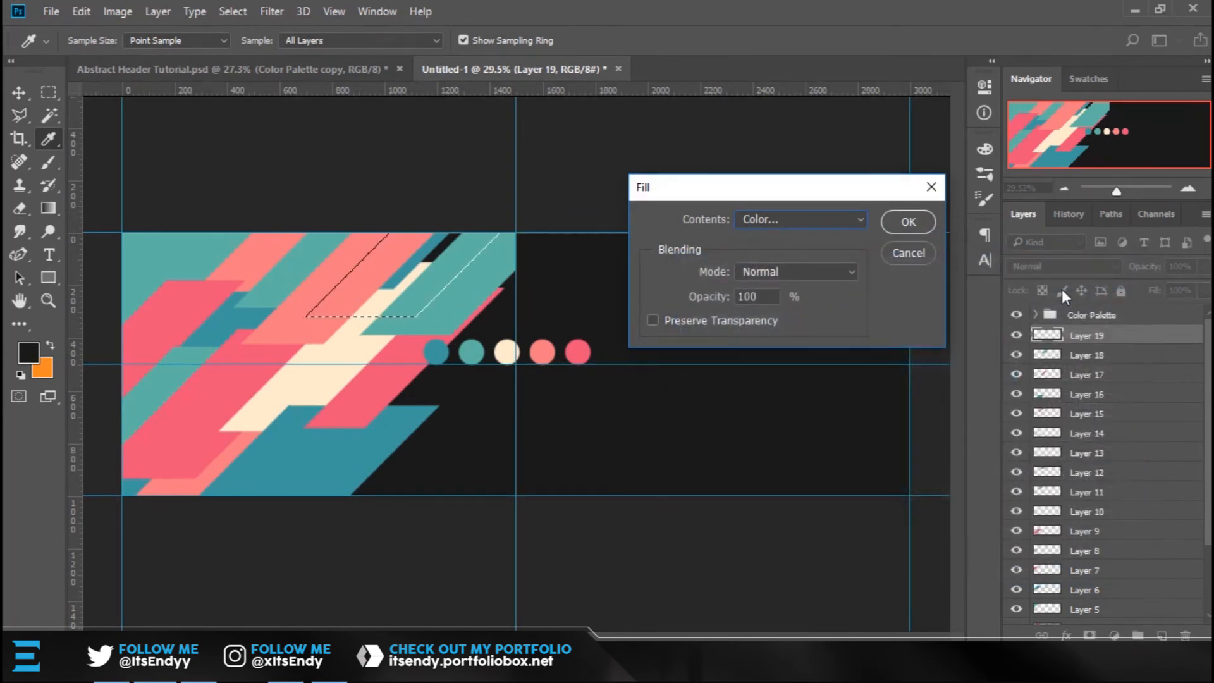
{"action": "left_click", "coordinate": [929, 220]}
{"action": "key", "text": "l"}
{"action": "key", "text": "ctrl+d"}
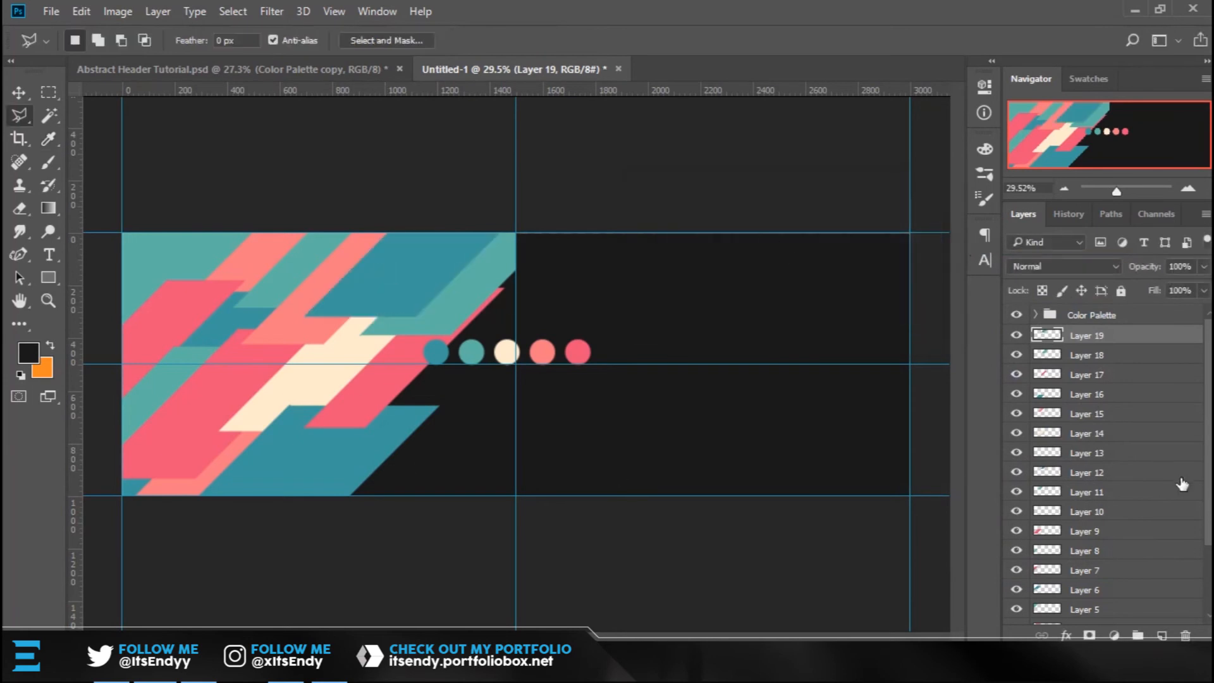
On a new layer, outline a wide slanted parallelogram from the centre guide down past the banner's bottom edge.
{"action": "left_click", "coordinate": [385, 381]}
{"action": "left_click", "coordinate": [259, 506]}
{"action": "left_click", "coordinate": [391, 506]}
{"action": "left_click", "coordinate": [515, 381]}
{"action": "left_click", "coordinate": [387, 381]}
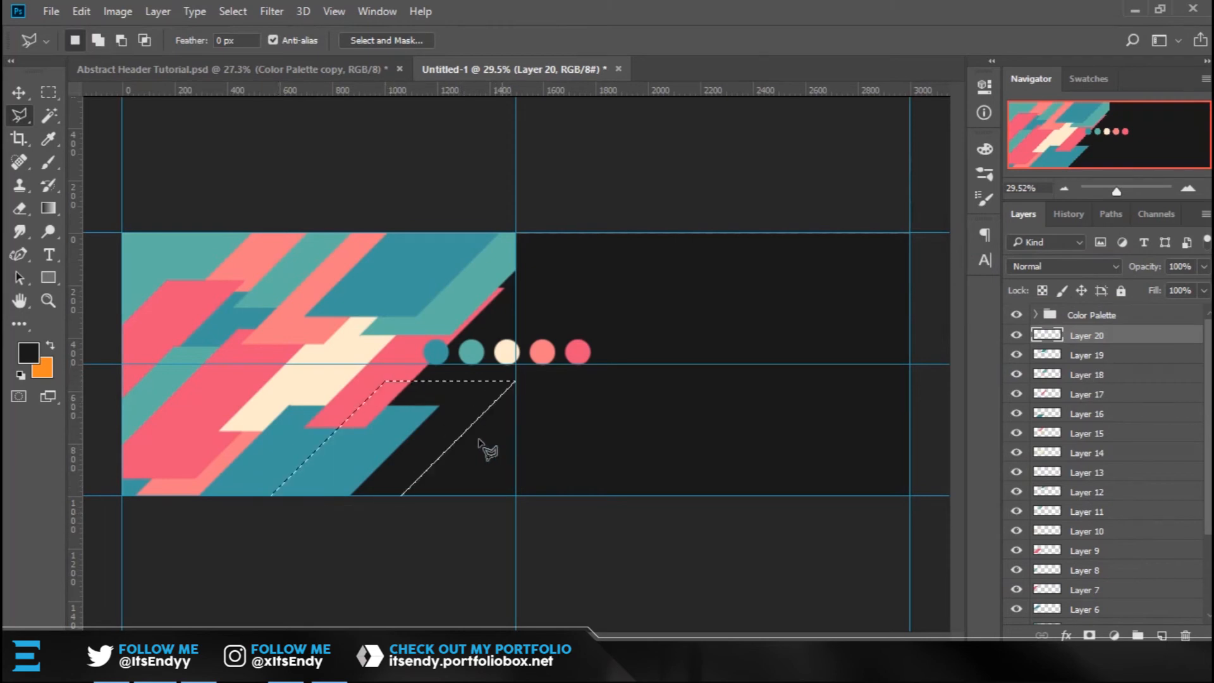
Fill the wide parallelogram at the banner's bottom edge with the palette's salmon (#f57a82) and deselect it.
{"action": "right_click", "coordinate": [412, 434]}
{"action": "left_click", "coordinate": [460, 313]}
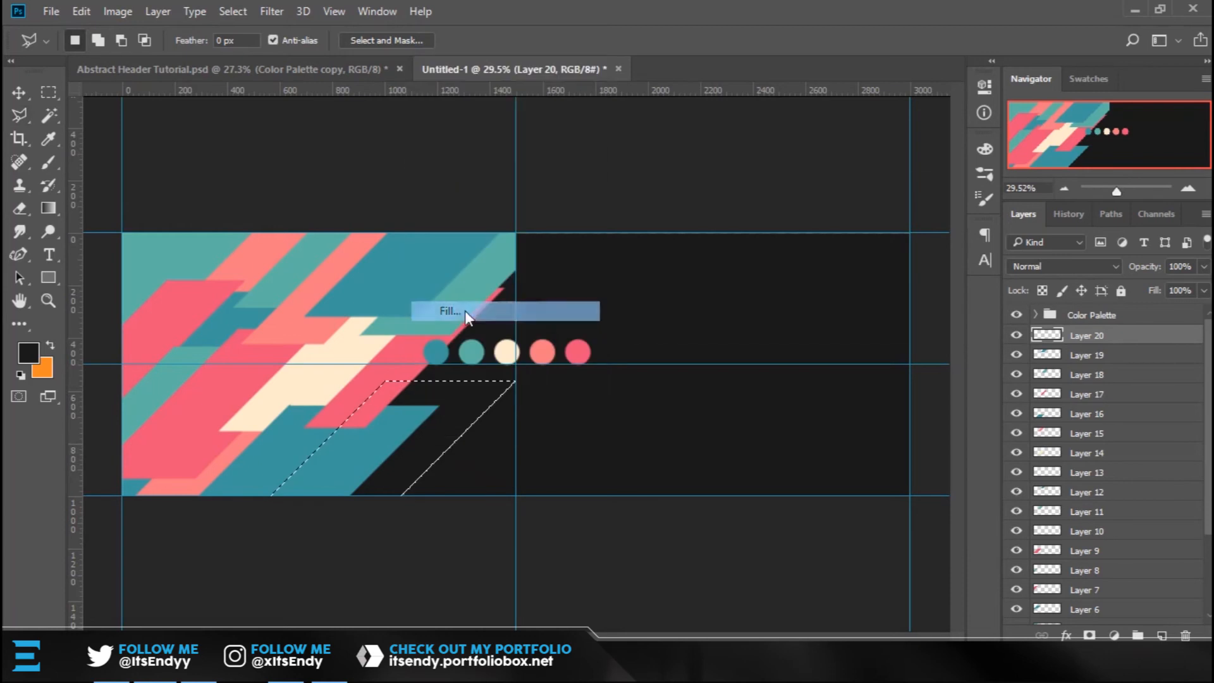
{"action": "double_click", "coordinate": [818, 217]}
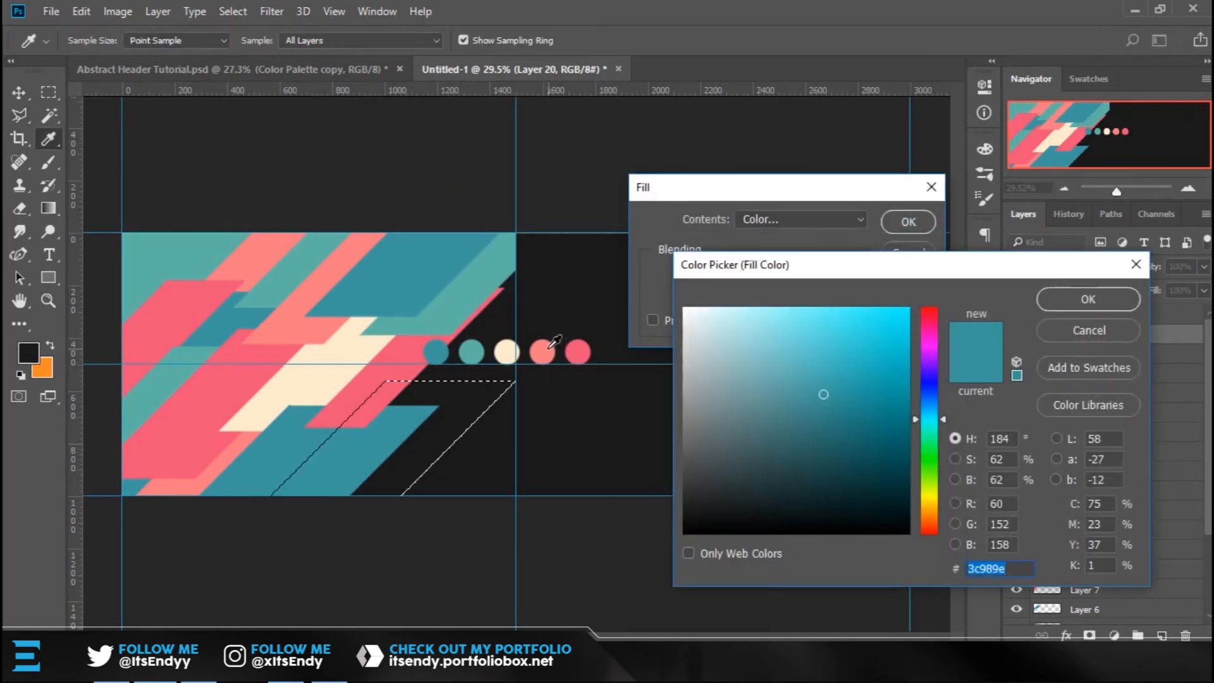
{"action": "left_click", "coordinate": [550, 347]}
{"action": "left_click", "coordinate": [1087, 299]}
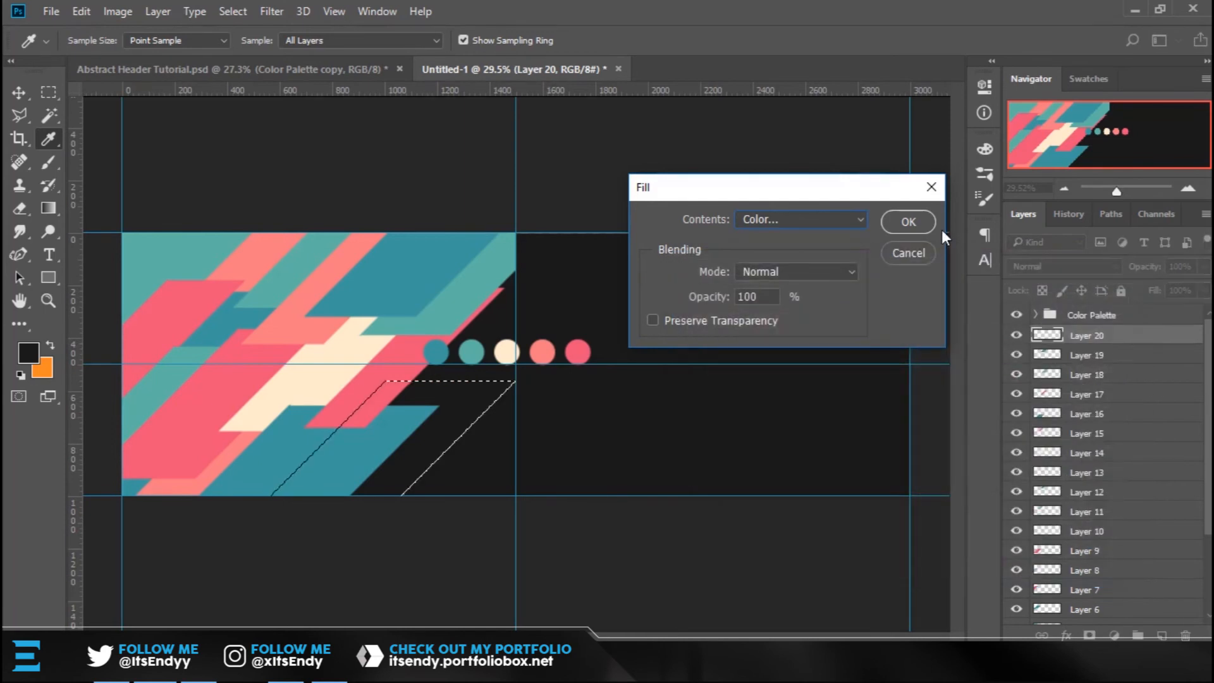
{"action": "left_click", "coordinate": [906, 223]}
{"action": "key", "text": "ctrl+d"}
On a new layer, outline a diagonal band from the centre guide down onto the salmon shape, with the Polygonal Lasso.
{"action": "left_click", "coordinate": [1165, 635]}
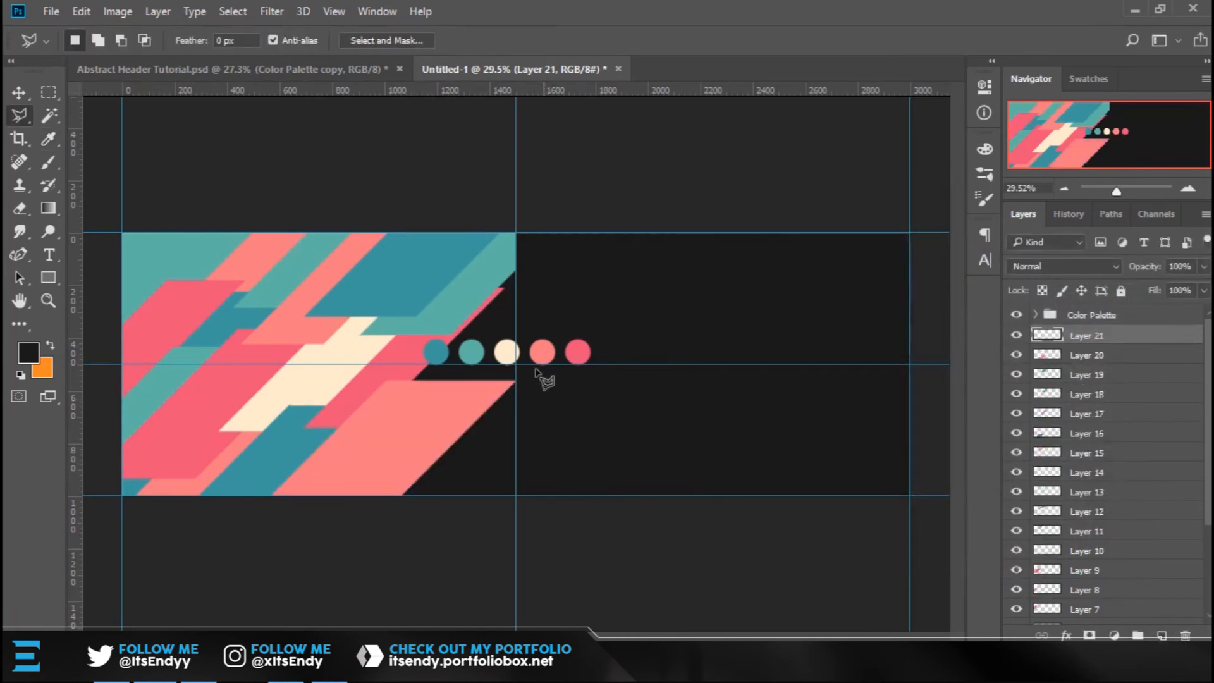
{"action": "left_click", "coordinate": [451, 313]}
{"action": "left_click", "coordinate": [409, 432]}
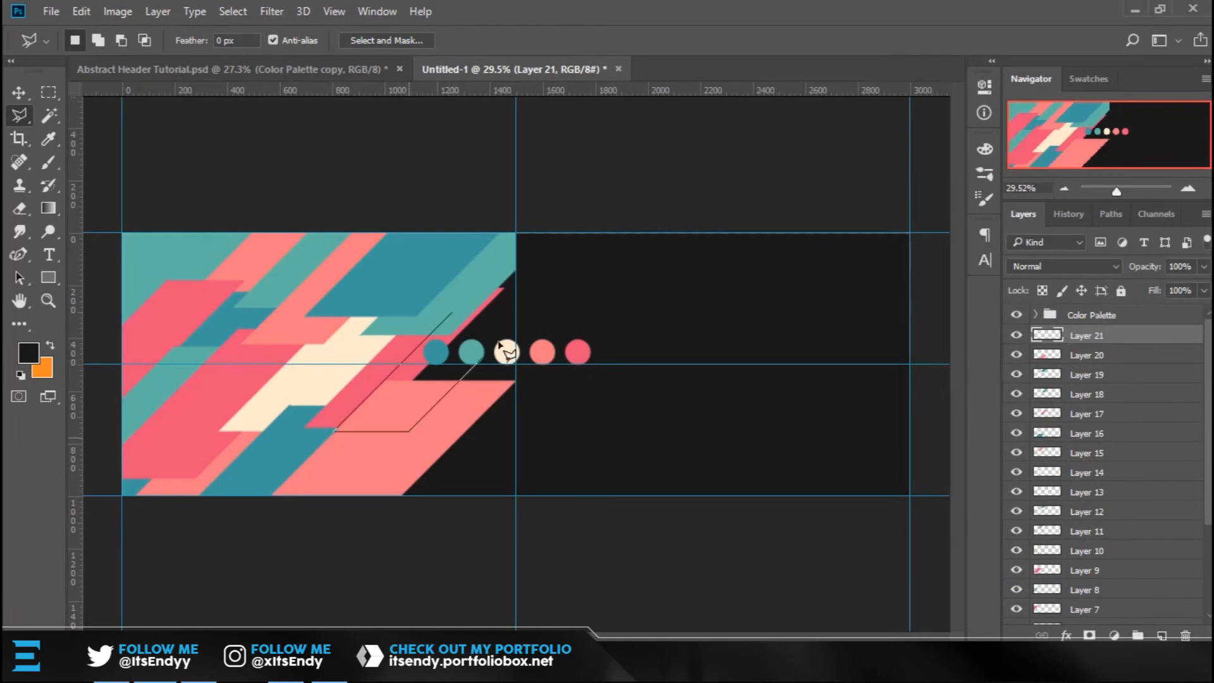
{"action": "left_click", "coordinate": [516, 313]}
{"action": "left_click", "coordinate": [451, 315]}
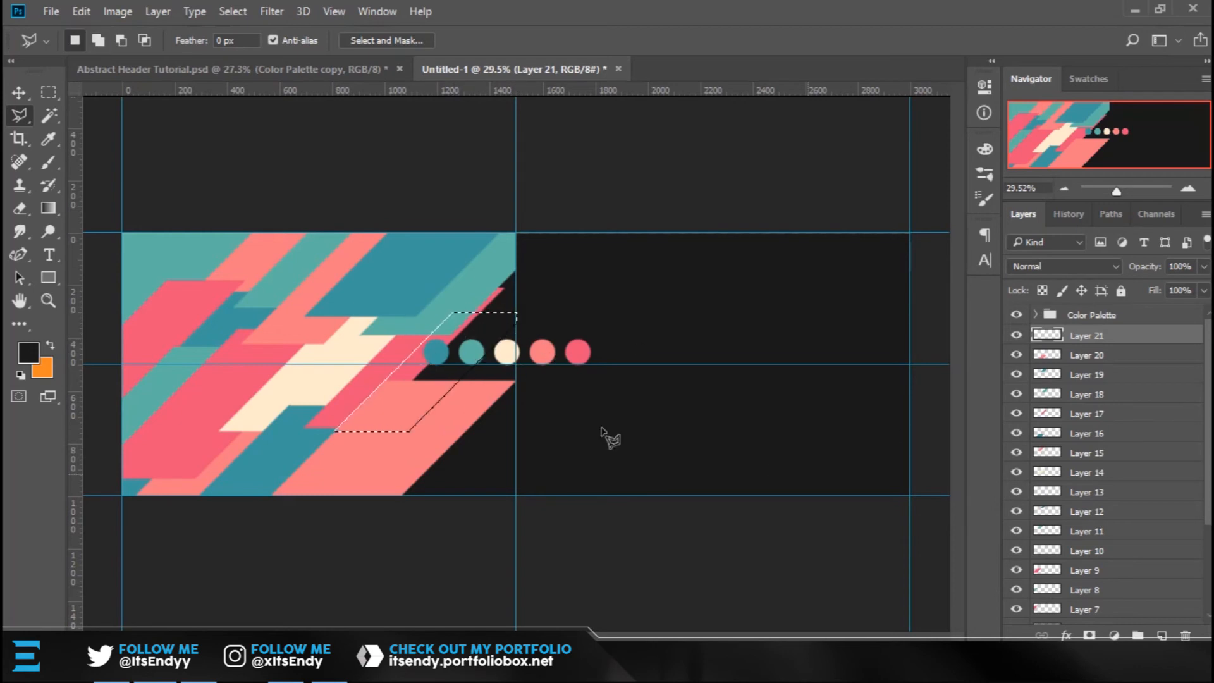
Fill the diagonal band above the salmon shape with the palette's cream (#ffebcd) and deselect it.
{"action": "right_click", "coordinate": [477, 332]}
{"action": "left_click", "coordinate": [544, 525]}
{"action": "left_click", "coordinate": [775, 221]}
{"action": "left_click", "coordinate": [772, 221]}
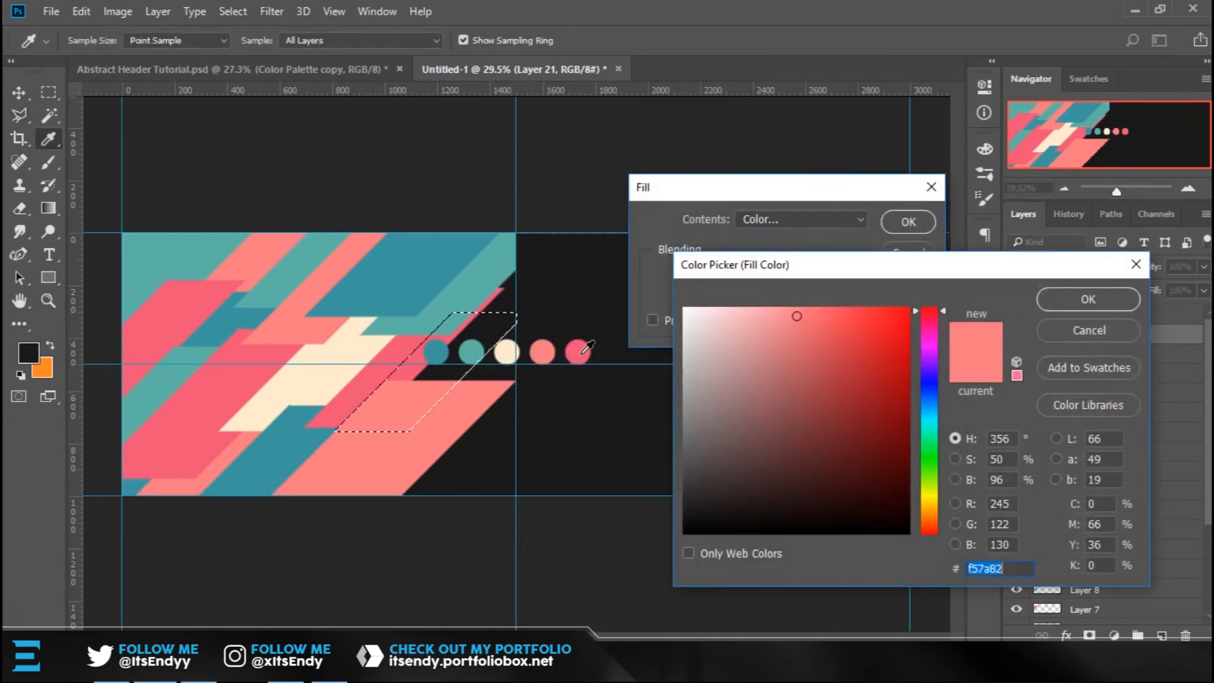
{"action": "left_click", "coordinate": [508, 352]}
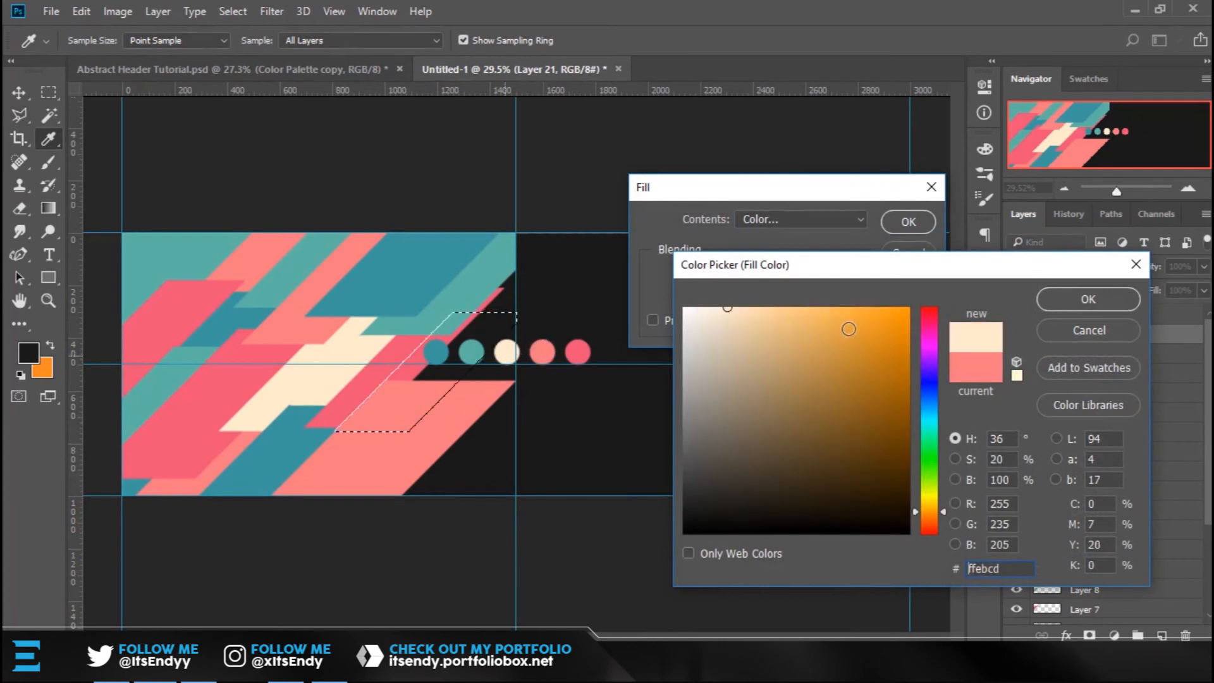
{"action": "left_click", "coordinate": [1082, 296]}
{"action": "left_click", "coordinate": [908, 221]}
{"action": "key", "text": "ctrl+d"}
On a new layer, outline a triangle against the centre guide, between the light teal shape and the cream band.
{"action": "left_click", "coordinate": [1163, 635]}
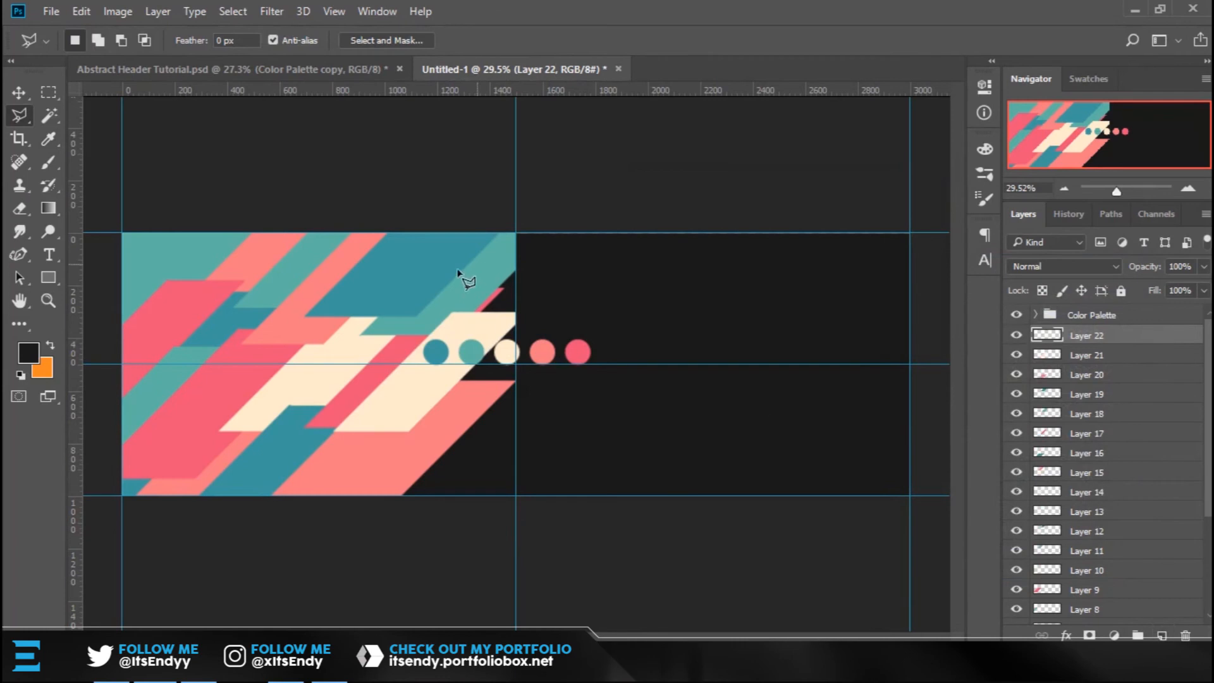
{"action": "left_click", "coordinate": [455, 314]}
{"action": "left_click", "coordinate": [515, 314]}
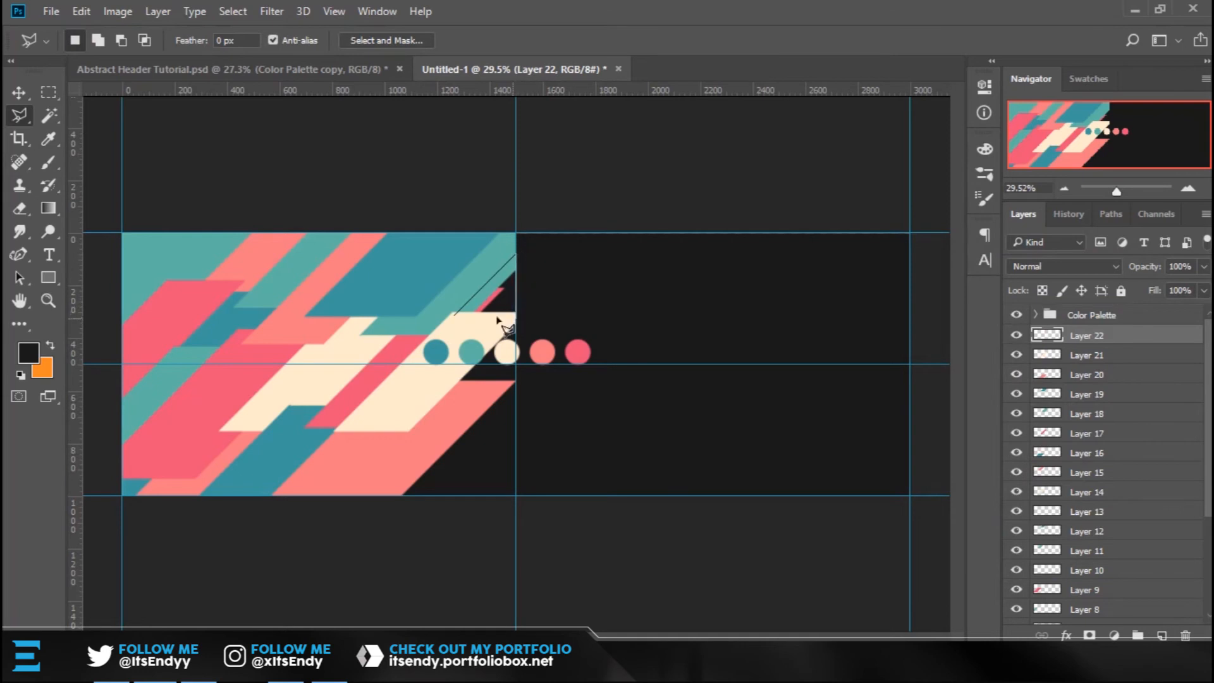
{"action": "left_click", "coordinate": [455, 316]}
Fill the triangle against the centre guide with the palette's pink (#ed5276) and deselect it.
{"action": "right_click", "coordinate": [494, 273]}
{"action": "left_click", "coordinate": [534, 523]}
{"action": "left_click", "coordinate": [800, 220]}
{"action": "left_click", "coordinate": [807, 225]}
{"action": "left_click", "coordinate": [577, 352]}
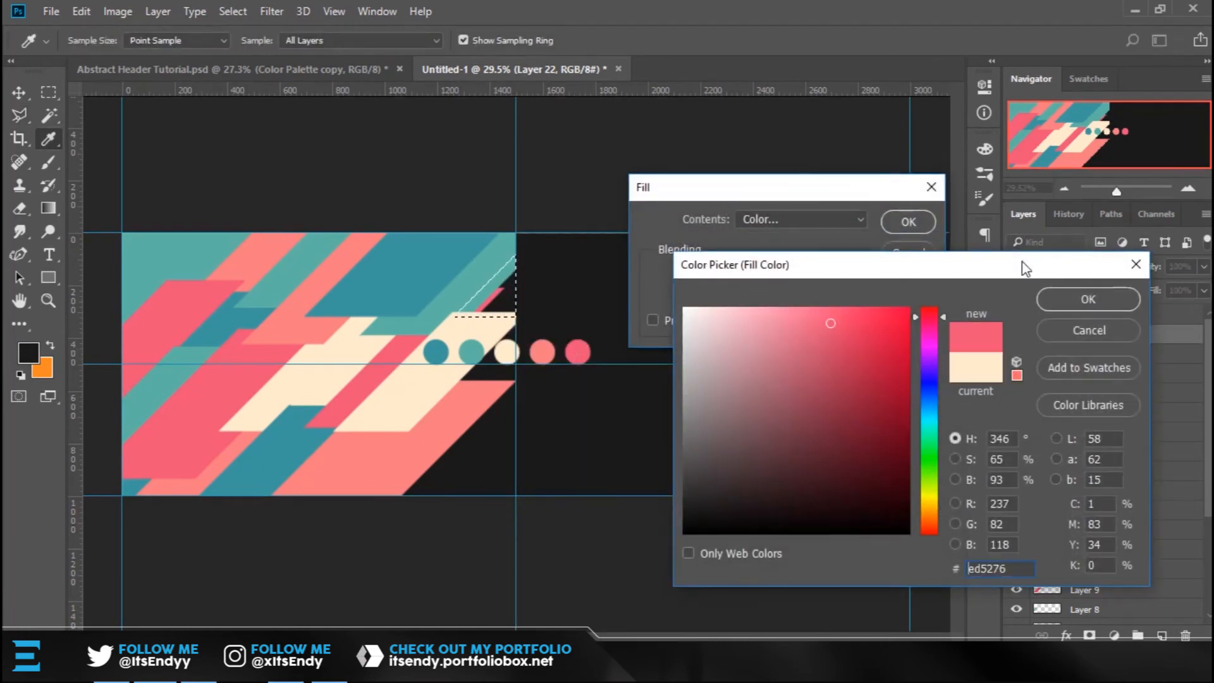
{"action": "left_click", "coordinate": [1088, 299]}
{"action": "left_click", "coordinate": [905, 221]}
{"action": "key", "text": "ctrl+d"}
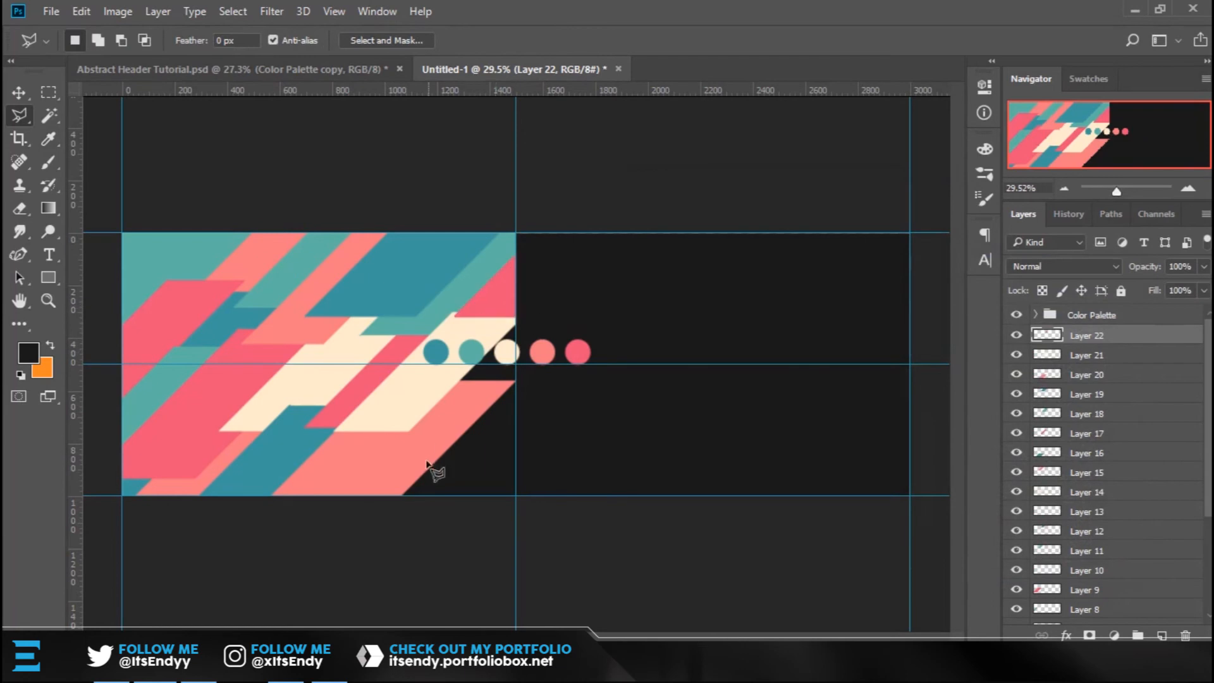
Outline a slanted shape where the centre guide meets the banner's bottom edge, and add a new layer for it.
{"action": "left_click", "coordinate": [365, 509]}
{"action": "left_click", "coordinate": [455, 420]}
{"action": "left_click", "coordinate": [515, 420]}
{"action": "left_click", "coordinate": [516, 454]}
{"action": "left_click", "coordinate": [461, 509], "text": "shift"}
{"action": "double_click", "coordinate": [363, 524]}
{"action": "left_click", "coordinate": [1162, 635]}
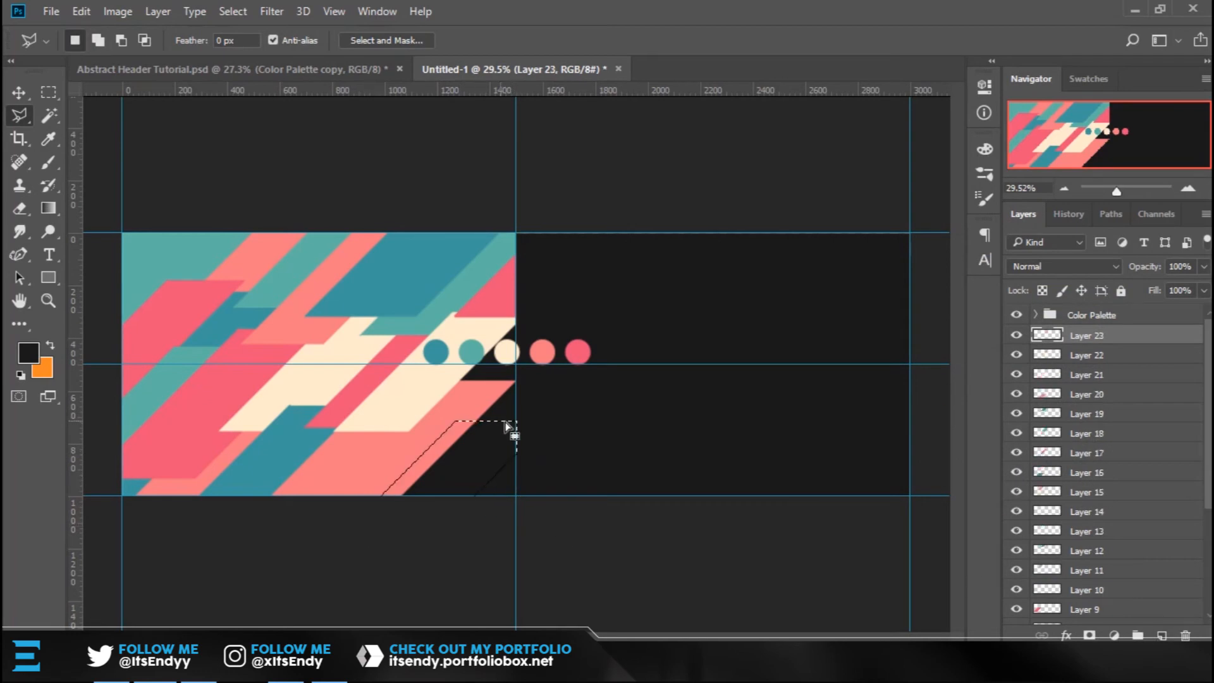
Fill the slanted shape at the foot of the centre guide with the palette's dark teal (#3c989e) and deselect it.
{"action": "right_click", "coordinate": [502, 445]}
{"action": "left_click", "coordinate": [531, 321]}
{"action": "left_click", "coordinate": [819, 225]}
{"action": "left_click", "coordinate": [817, 223]}
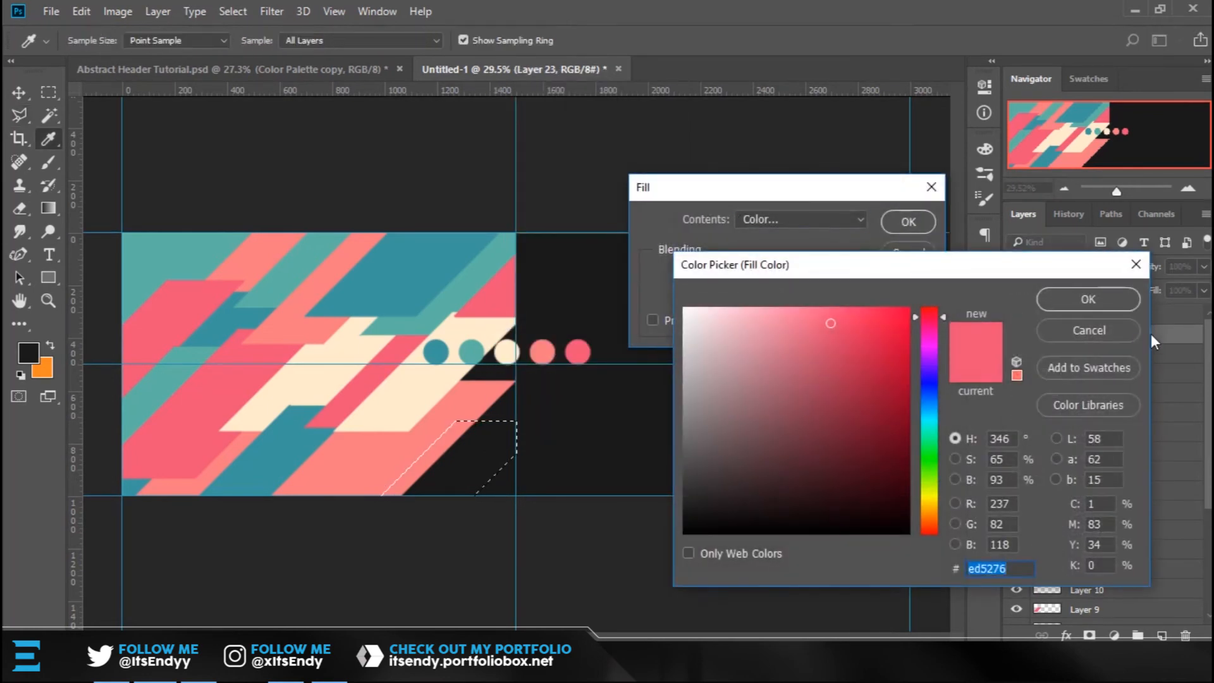
{"action": "left_click", "coordinate": [1089, 330]}
{"action": "left_click", "coordinate": [761, 220]}
{"action": "left_click", "coordinate": [762, 223]}
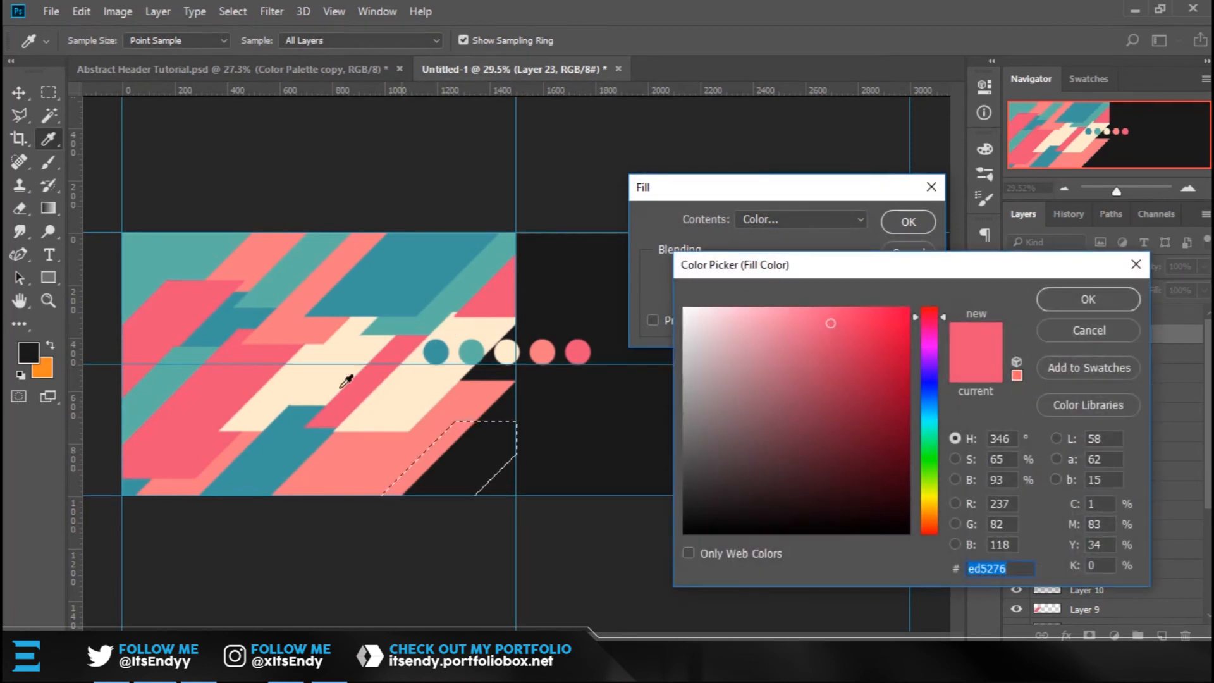
{"action": "left_click", "coordinate": [435, 351]}
{"action": "left_click", "coordinate": [1086, 299]}
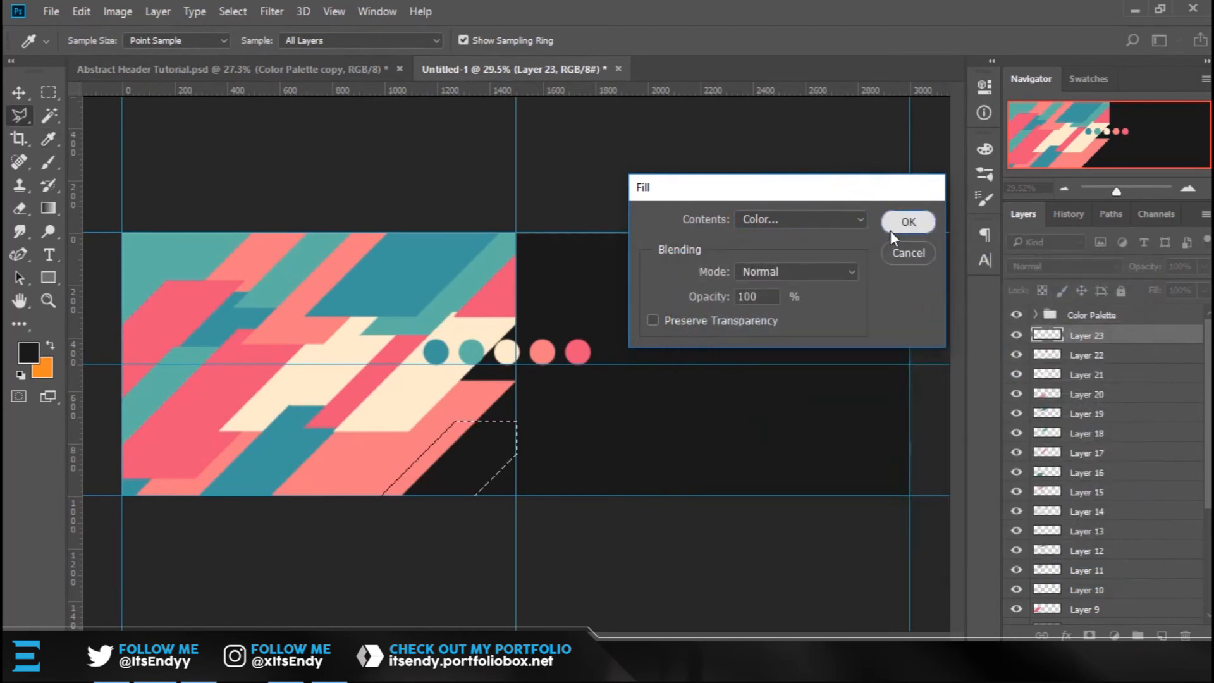
{"action": "left_click", "coordinate": [909, 222]}
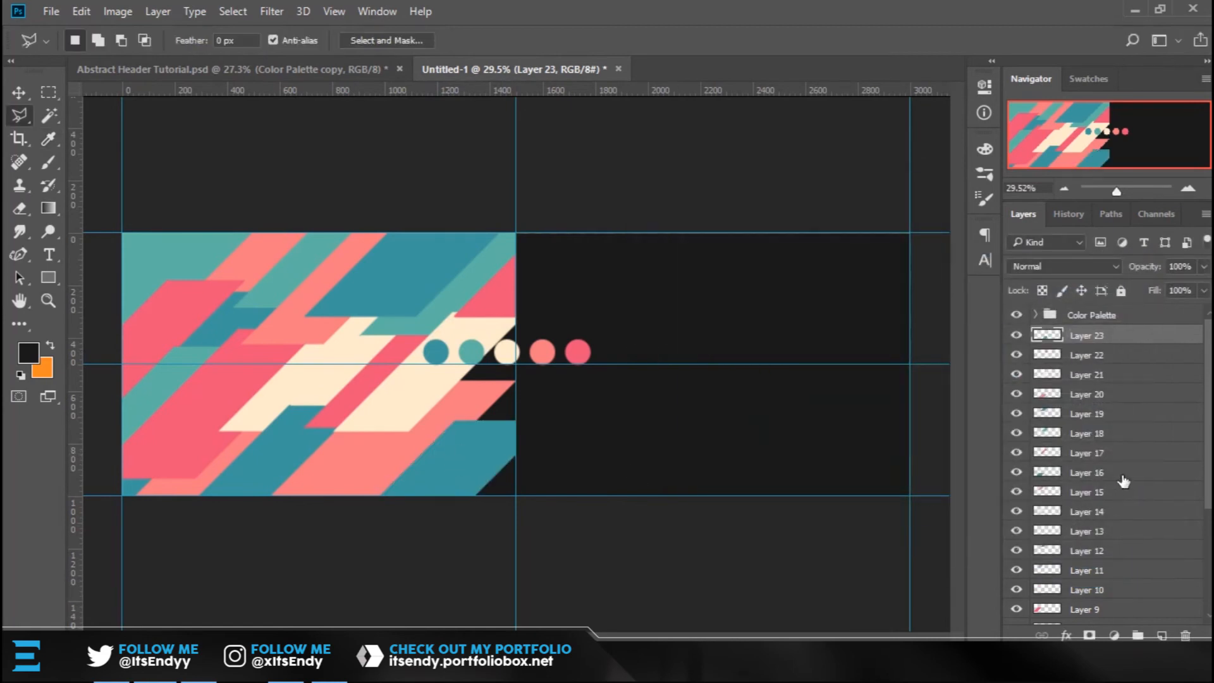
On a new layer, outline a five-sided diagonal shape against the centre guide, overlapping the cream, salmon and dark teal shapes.
{"action": "left_click", "coordinate": [1160, 636]}
{"action": "left_click", "coordinate": [374, 449]}
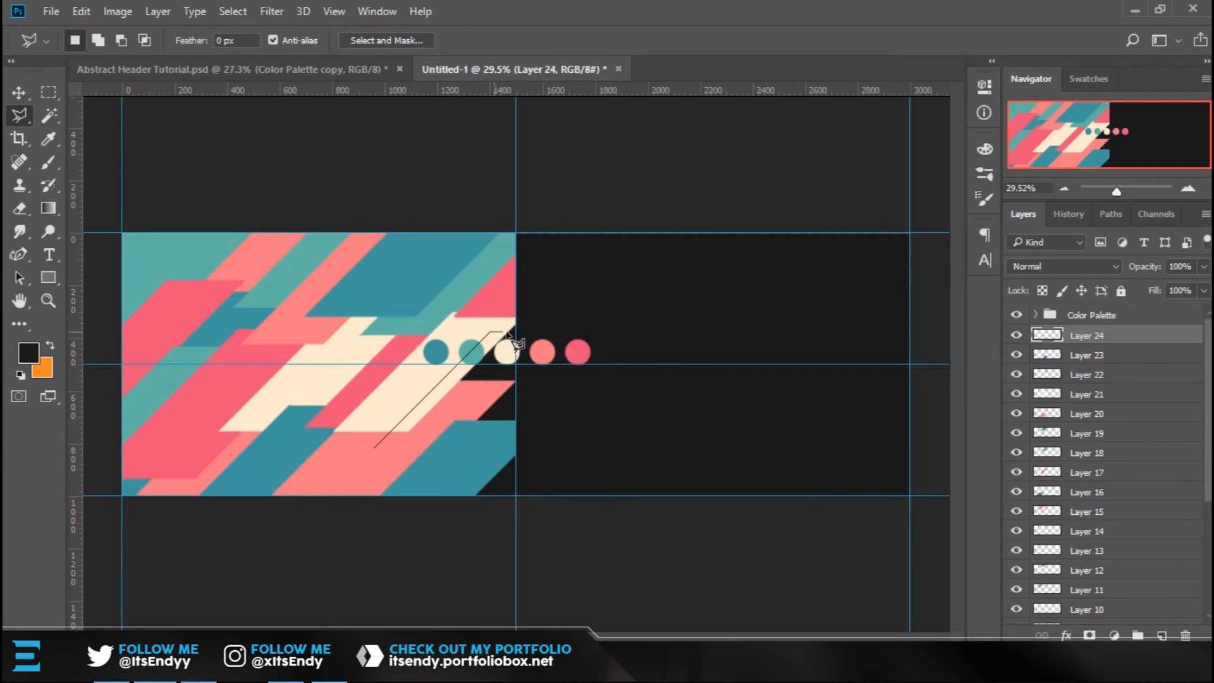
{"action": "left_click", "coordinate": [516, 332]}
{"action": "left_click", "coordinate": [515, 391]}
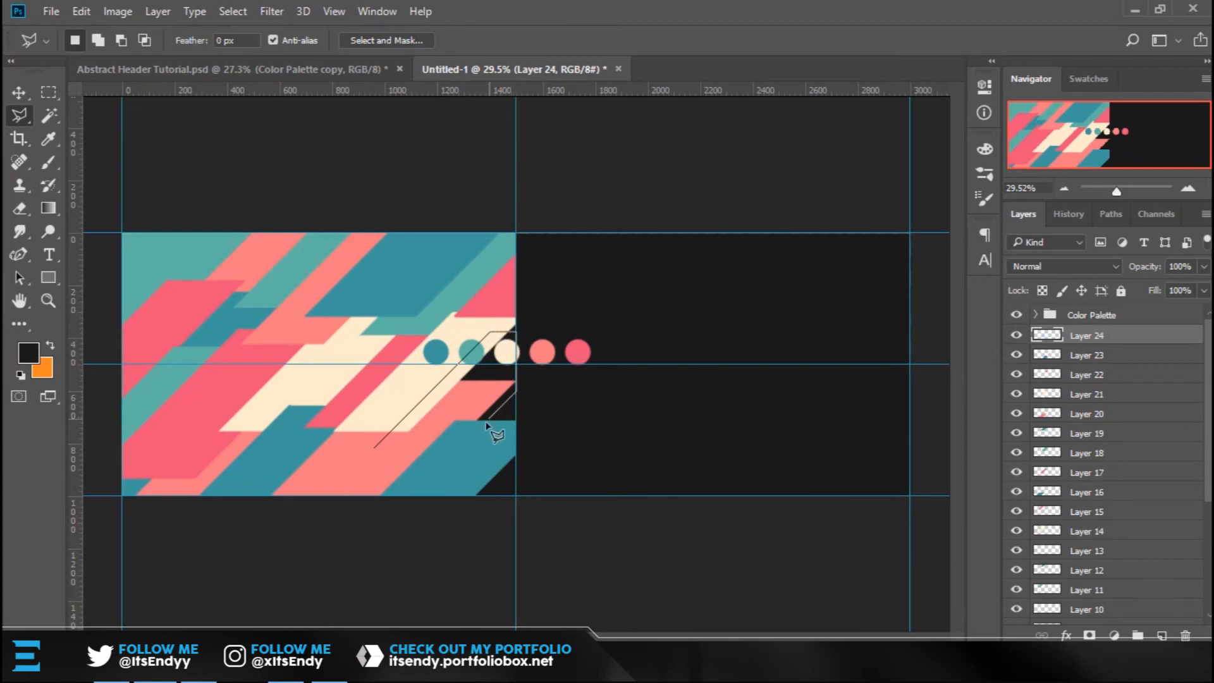
{"action": "left_click", "coordinate": [461, 449]}
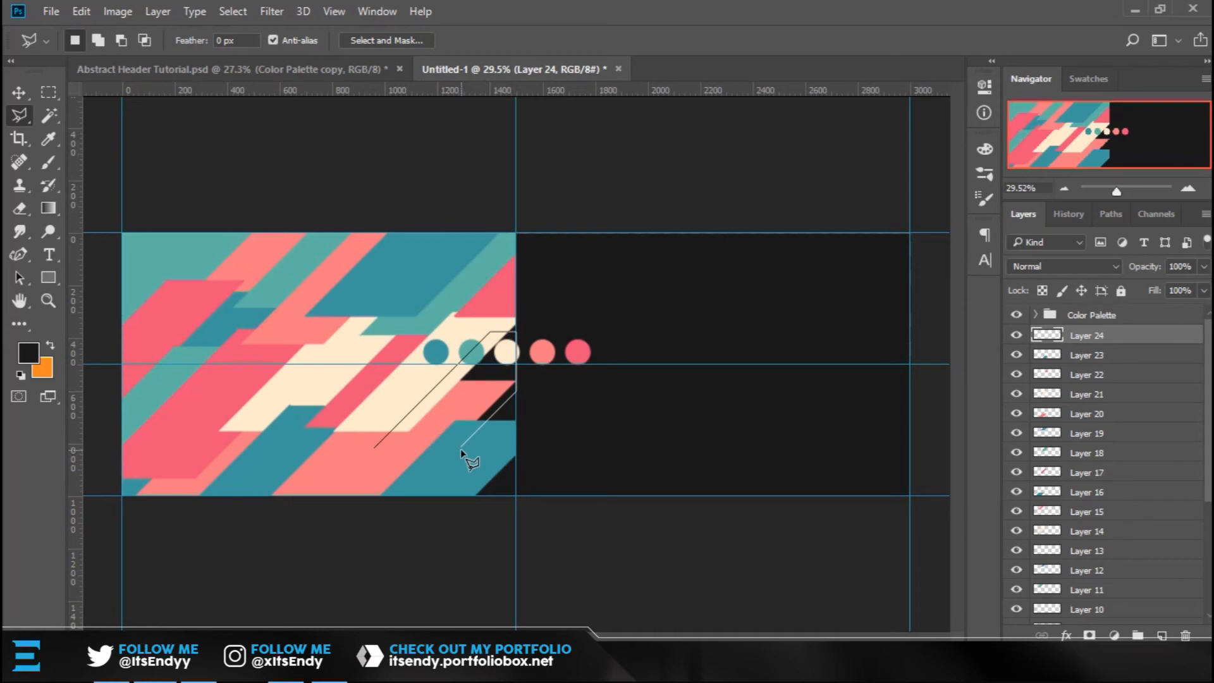
{"action": "left_click", "coordinate": [375, 452]}
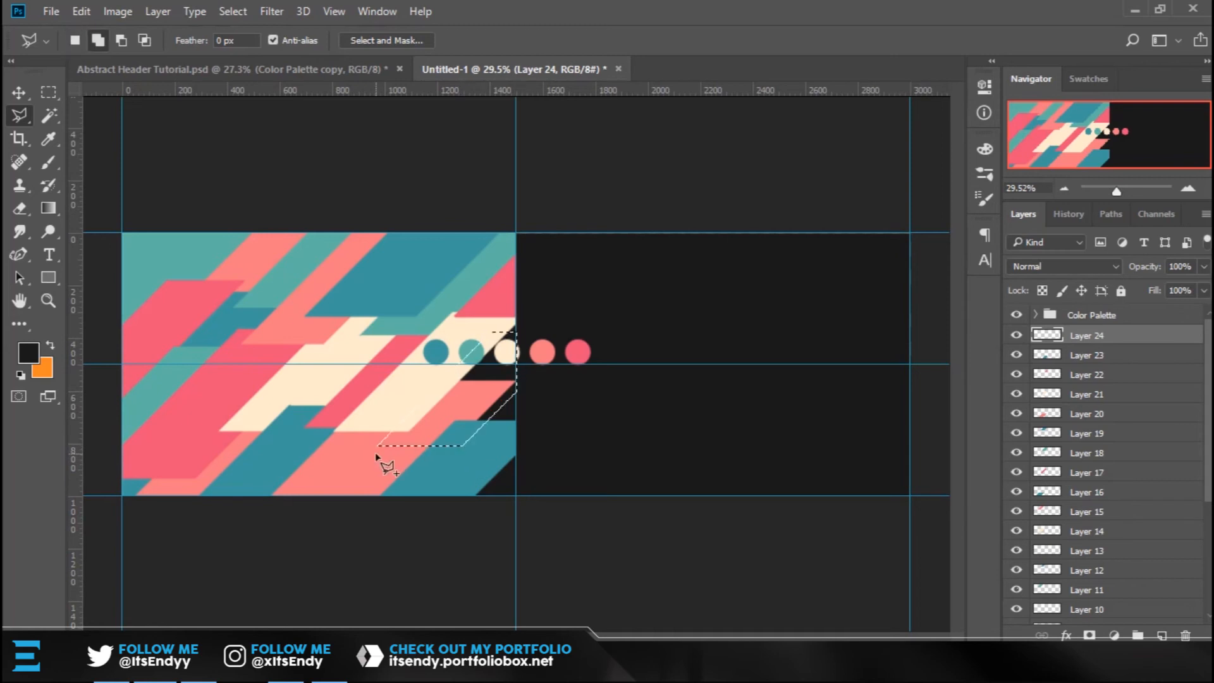
Fill the five-sided shape overlapping the cream and salmon areas with the palette's light teal (#5db5a4) and deselect it.
{"action": "right_click", "coordinate": [435, 439]}
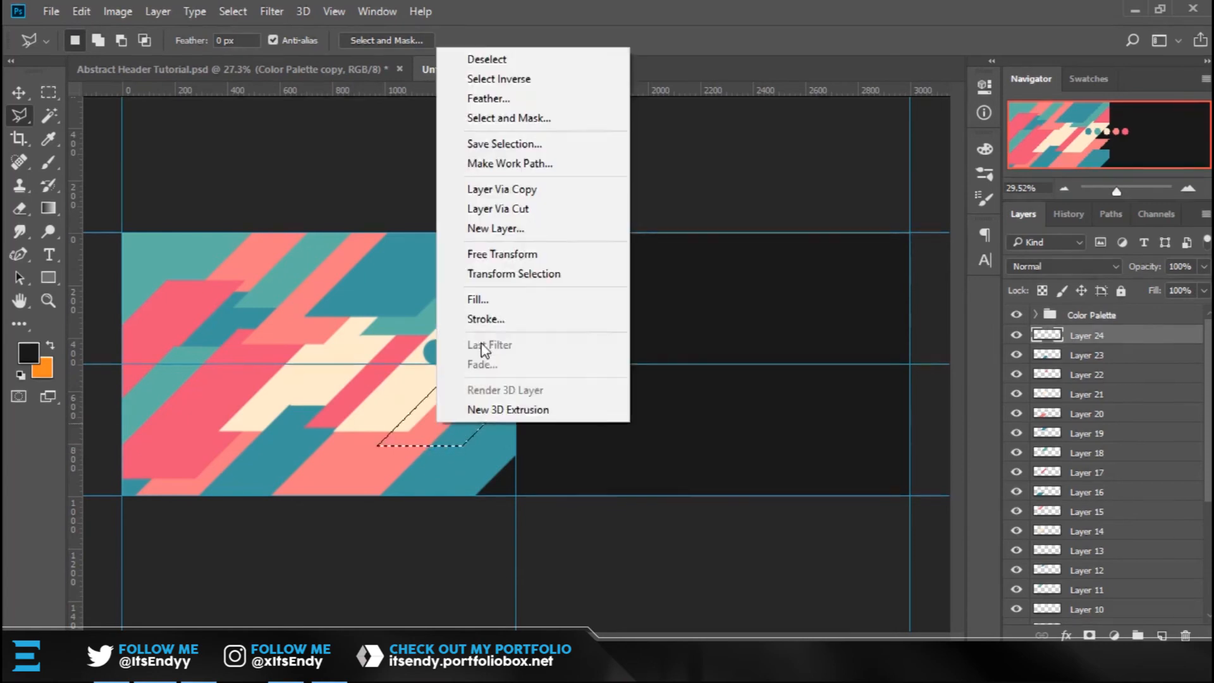
{"action": "left_click", "coordinate": [496, 296]}
{"action": "left_click", "coordinate": [811, 219]}
{"action": "left_click", "coordinate": [811, 215]}
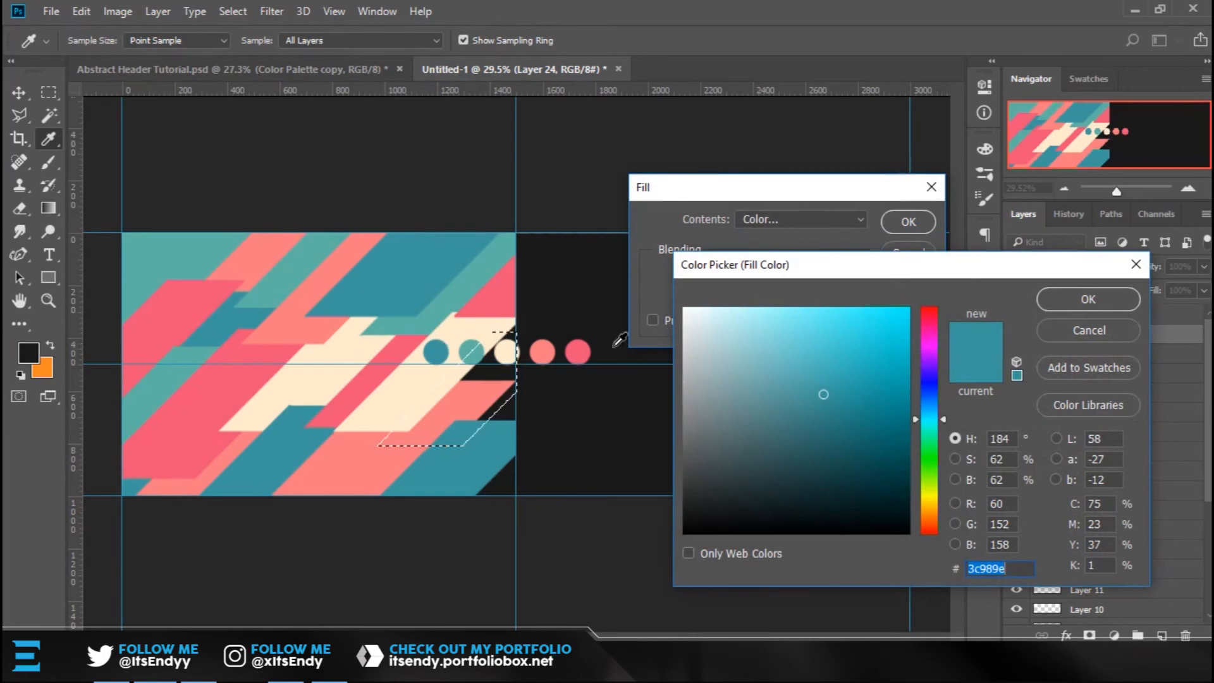
{"action": "left_click", "coordinate": [472, 350]}
{"action": "left_click", "coordinate": [1078, 301]}
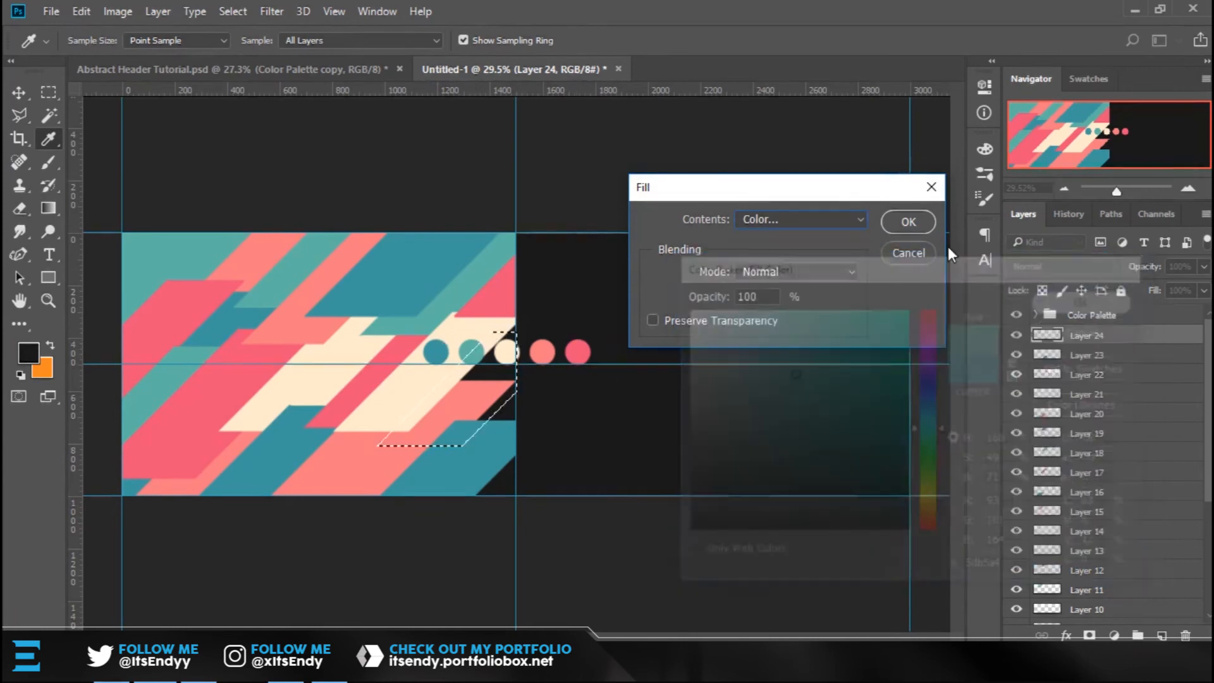
{"action": "left_click", "coordinate": [908, 221]}
{"action": "key", "text": "ctrl+d"}
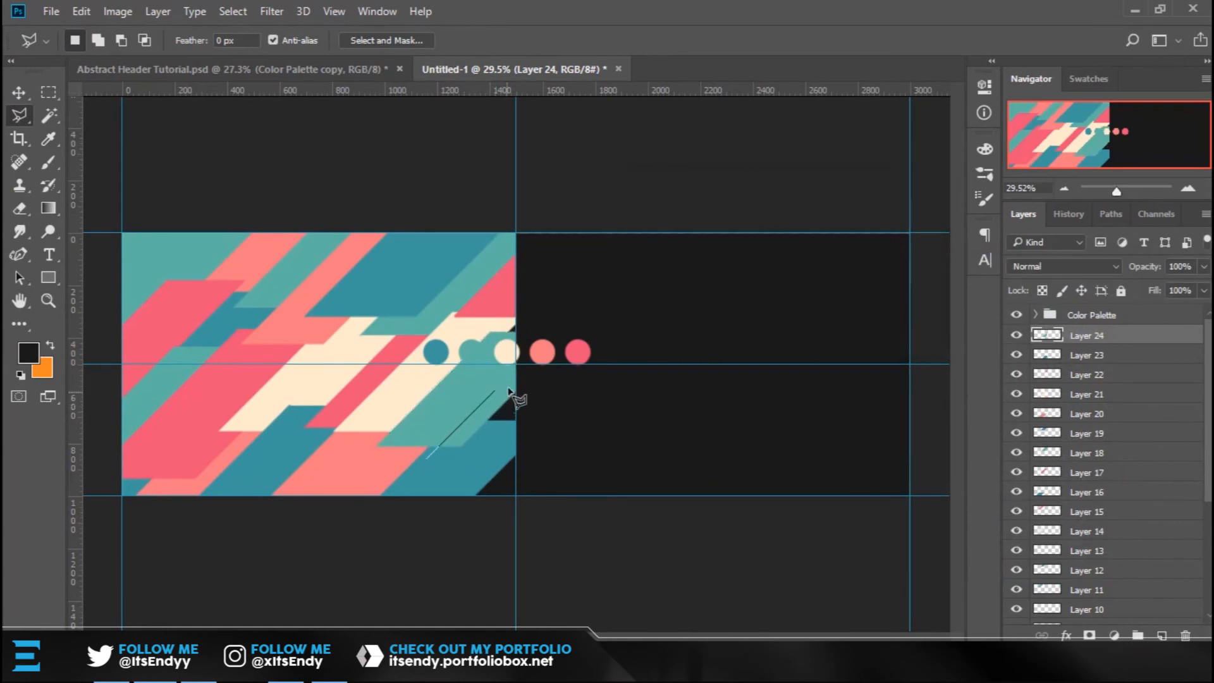
Outline a slanted shape along the newest light teal shape's lower edge up to the centre guide, and add a new layer.
{"action": "left_click", "coordinate": [516, 370]}
{"action": "left_click", "coordinate": [491, 460]}
{"action": "double_click", "coordinate": [427, 461]}
{"action": "left_click", "coordinate": [1162, 635]}
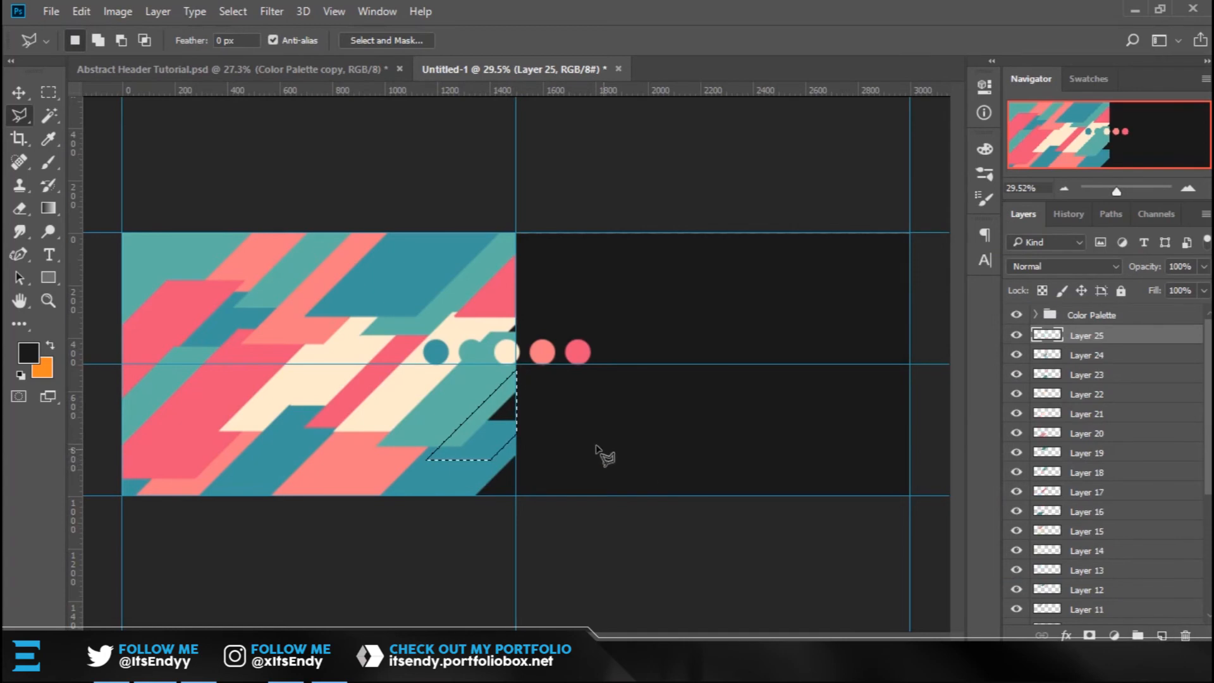
Fill the slanted selection below the newest light teal shape with the palette's salmon (#f57a82) and deselect it.
{"action": "right_click", "coordinate": [496, 436]}
{"action": "left_click", "coordinate": [562, 310]}
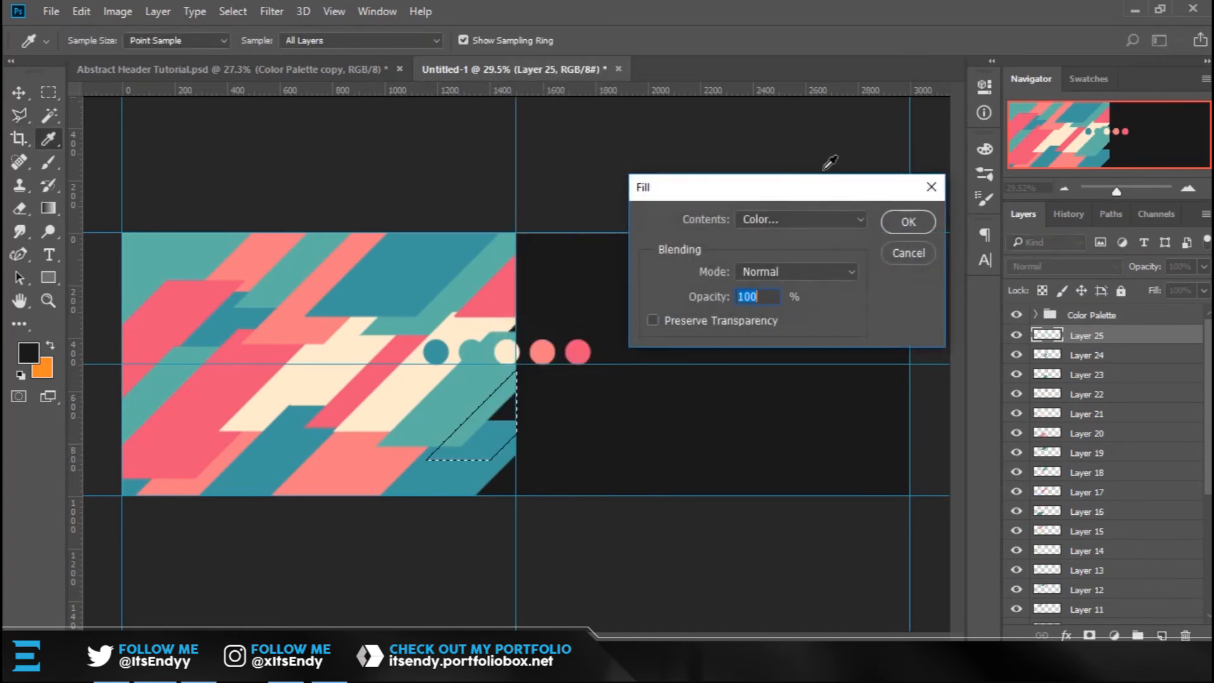
{"action": "left_click", "coordinate": [778, 215]}
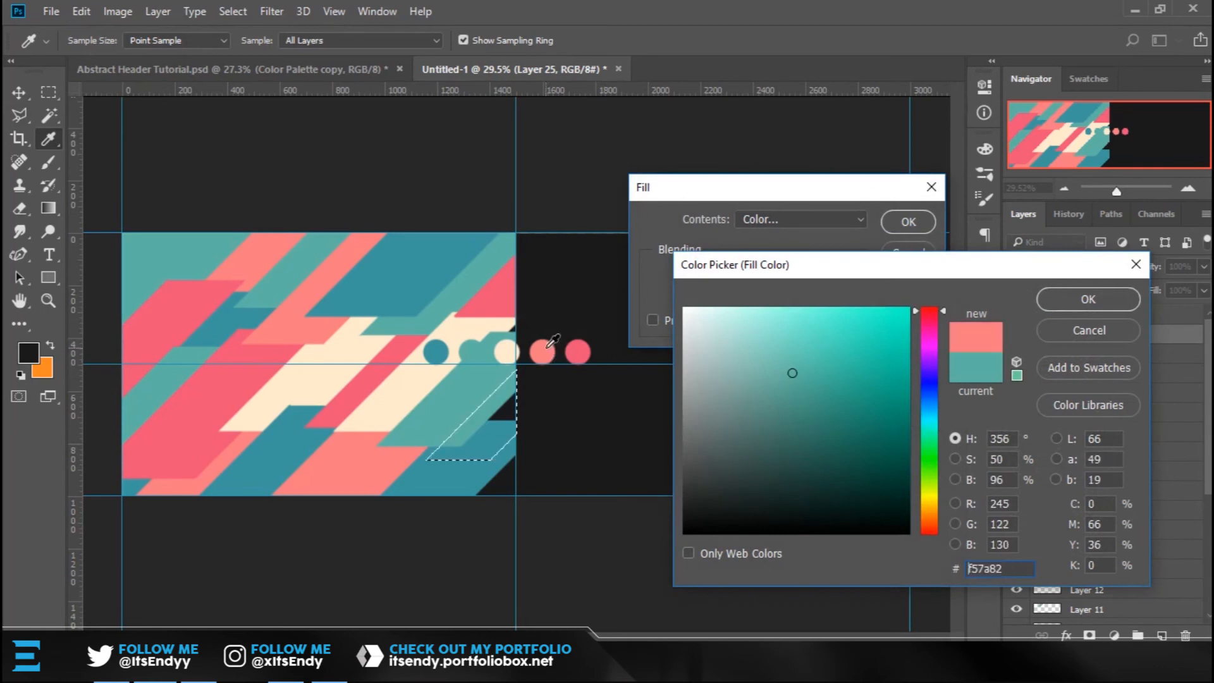
{"action": "left_click", "coordinate": [574, 353]}
{"action": "left_click", "coordinate": [1088, 299]}
{"action": "left_click", "coordinate": [908, 218]}
{"action": "key", "text": "ctrl+d"}
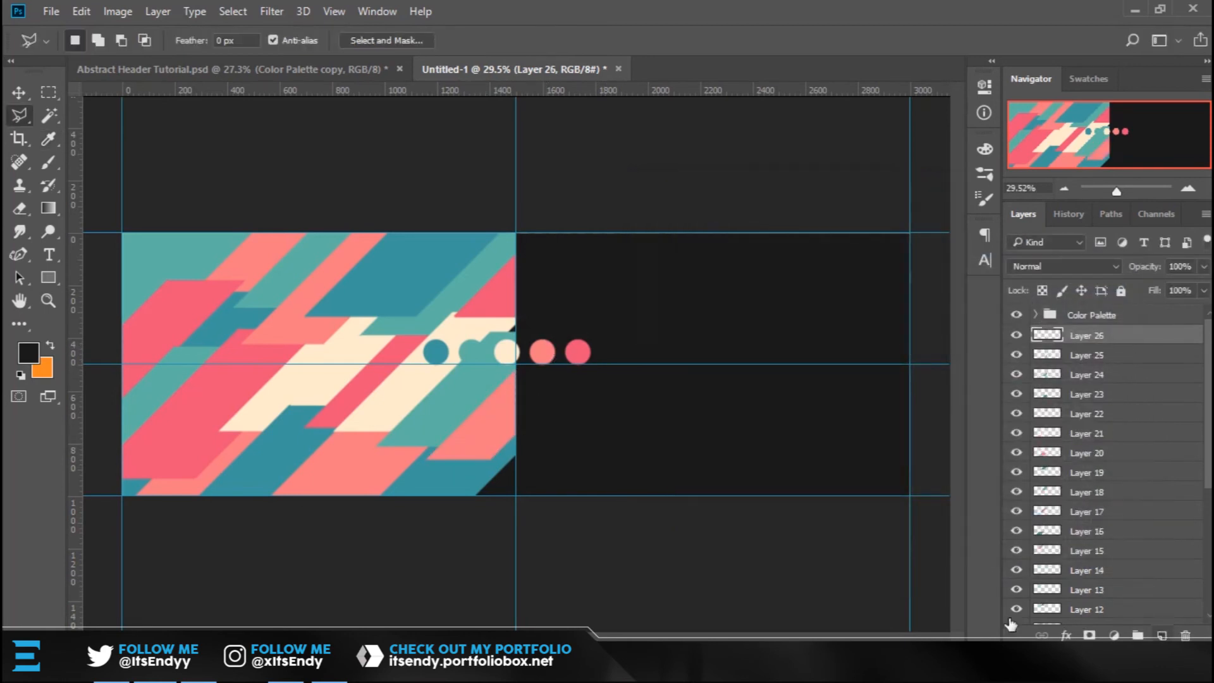
Outline a triangle covering the dark corner at the foot of the centre guide, slightly overlapping the dark teal shape.
{"action": "left_click", "coordinate": [454, 505]}
{"action": "left_click", "coordinate": [517, 445]}
{"action": "left_click", "coordinate": [515, 505]}
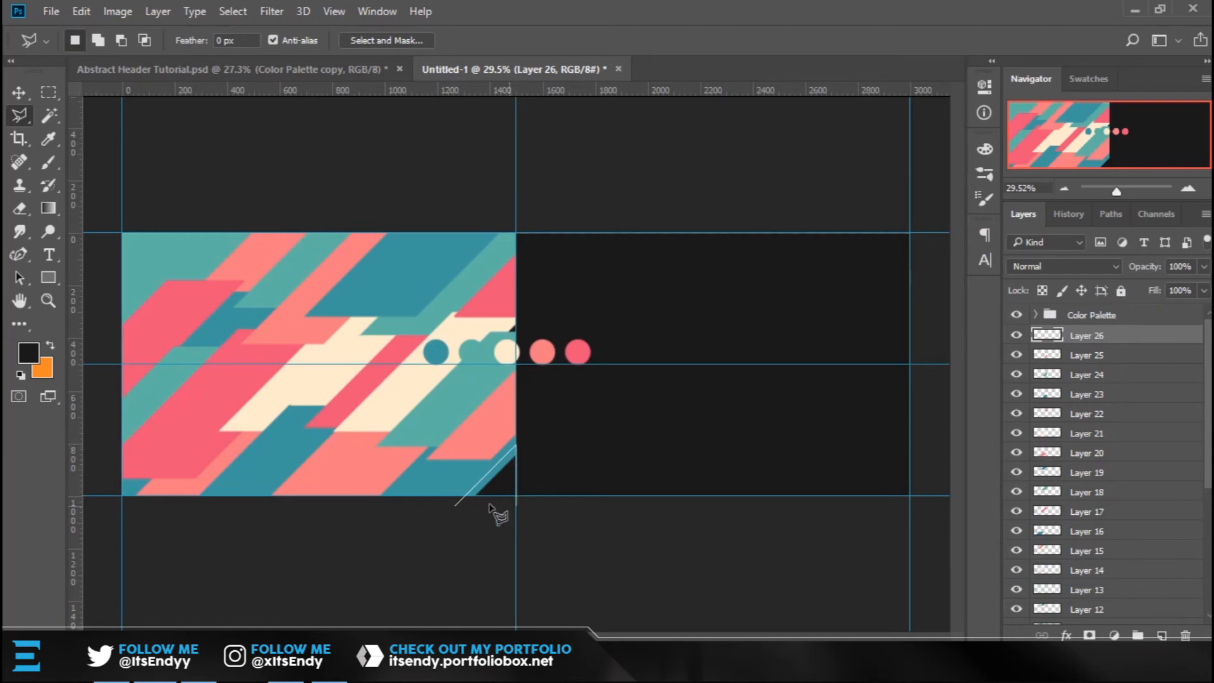
{"action": "left_click", "coordinate": [452, 505]}
Fill the corner triangle at the foot of the centre guide with the palette's cream (#ffebcd) and deselect it.
{"action": "right_click", "coordinate": [509, 479]}
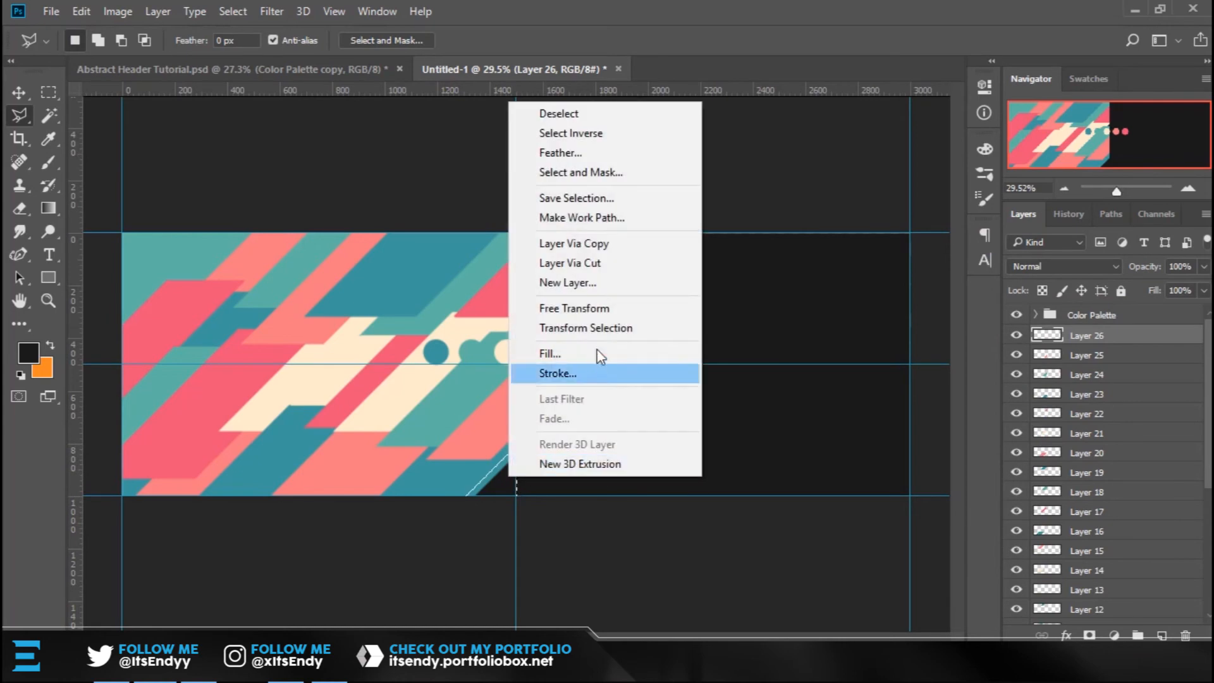
{"action": "left_click", "coordinate": [575, 350]}
{"action": "left_click", "coordinate": [809, 220]}
{"action": "left_click", "coordinate": [817, 221]}
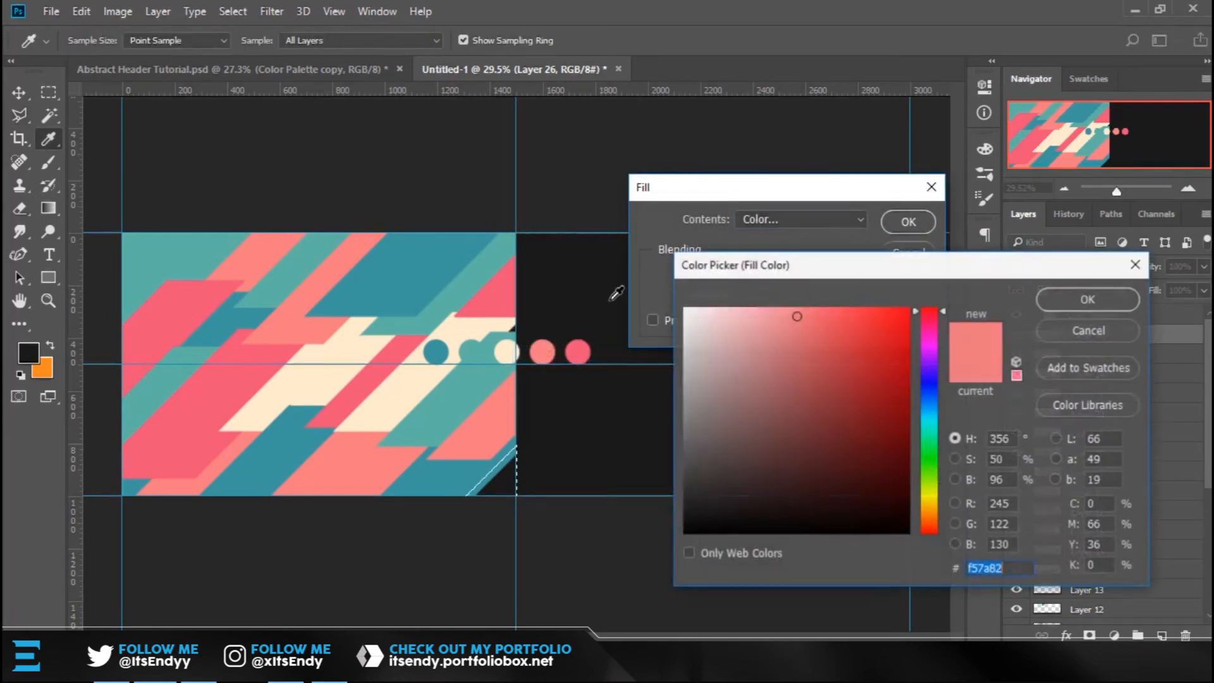
{"action": "left_click", "coordinate": [510, 353]}
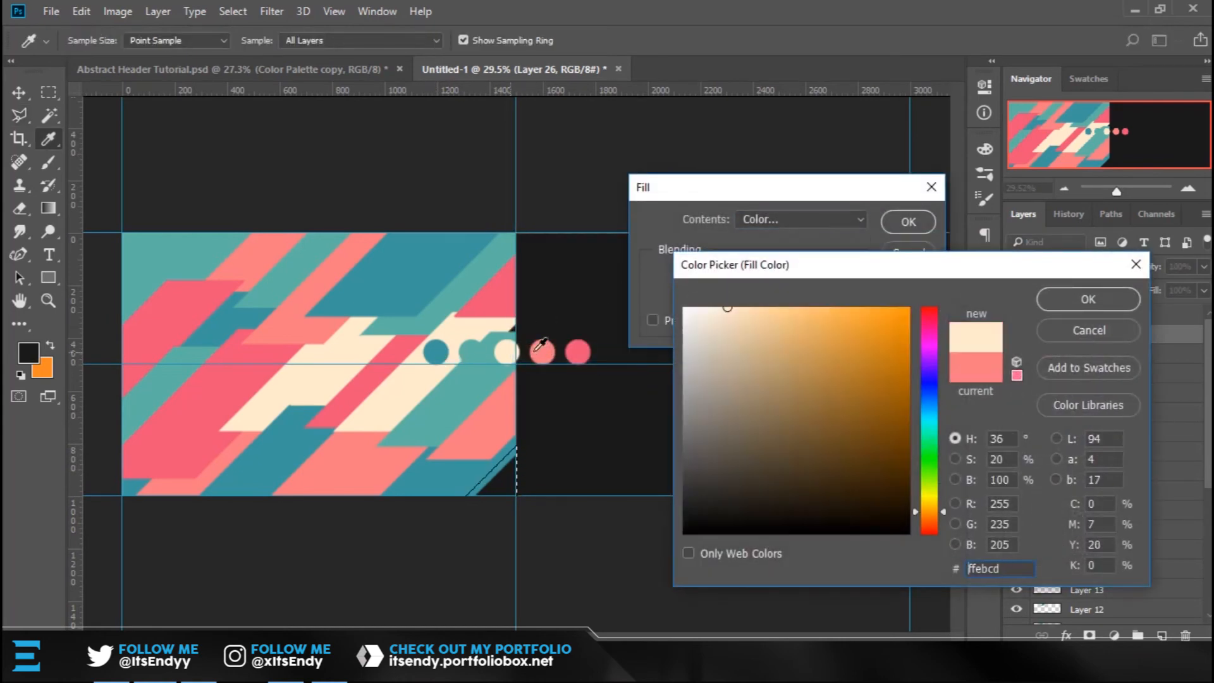
{"action": "left_click", "coordinate": [1079, 295]}
{"action": "left_click", "coordinate": [907, 220]}
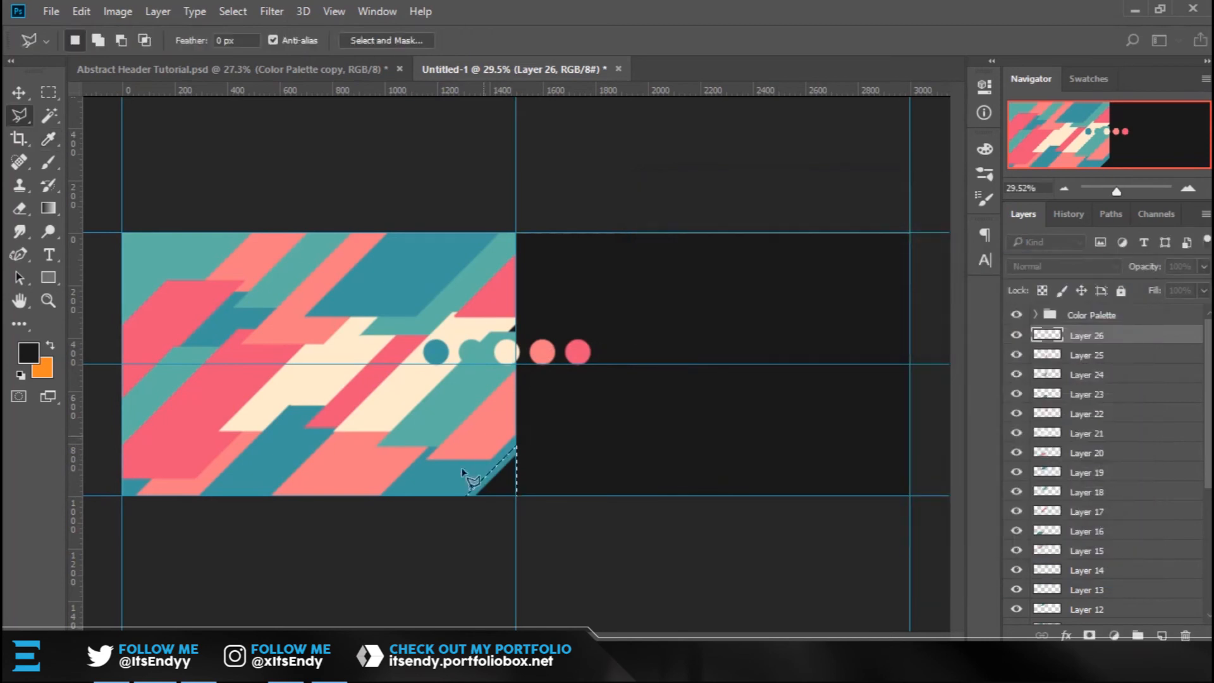
{"action": "key", "text": "ctrl+d"}
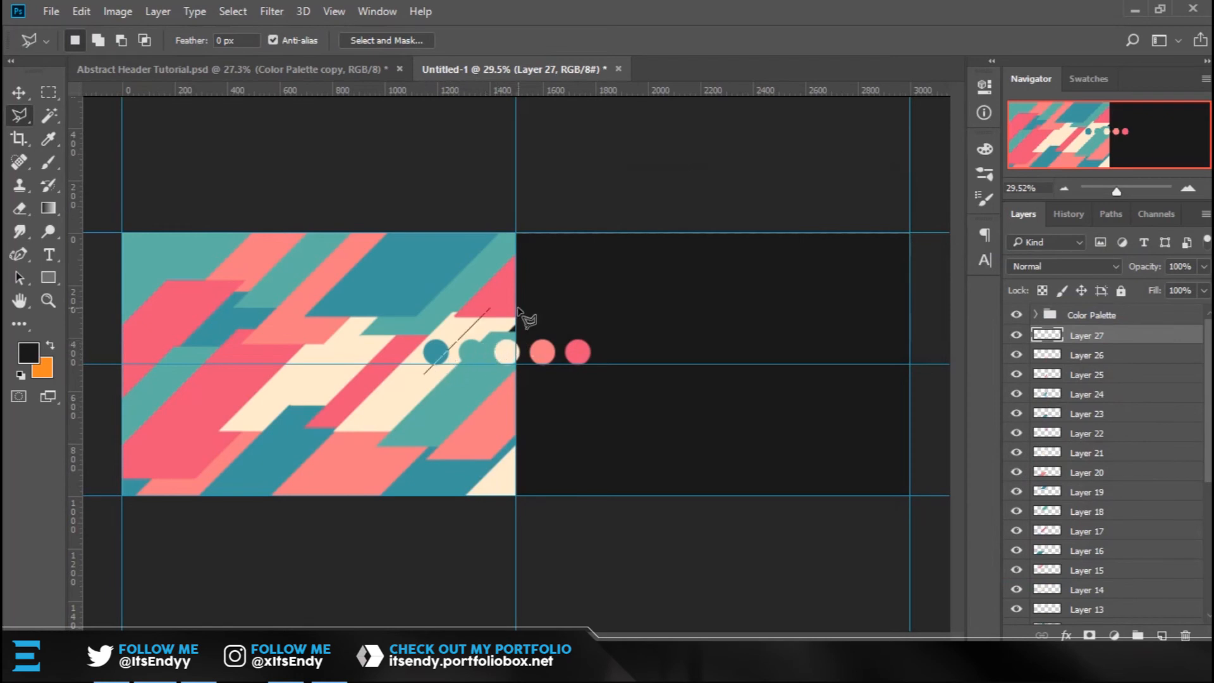
Outline a diagonal shape against the centre guide, covering the remaining dark gap between the pink and light teal shapes.
{"action": "left_click", "coordinate": [518, 284]}
{"action": "left_click", "coordinate": [504, 377]}
{"action": "left_click", "coordinate": [423, 376]}
Fill the diagonal shape beside the centre guide with the palette's dark teal and deselect it.
{"action": "right_click", "coordinate": [504, 272]}
{"action": "left_click", "coordinate": [537, 519]}
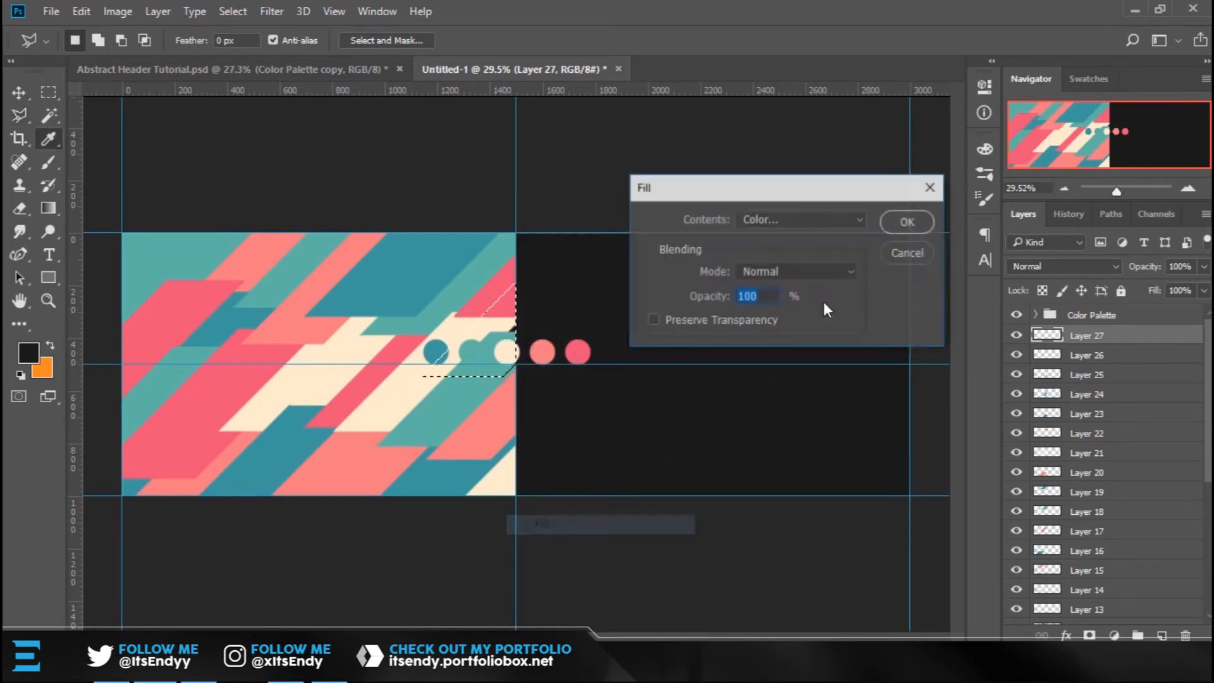
{"action": "left_click", "coordinate": [758, 211]}
{"action": "left_click", "coordinate": [759, 219]}
{"action": "left_click", "coordinate": [441, 344]}
{"action": "left_click", "coordinate": [1088, 299]}
{"action": "left_click", "coordinate": [907, 222]}
{"action": "key", "text": "ctrl+d"}
Hide the Color Palette group and make Layer 27 the active layer.
{"action": "key", "text": "z"}
{"action": "left_click_drag", "start_coordinate": [425, 384], "coordinate": [537, 377]}
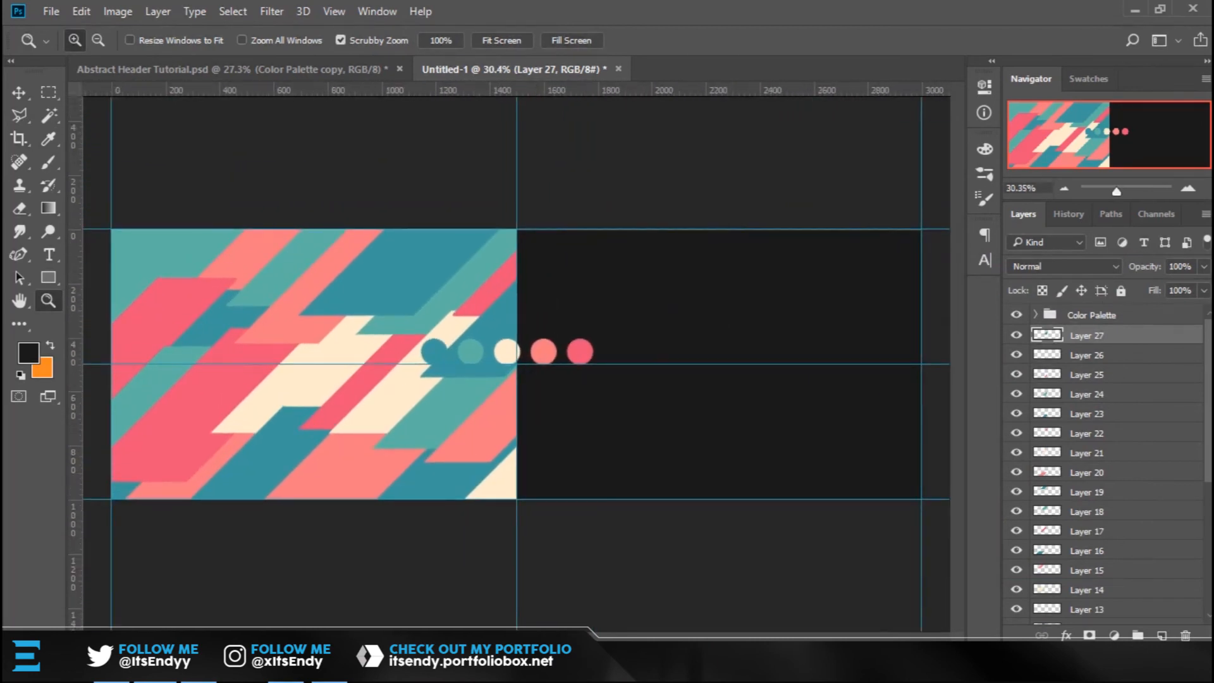
{"action": "left_click", "coordinate": [1083, 315]}
{"action": "left_click", "coordinate": [1017, 315]}
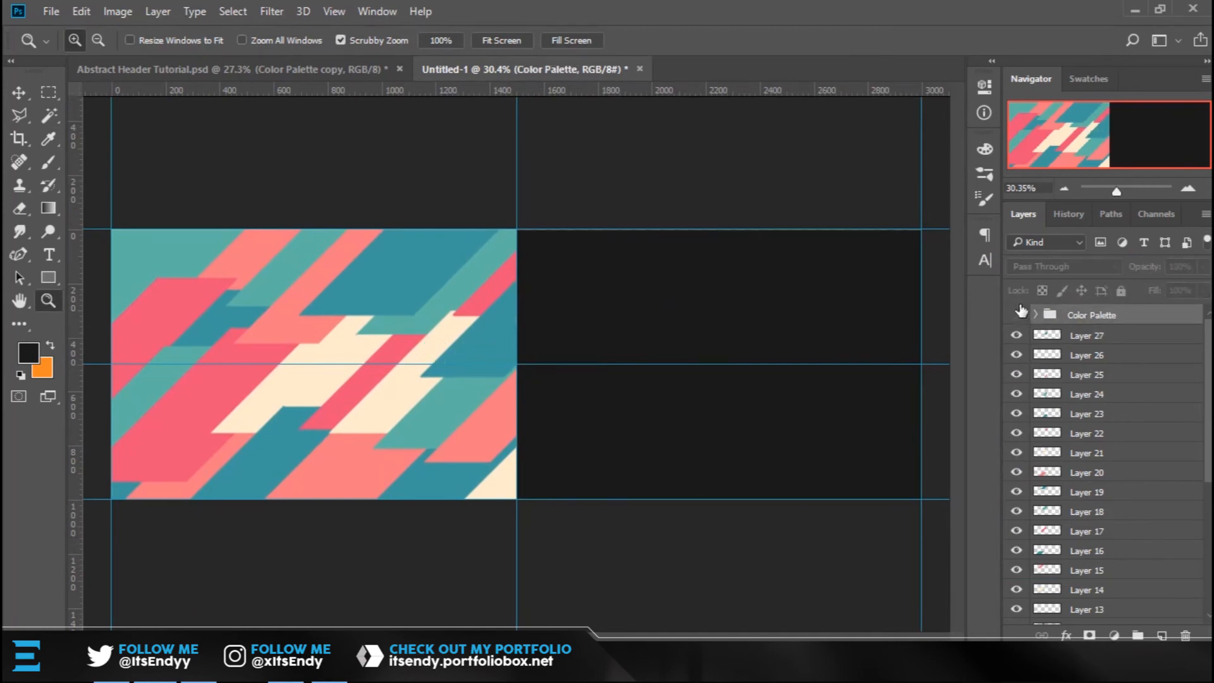
{"action": "left_click", "coordinate": [1087, 337]}
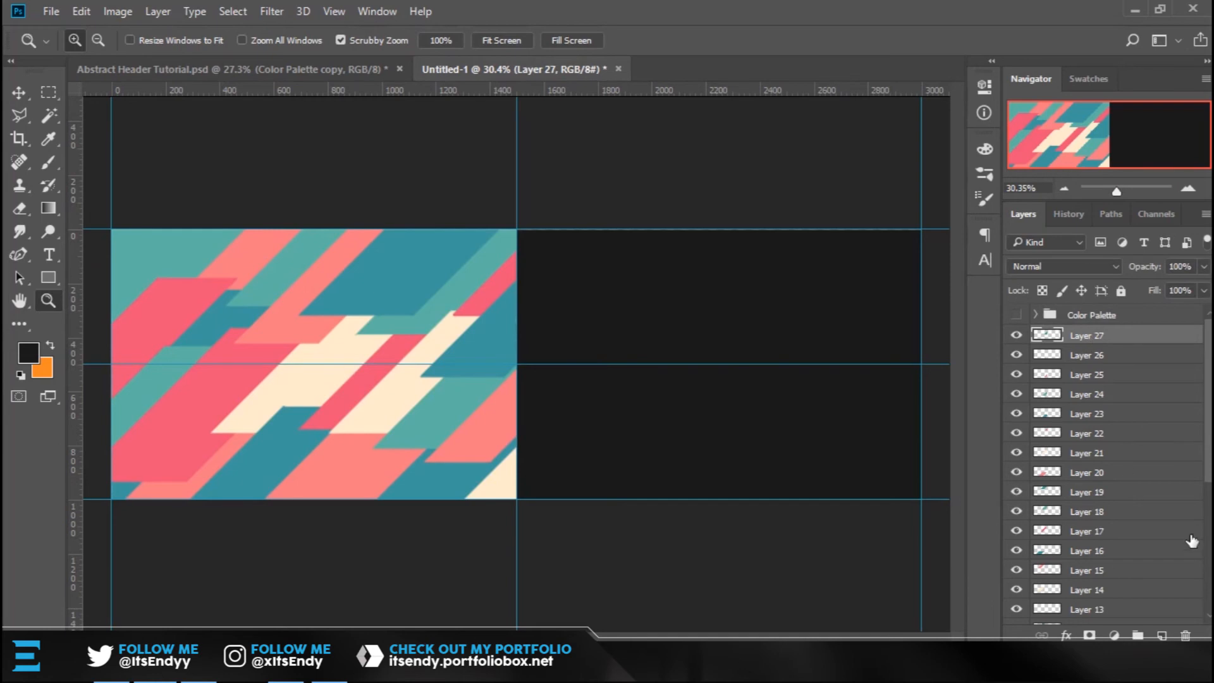
On a new layer, outline a notched diagonal shape along the banner's left edge, overlapping the light teal and pink areas.
{"action": "left_click", "coordinate": [1163, 635]}
{"action": "key", "text": "l"}
{"action": "left_click", "coordinate": [89, 384]}
{"action": "left_click", "coordinate": [131, 342]}
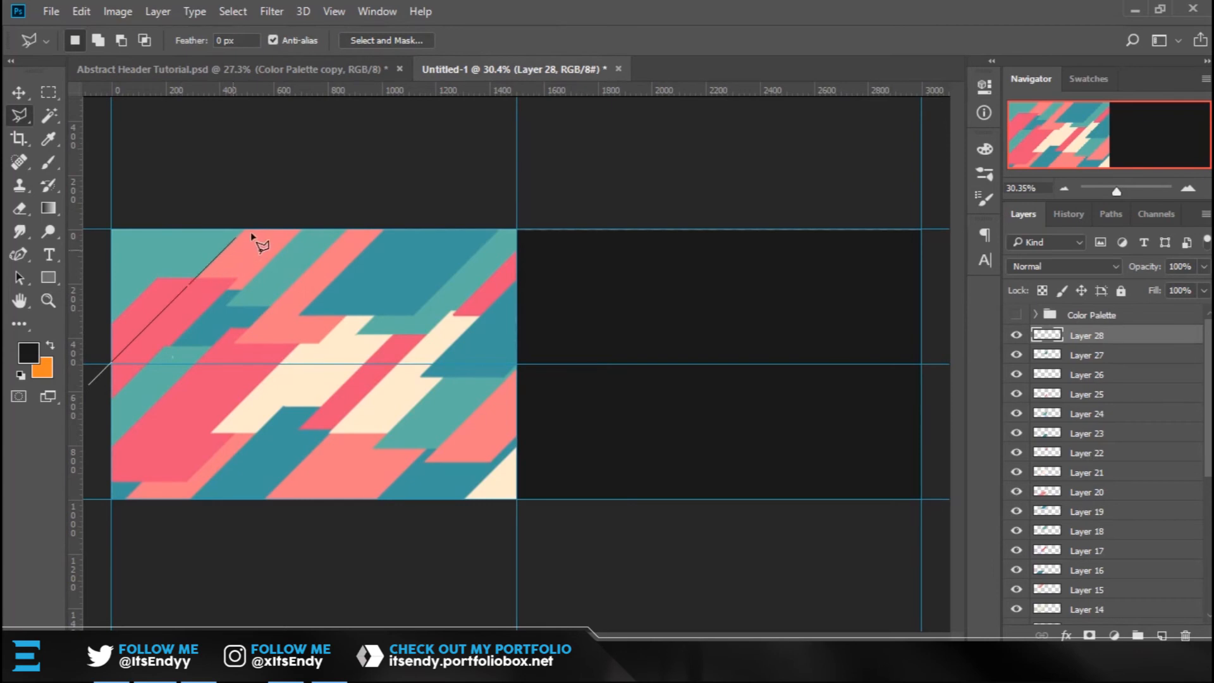
{"action": "left_click", "coordinate": [173, 301]}
{"action": "left_click", "coordinate": [139, 301]}
{"action": "left_click", "coordinate": [177, 261]}
{"action": "left_click", "coordinate": [94, 278], "text": "shift"}
{"action": "left_click", "coordinate": [89, 384]}
Fill the notched shape at the banner's left edge with cream (#ffebcd) sampled from the artwork and deselect it.
{"action": "right_click", "coordinate": [123, 317]}
{"action": "left_click", "coordinate": [183, 521]}
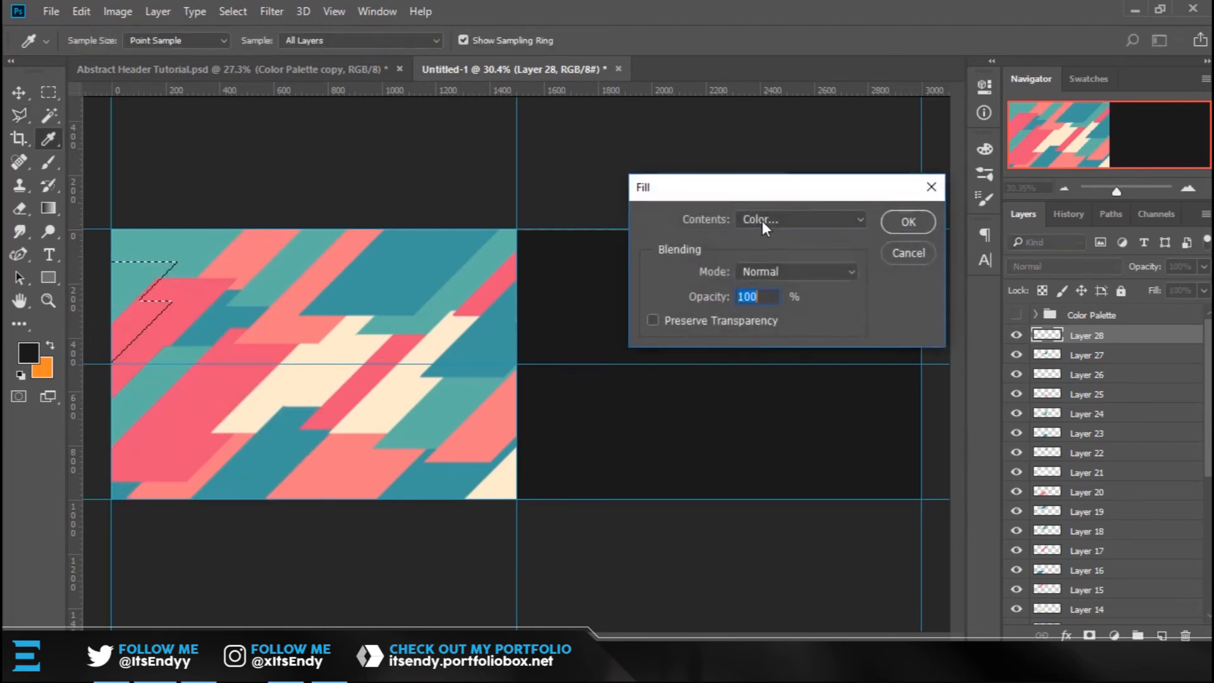
{"action": "left_click", "coordinate": [763, 220]}
{"action": "left_click", "coordinate": [761, 260]}
{"action": "left_click", "coordinate": [397, 400]}
{"action": "left_click", "coordinate": [1068, 298]}
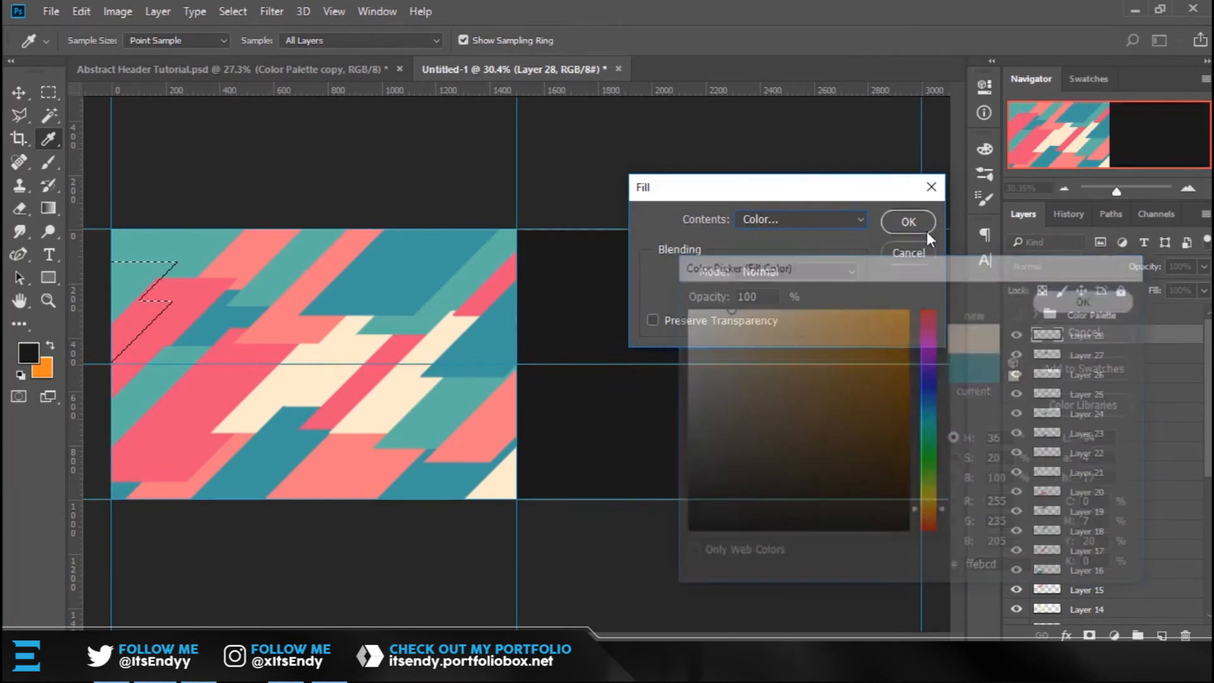
{"action": "left_click", "coordinate": [908, 221]}
{"action": "key", "text": "ctrl+d"}
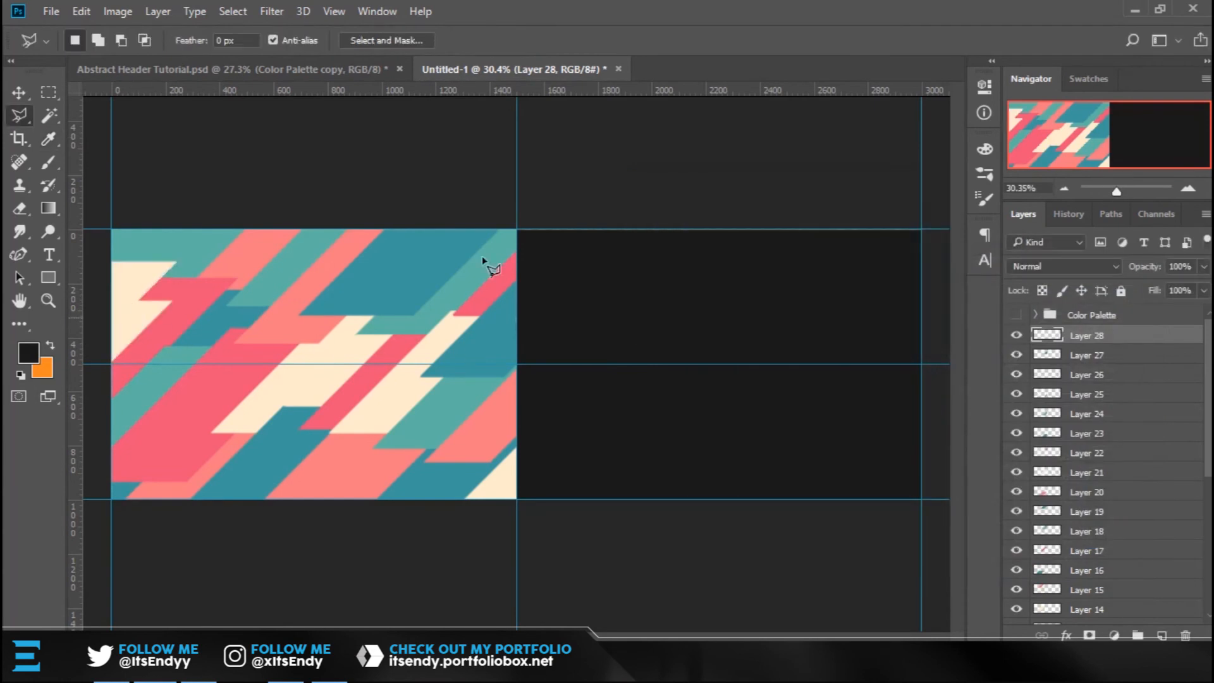
On a new layer, outline a small parallelogram at the banner's upper edge across the salmon and light teal stripes.
{"action": "left_click", "coordinate": [1161, 635]}
{"action": "left_click", "coordinate": [311, 208]}
{"action": "left_click", "coordinate": [261, 257]}
{"action": "left_click", "coordinate": [334, 256]}
{"action": "left_click", "coordinate": [376, 216]}
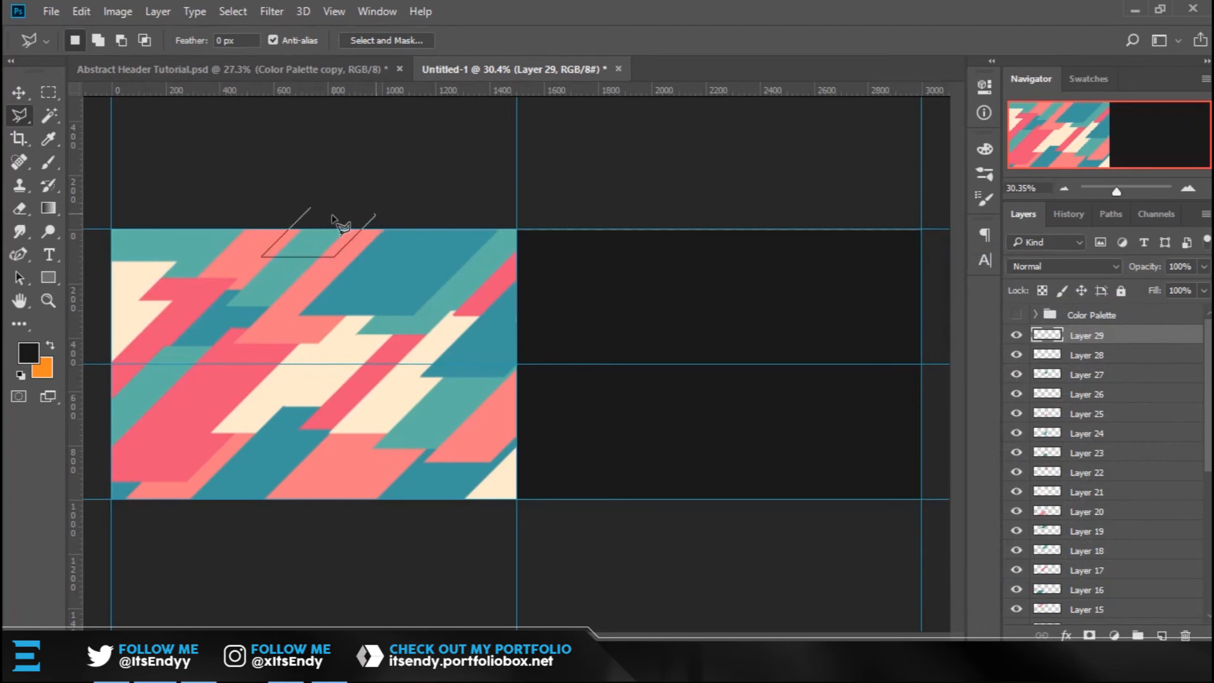
{"action": "left_click", "coordinate": [313, 210]}
Fill the small parallelogram at the banner's upper edge with cream (#ffebcd) and deselect it.
{"action": "right_click", "coordinate": [310, 247]}
{"action": "left_click", "coordinate": [352, 500]}
{"action": "left_click", "coordinate": [788, 215]}
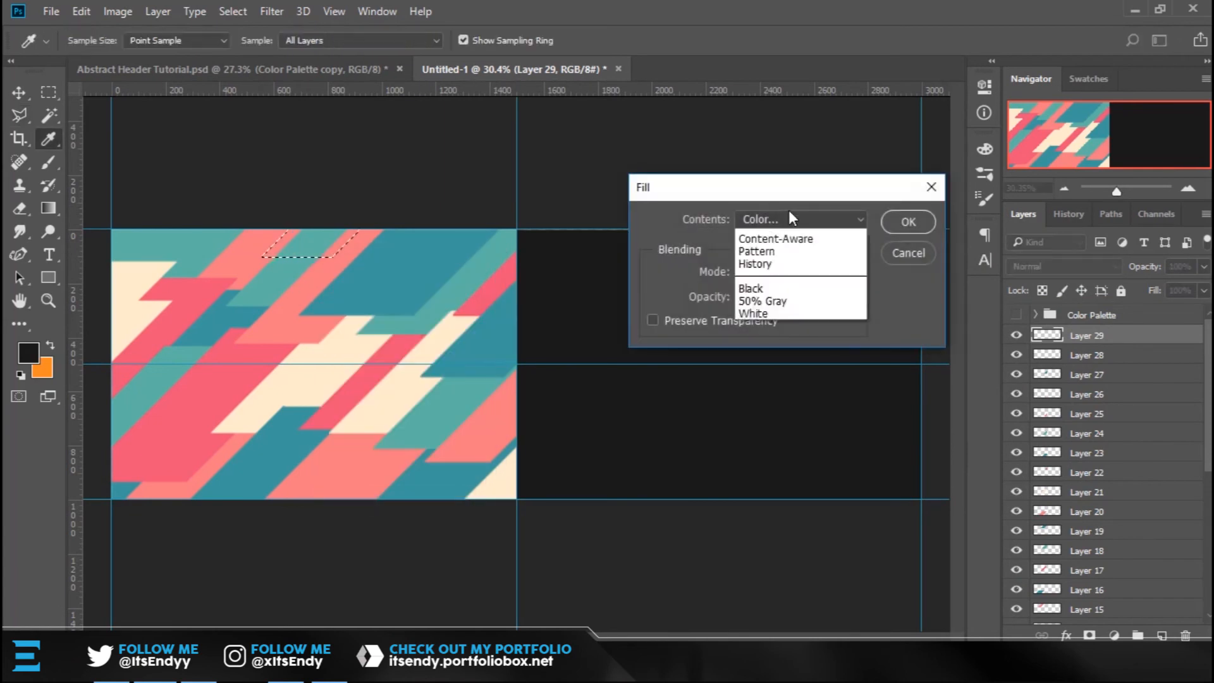
{"action": "left_click", "coordinate": [788, 210]}
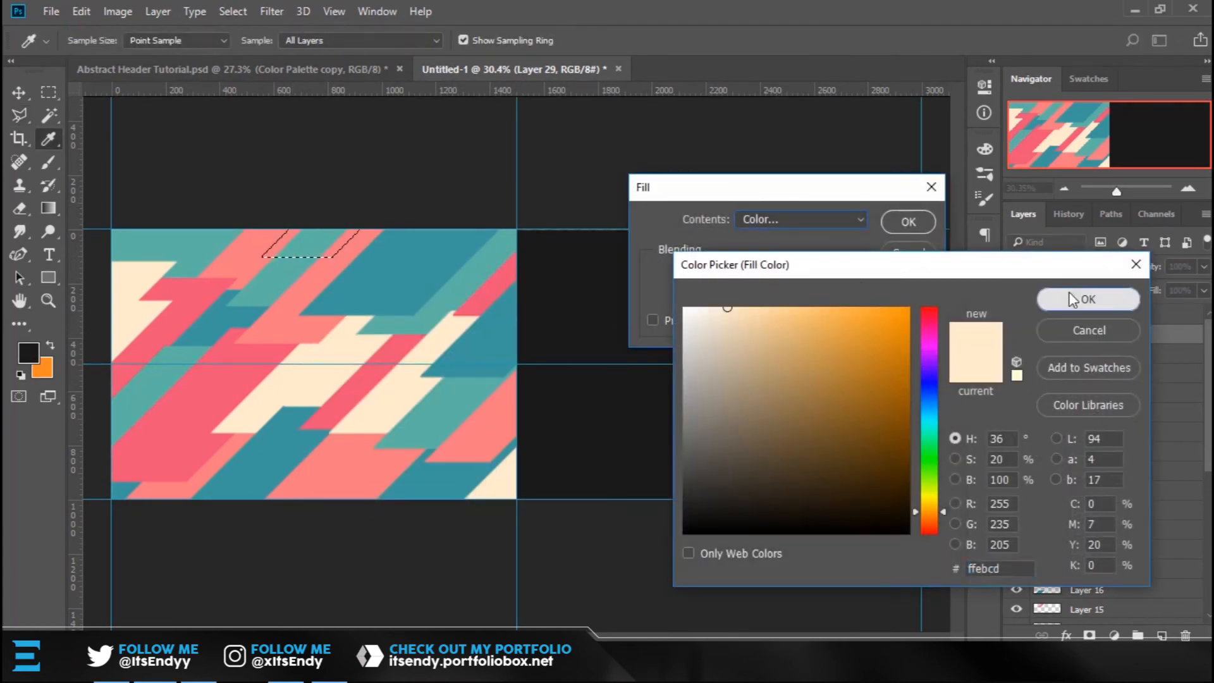
{"action": "left_click", "coordinate": [1085, 299]}
{"action": "left_click", "coordinate": [903, 225]}
{"action": "key", "text": "ctrl+d"}
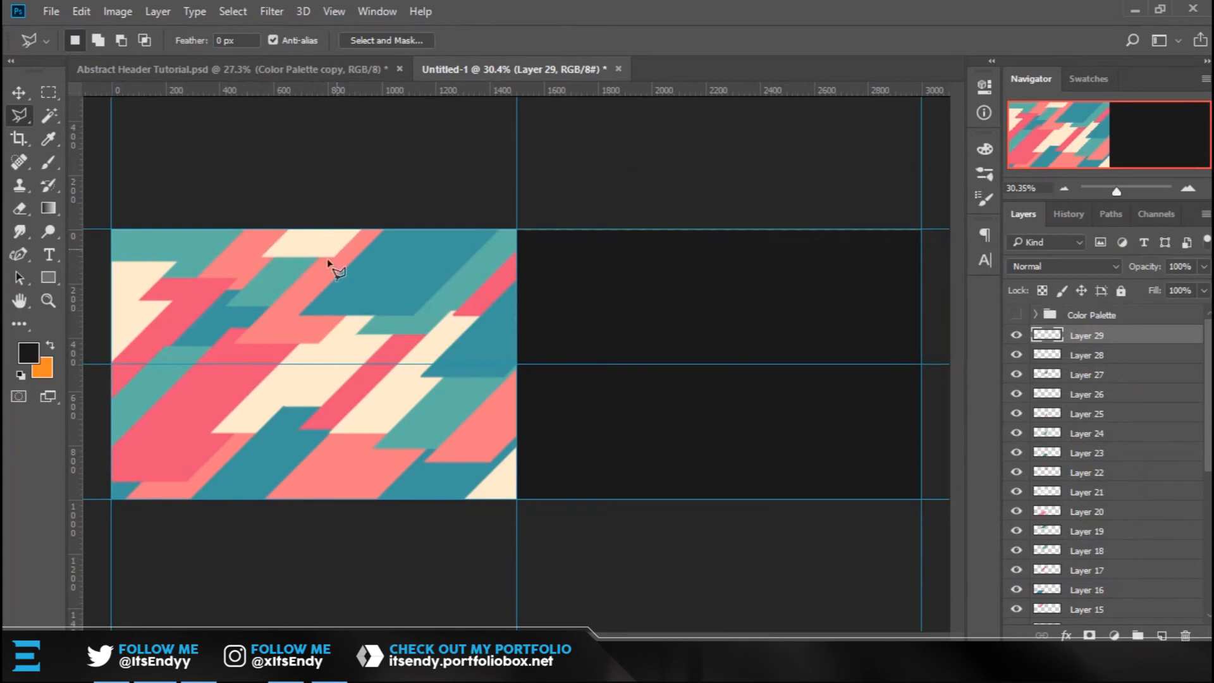
Outline a stepped diagonal shape at the banner's lower-left edge over the pink and salmon areas, and add a new layer.
{"action": "left_click", "coordinate": [101, 516]}
{"action": "left_click", "coordinate": [212, 468]}
{"action": "left_click", "coordinate": [197, 484]}
{"action": "left_click", "coordinate": [230, 484]}
{"action": "left_click", "coordinate": [200, 514]}
{"action": "left_click", "coordinate": [101, 518]}
{"action": "left_click", "coordinate": [1162, 635]}
Fill the stepped shape at the banner's lower-left edge with the same cream.
{"action": "right_click", "coordinate": [161, 471]}
{"action": "left_click", "coordinate": [211, 347]}
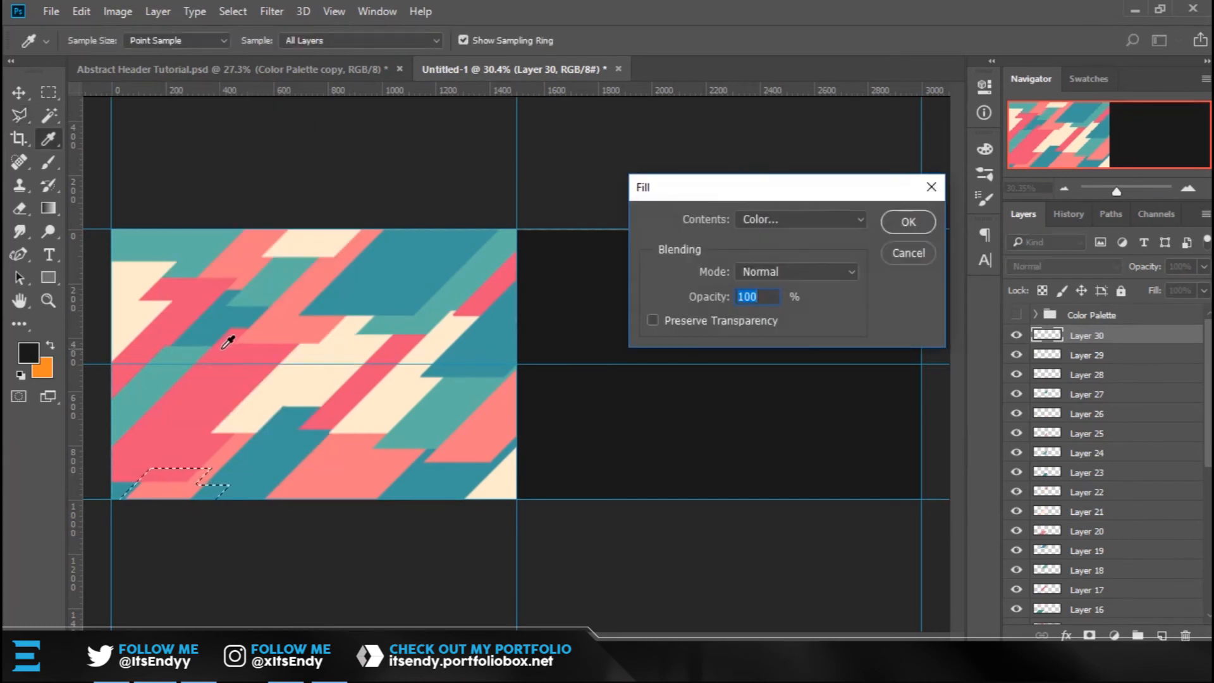
{"action": "left_click", "coordinate": [908, 222]}
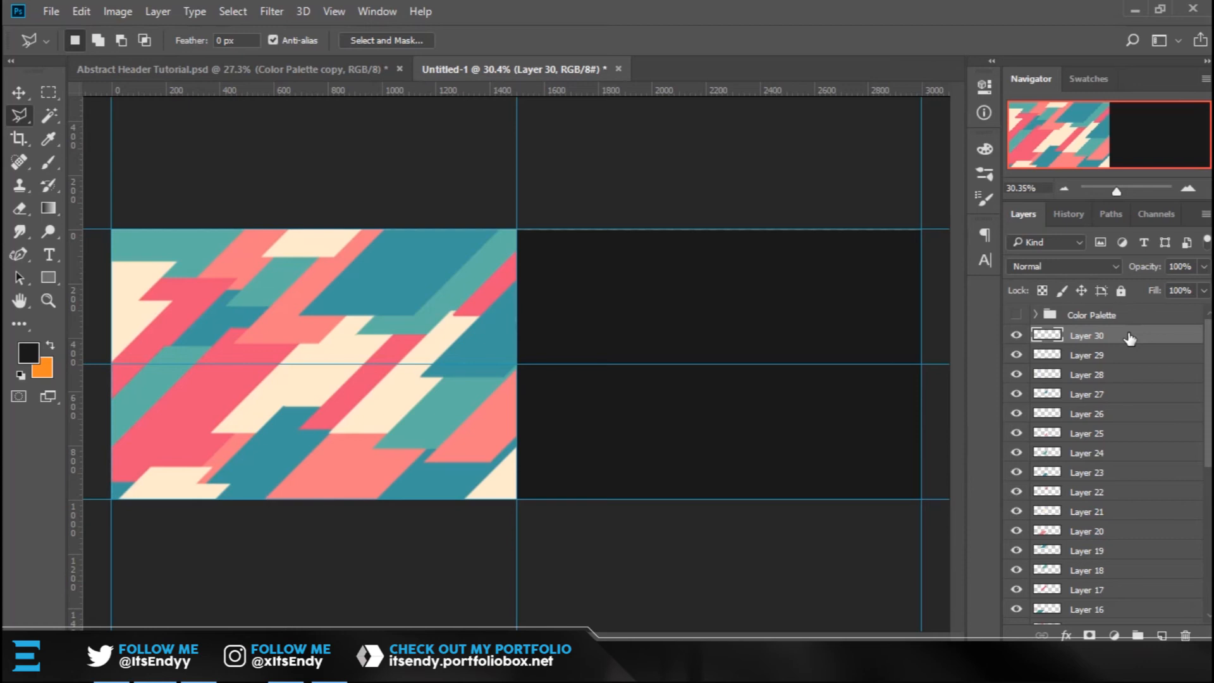
Group all the shape layers from Layer 30 down to Layer 1.
{"action": "left_click_drag", "start_coordinate": [1208, 367], "coordinate": [1211, 511]}
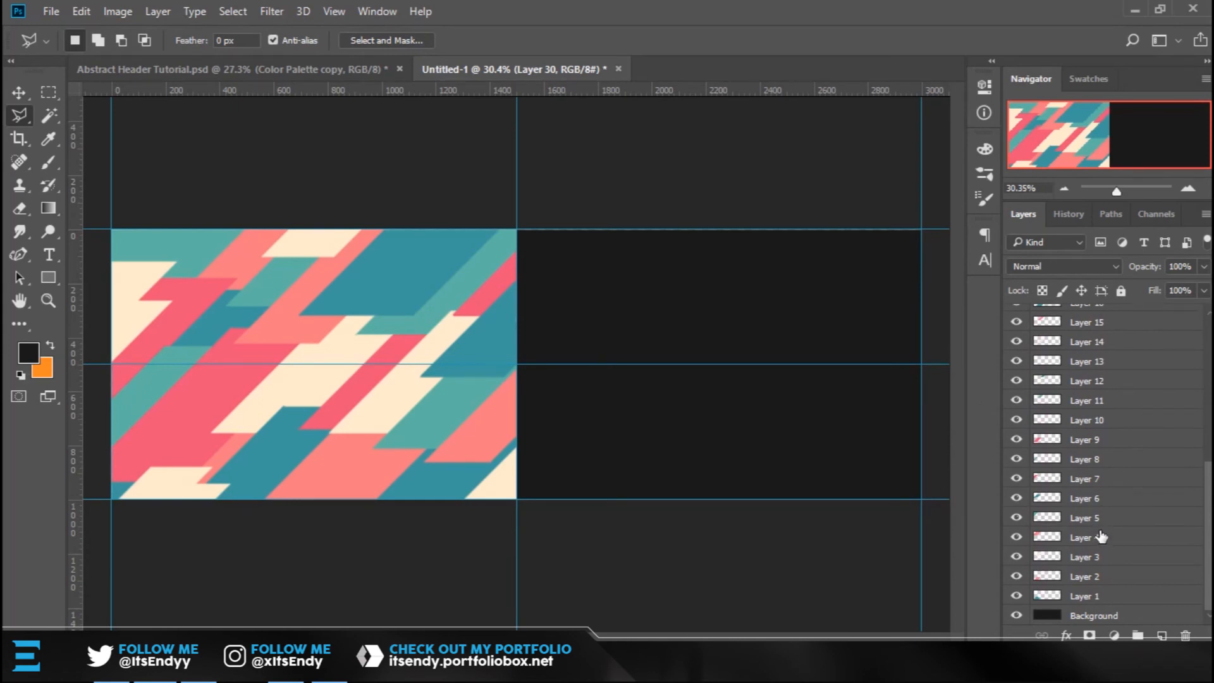
{"action": "left_click", "coordinate": [1111, 596], "text": "shift"}
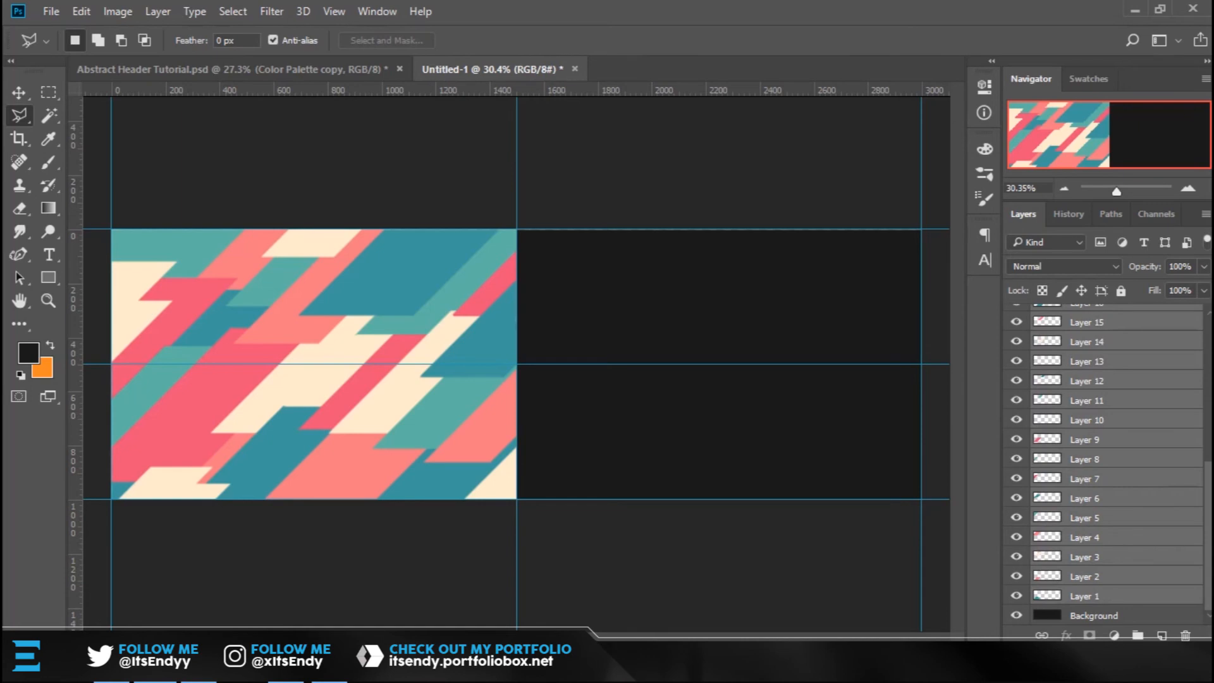
{"action": "scroll", "coordinate": [1104, 465], "scroll_direction": "up", "scroll_amount": 5}
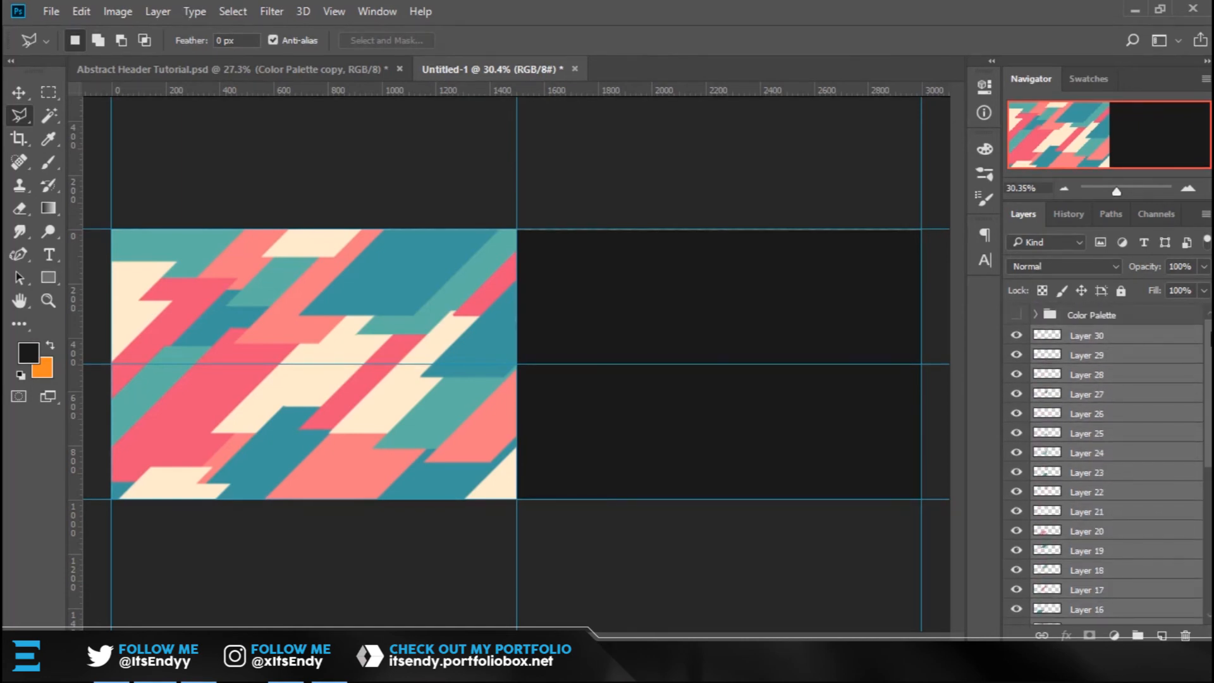
{"action": "key", "text": "ctrl+g"}
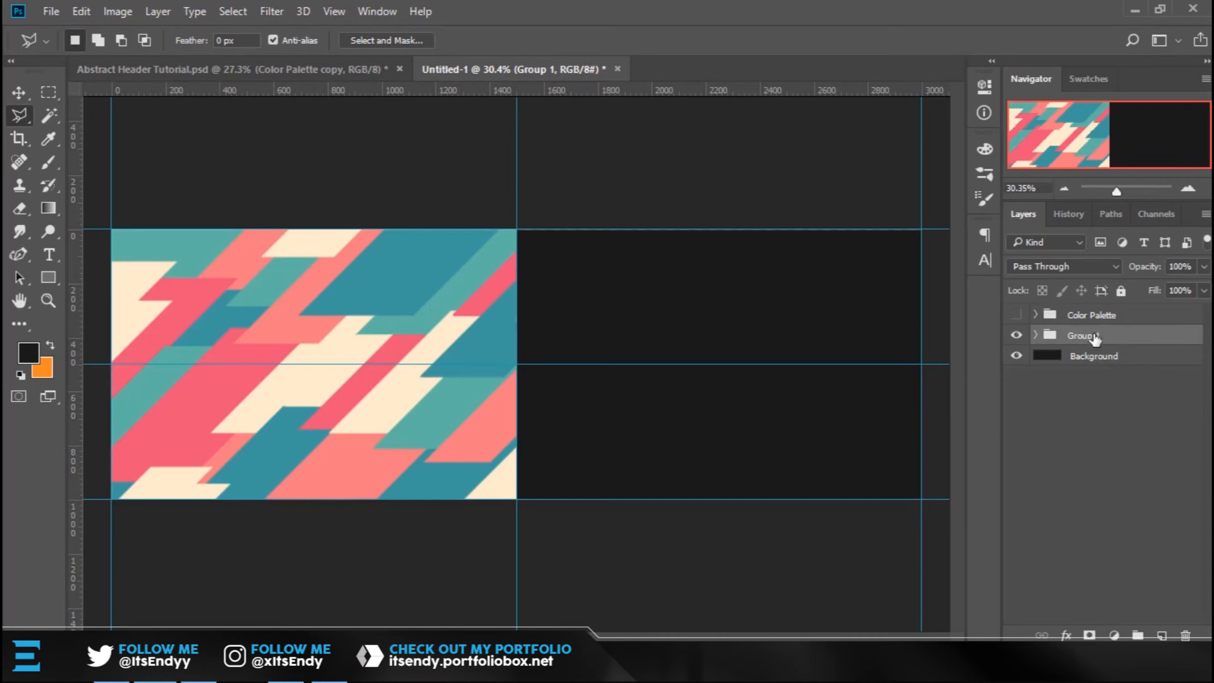
Duplicate the shape group and place the horizontally flipped copy over the banner's empty second half.
{"action": "key", "text": "ctrl+j"}
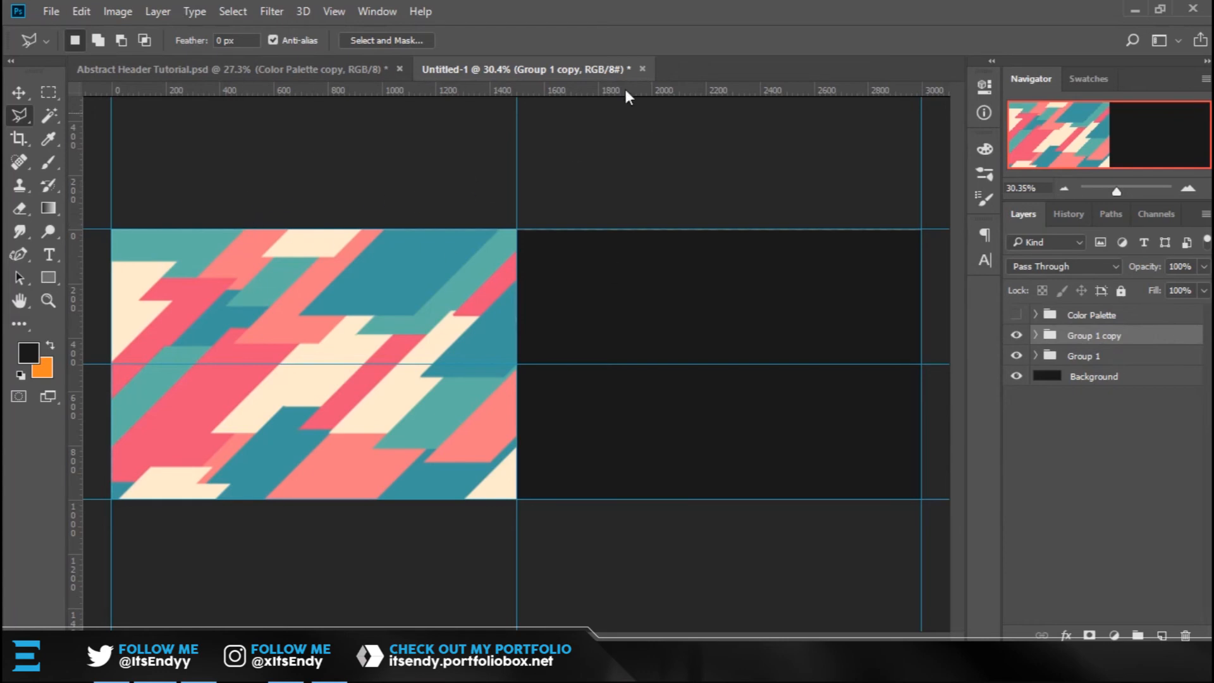
{"action": "left_click", "coordinate": [82, 12]}
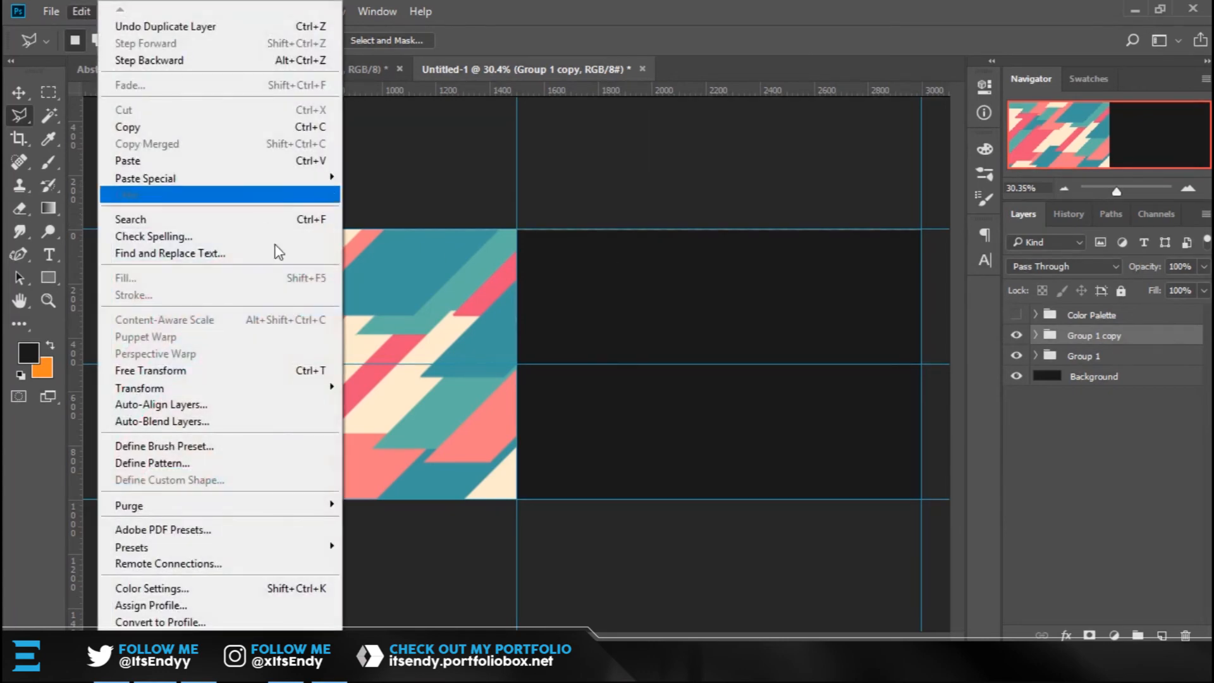
{"action": "mouse_move", "coordinate": [283, 388]}
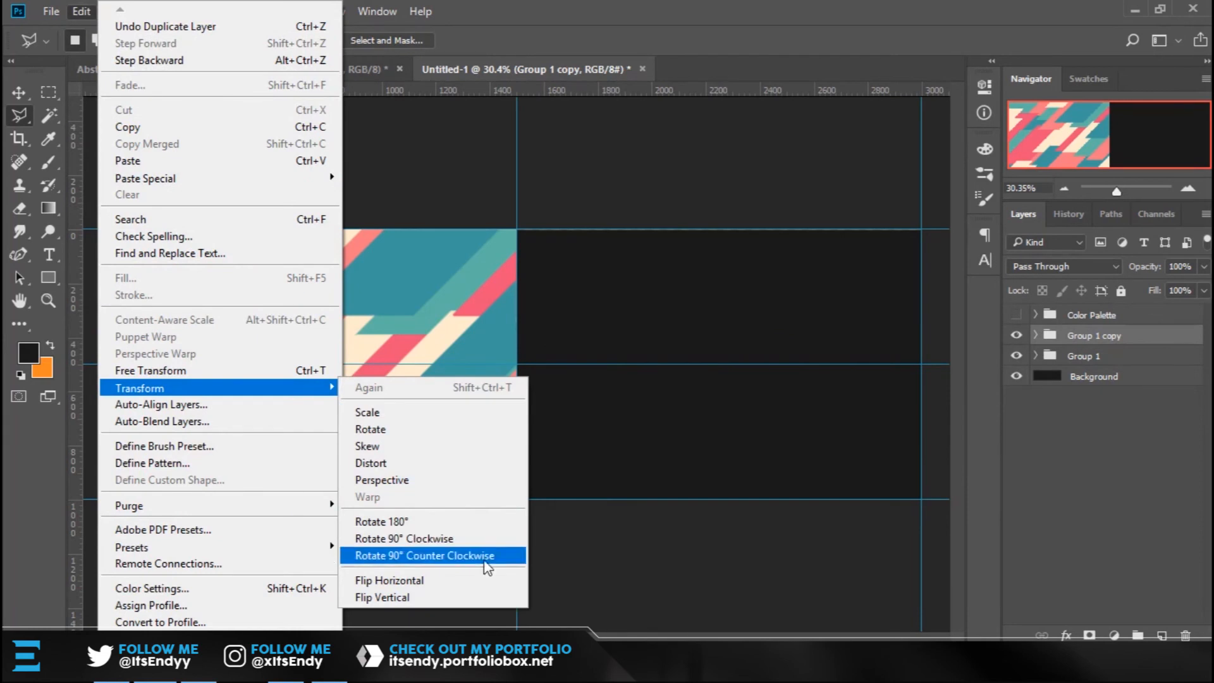
{"action": "left_click", "coordinate": [452, 580]}
{"action": "key", "text": "v"}
{"action": "left_click_drag", "start_coordinate": [371, 425], "coordinate": [775, 425]}
Hide the guides and nudge the mirrored group sideways to line up its inner edge with the original at the centre seam.
{"action": "key", "text": "ctrl+h"}
{"action": "key", "text": "z"}
{"action": "left_click_drag", "start_coordinate": [516, 303], "coordinate": [631, 299]}
{"action": "key", "text": "v"}
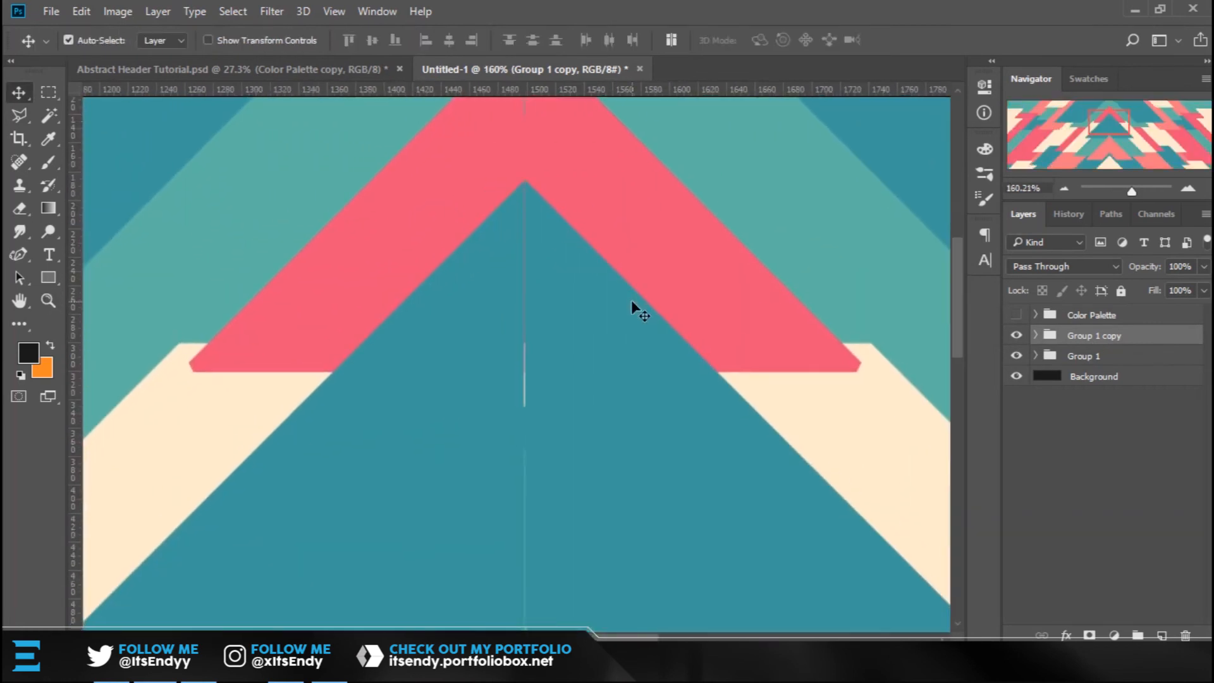
{"action": "key", "text": "Right"}
{"action": "key", "text": "Right"}
{"action": "key", "text": "Right"}
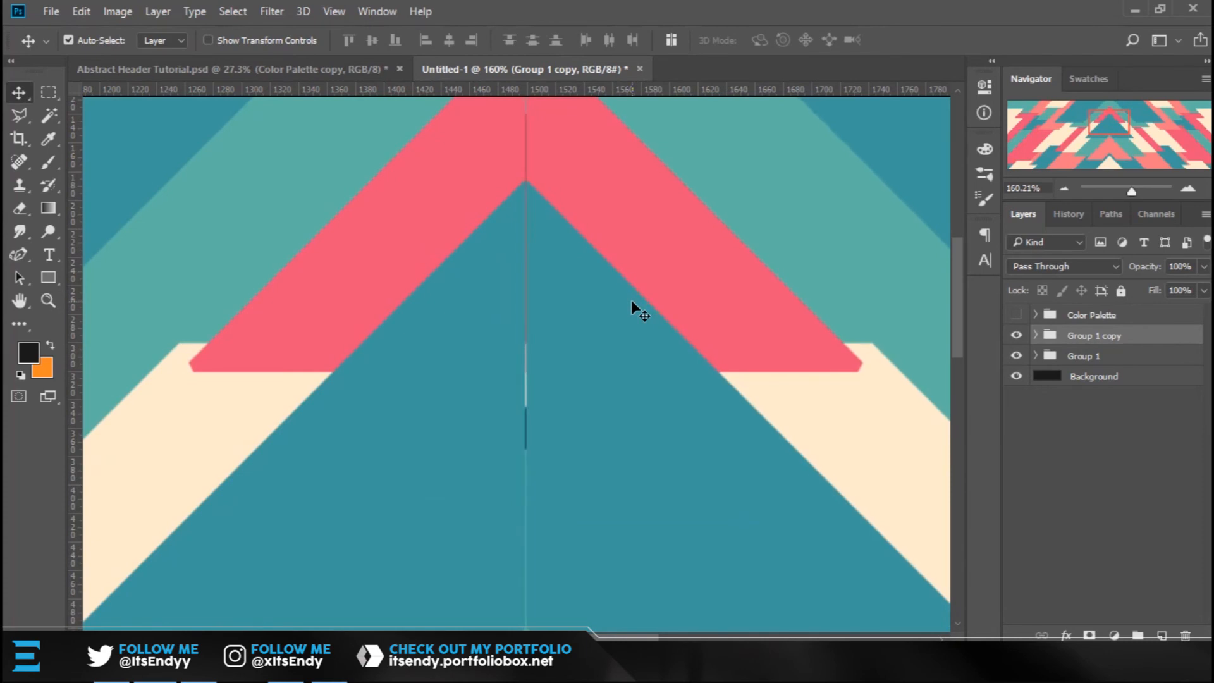
{"action": "key", "text": "Left"}
{"action": "key", "text": "Left"}
{"action": "key", "text": "Right"}
{"action": "key", "text": "Right"}
{"action": "key", "text": "Right"}
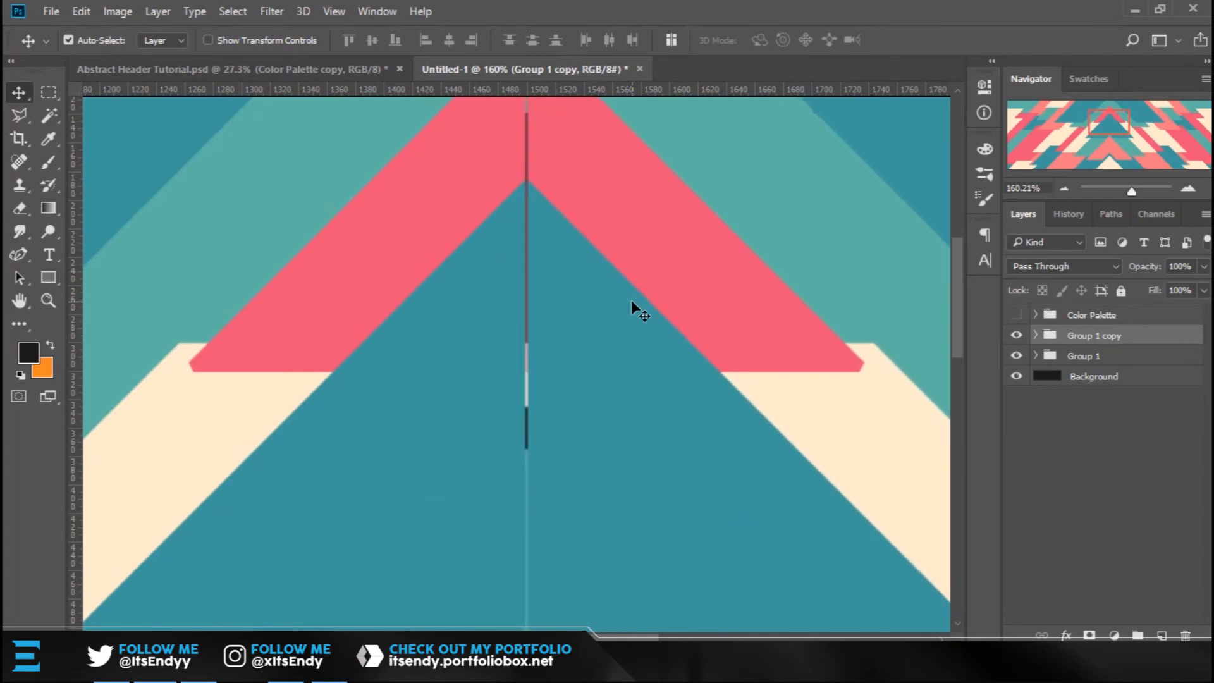
{"action": "key", "text": "Right"}
{"action": "key", "text": "Right"}
{"action": "key", "text": "Right"}
{"action": "key", "text": "Right"}
{"action": "key", "text": "Left"}
{"action": "key", "text": "Left"}
{"action": "key", "text": "Left"}
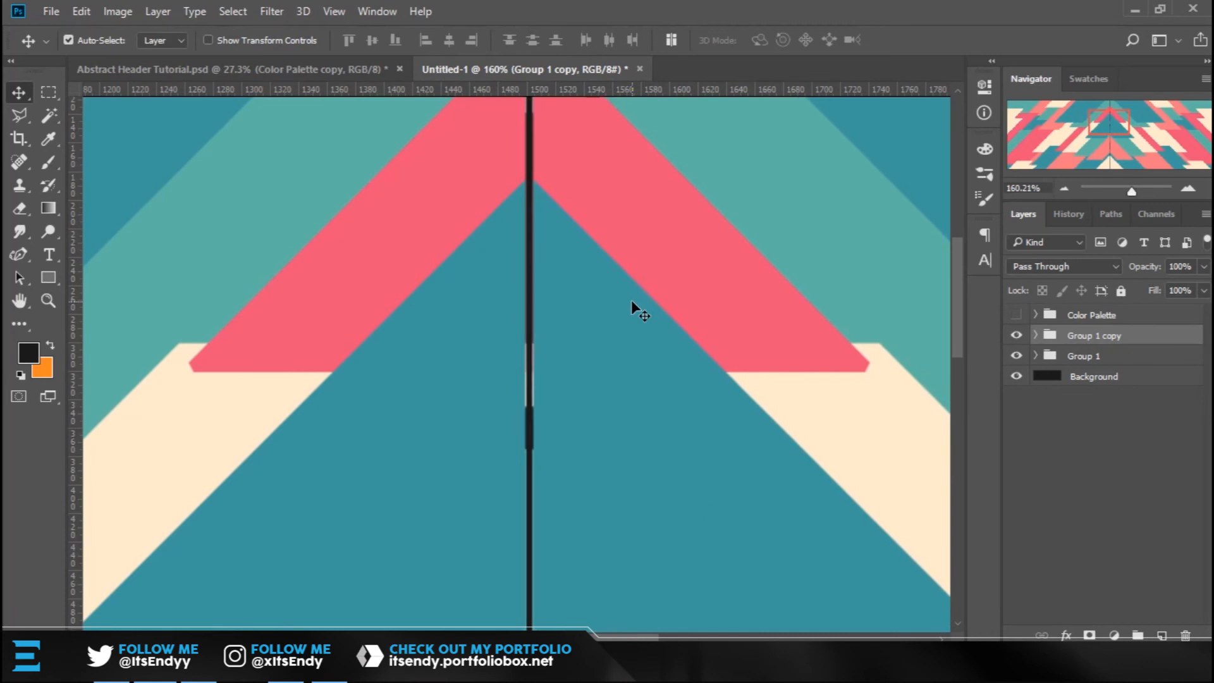
{"action": "key", "text": "Left"}
{"action": "key", "text": "Left"}
{"action": "key", "text": "Left"}
{"action": "key", "text": "Left"}
{"action": "key", "text": "Left"}
{"action": "key", "text": "Right"}
{"action": "key", "text": "Right"}
{"action": "key", "text": "Right"}
{"action": "key", "text": "Right"}
{"action": "key", "text": "Left"}
{"action": "key", "text": "Left"}
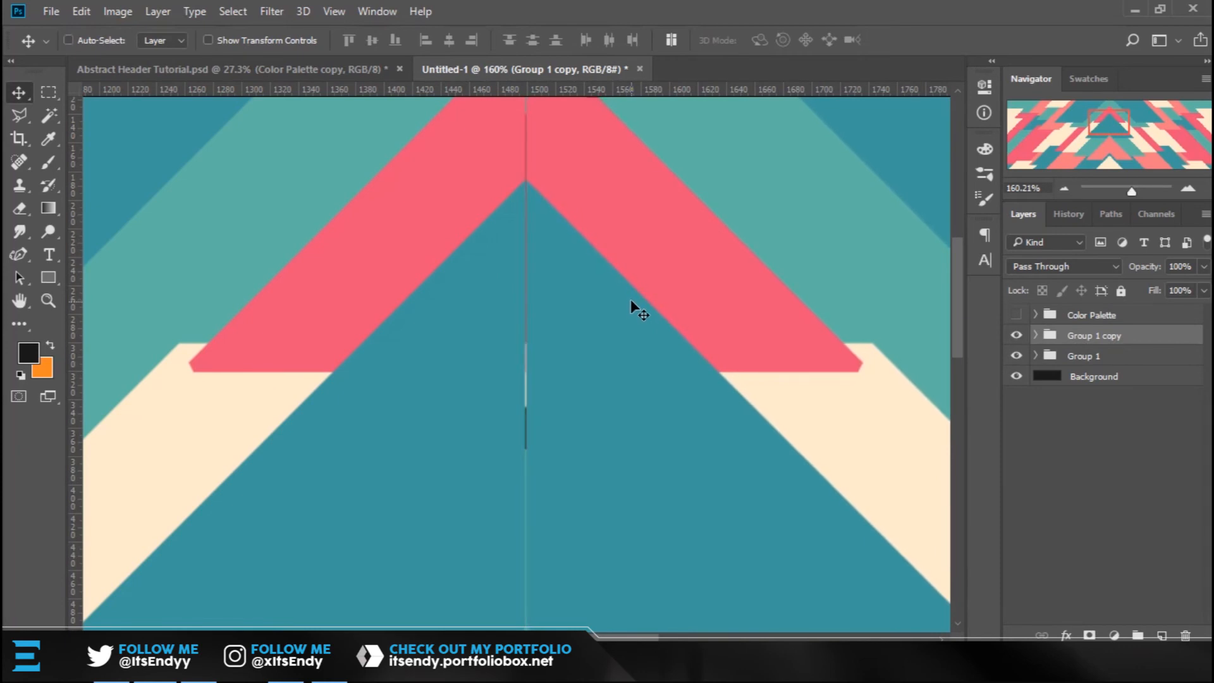
Delete the mirrored copy of the shape group.
{"action": "key", "text": "z"}
{"action": "left_click_drag", "start_coordinate": [640, 347], "coordinate": [799, 428]}
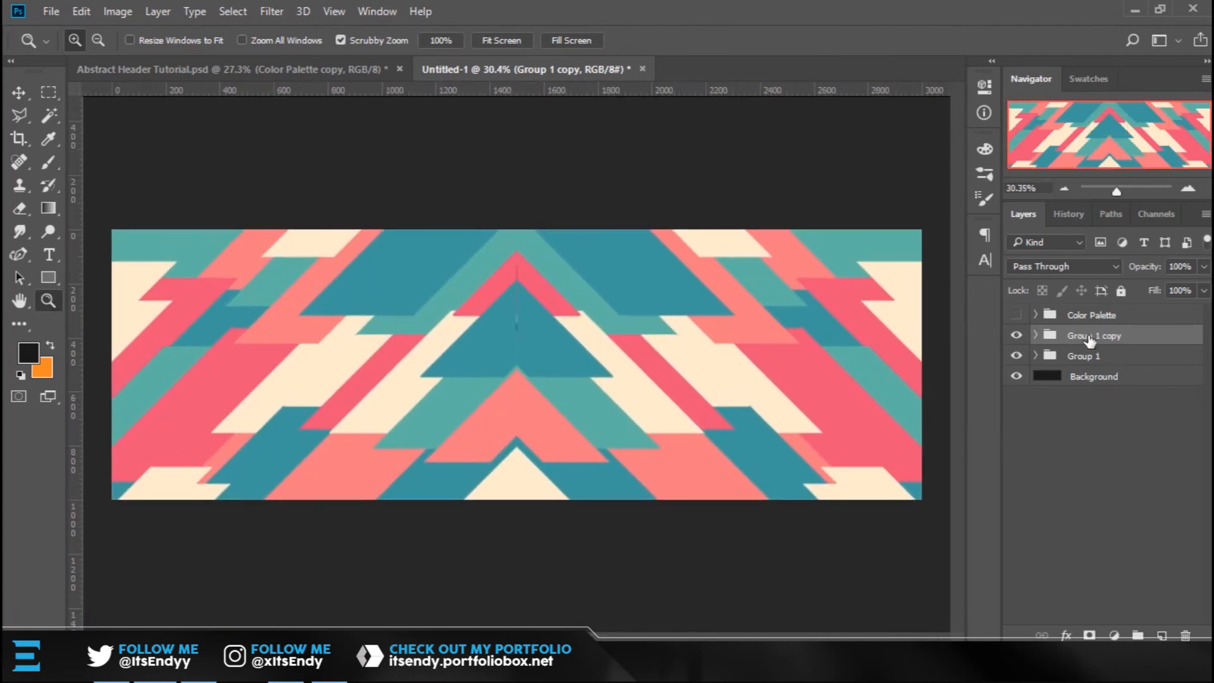
{"action": "key", "text": "Delete"}
Duplicate Group 1, merge the copy into a single layer and hide the original group.
{"action": "left_click_drag", "start_coordinate": [524, 352], "coordinate": [713, 272]}
{"action": "left_click_drag", "start_coordinate": [490, 259], "coordinate": [547, 276]}
{"action": "left_click_drag", "start_coordinate": [695, 270], "coordinate": [528, 351]}
{"action": "left_click_drag", "start_coordinate": [644, 343], "coordinate": [603, 360]}
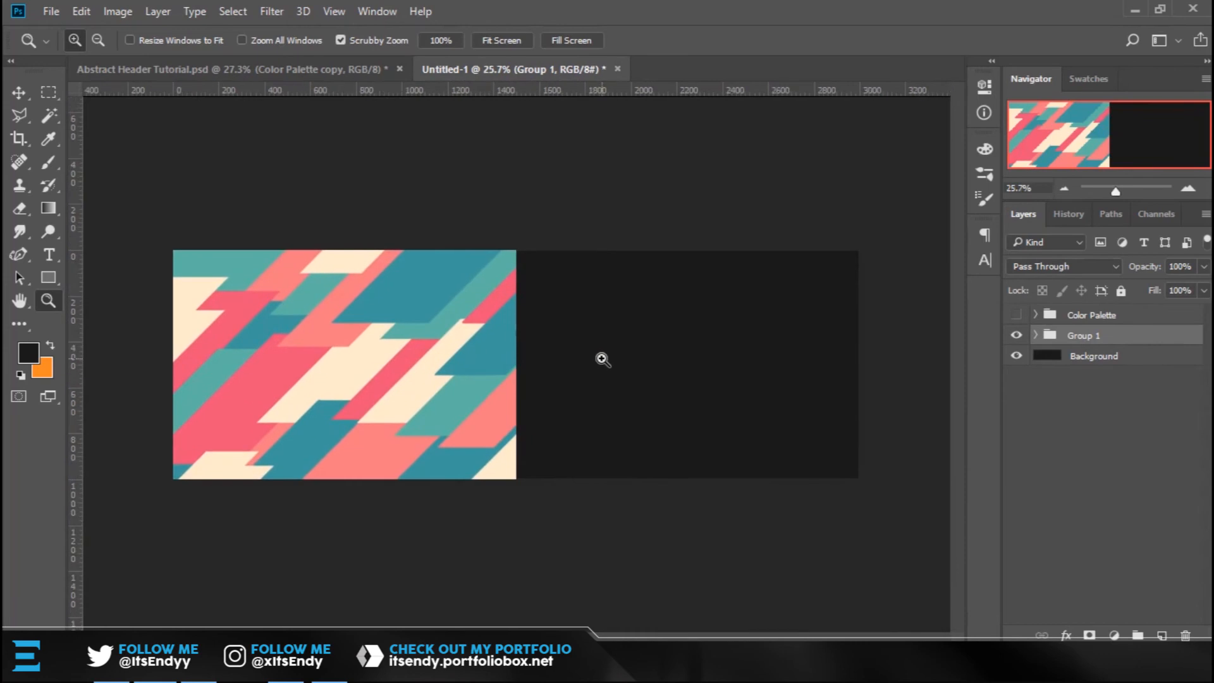
{"action": "key", "text": "ctrl+j"}
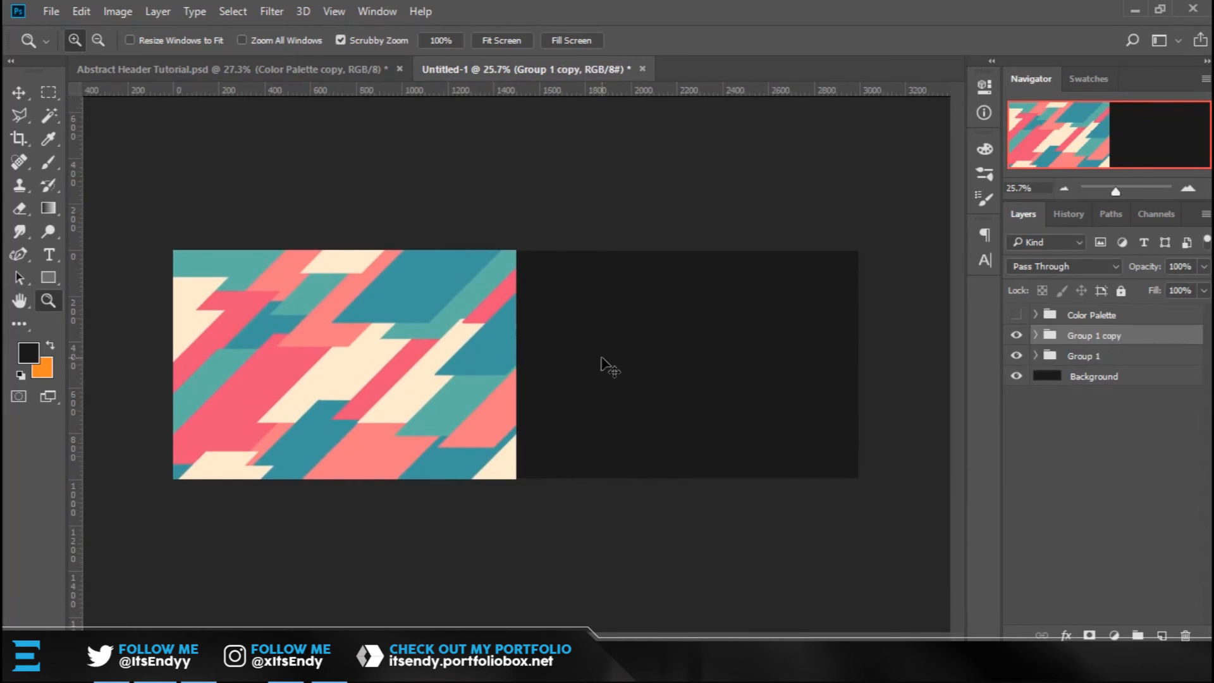
{"action": "key", "text": "ctrl+e"}
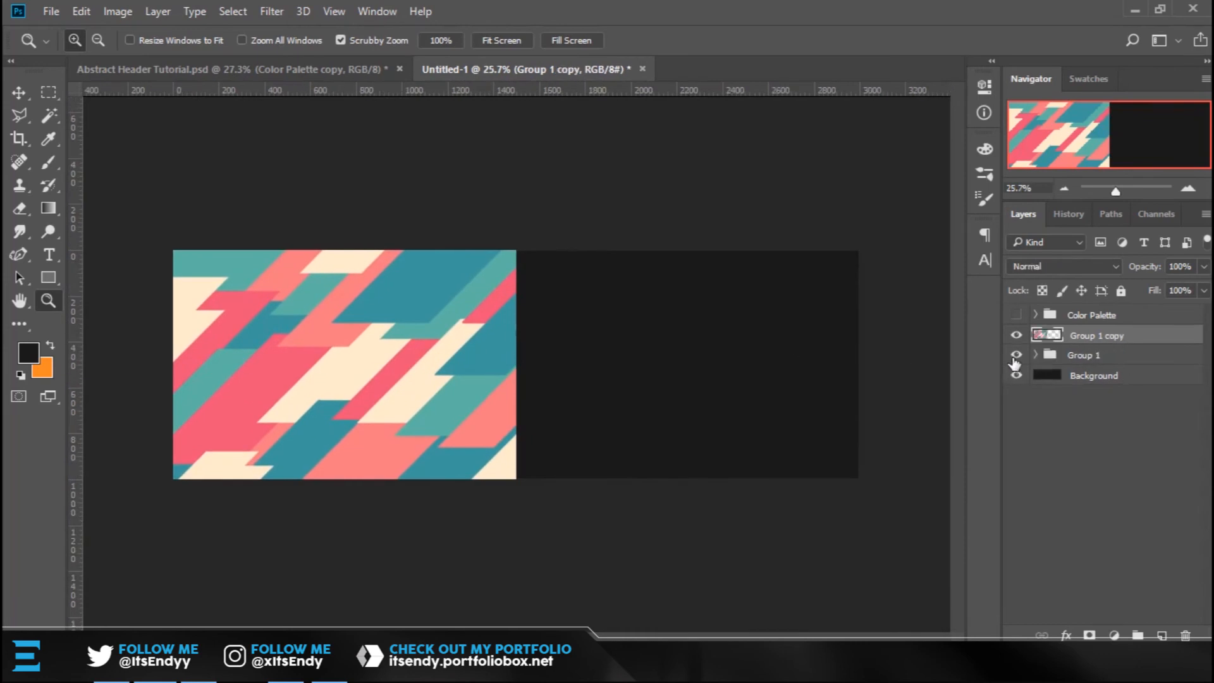
{"action": "left_click_drag", "start_coordinate": [515, 346], "coordinate": [545, 342]}
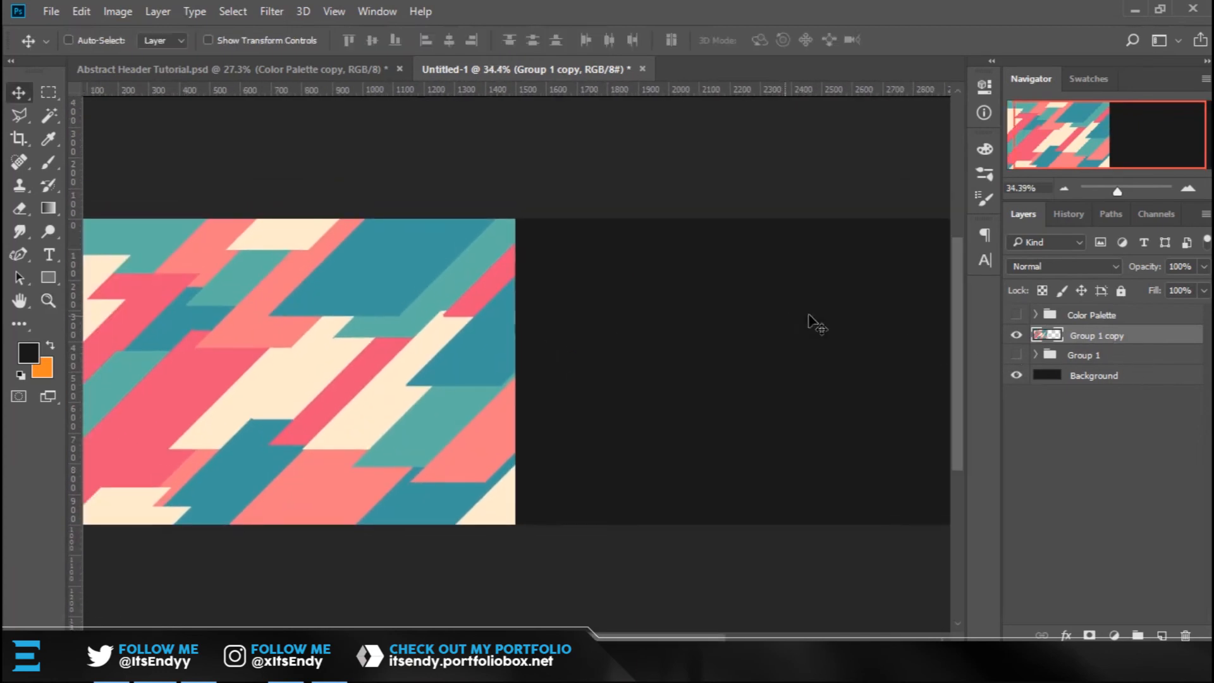
Trim the uneven strip off the merged layer's inner edge along the banner's centre with a narrow rectangular selection, and deselect.
{"action": "left_click_drag", "start_coordinate": [537, 323], "coordinate": [629, 329]}
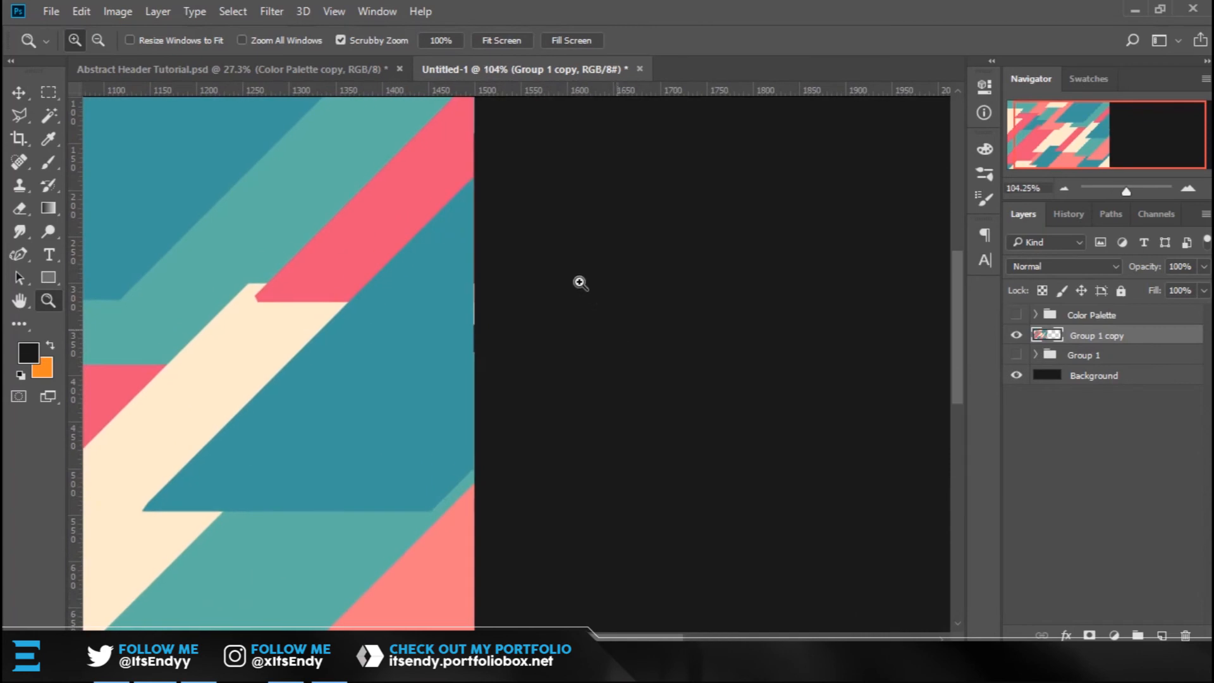
{"action": "left_click_drag", "start_coordinate": [569, 263], "coordinate": [582, 395]}
{"action": "key", "text": "m"}
{"action": "left_click_drag", "start_coordinate": [520, 124], "coordinate": [486, 615]}
{"action": "key", "text": "z"}
{"action": "left_click_drag", "start_coordinate": [469, 263], "coordinate": [545, 445]}
{"action": "left_click_drag", "start_coordinate": [516, 235], "coordinate": [534, 619]}
{"action": "left_click_drag", "start_coordinate": [541, 178], "coordinate": [507, 512]}
{"action": "left_click_drag", "start_coordinate": [510, 211], "coordinate": [507, 377]}
{"action": "key", "text": "m"}
{"action": "key", "text": "Delete"}
{"action": "key", "text": "ctrl+d"}
Duplicate the trimmed layer and place the horizontally flipped copy over the banner's empty second half.
{"action": "key", "text": "z"}
{"action": "left_click", "coordinate": [534, 379], "text": "ctrl+alt"}
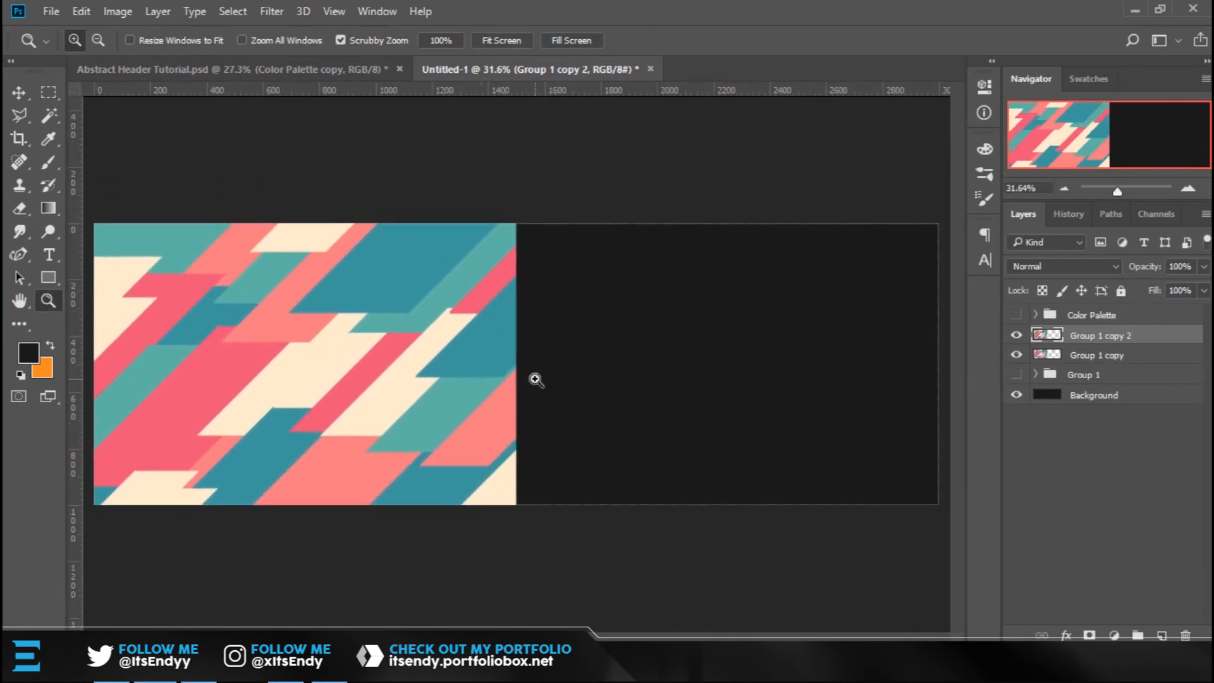
{"action": "left_click", "coordinate": [74, 11]}
{"action": "mouse_move", "coordinate": [190, 388]}
{"action": "left_click", "coordinate": [447, 580]}
{"action": "key", "text": "v"}
{"action": "left_click_drag", "start_coordinate": [378, 381], "coordinate": [770, 395]}
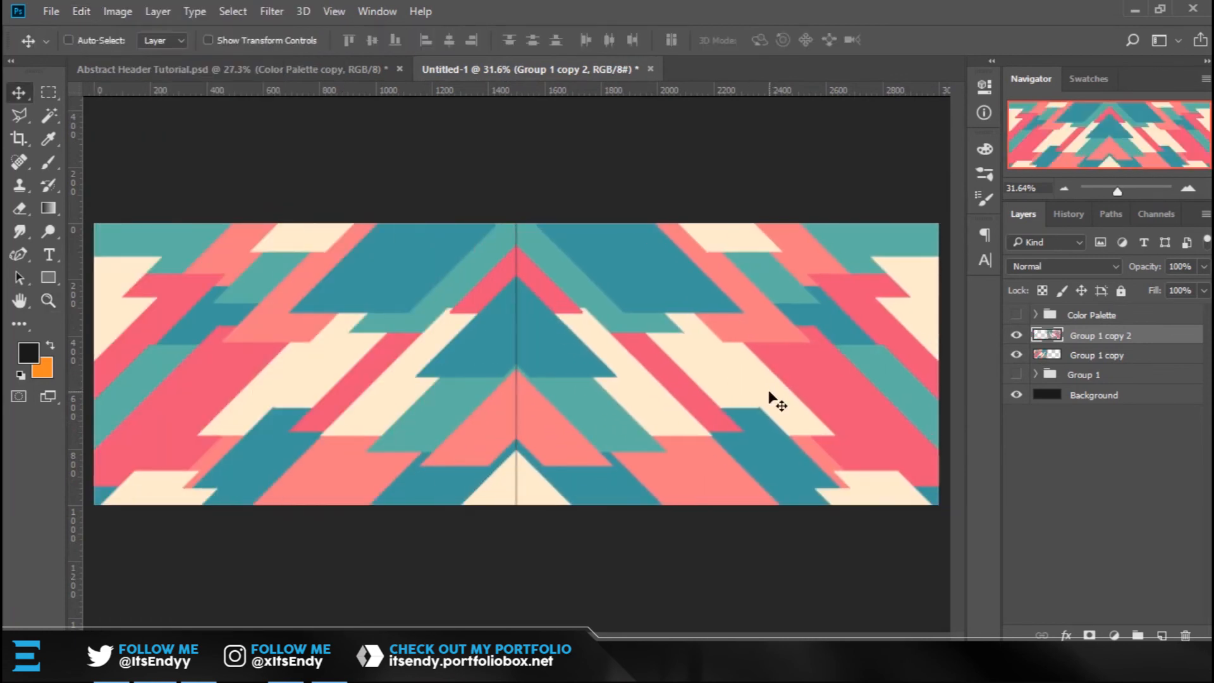
Try to close the centre seam by nudging the mirrored layer inward, and move it back.
{"action": "key", "text": "Left"}
{"action": "key", "text": "Left"}
{"action": "key", "text": "Left"}
{"action": "key", "text": "Left"}
{"action": "key", "text": "Left"}
{"action": "key", "text": "Left"}
{"action": "key", "text": "Left"}
{"action": "key", "text": "Left"}
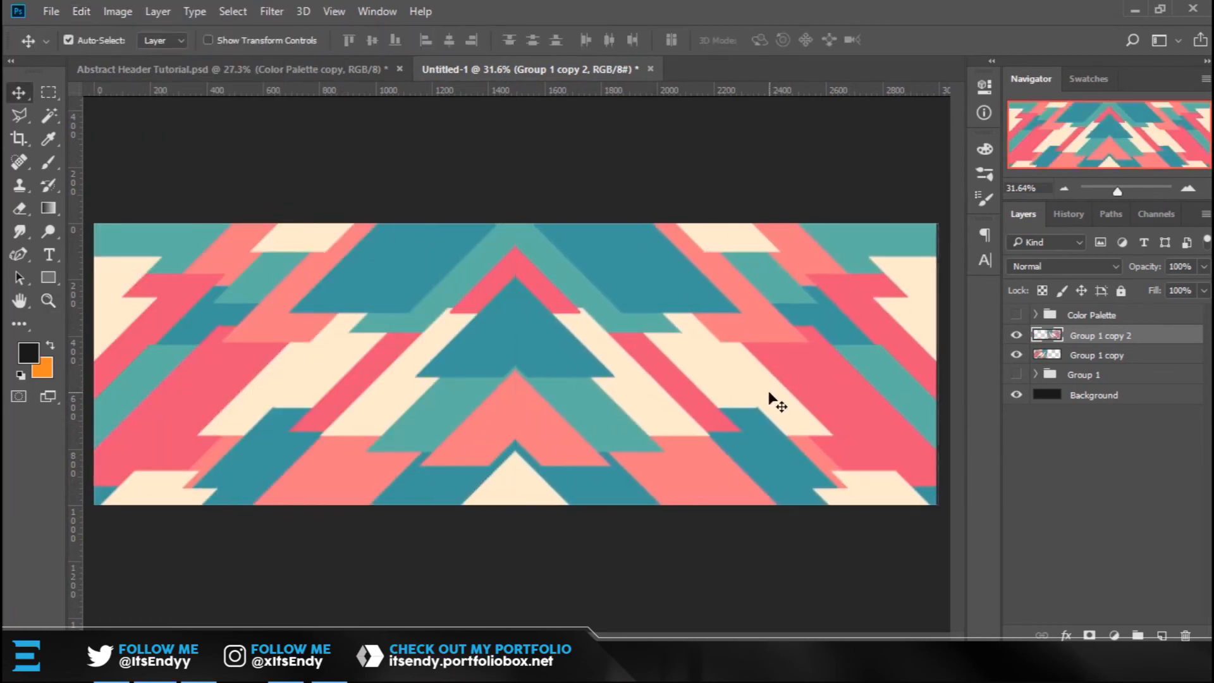
{"action": "key", "text": "Right"}
{"action": "key", "text": "Right"}
{"action": "key", "text": "Right"}
{"action": "key", "text": "Right"}
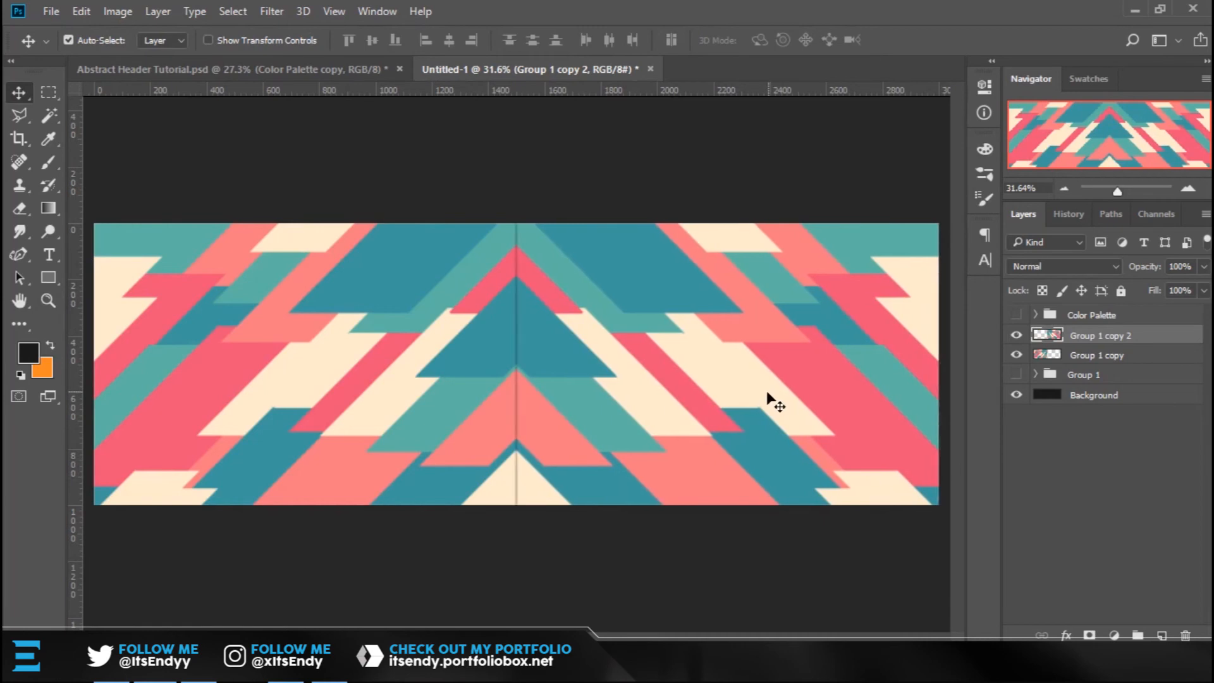
{"action": "key", "text": "ctrl+t"}
{"action": "left_click", "coordinate": [754, 43]}
Examine the centre seam between the two halves at several magnifications, including 32.6%.
{"action": "key", "text": "z"}
{"action": "left_click_drag", "start_coordinate": [544, 378], "coordinate": [686, 364]}
{"action": "left_click_drag", "start_coordinate": [598, 314], "coordinate": [555, 348]}
{"action": "type", "text": "32."}
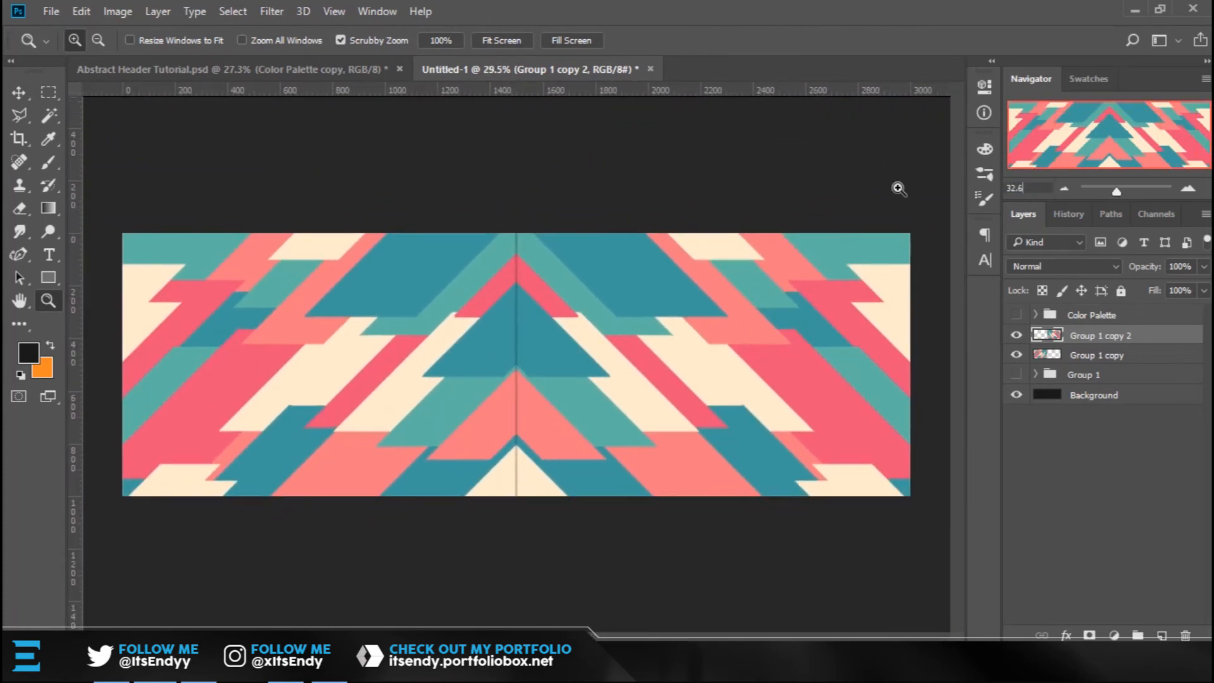
{"action": "type", "text": "6"}
{"action": "key", "text": "Return"}
{"action": "left_click_drag", "start_coordinate": [555, 358], "coordinate": [623, 333]}
{"action": "left_click_drag", "start_coordinate": [806, 347], "coordinate": [723, 355]}
{"action": "left_click_drag", "start_coordinate": [591, 412], "coordinate": [740, 409]}
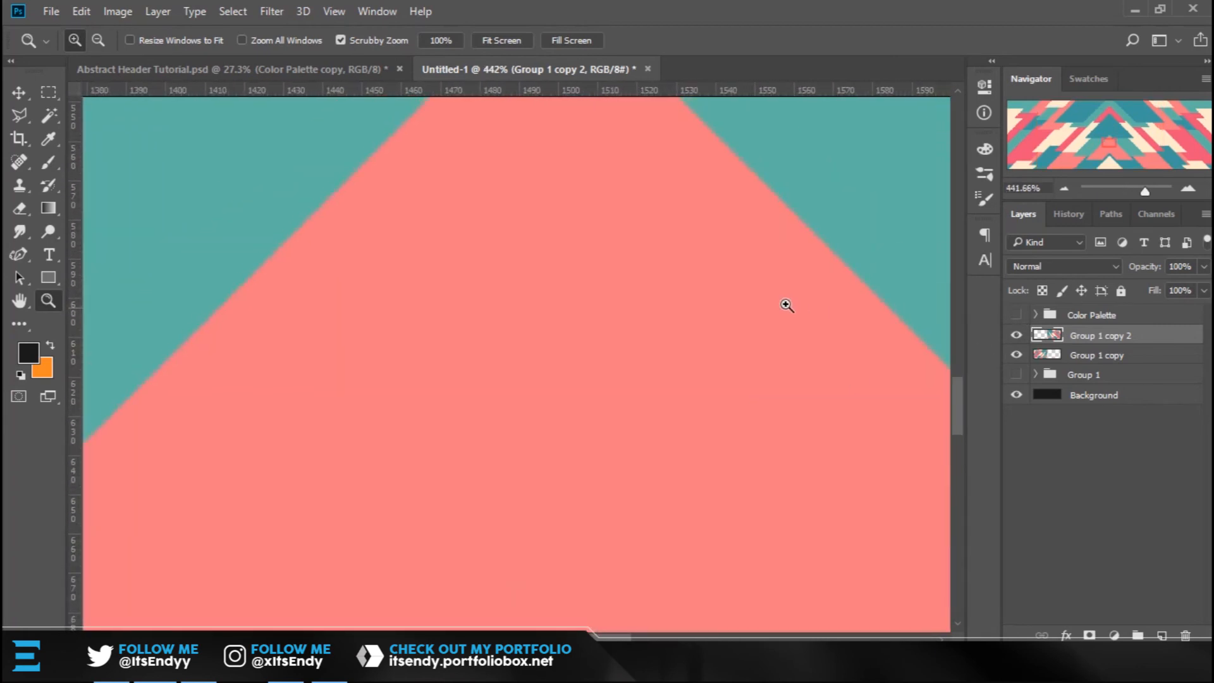
{"action": "key", "text": "v"}
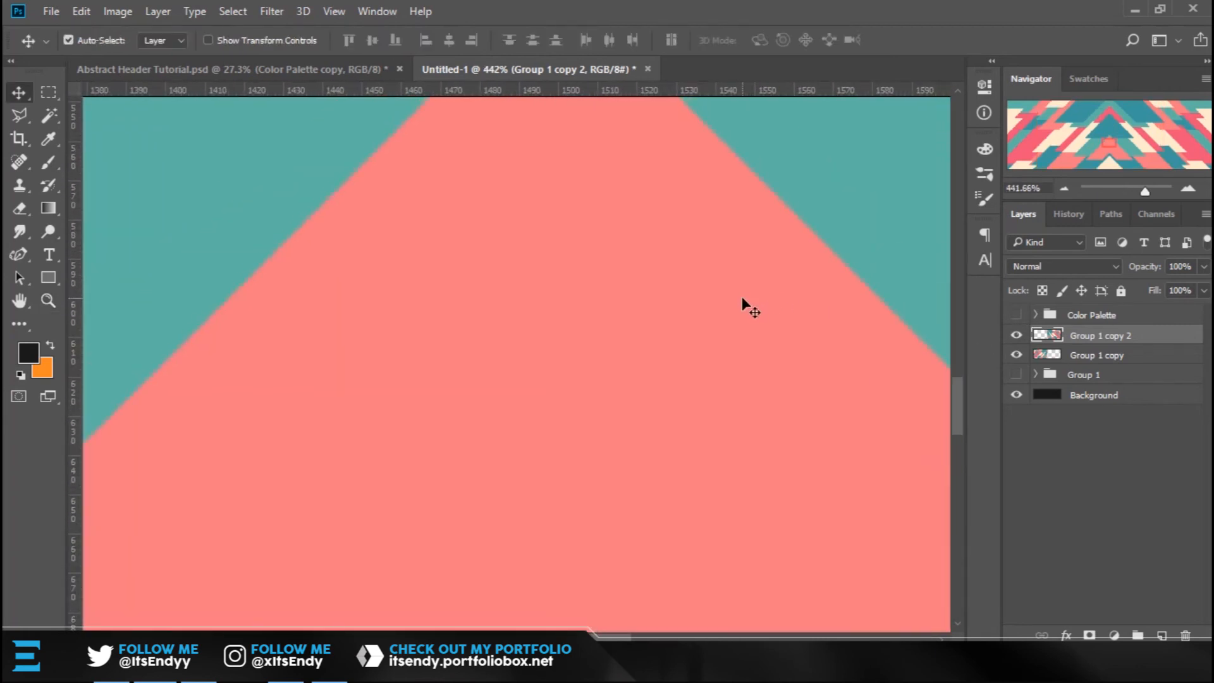
{"action": "key", "text": "z"}
{"action": "left_click_drag", "start_coordinate": [575, 348], "coordinate": [658, 374]}
{"action": "key", "text": "v"}
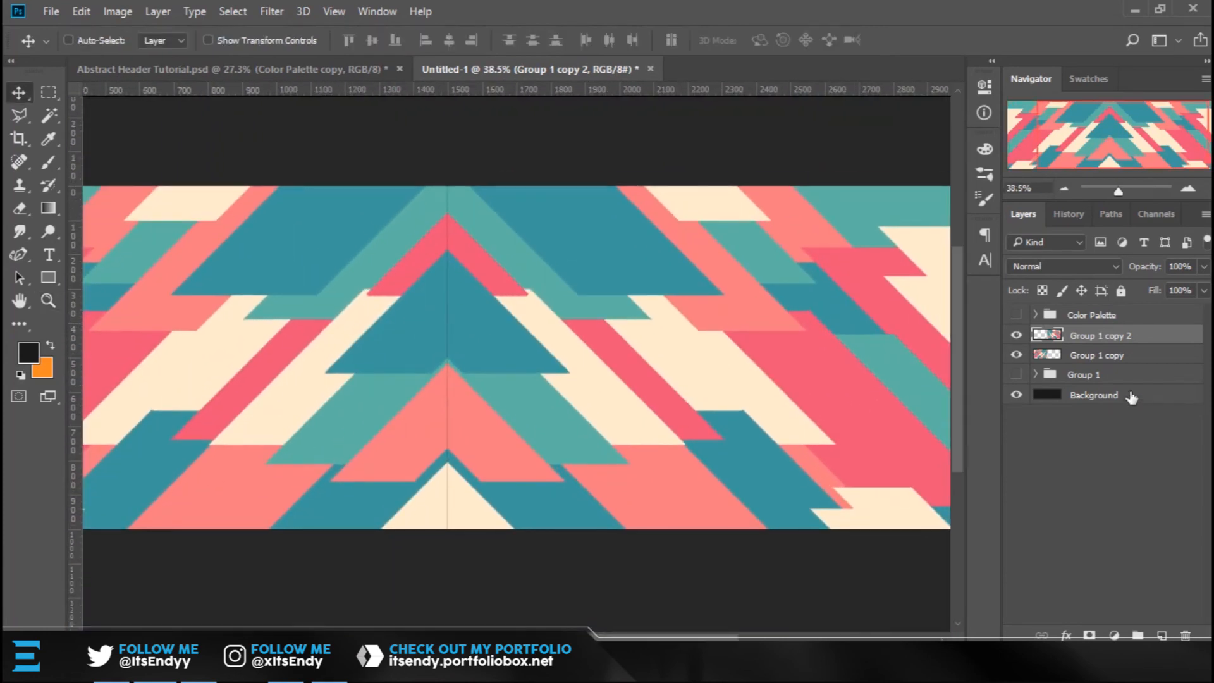
Nudge the unflipped half's layer, Group 1 copy, one step towards the mirrored half at the centre seam.
{"action": "left_click", "coordinate": [1100, 356]}
{"action": "key", "text": "Right"}
{"action": "key", "text": "z"}
{"action": "mouse_move", "coordinate": [583, 332]}
{"action": "left_mouse_down"}
{"action": "mouse_move", "coordinate": [525, 352]}
{"action": "mouse_move", "coordinate": [574, 348]}
{"action": "left_mouse_up"}
Widen the mirrored layer, Group 1 copy 2, to 100.20% towards the canvas's outer edge.
{"action": "left_click_drag", "start_coordinate": [902, 367], "coordinate": [1000, 384]}
{"action": "left_click_drag", "start_coordinate": [793, 414], "coordinate": [548, 385]}
{"action": "left_click_drag", "start_coordinate": [769, 396], "coordinate": [873, 396]}
{"action": "left_click_drag", "start_coordinate": [782, 315], "coordinate": [644, 465]}
{"action": "left_click_drag", "start_coordinate": [696, 227], "coordinate": [572, 294]}
{"action": "key", "text": "ctrl+t"}
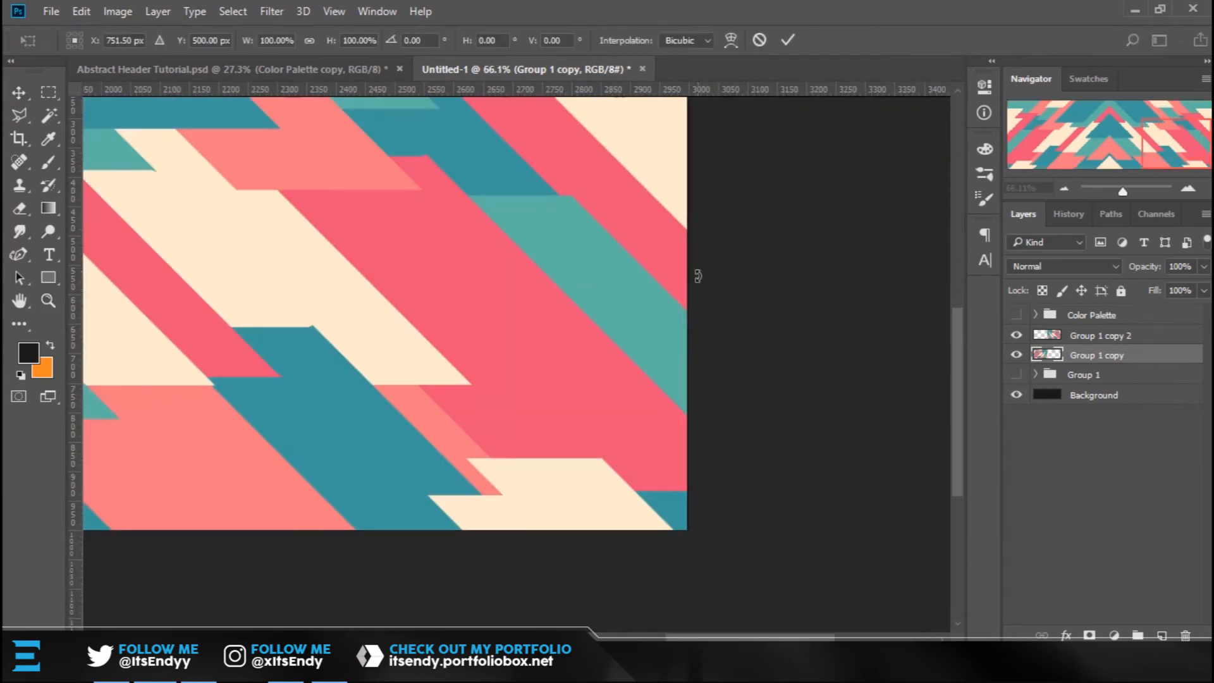
{"action": "key", "text": "Return"}
{"action": "left_click", "coordinate": [1116, 335]}
{"action": "key", "text": "ctrl+t"}
{"action": "left_click_drag", "start_coordinate": [690, 237], "coordinate": [692, 238]}
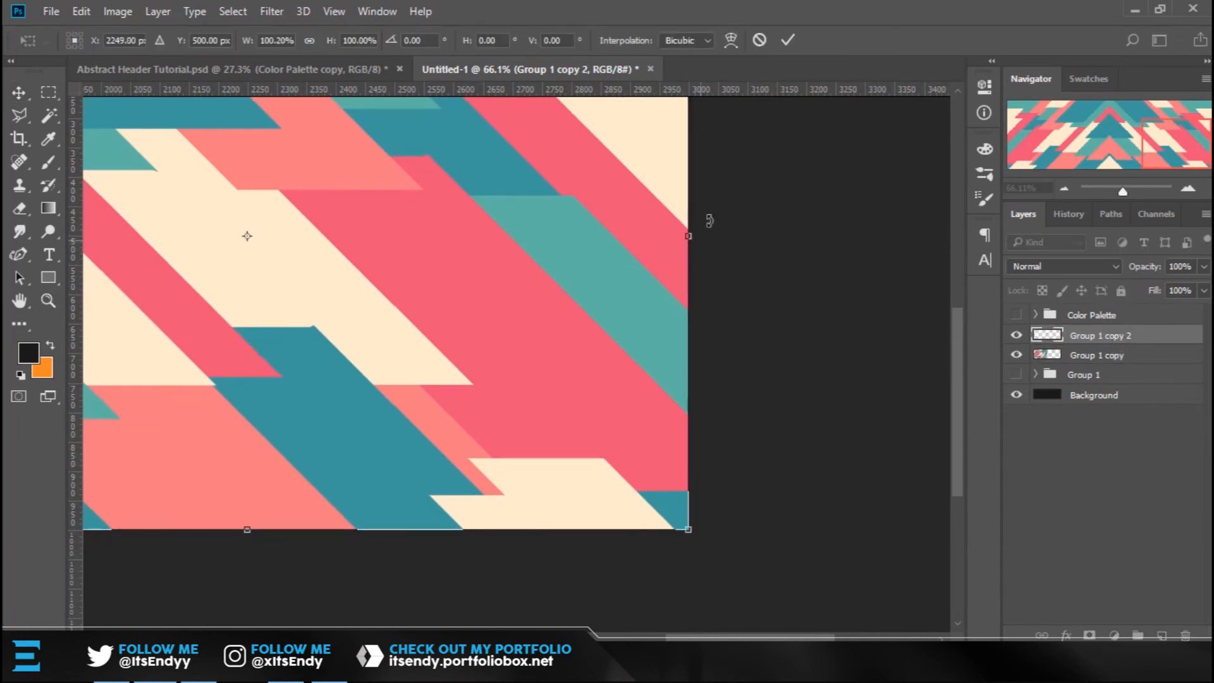
{"action": "left_click", "coordinate": [789, 43]}
Inspect the whole banner and the centre join between the two halves for remaining gaps.
{"action": "key", "text": "z"}
{"action": "left_click_drag", "start_coordinate": [533, 270], "coordinate": [678, 392]}
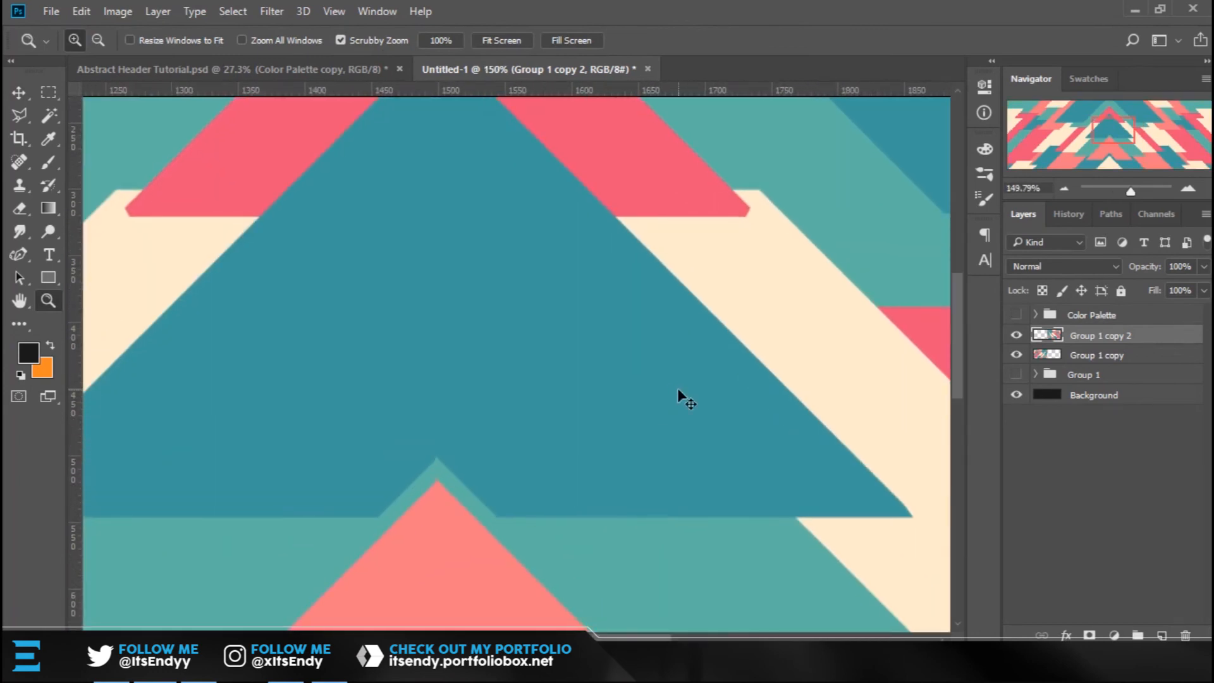
{"action": "mouse_move", "coordinate": [525, 391]}
{"action": "left_mouse_down"}
{"action": "mouse_move", "coordinate": [425, 408]}
{"action": "mouse_move", "coordinate": [529, 401]}
{"action": "left_mouse_up"}
{"action": "left_click_drag", "start_coordinate": [208, 390], "coordinate": [305, 381]}
{"action": "left_click_drag", "start_coordinate": [228, 360], "coordinate": [384, 380]}
{"action": "left_click_drag", "start_coordinate": [929, 331], "coordinate": [476, 362]}
{"action": "left_click_drag", "start_coordinate": [743, 250], "coordinate": [554, 287]}
{"action": "key", "text": "ctrl+0"}
{"action": "left_click_drag", "start_coordinate": [695, 314], "coordinate": [677, 322]}
{"action": "mouse_move", "coordinate": [571, 323]}
{"action": "left_mouse_down"}
{"action": "mouse_move", "coordinate": [607, 322]}
{"action": "mouse_move", "coordinate": [593, 329]}
{"action": "left_mouse_up"}
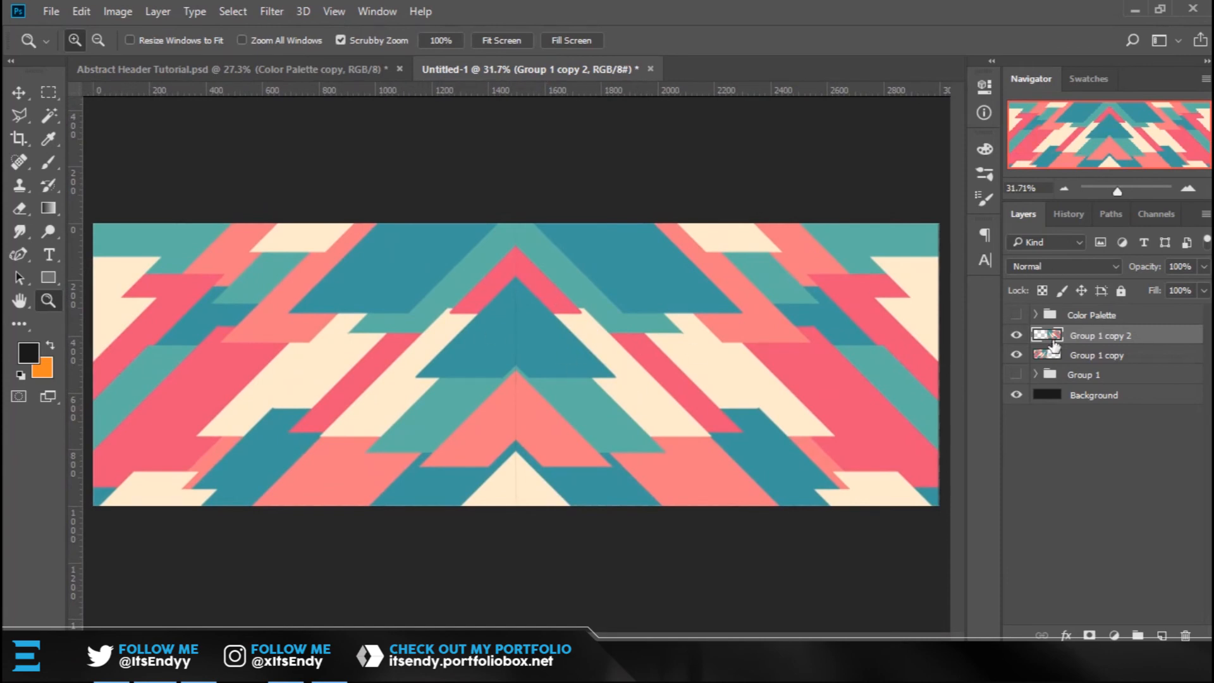
{"action": "left_click_drag", "start_coordinate": [529, 283], "coordinate": [588, 317]}
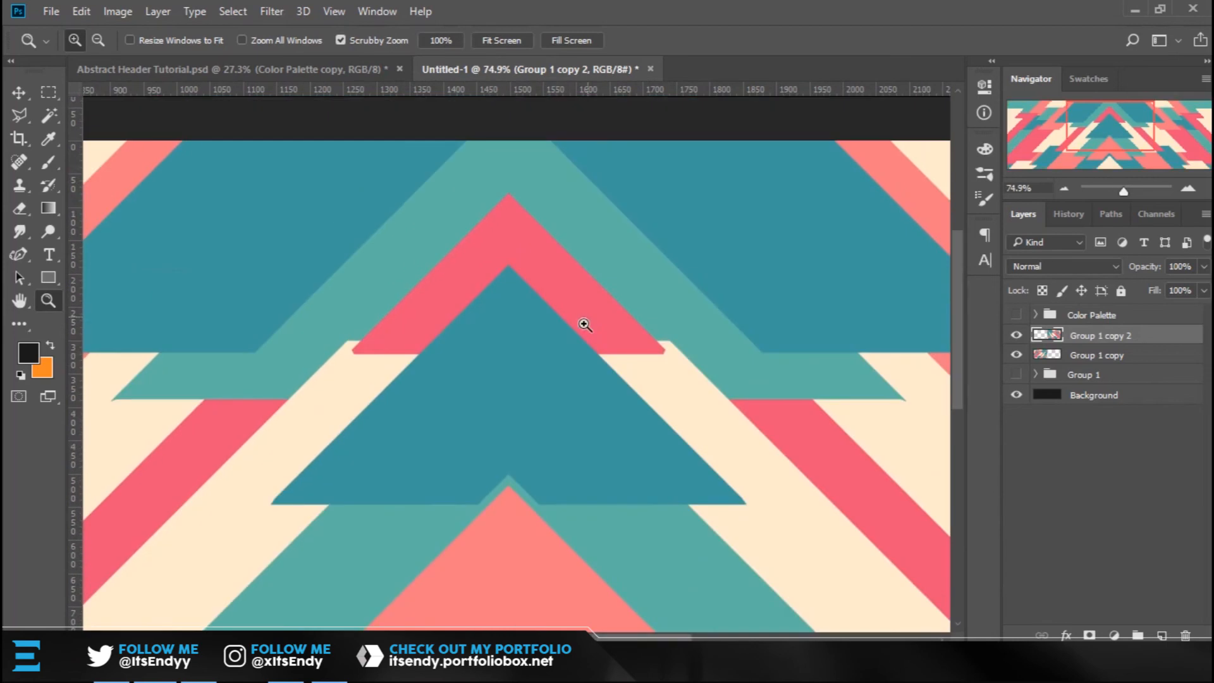
Shift the Group 1 copy layer two steps away from the centre seam and one step back.
{"action": "key", "text": "v"}
{"action": "left_click", "coordinate": [1113, 355]}
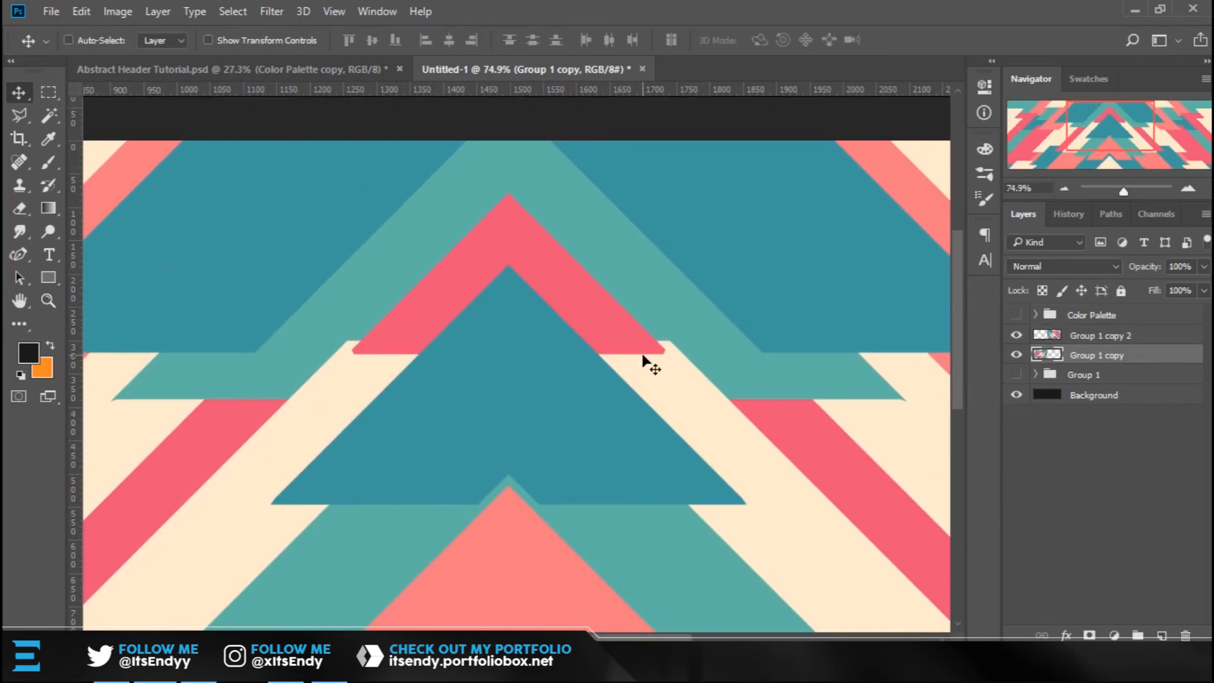
{"action": "key", "text": "Left"}
{"action": "key", "text": "Left"}
{"action": "key", "text": "Right"}
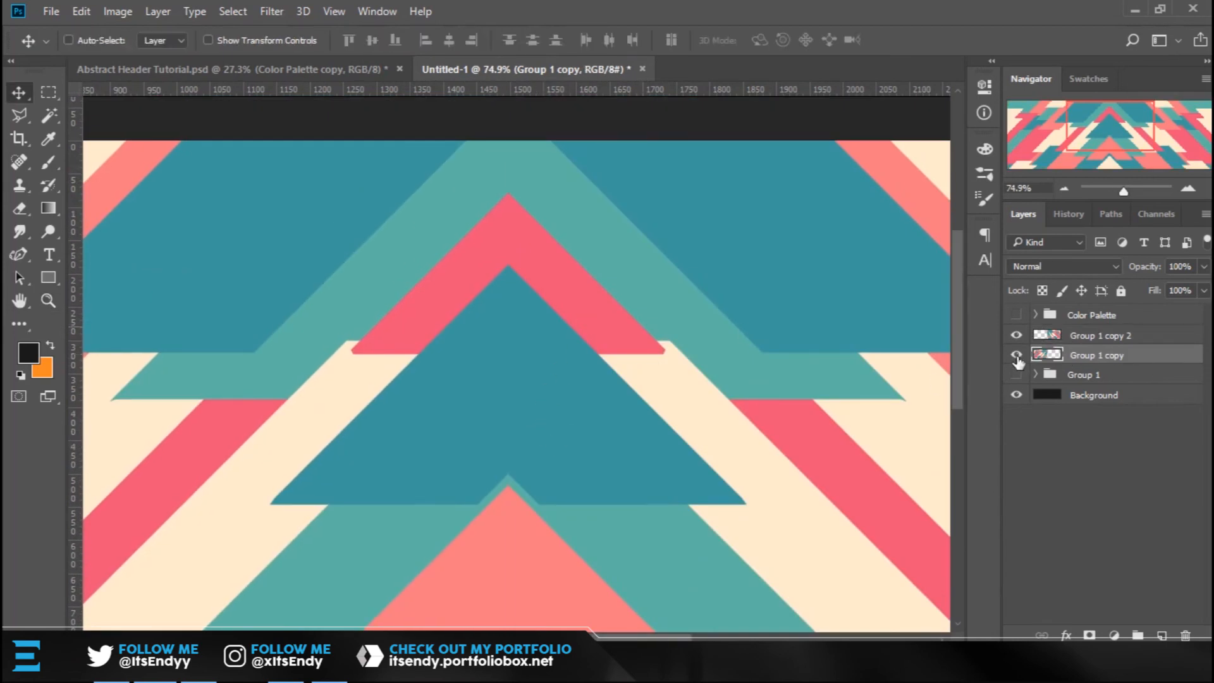
Scale the two half-banner layers up slightly together with Free Transform.
{"action": "left_click", "coordinate": [1059, 337], "text": "shift"}
{"action": "key", "text": "z"}
{"action": "left_click_drag", "start_coordinate": [556, 330], "coordinate": [496, 344]}
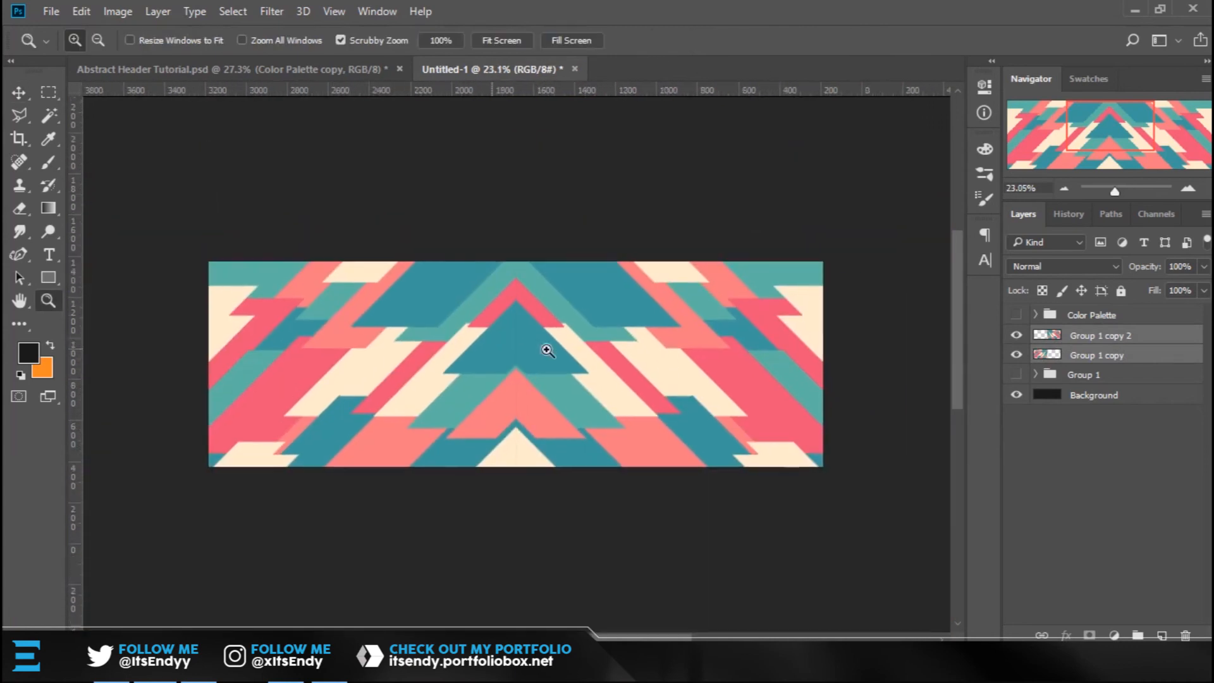
{"action": "key", "text": "ctrl+t"}
{"action": "left_click_drag", "start_coordinate": [823, 471], "coordinate": [826, 474]}
{"action": "key", "text": "Return"}
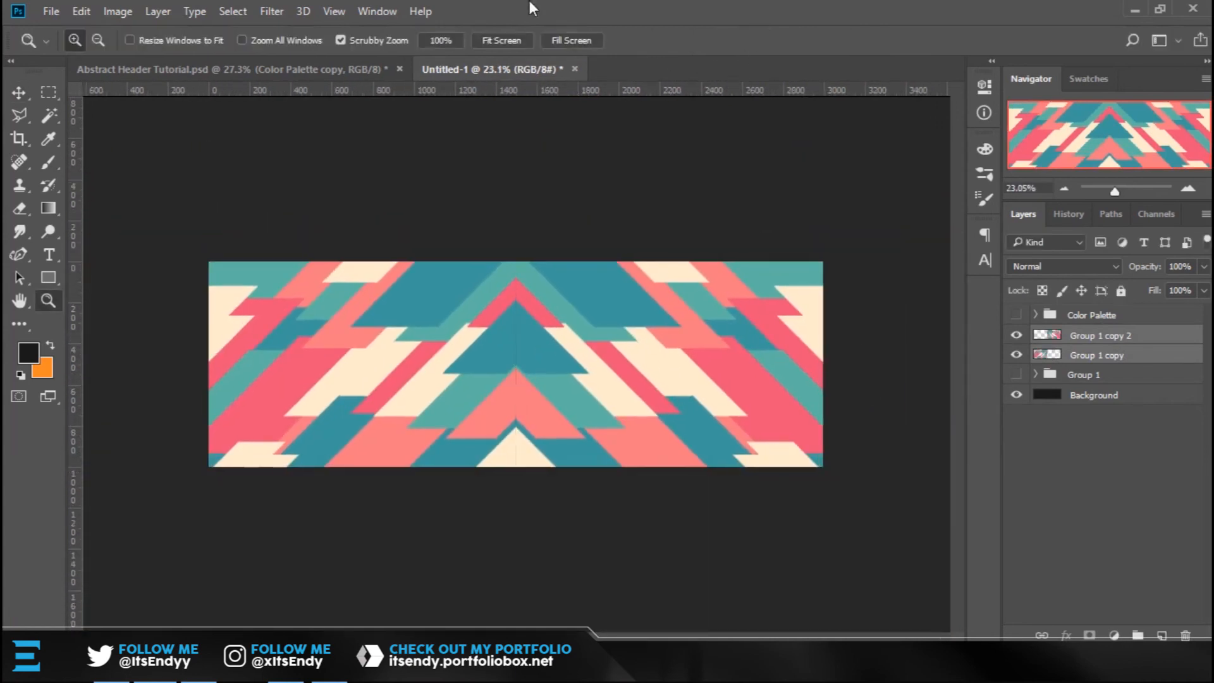
Compare how the centre seam renders at different zoom levels and check the two half-banner layers.
{"action": "left_click_drag", "start_coordinate": [438, 296], "coordinate": [471, 336]}
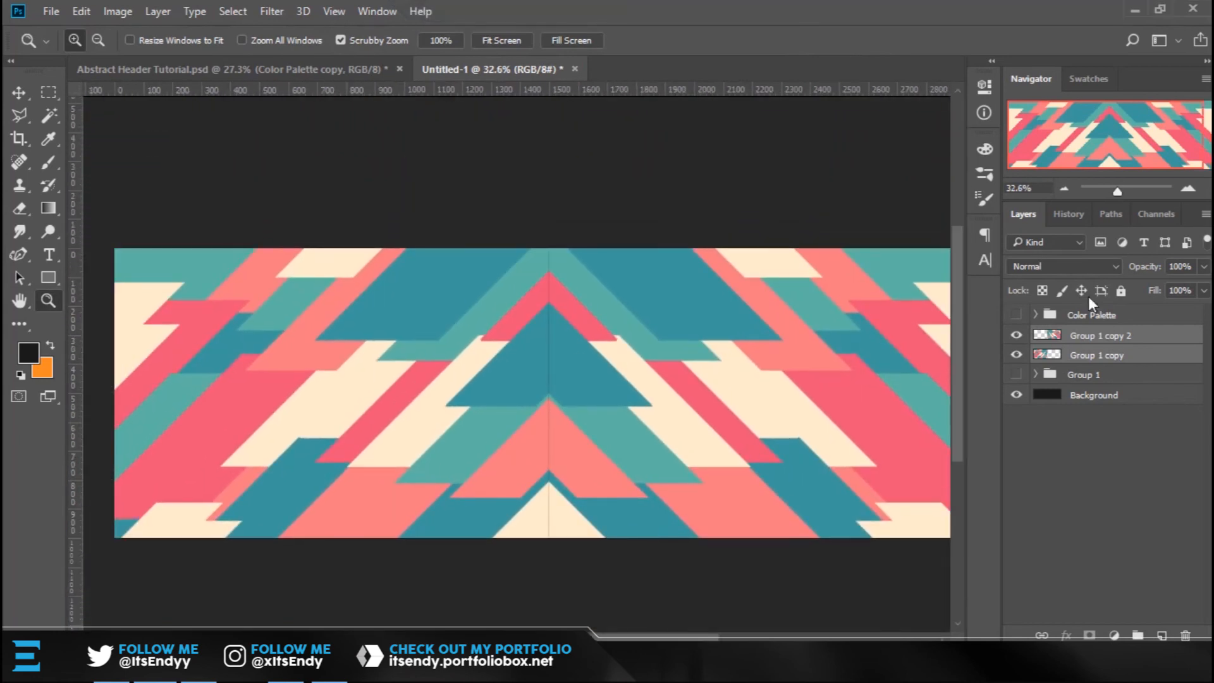
{"action": "left_click", "coordinate": [1111, 341]}
{"action": "left_click_drag", "start_coordinate": [528, 306], "coordinate": [542, 387]}
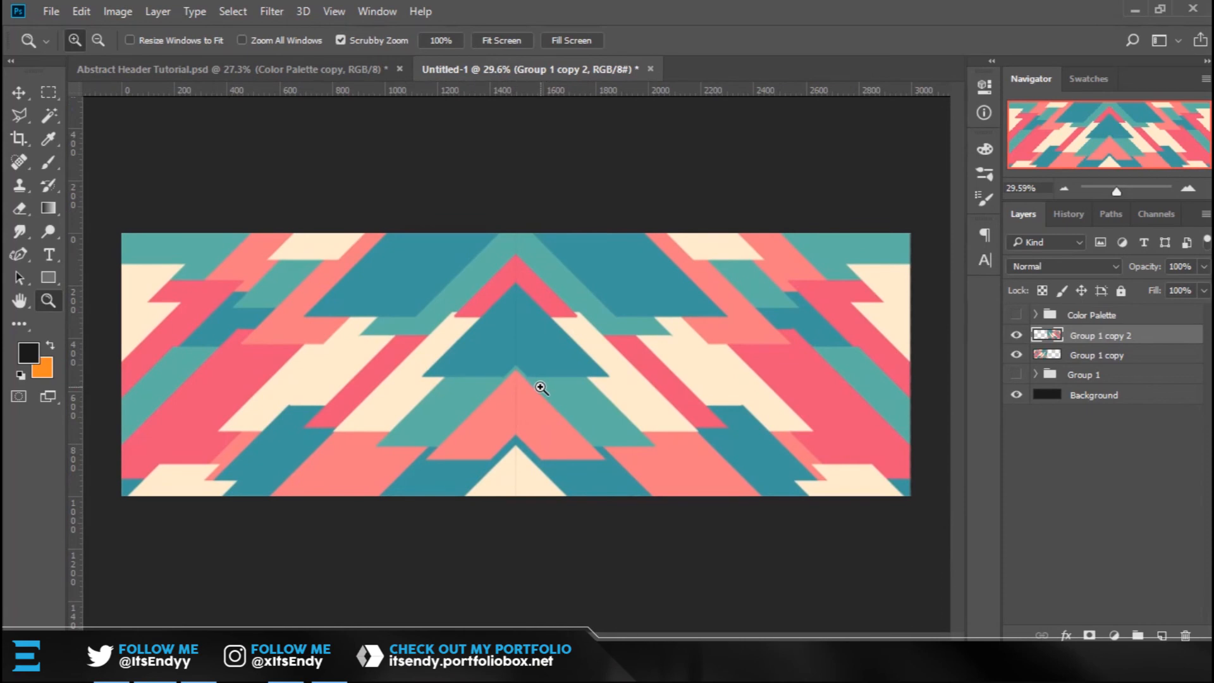
{"action": "left_click_drag", "start_coordinate": [548, 384], "coordinate": [554, 383]}
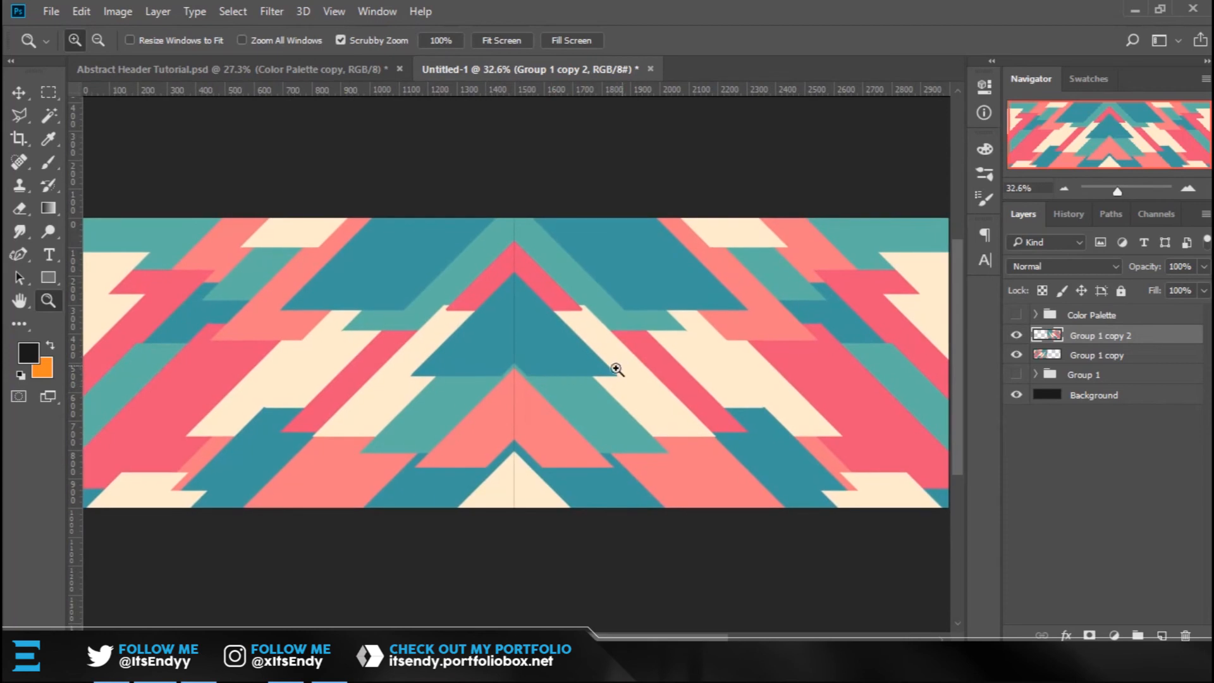
{"action": "left_click", "coordinate": [1075, 461]}
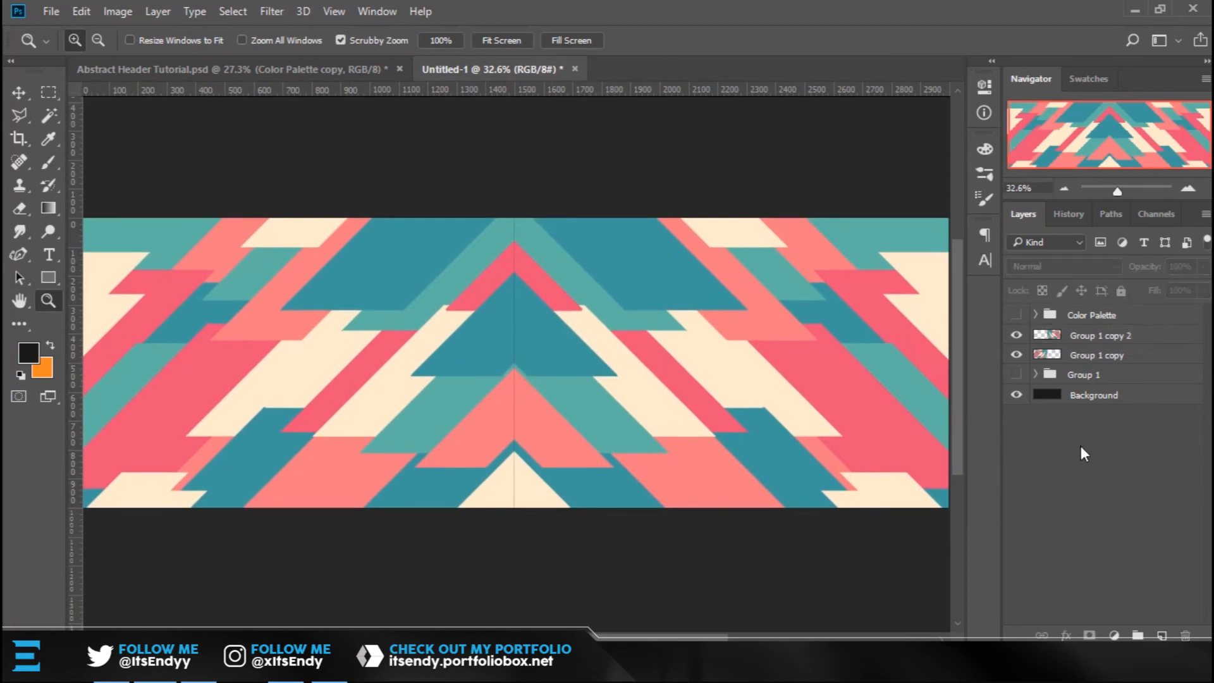
{"action": "left_click", "coordinate": [1123, 336]}
{"action": "left_click", "coordinate": [1117, 356], "text": "shift"}
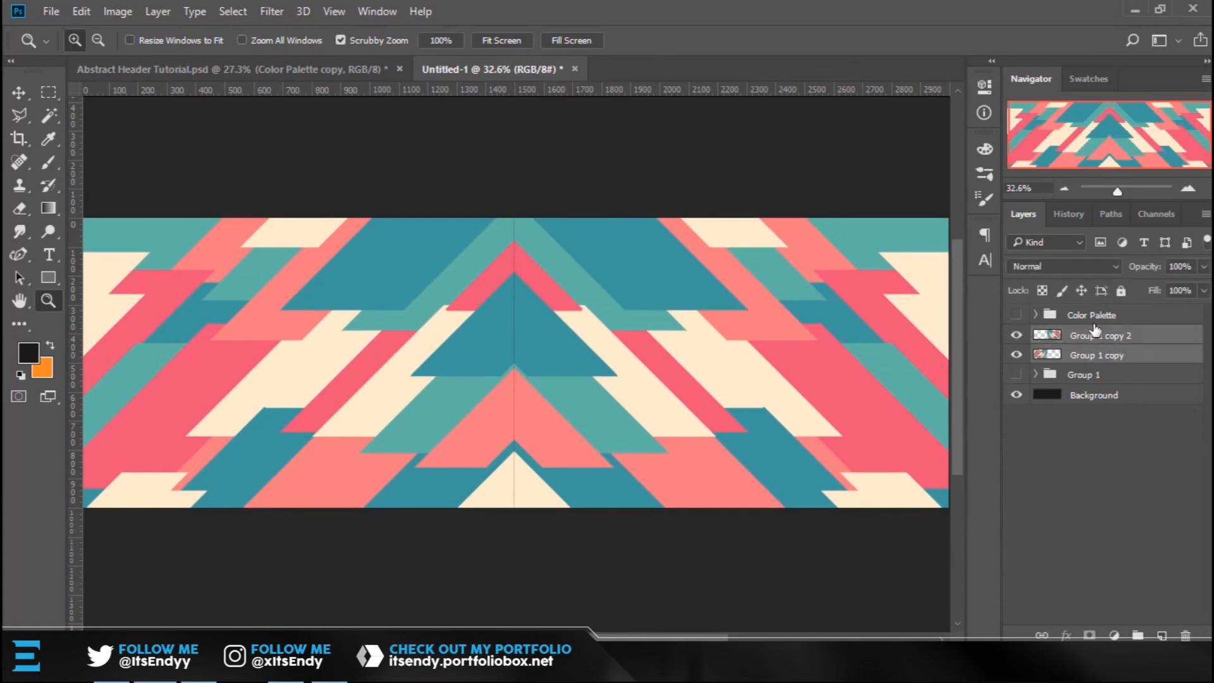
{"action": "key", "text": "g"}
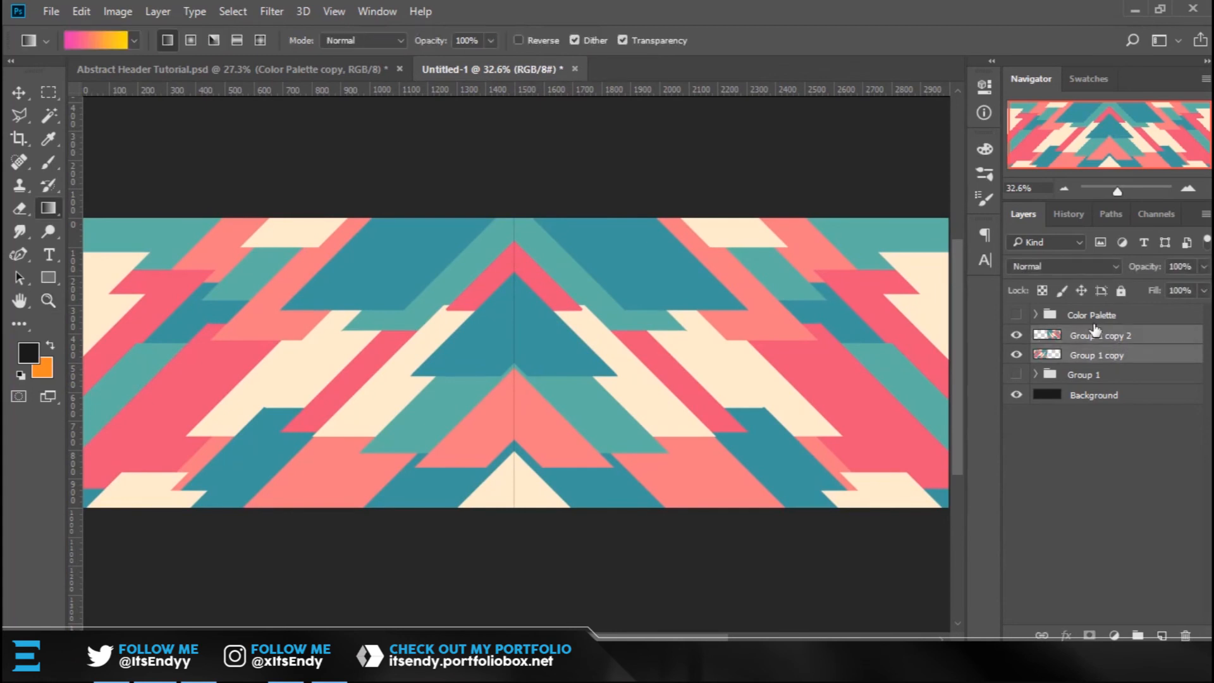
{"action": "left_click", "coordinate": [1057, 473]}
Group the two half-banner layers and name the group "Boxes".
{"action": "left_click", "coordinate": [1129, 356]}
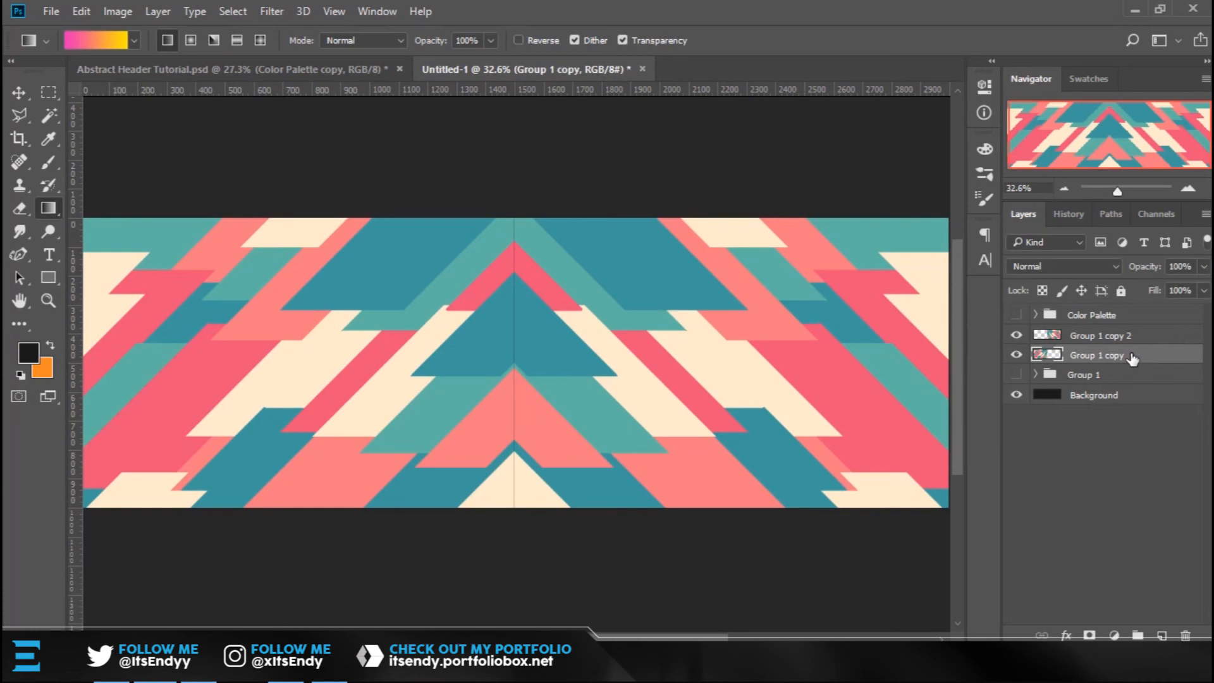
{"action": "left_click", "coordinate": [1143, 335], "text": "shift"}
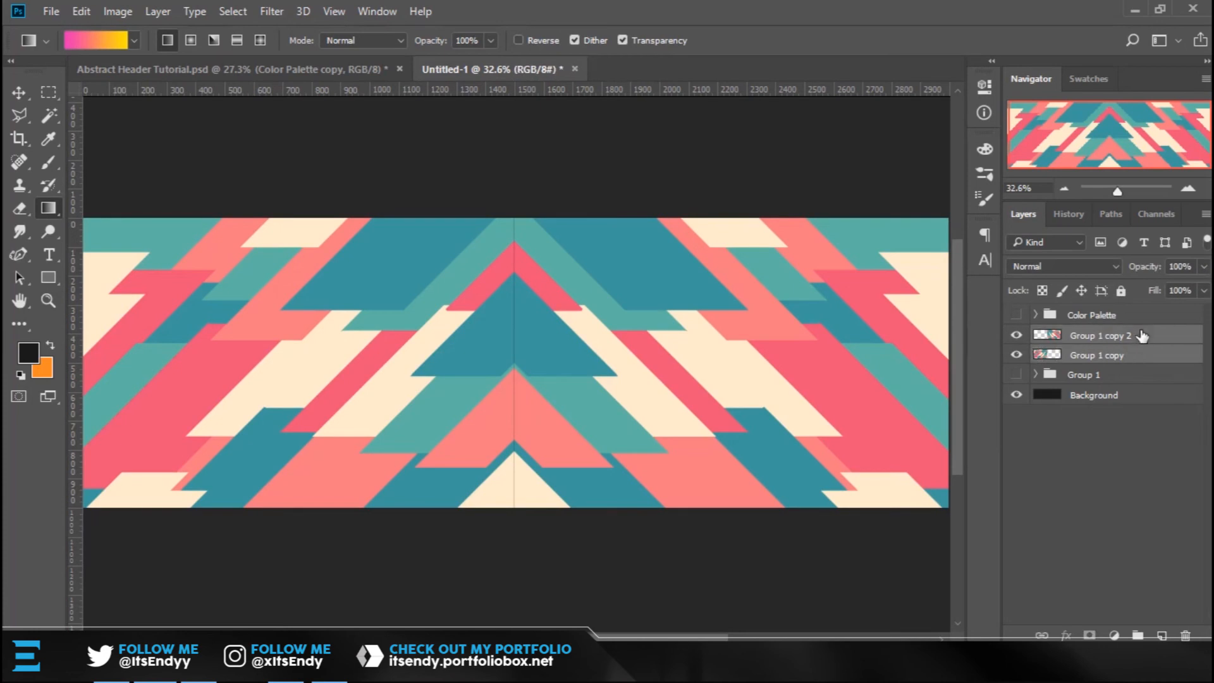
{"action": "key", "text": "ctrl+g"}
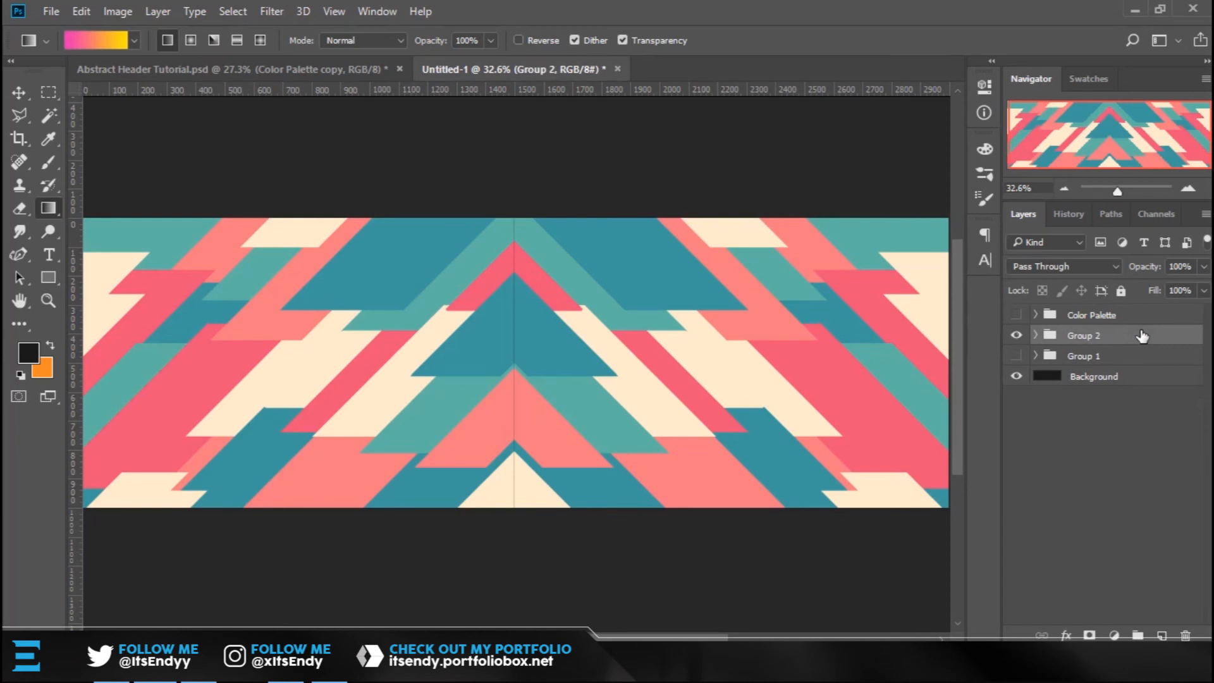
{"action": "double_click", "coordinate": [1068, 337]}
{"action": "type", "text": "Boxes"}
{"action": "key", "text": "Return"}
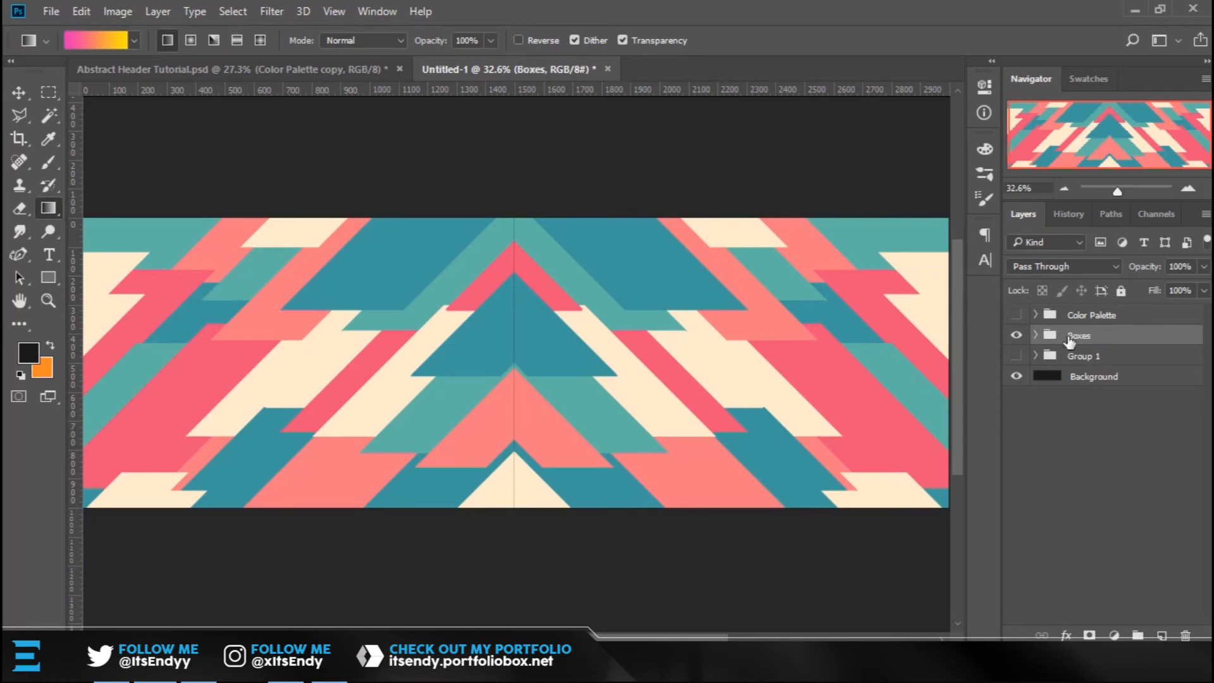
Move the hidden Group 1 into the Boxes group, beneath its two layers.
{"action": "left_click", "coordinate": [1036, 336]}
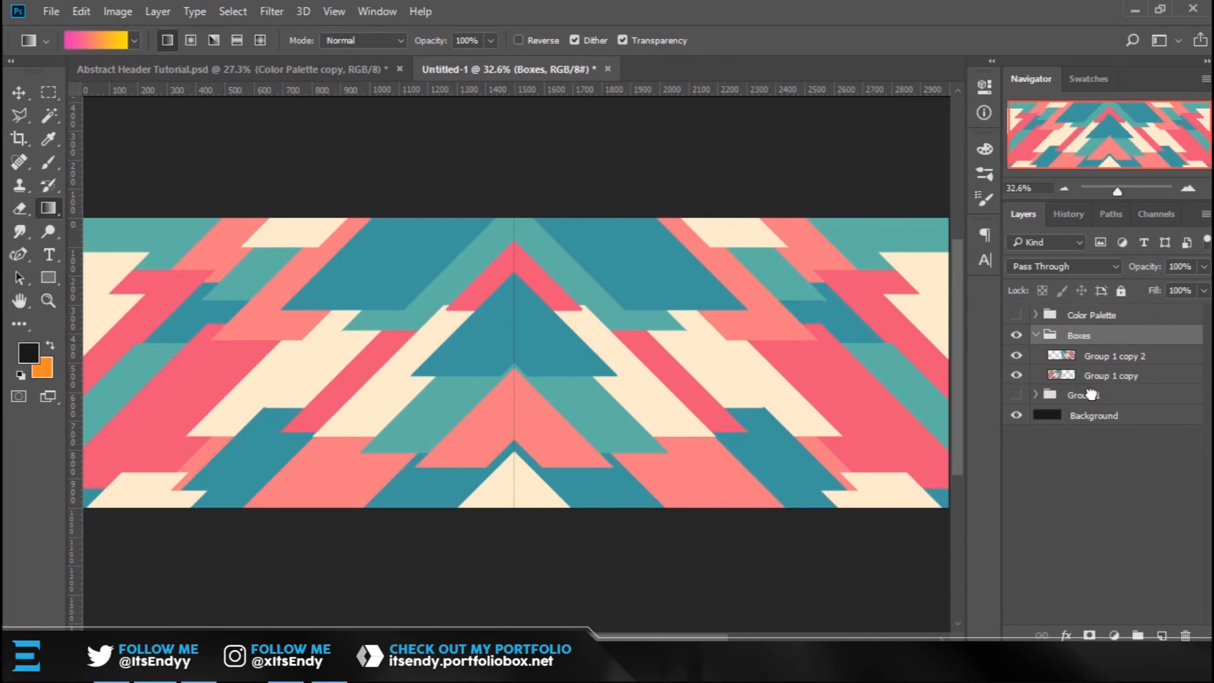
{"action": "left_click_drag", "start_coordinate": [1091, 402], "coordinate": [1060, 341]}
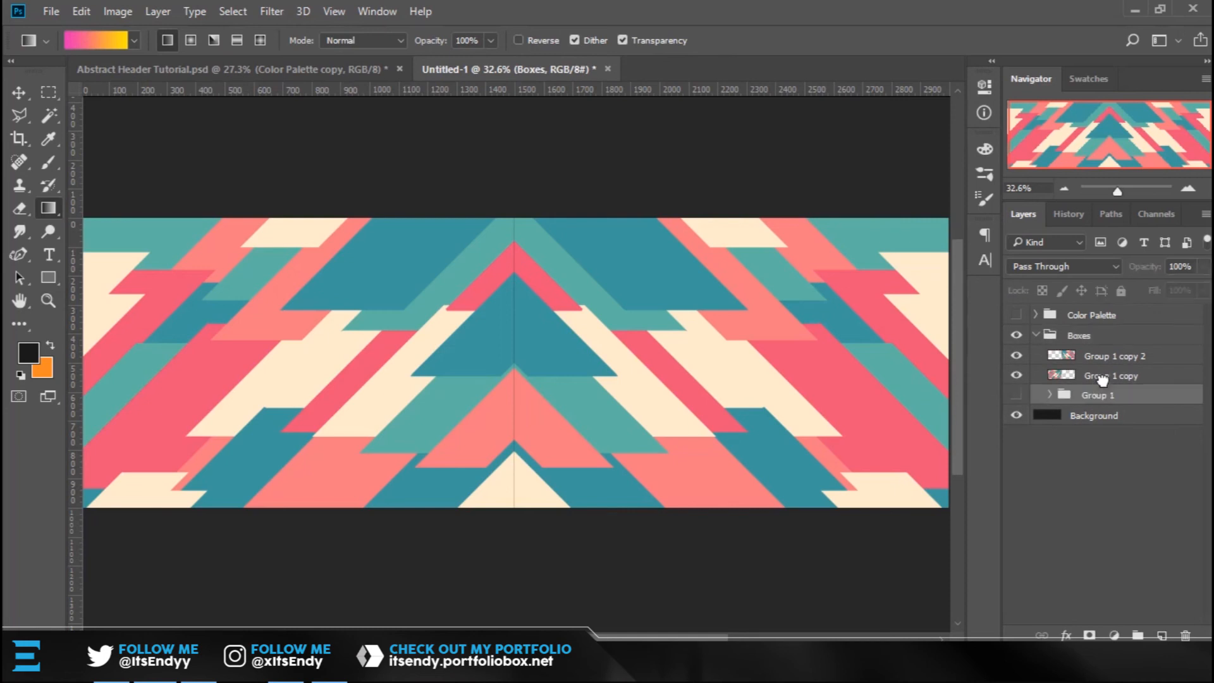
Add the text "ABSTRACT" in Robot Crush Regular at 100 pt on a new layer above the Boxes group.
{"action": "left_click", "coordinate": [1036, 336]}
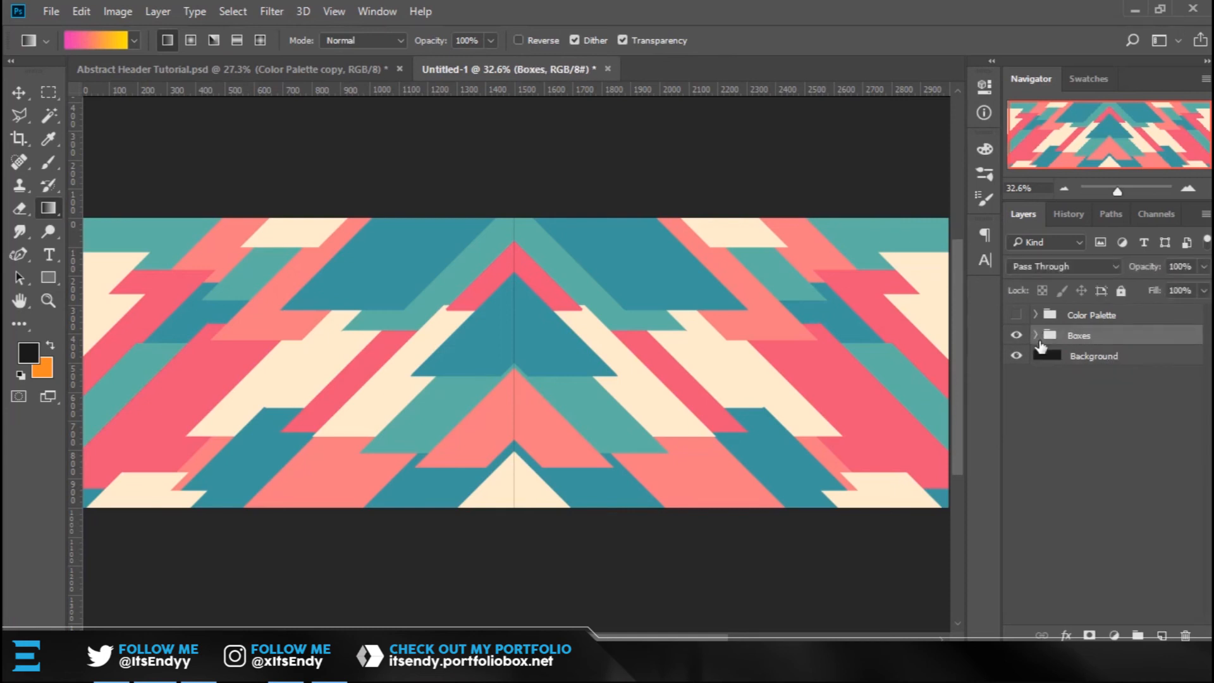
{"action": "left_click", "coordinate": [298, 70]}
{"action": "key", "text": "z"}
{"action": "left_click_drag", "start_coordinate": [517, 397], "coordinate": [535, 357]}
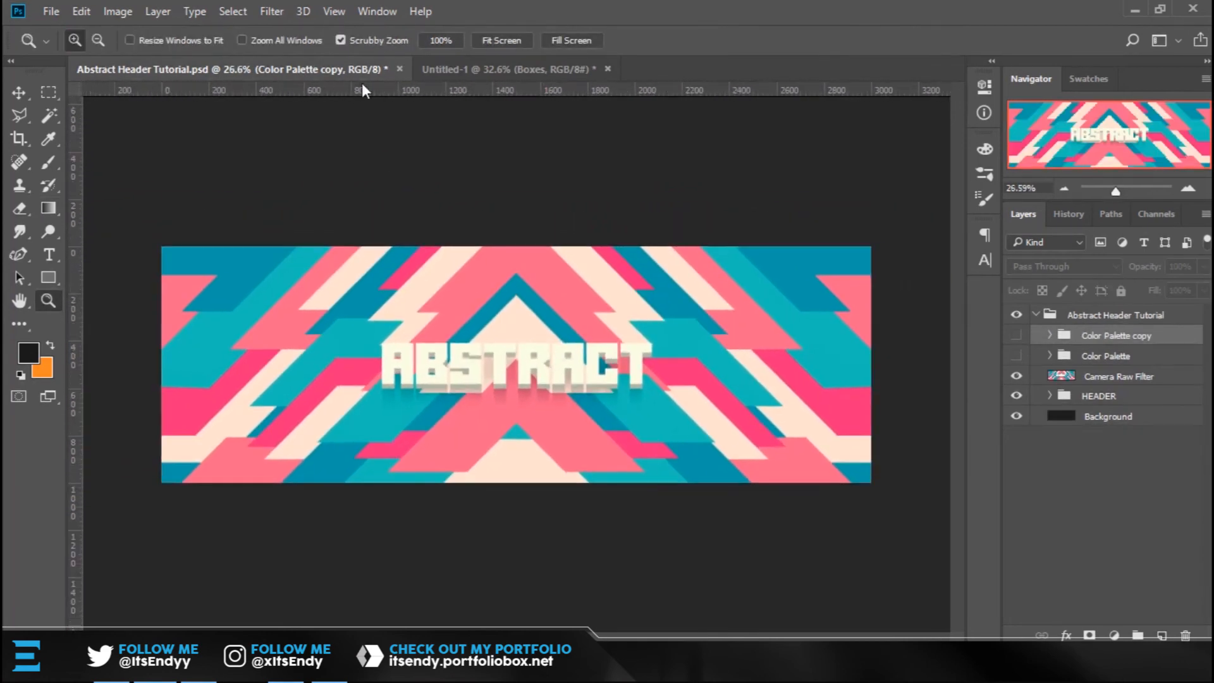
{"action": "left_click", "coordinate": [468, 67]}
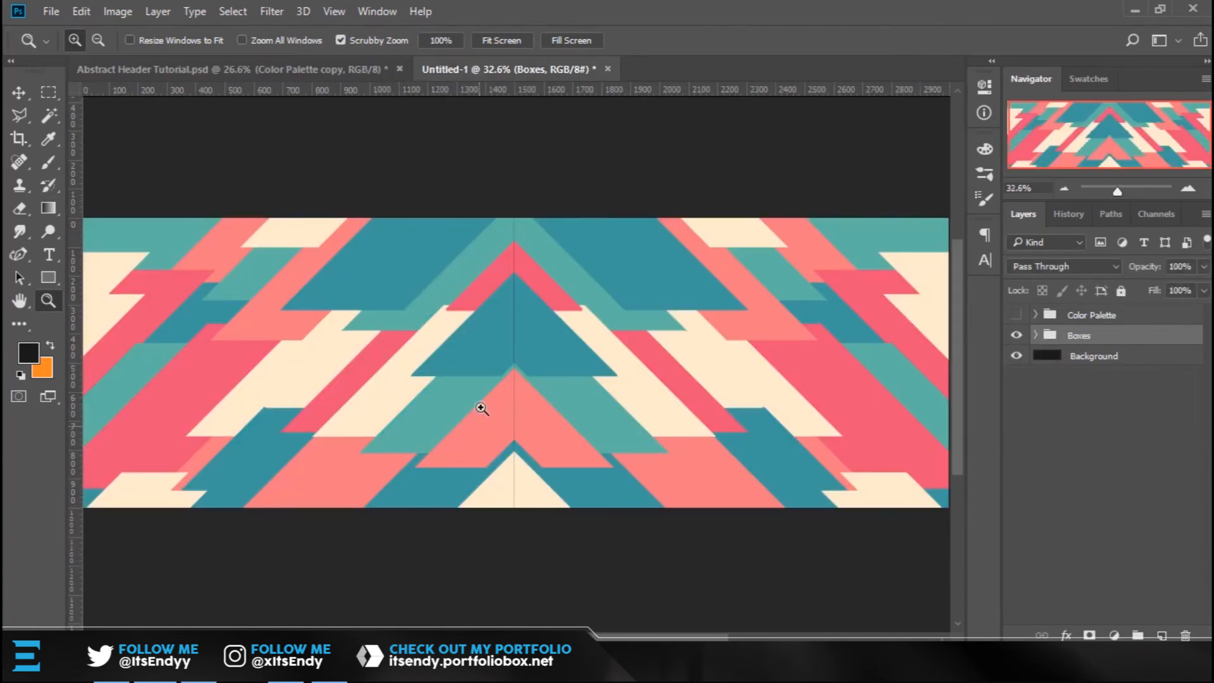
{"action": "key", "text": "t"}
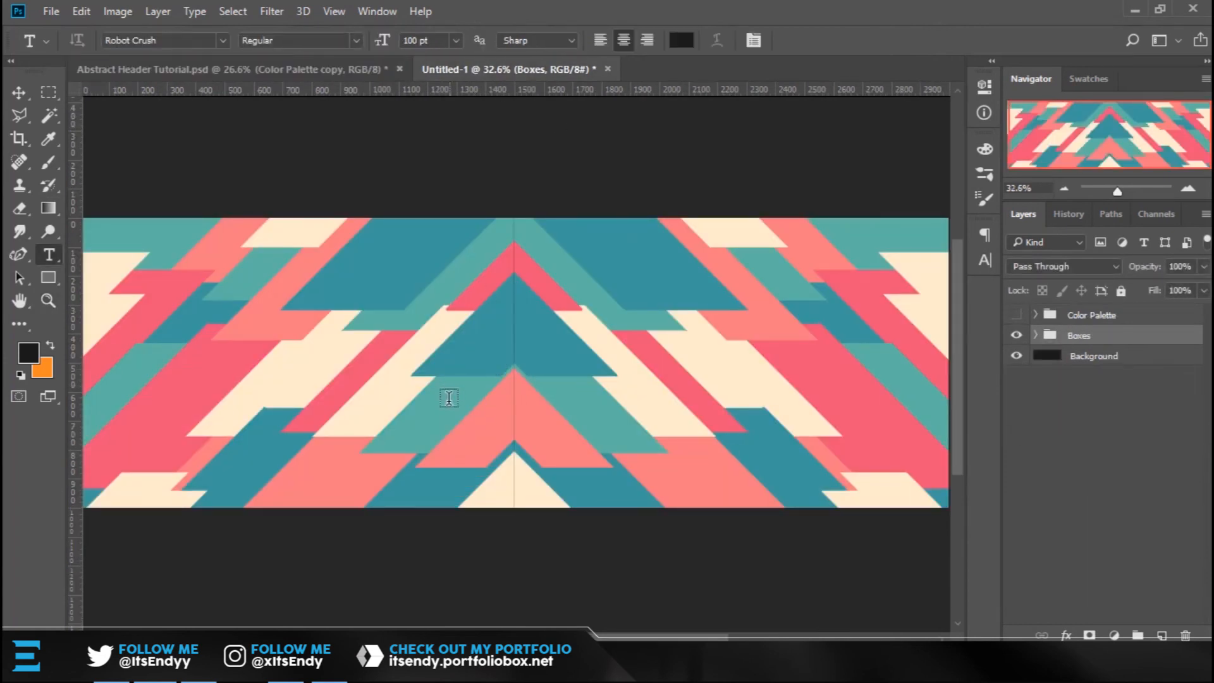
{"action": "left_click", "coordinate": [704, 358]}
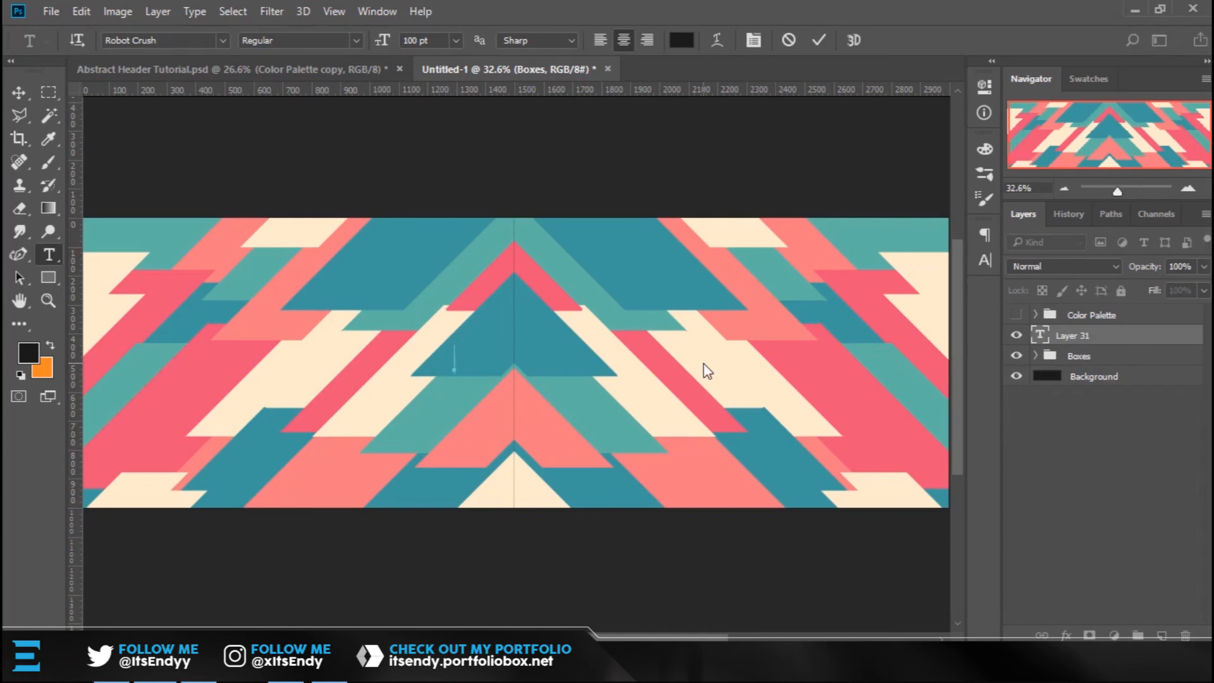
{"action": "type", "text": "ABSTRACT"}
{"action": "left_click", "coordinate": [819, 42]}
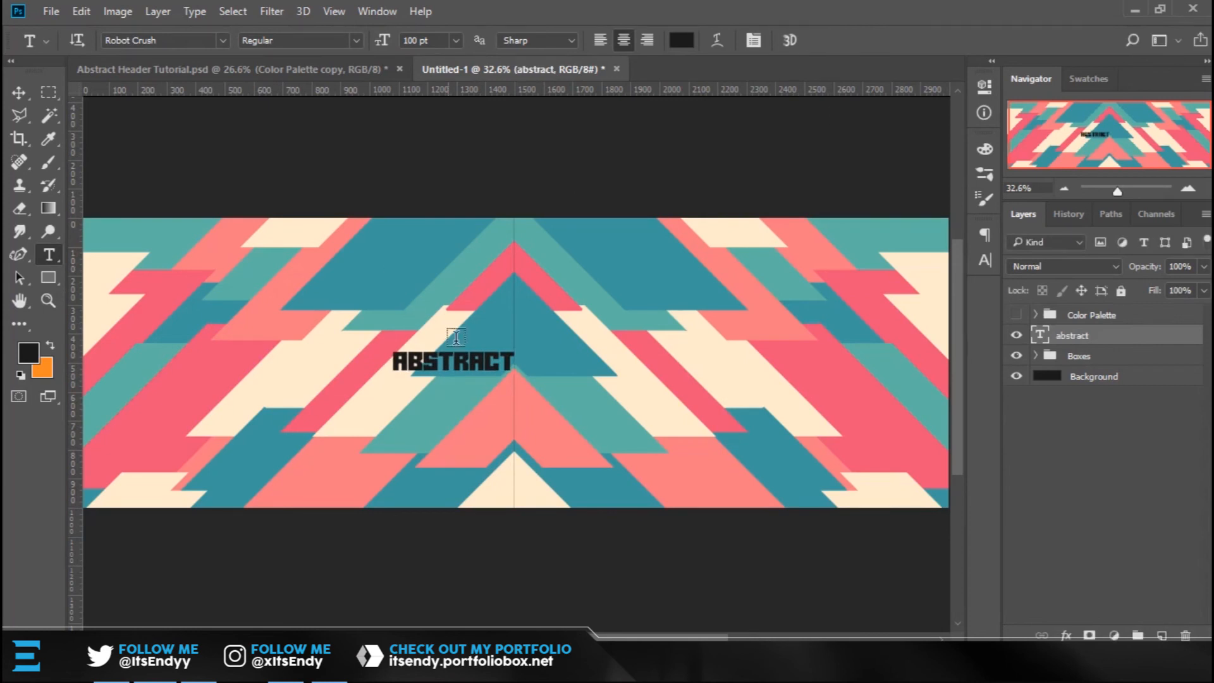
Centre the ABSTRACT text horizontally and vertically on the whole canvas and clear the selection.
{"action": "key", "text": "v"}
{"action": "left_click_drag", "start_coordinate": [477, 368], "coordinate": [520, 370]}
{"action": "key", "text": "ctrl+a"}
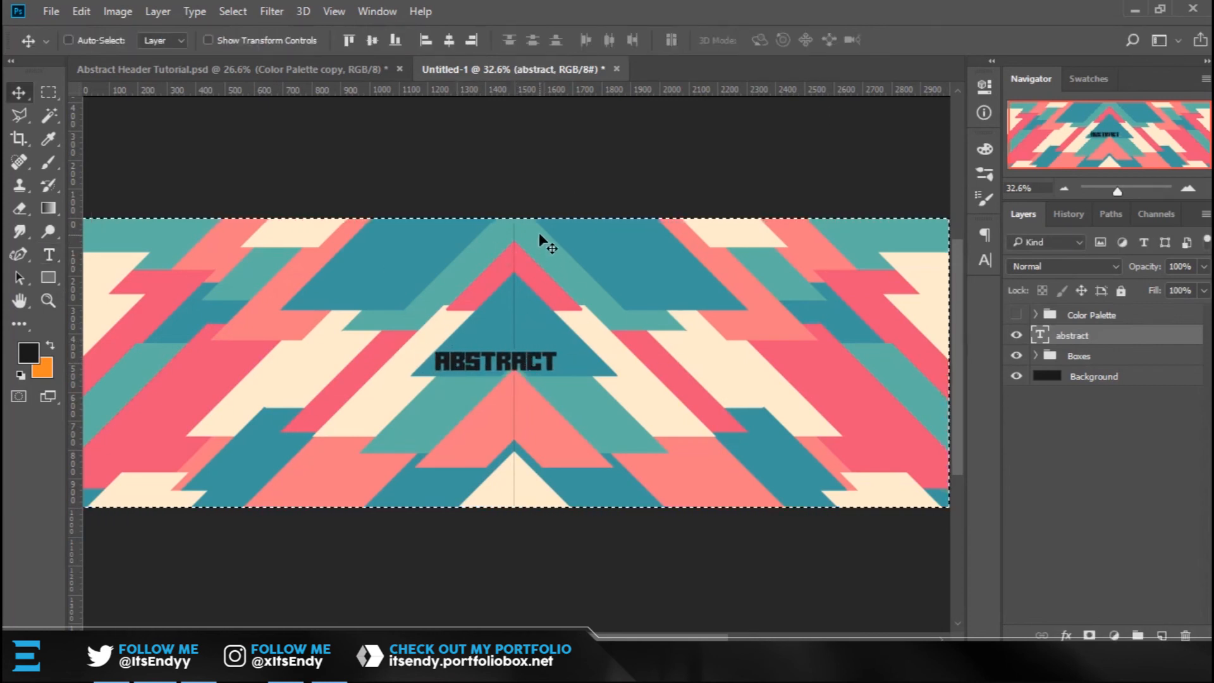
{"action": "mouse_move", "coordinate": [482, 20]}
{"action": "left_click", "coordinate": [450, 41]}
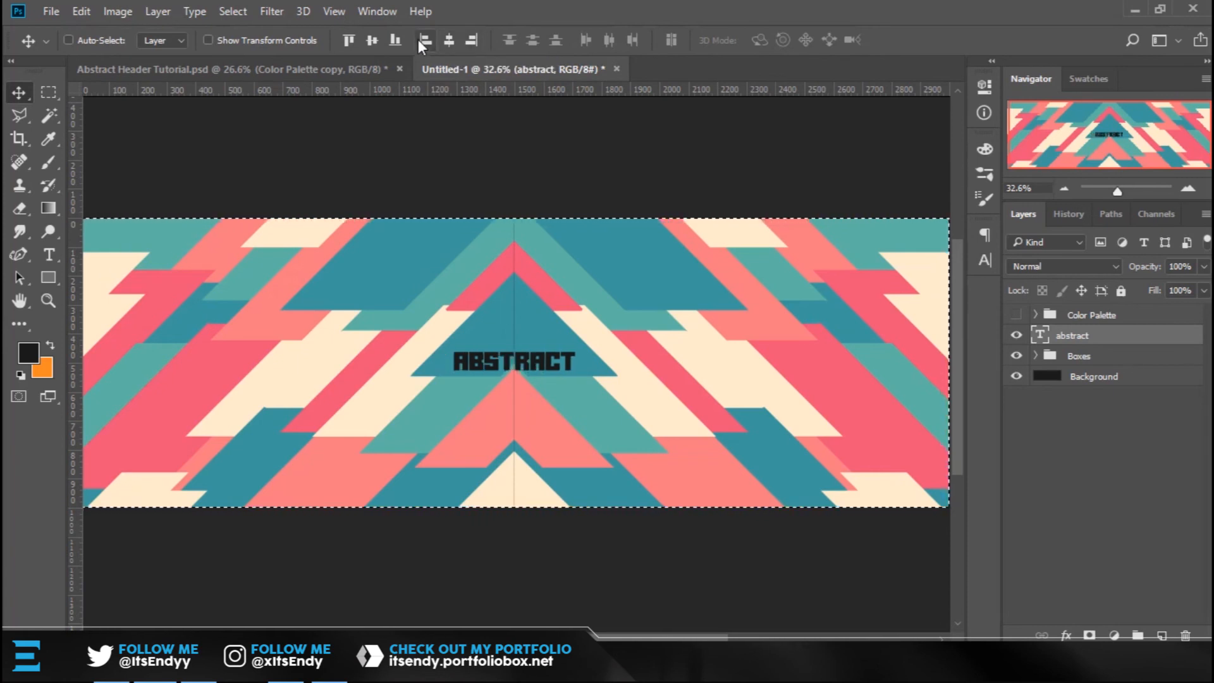
{"action": "left_click", "coordinate": [377, 40]}
{"action": "key", "text": "m"}
{"action": "left_click", "coordinate": [559, 568]}
{"action": "key", "text": "v"}
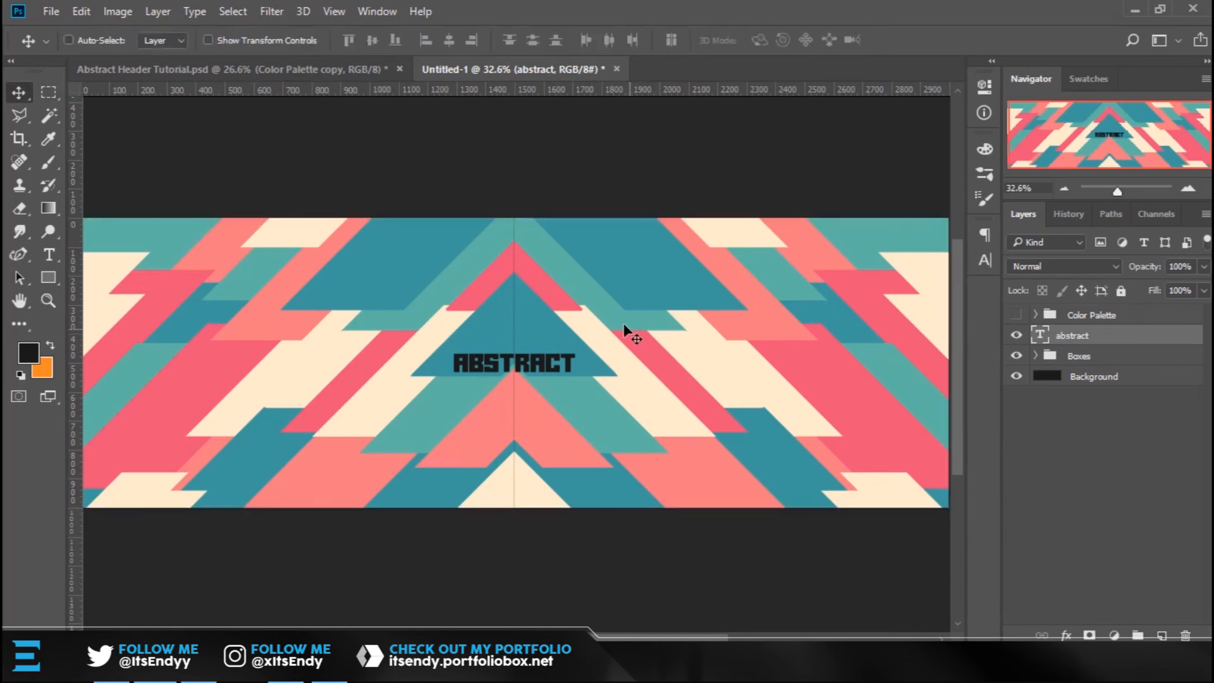
Scale the ABSTRACT text up proportionally from its centre to about 291% with Free Transform.
{"action": "key", "text": "ctrl+t"}
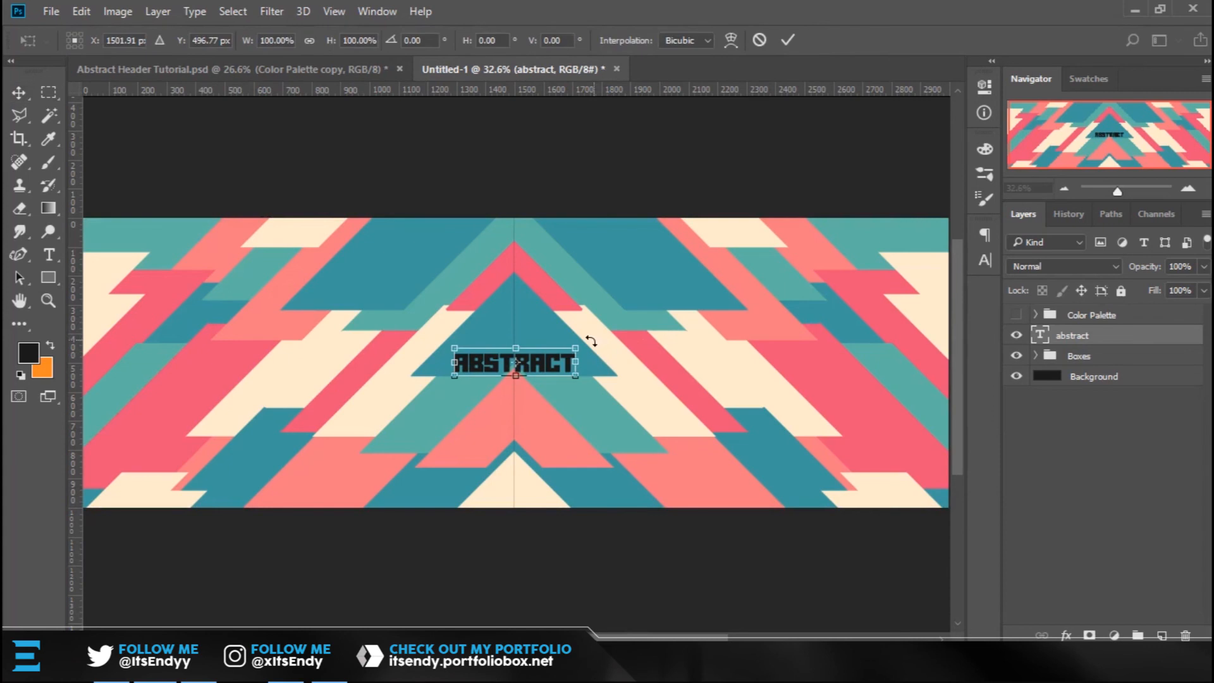
{"action": "left_click_drag", "start_coordinate": [577, 347], "coordinate": [696, 310]}
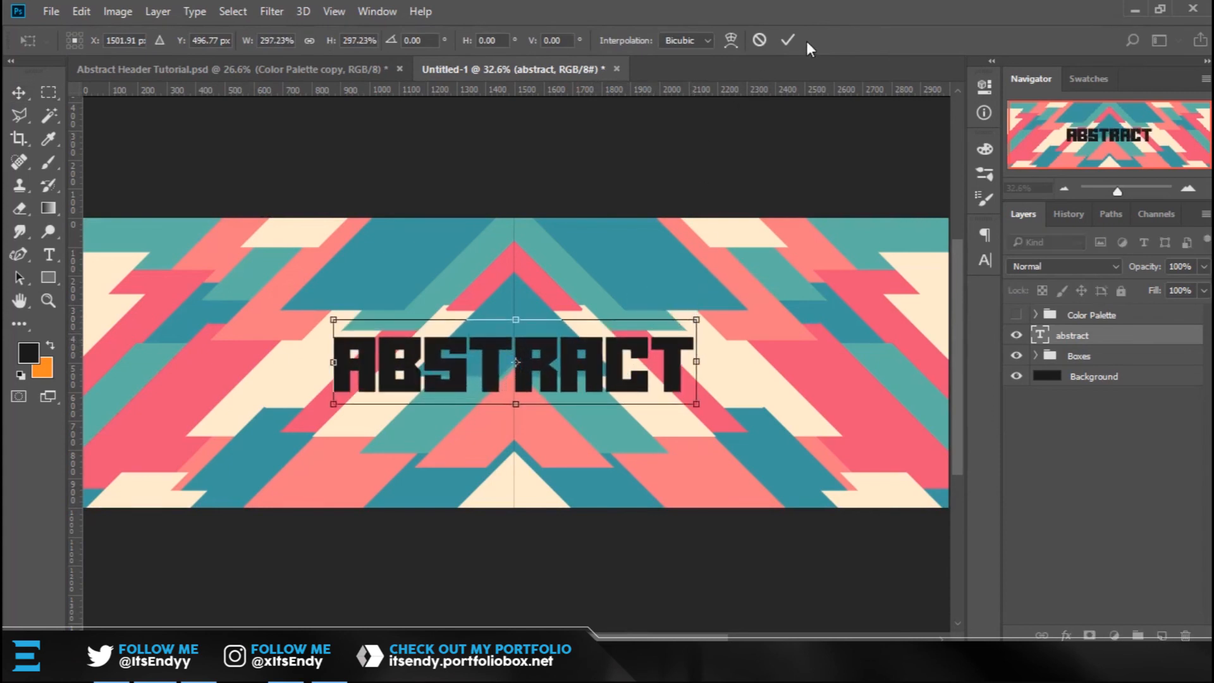
{"action": "left_click_drag", "start_coordinate": [696, 317], "coordinate": [692, 321]}
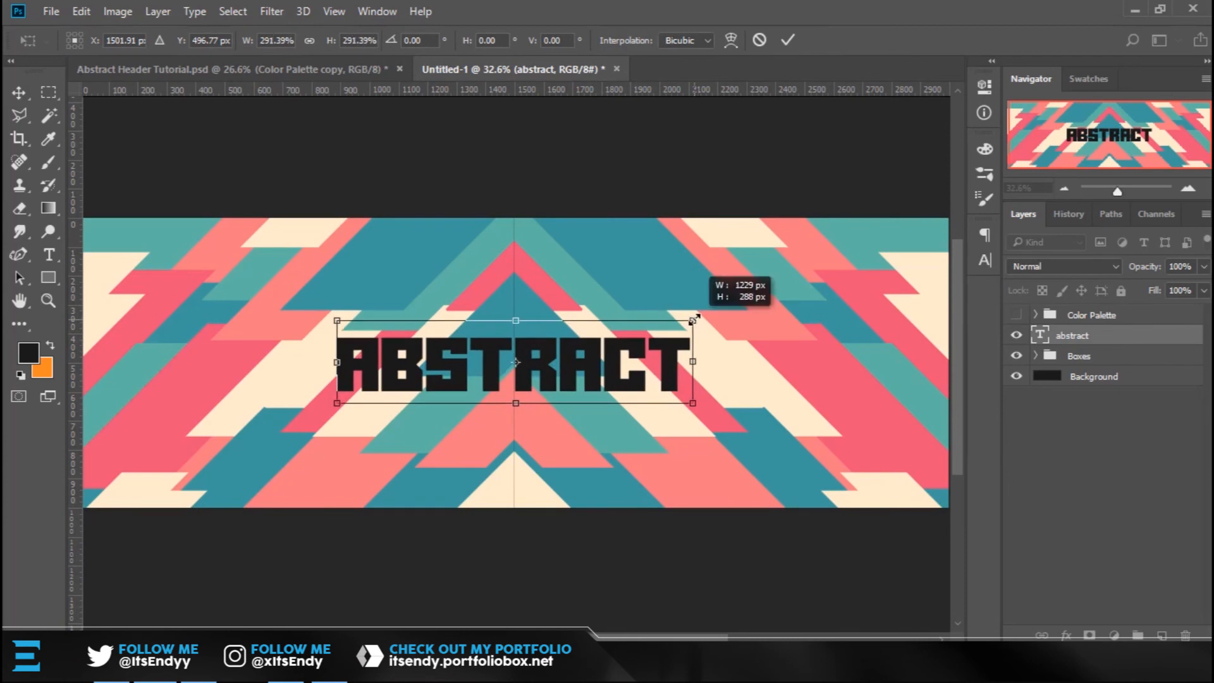
{"action": "left_click", "coordinate": [788, 40]}
Copy the layer style of the abstract text in Abstract Header Tutorial.psd and paste it onto the new ABSTRACT text layer.
{"action": "key", "text": "z"}
{"action": "left_click_drag", "start_coordinate": [513, 375], "coordinate": [626, 390]}
{"action": "left_click", "coordinate": [275, 62]}
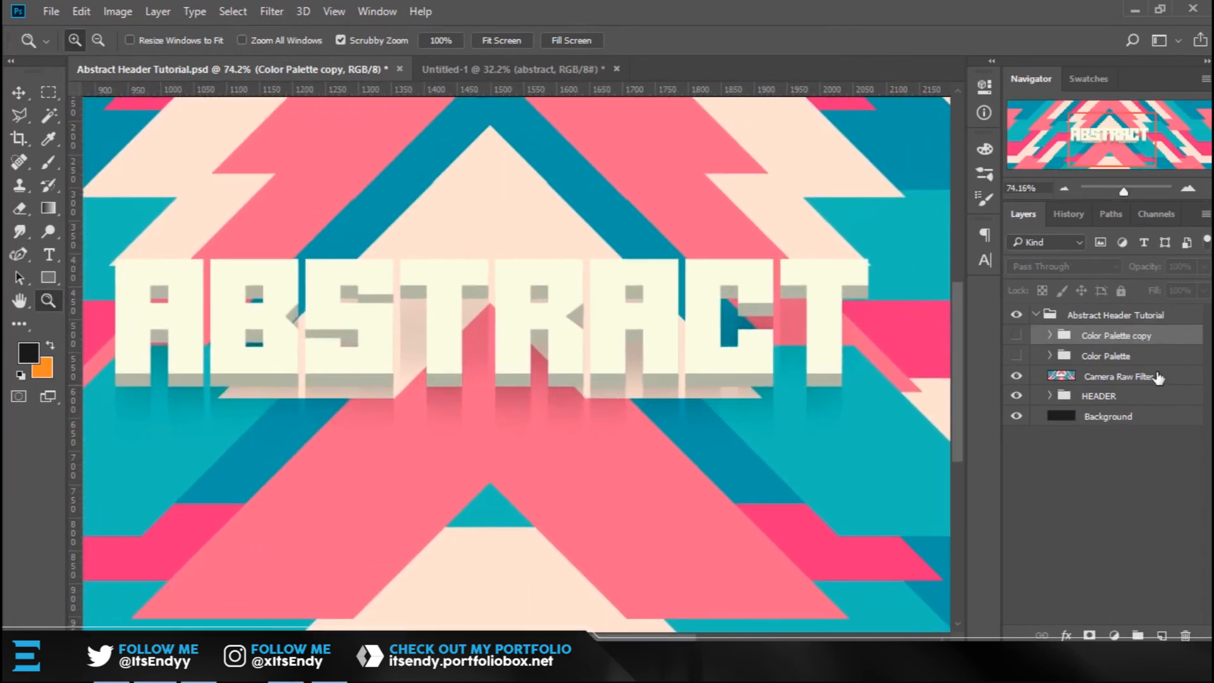
{"action": "left_click", "coordinate": [1051, 396]}
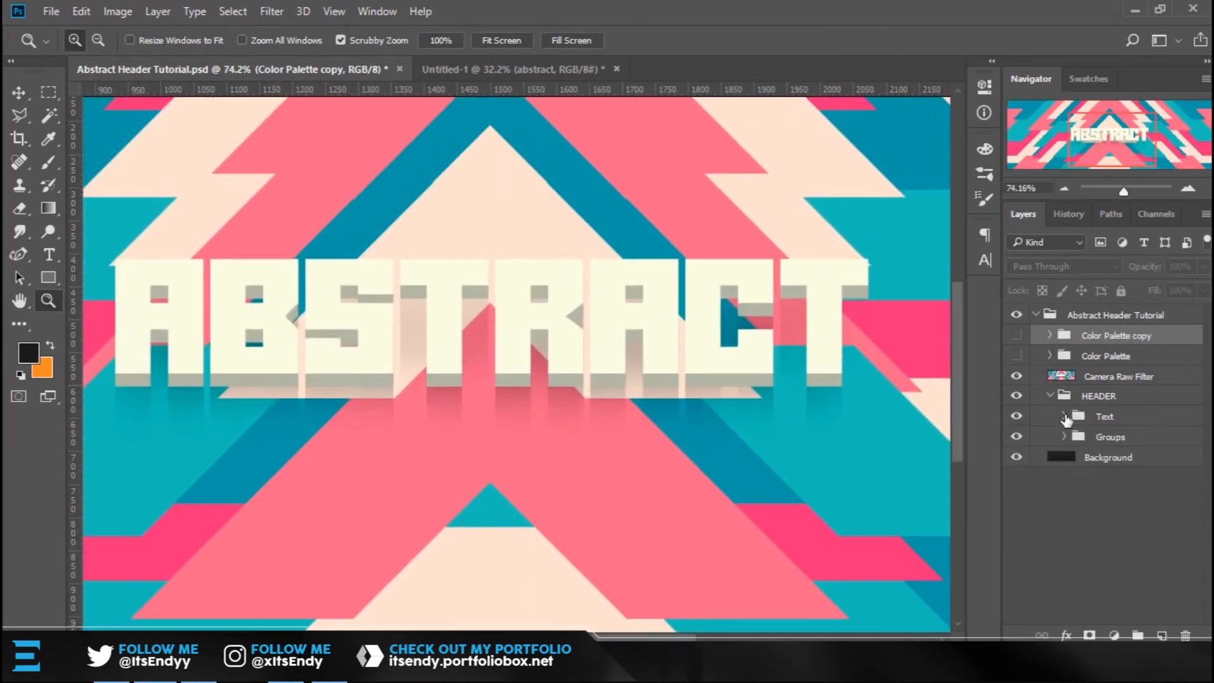
{"action": "left_click", "coordinate": [1064, 416]}
{"action": "left_click", "coordinate": [1130, 441]}
{"action": "right_click", "coordinate": [1143, 436]}
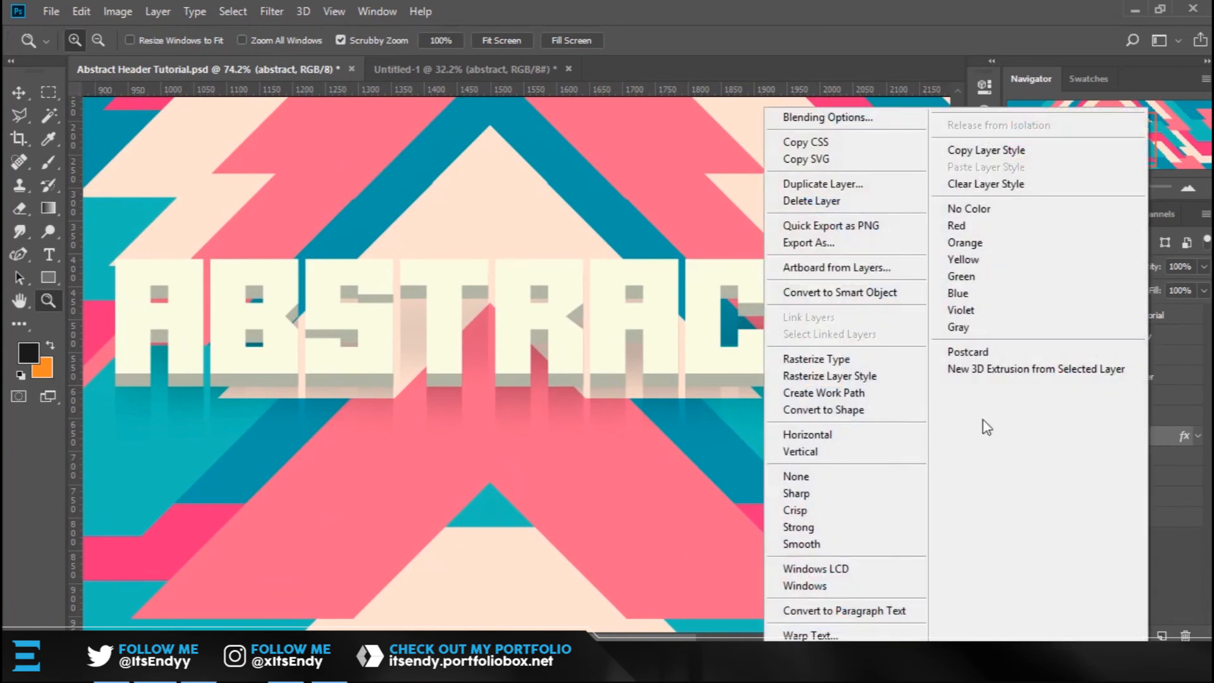
{"action": "left_click", "coordinate": [987, 150]}
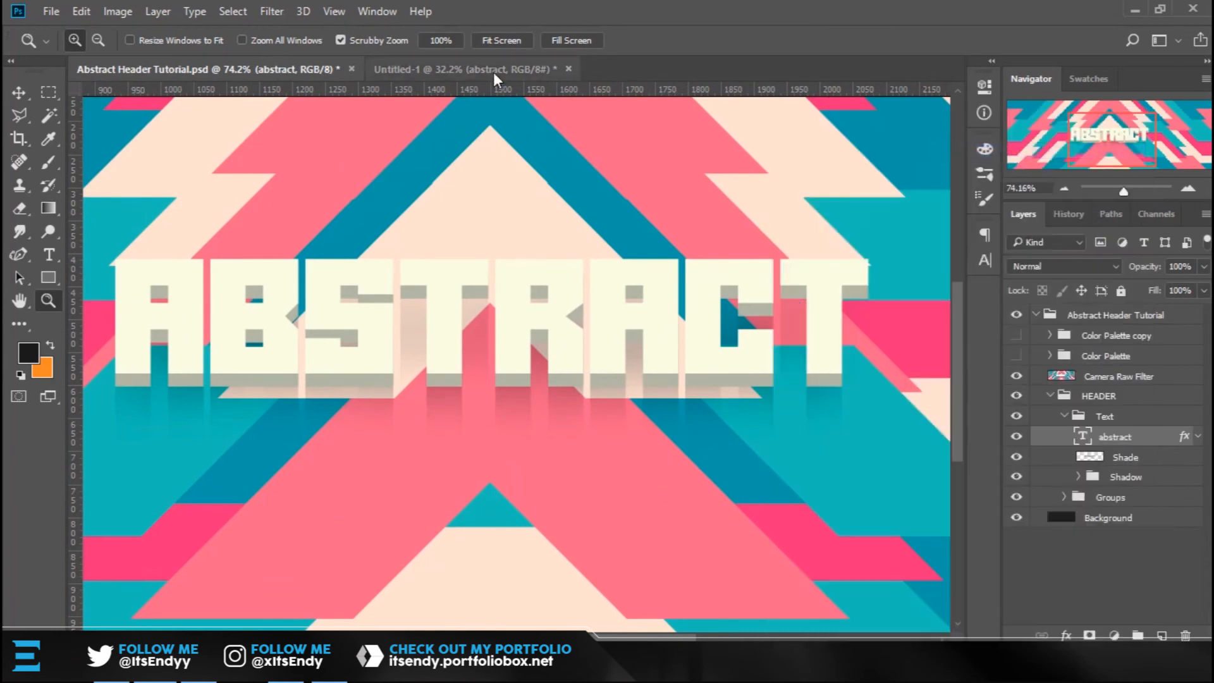
{"action": "left_click", "coordinate": [493, 72]}
{"action": "right_click", "coordinate": [1130, 344]}
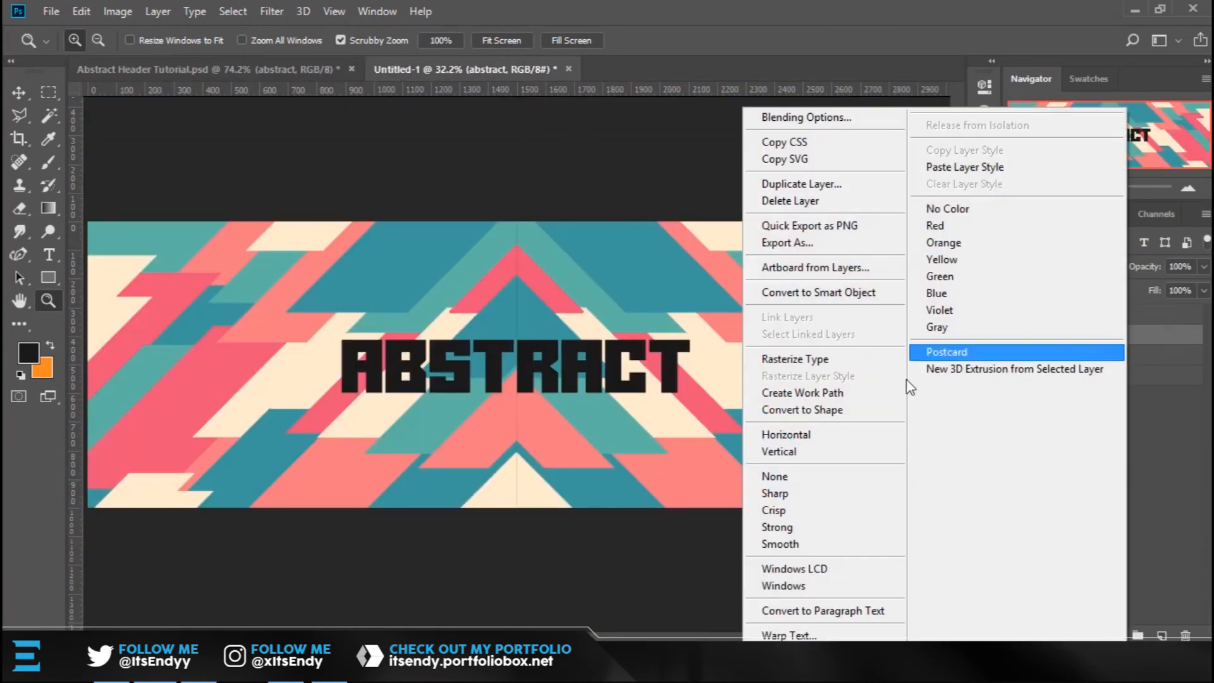
{"action": "left_click", "coordinate": [950, 166]}
Examine the hex colour used in the ABSTRACT text's Color Overlay and leave the layer style as it is.
{"action": "left_click", "coordinate": [1015, 315]}
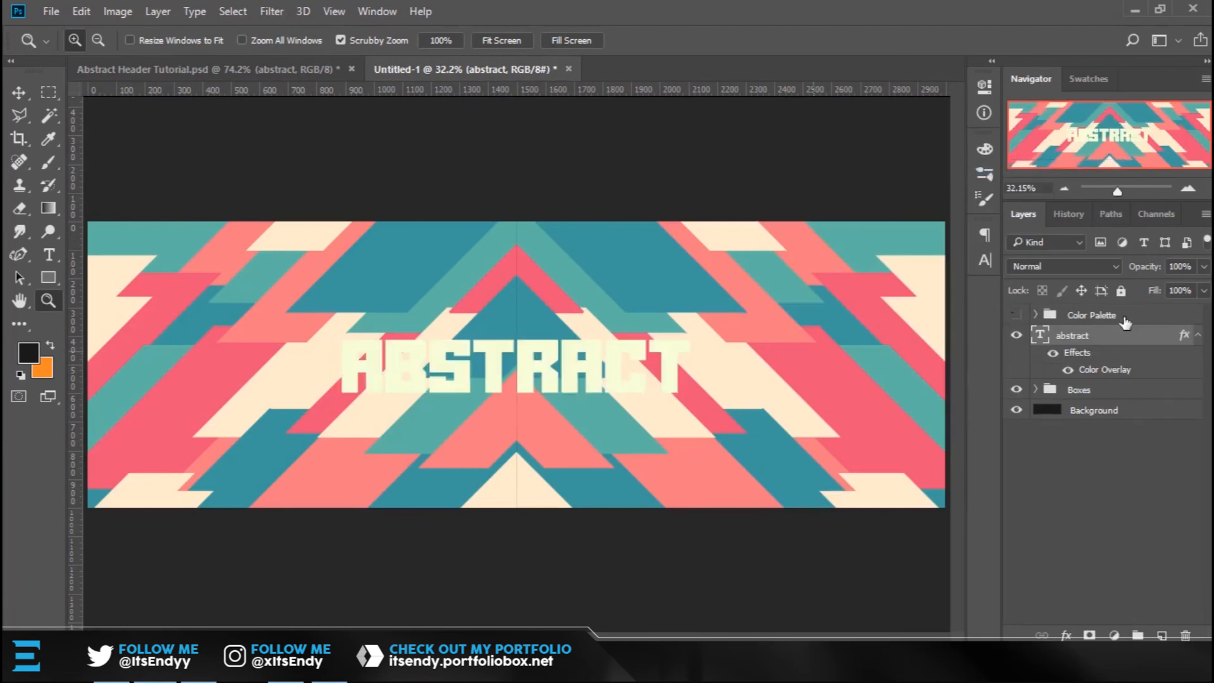
{"action": "key", "text": "h"}
{"action": "left_click", "coordinate": [637, 359]}
{"action": "left_click", "coordinate": [956, 179]}
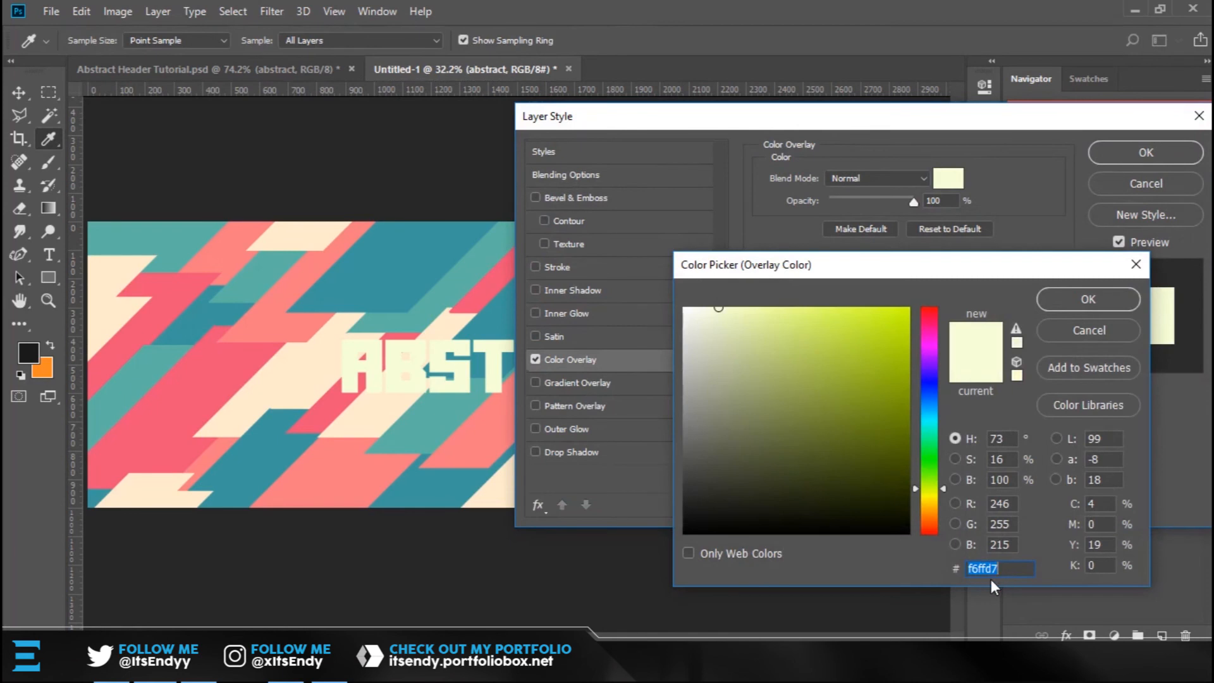
{"action": "left_click_drag", "start_coordinate": [986, 265], "coordinate": [455, 185]}
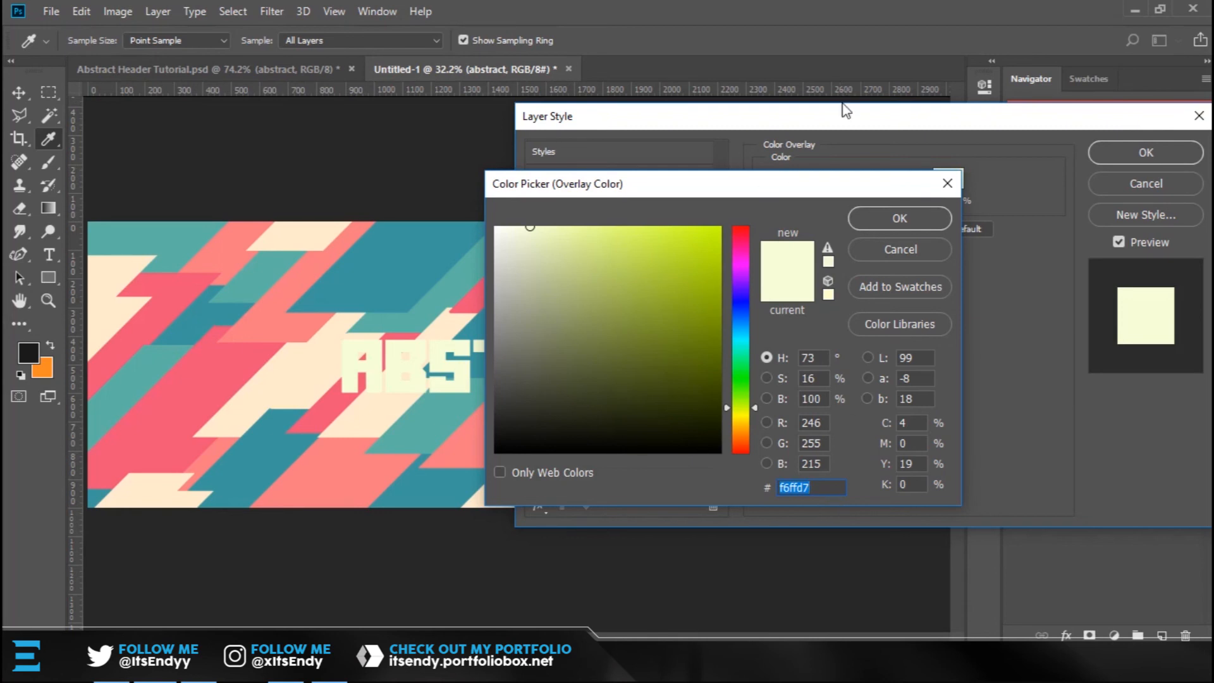
{"action": "left_click", "coordinate": [913, 252]}
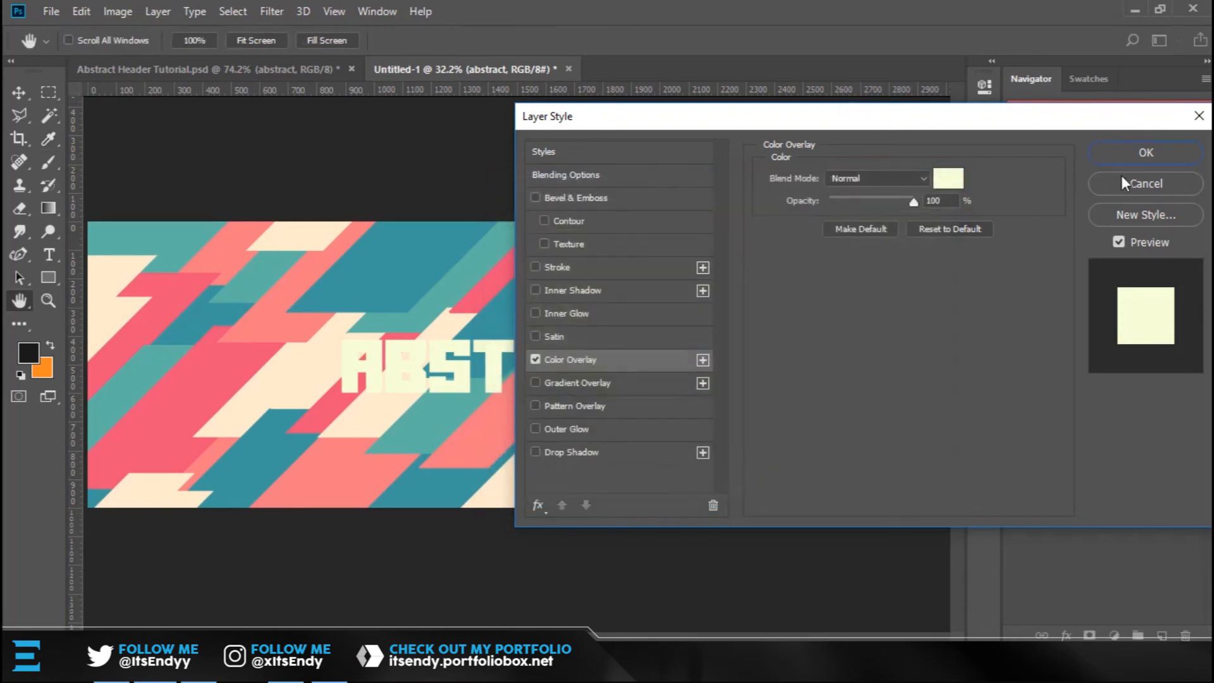
{"action": "left_click", "coordinate": [1153, 153]}
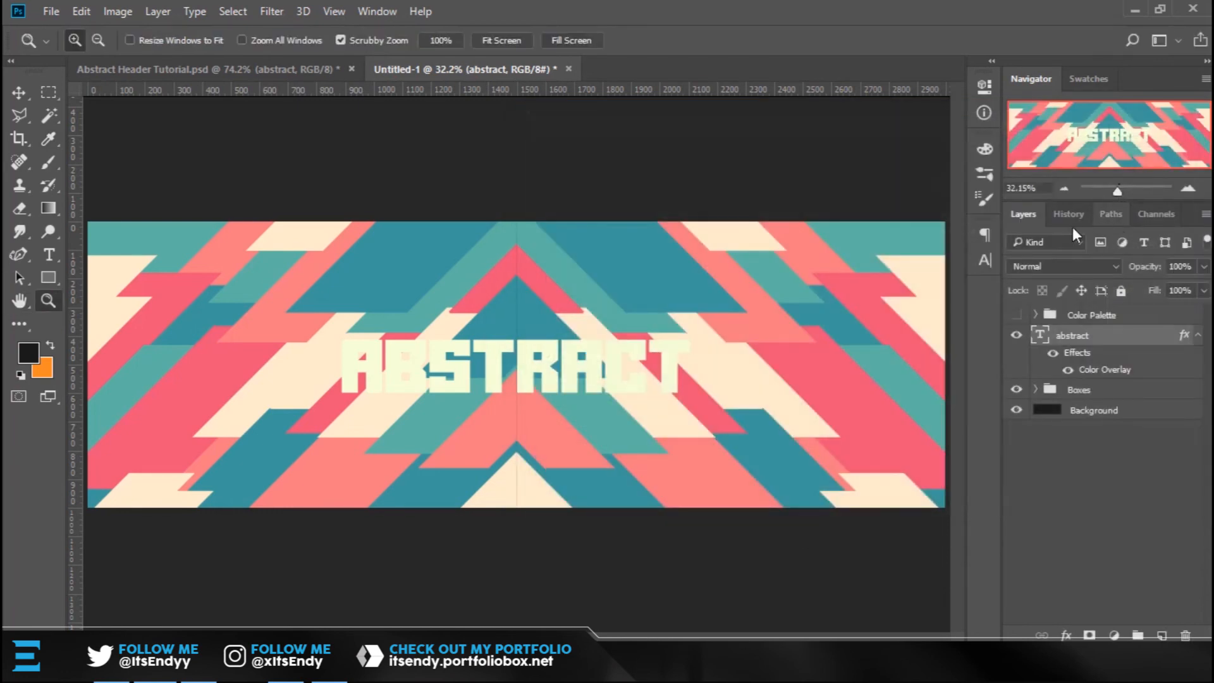
Duplicate the abstract text layer, group both text layers and name the group "Text".
{"action": "left_click", "coordinate": [1197, 336]}
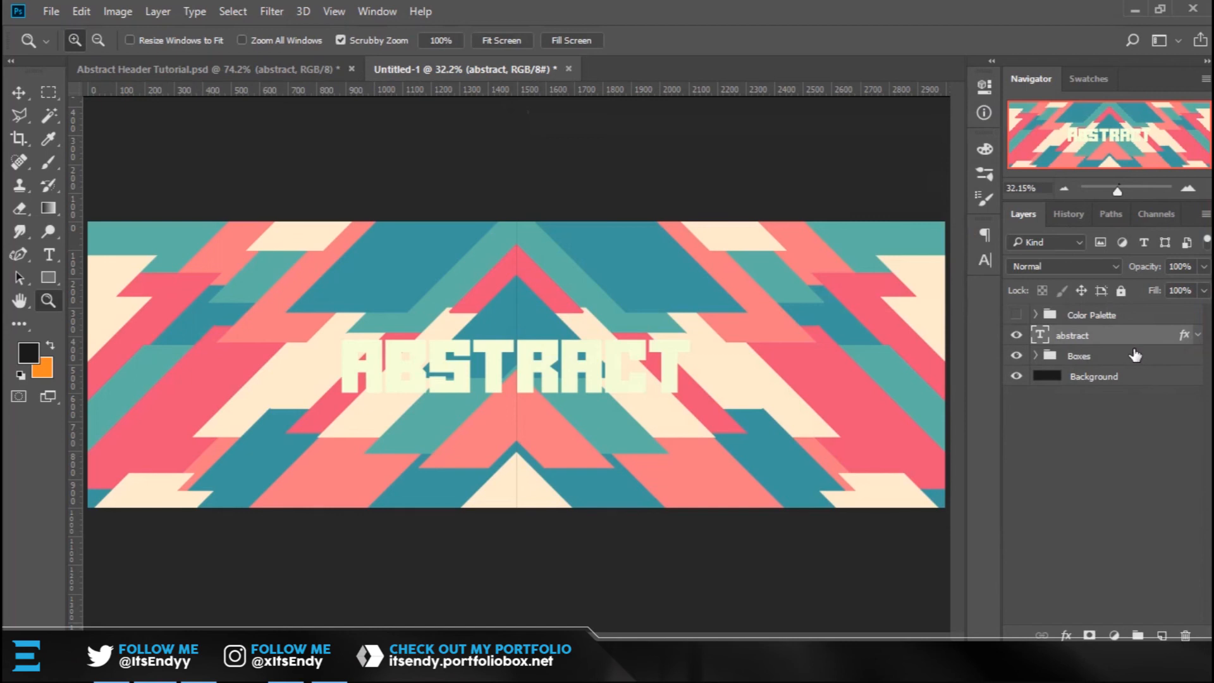
{"action": "key", "text": "ctrl+j"}
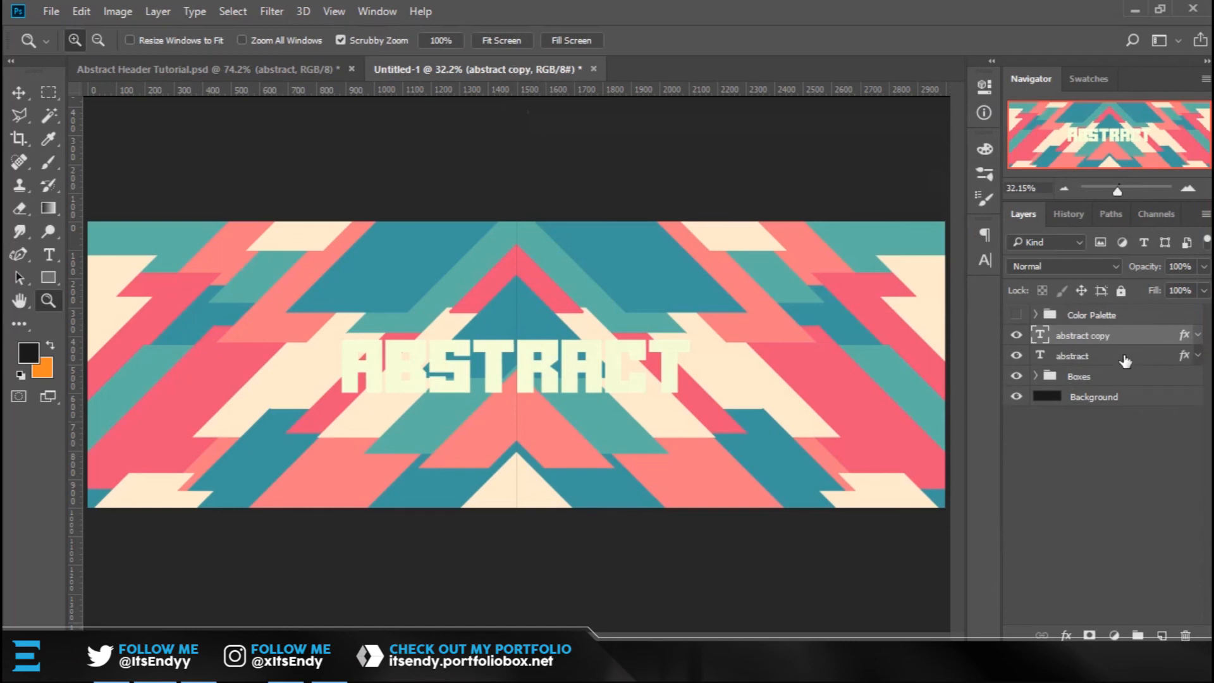
{"action": "left_click", "coordinate": [1117, 355], "text": "shift"}
{"action": "key", "text": "ctrl+g"}
{"action": "double_click", "coordinate": [1083, 335]}
{"action": "type", "text": "Text"}
{"action": "key", "text": "Return"}
{"action": "left_click", "coordinate": [1036, 336]}
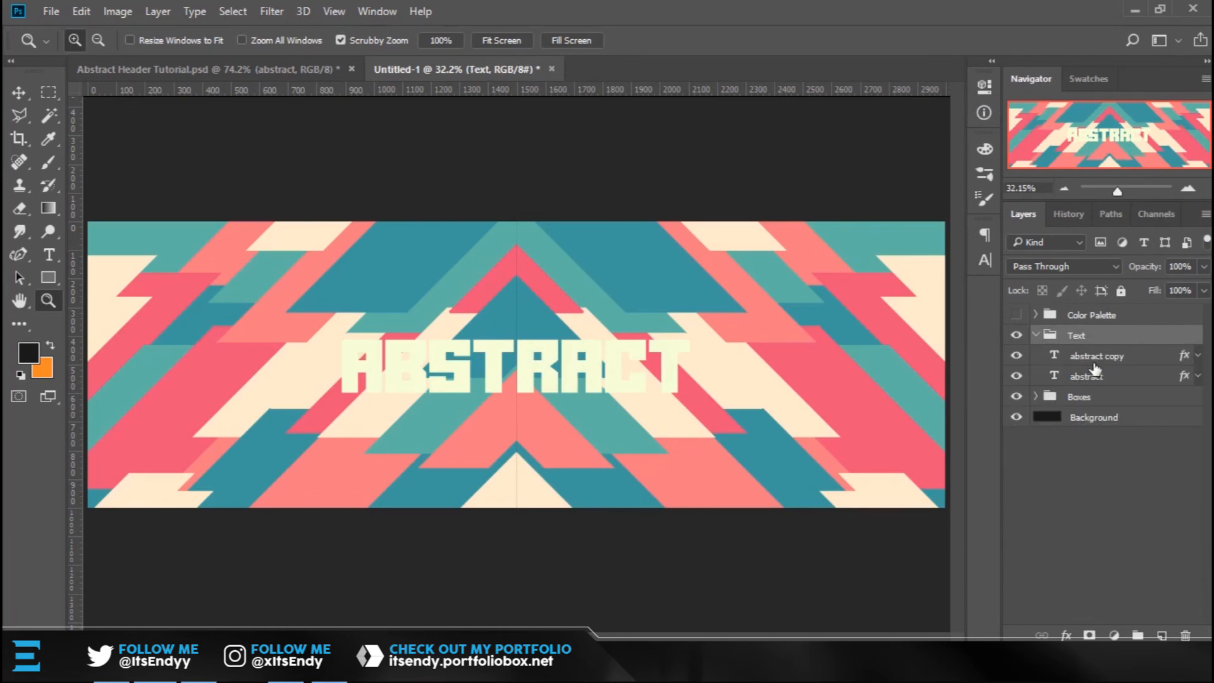
Move the abstract copy layer beneath the original text within the Text group and rasterize its layer style.
{"action": "left_click_drag", "start_coordinate": [1139, 363], "coordinate": [1137, 383]}
{"action": "right_click", "coordinate": [1136, 380]}
{"action": "left_click", "coordinate": [1168, 380]}
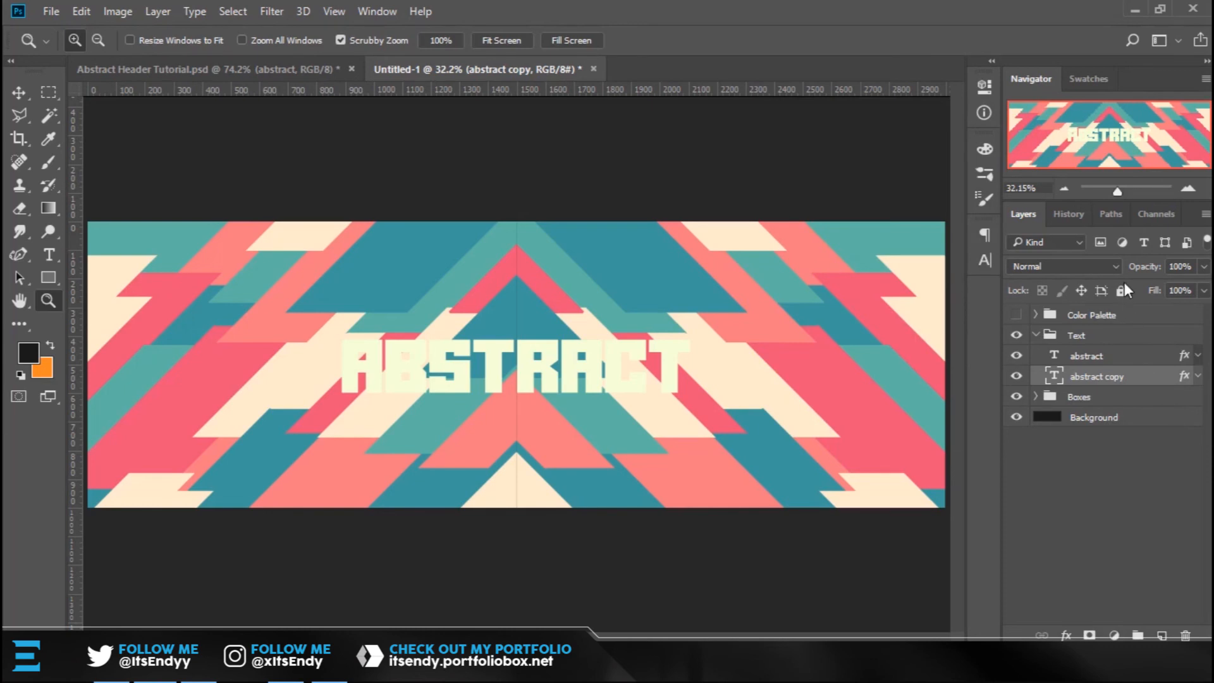
{"action": "right_click", "coordinate": [1141, 378]}
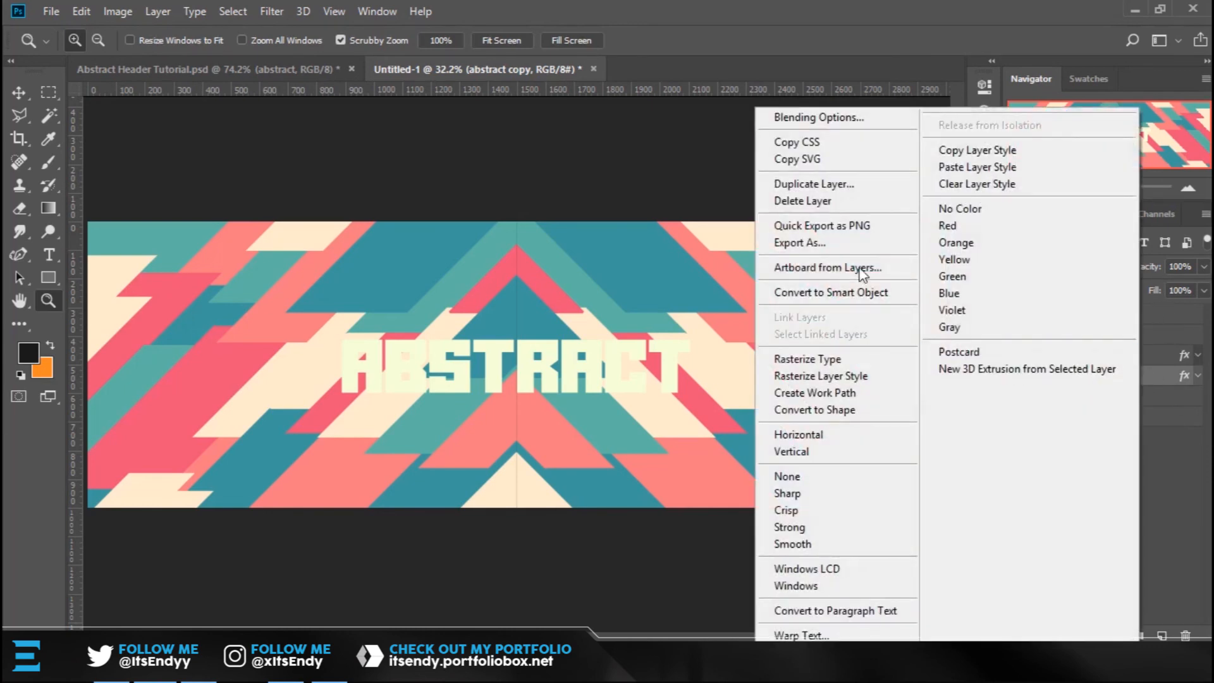
{"action": "left_click", "coordinate": [859, 379]}
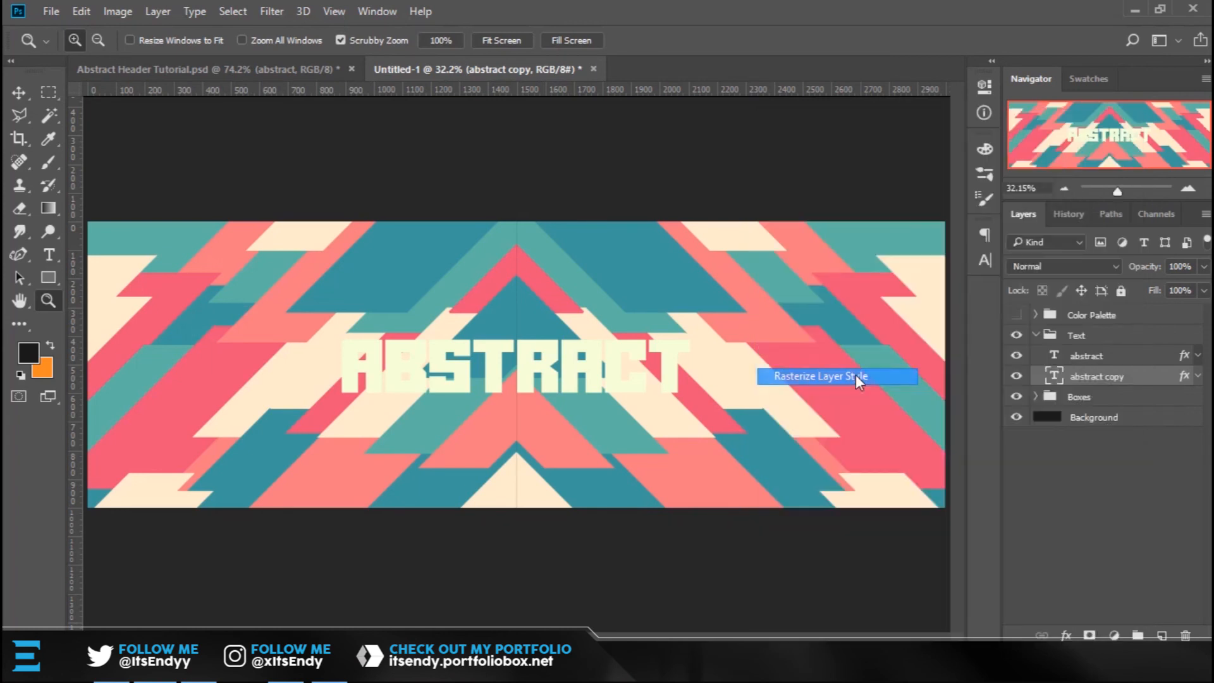
Try to offset the rasterized text copy by nudging it straight down in small steps, and undo the shift.
{"action": "key", "text": "v"}
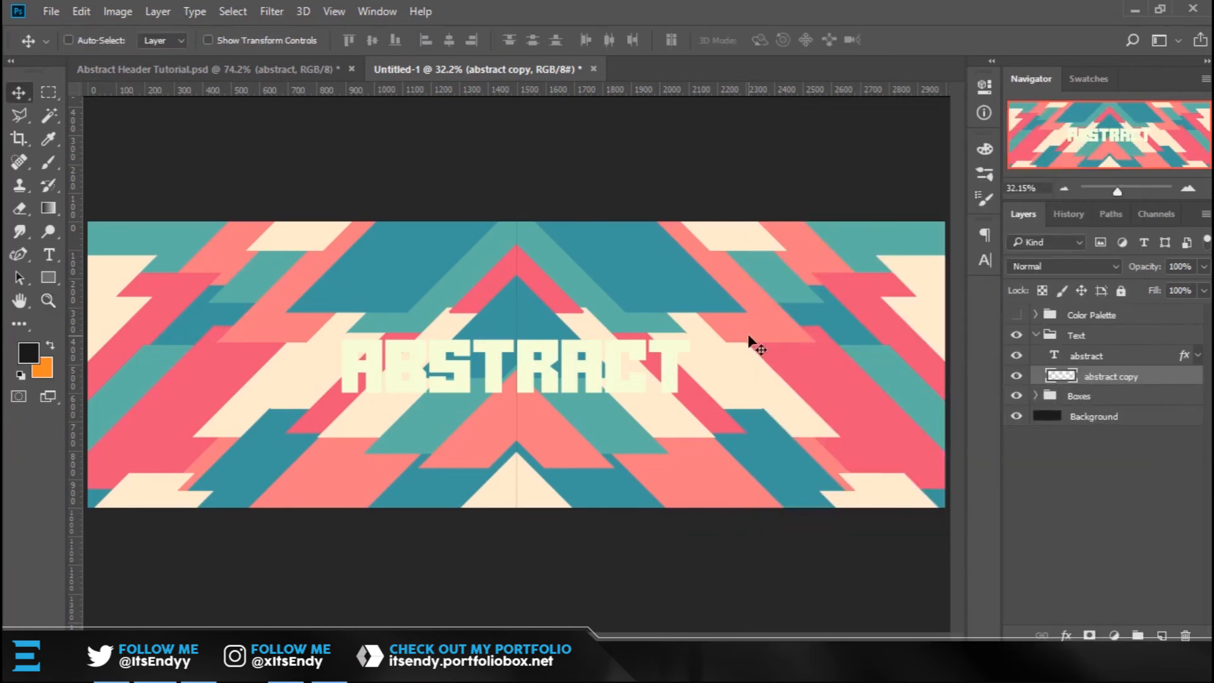
{"action": "key", "text": "ctrl"}
{"action": "key", "text": "ctrl"}
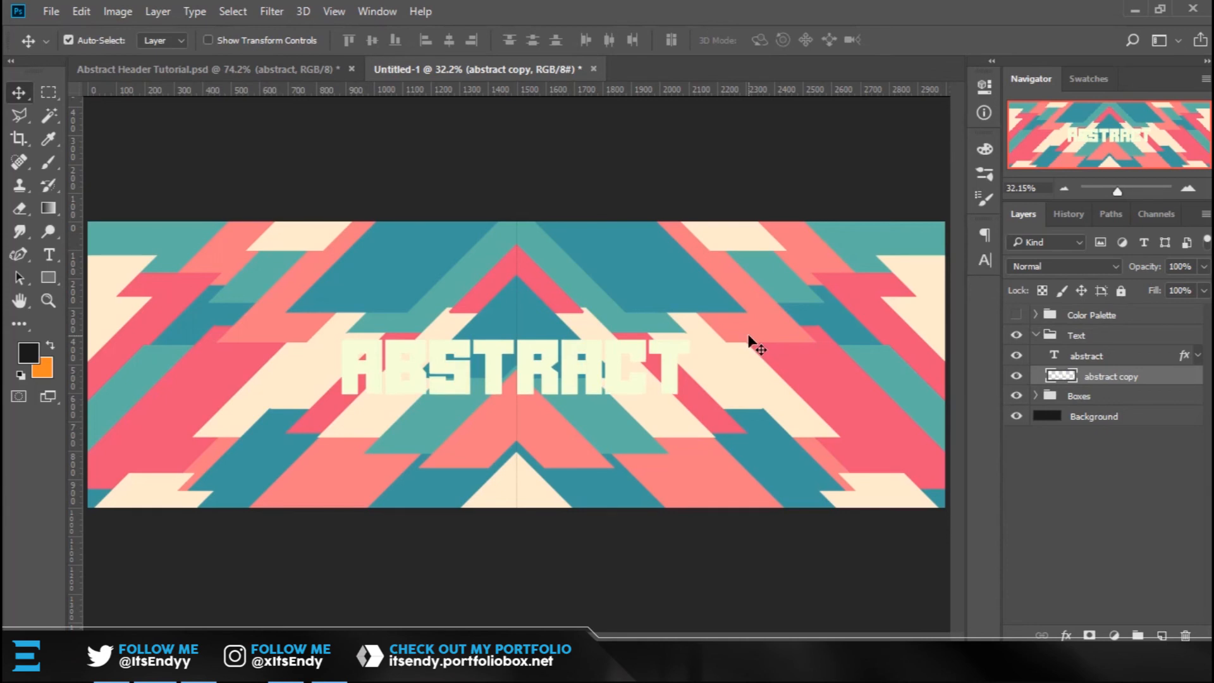
{"action": "key", "text": "Down"}
{"action": "key", "text": "Down"}
{"action": "key", "text": "Down"}
{"action": "key", "text": "Down"}
{"action": "key", "text": "Down"}
{"action": "key", "text": "Down"}
{"action": "key", "text": "Down"}
{"action": "key", "text": "Down"}
{"action": "key", "text": "Down"}
{"action": "key", "text": "Down"}
{"action": "key", "text": "Down"}
{"action": "key", "text": "Down"}
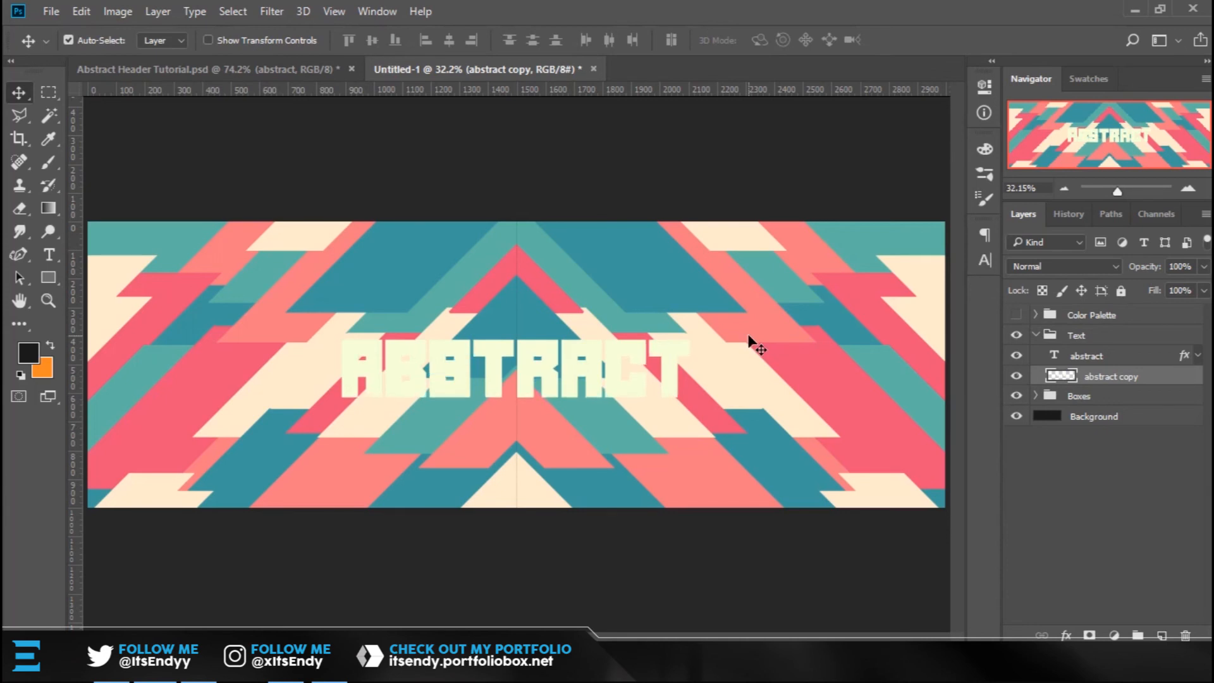
{"action": "key", "text": "Down"}
{"action": "key", "text": "Down"}
{"action": "key", "text": "Down"}
{"action": "key", "text": "Down"}
{"action": "key", "text": "Down"}
{"action": "key", "text": "Down"}
{"action": "key", "text": "Down"}
{"action": "key", "text": "Down"}
{"action": "key", "text": "Down"}
{"action": "key", "text": "Down"}
{"action": "key", "text": "Down"}
{"action": "key", "text": "Down"}
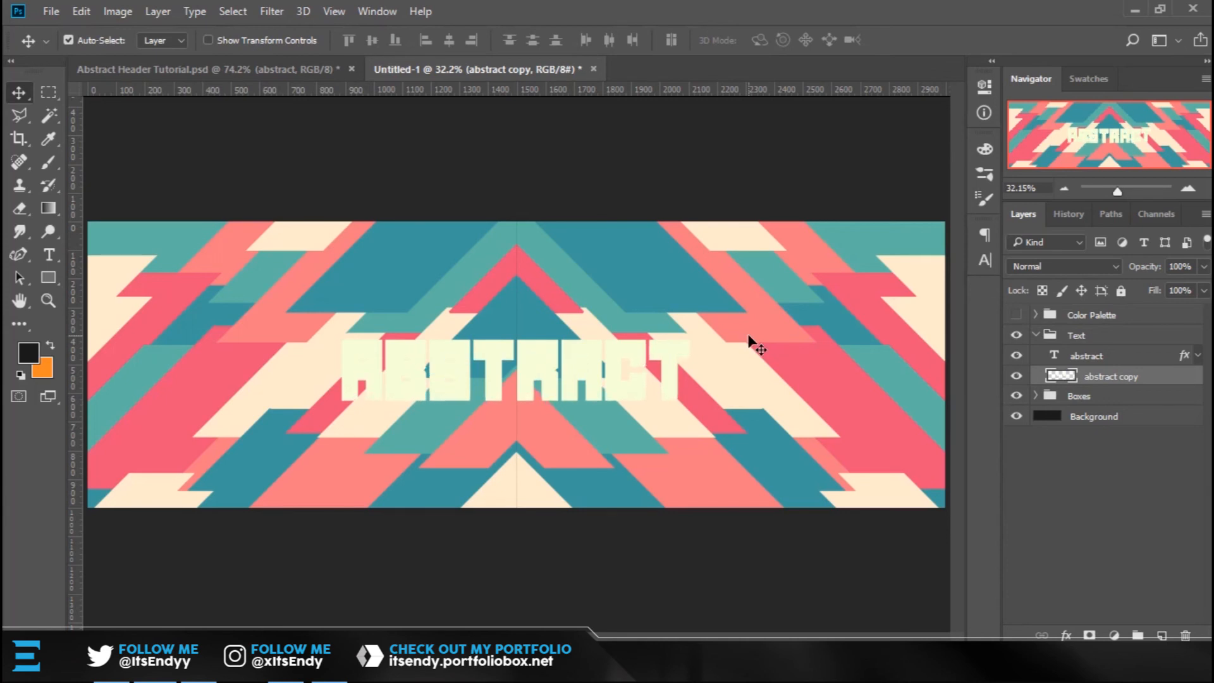
{"action": "key", "text": "Down"}
{"action": "key", "text": "Down"}
{"action": "key", "text": "Down"}
{"action": "key", "text": "Down"}
{"action": "key", "text": "Down"}
{"action": "key", "text": "Down"}
{"action": "key", "text": "Down"}
{"action": "key", "text": "Down"}
{"action": "key", "text": "Down"}
{"action": "key", "text": "Down"}
{"action": "key", "text": "Down"}
{"action": "key", "text": "Down"}
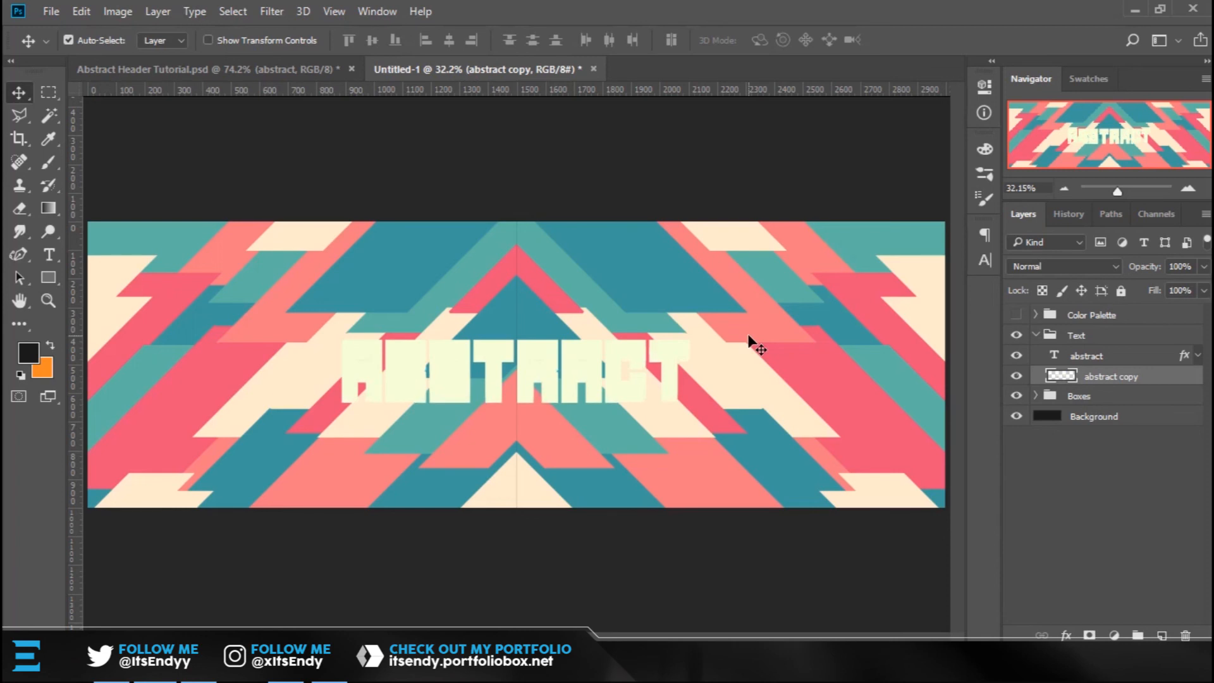
{"action": "key", "text": "Down"}
{"action": "key", "text": "Down"}
{"action": "key", "text": "Down"}
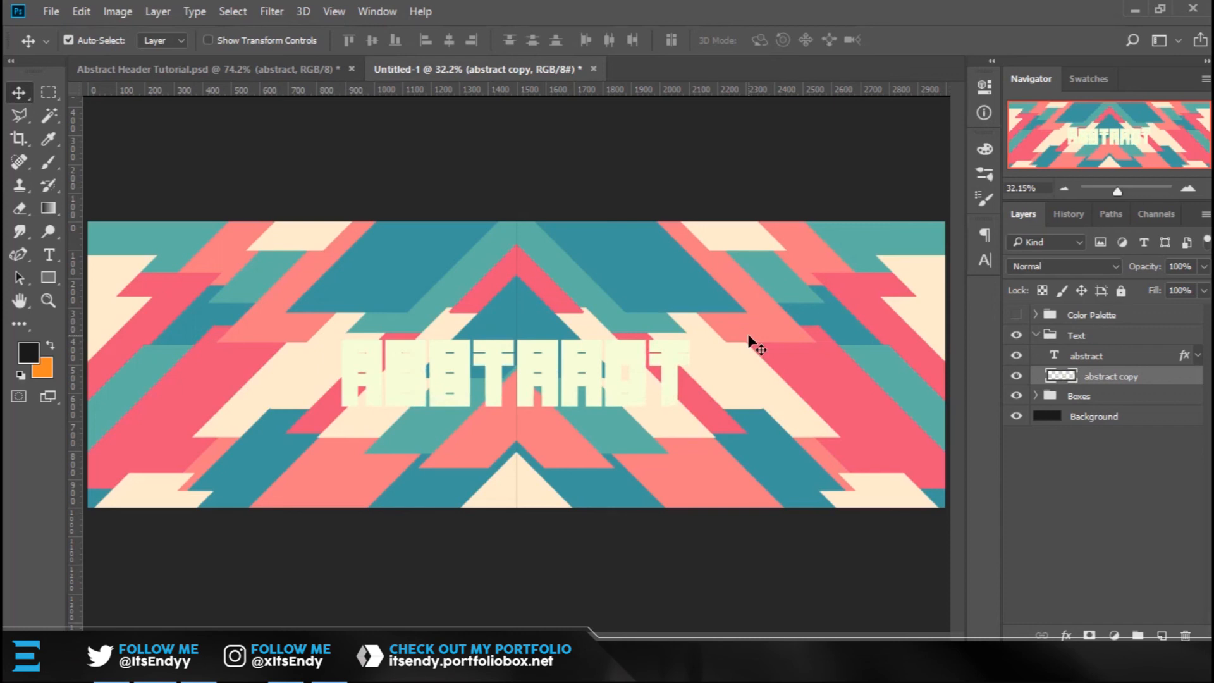
{"action": "key", "text": "ctrl+z"}
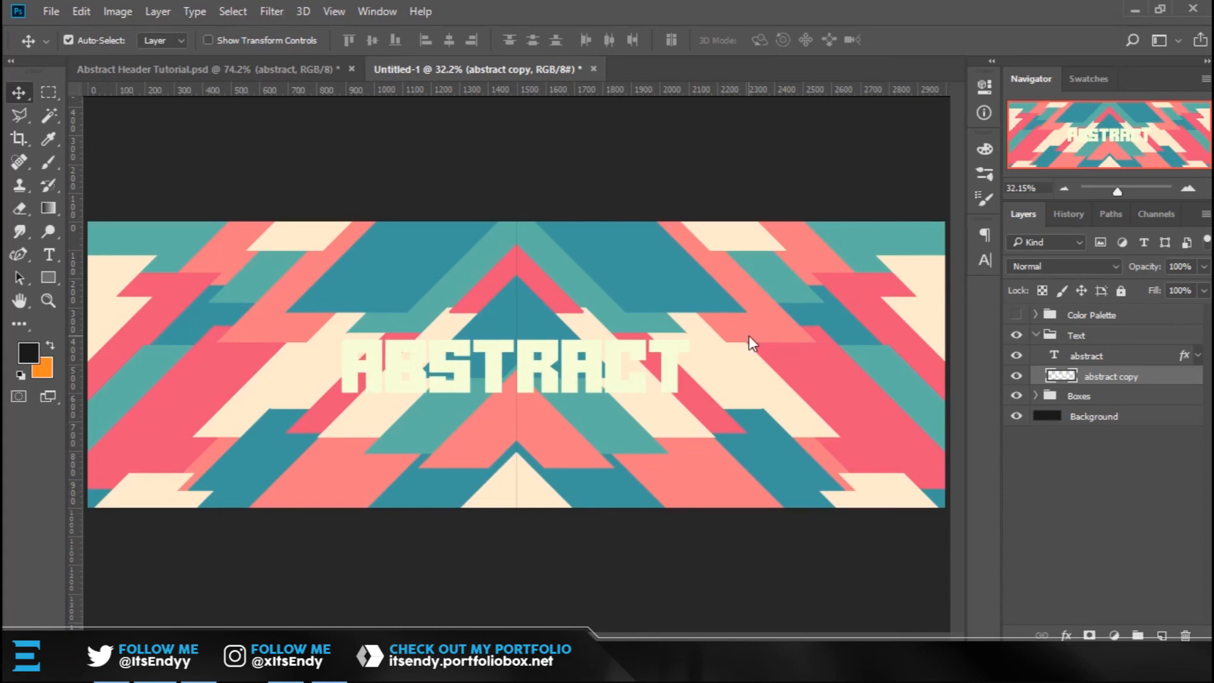
Nudge the rasterized abstract copy straight down in small steps so it extends below the original ABSTRACT lettering.
{"action": "key", "text": "Down"}
{"action": "key", "text": "Down"}
{"action": "key", "text": "Down"}
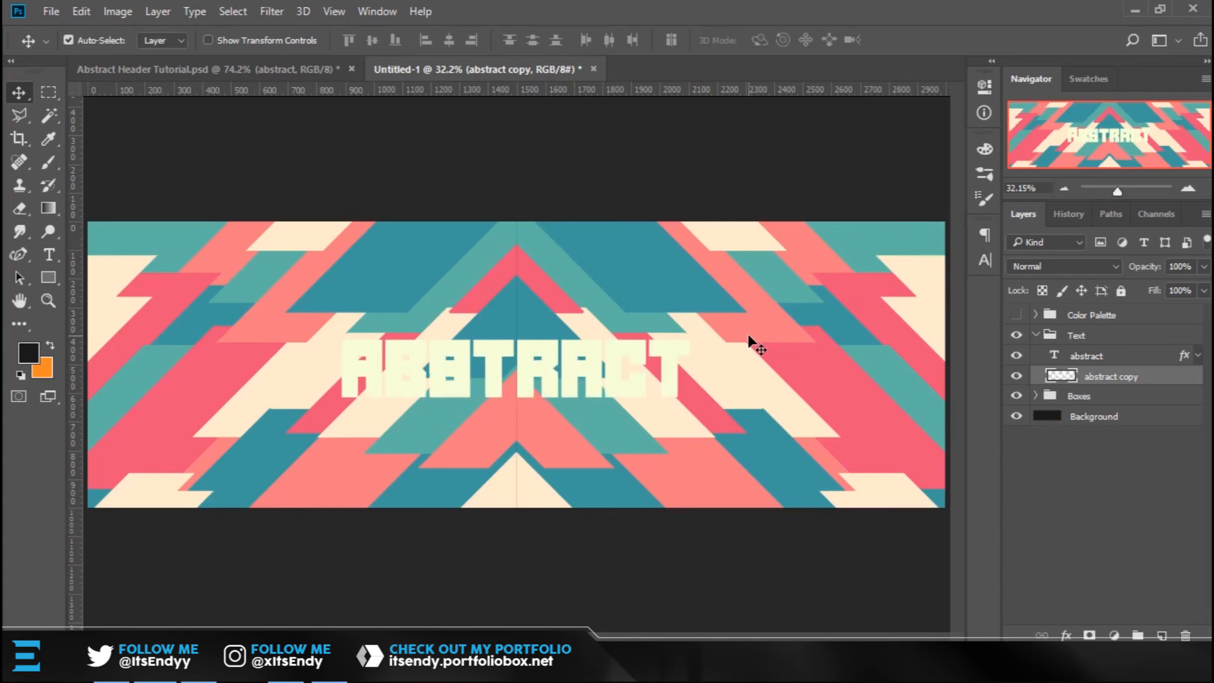
{"action": "key", "text": "Down"}
{"action": "key", "text": "Down"}
{"action": "key", "text": "Down"}
{"action": "key", "text": "Down"}
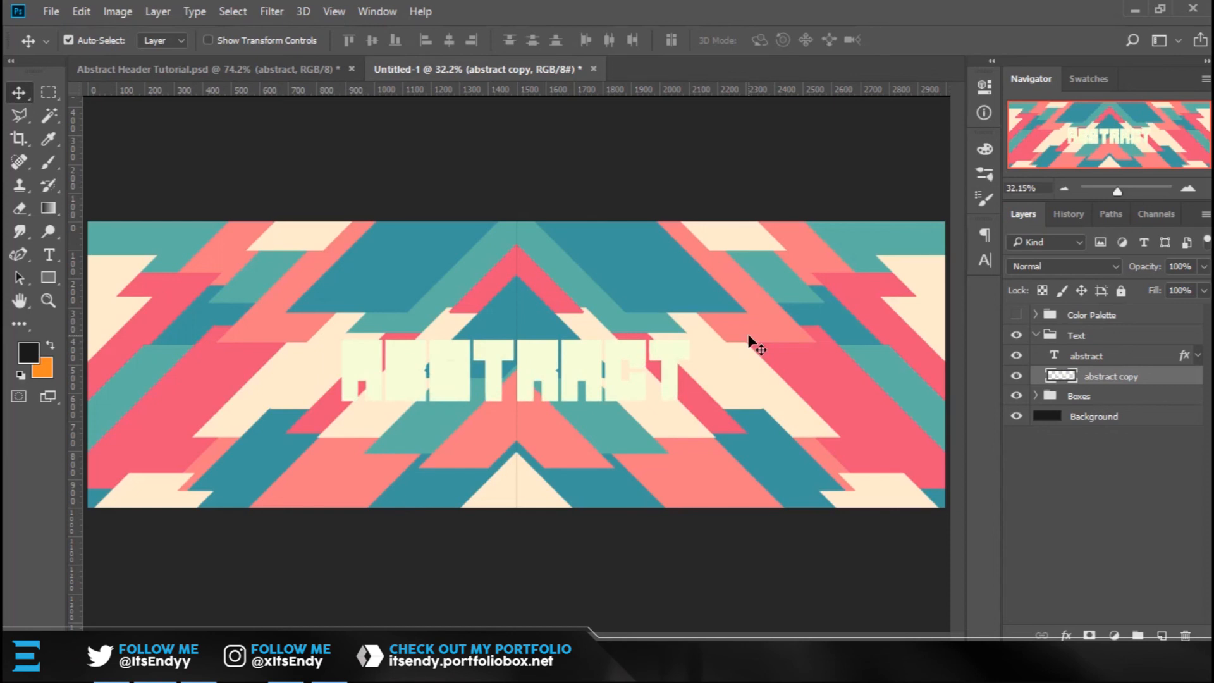
Darken the offset abstract copy with Hue/Saturation by setting Lightness to -30.
{"action": "key", "text": "ctrl"}
{"action": "key", "text": "ctrl"}
{"action": "key", "text": "ctrl+u"}
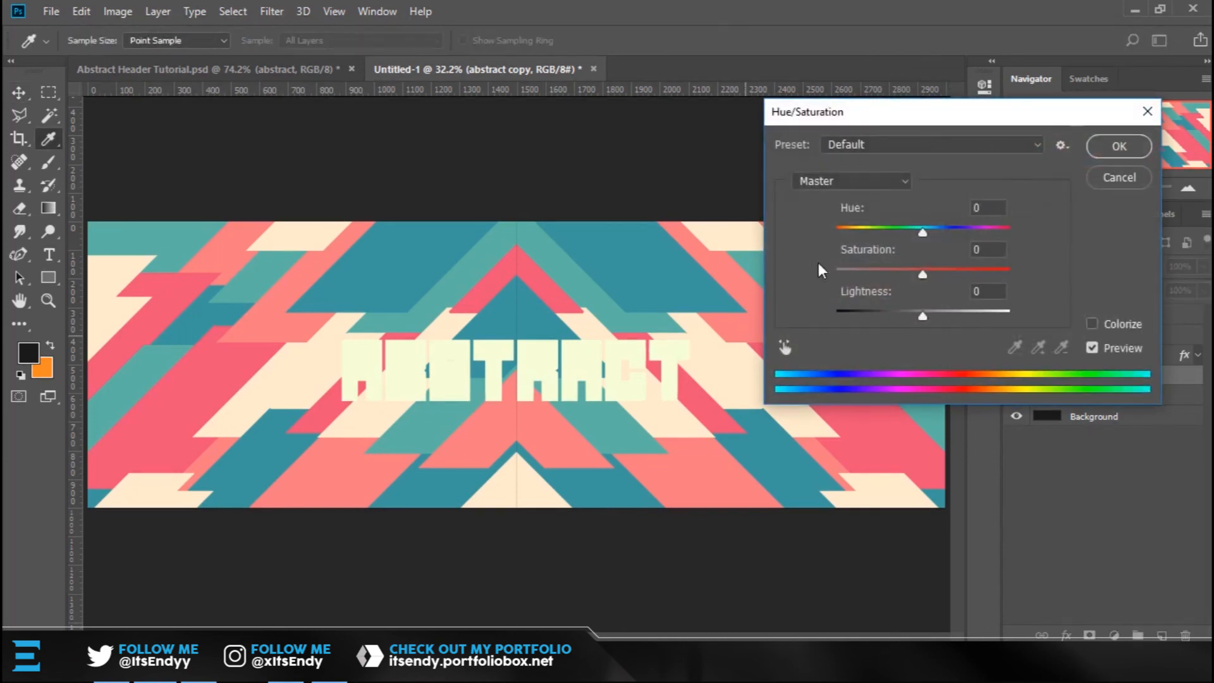
{"action": "left_click_drag", "start_coordinate": [848, 114], "coordinate": [801, 71]}
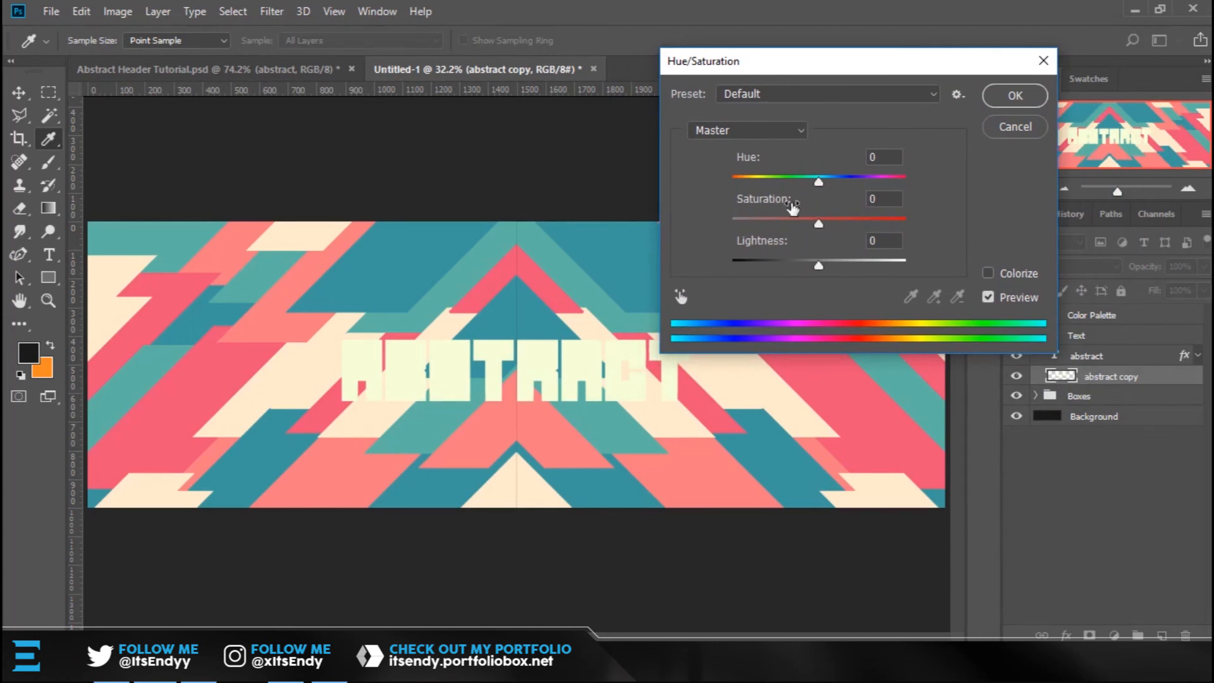
{"action": "left_click", "coordinate": [875, 240]}
{"action": "type", "text": "-30"}
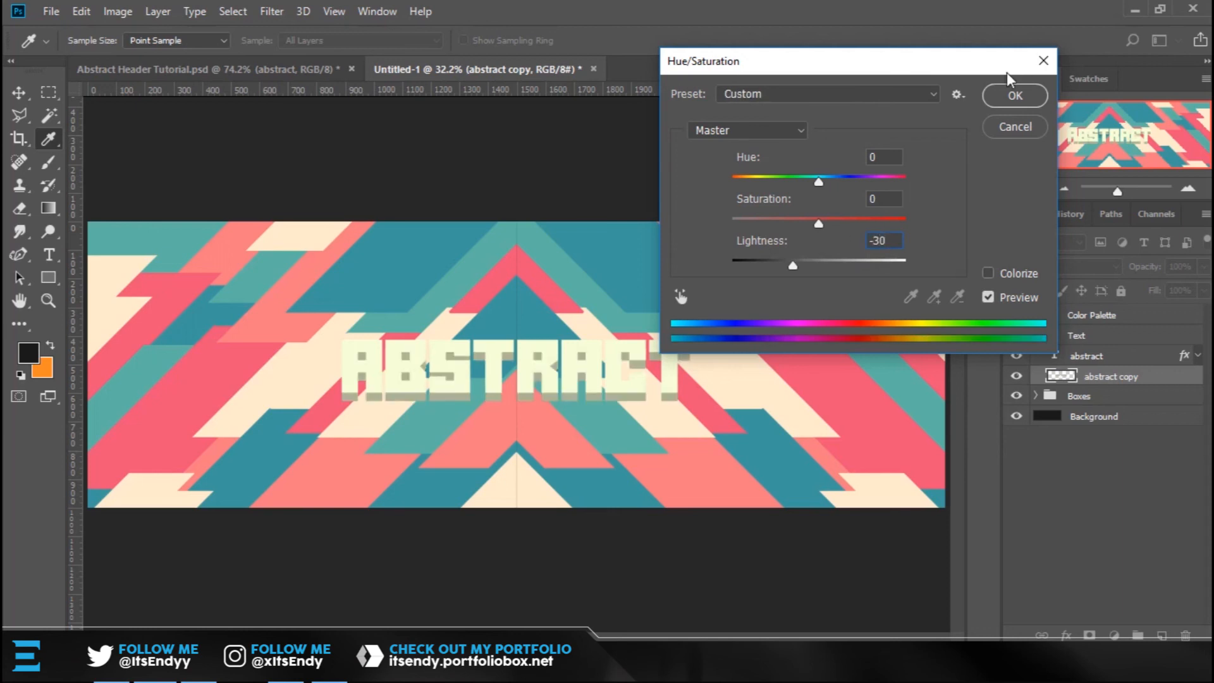
{"action": "left_click", "coordinate": [1015, 94]}
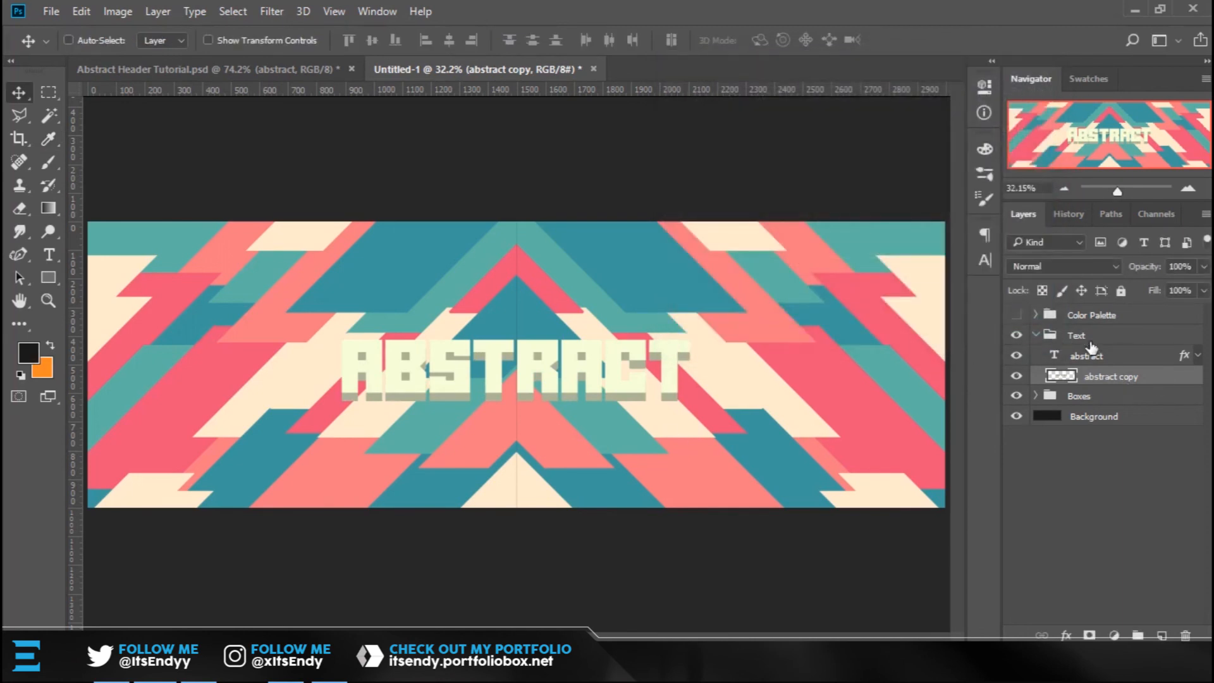
Duplicate both the abstract and abstract copy layers, merge the duplicates and place the merged layer beneath them in the Text group.
{"action": "left_click", "coordinate": [1120, 360], "text": "ctrl"}
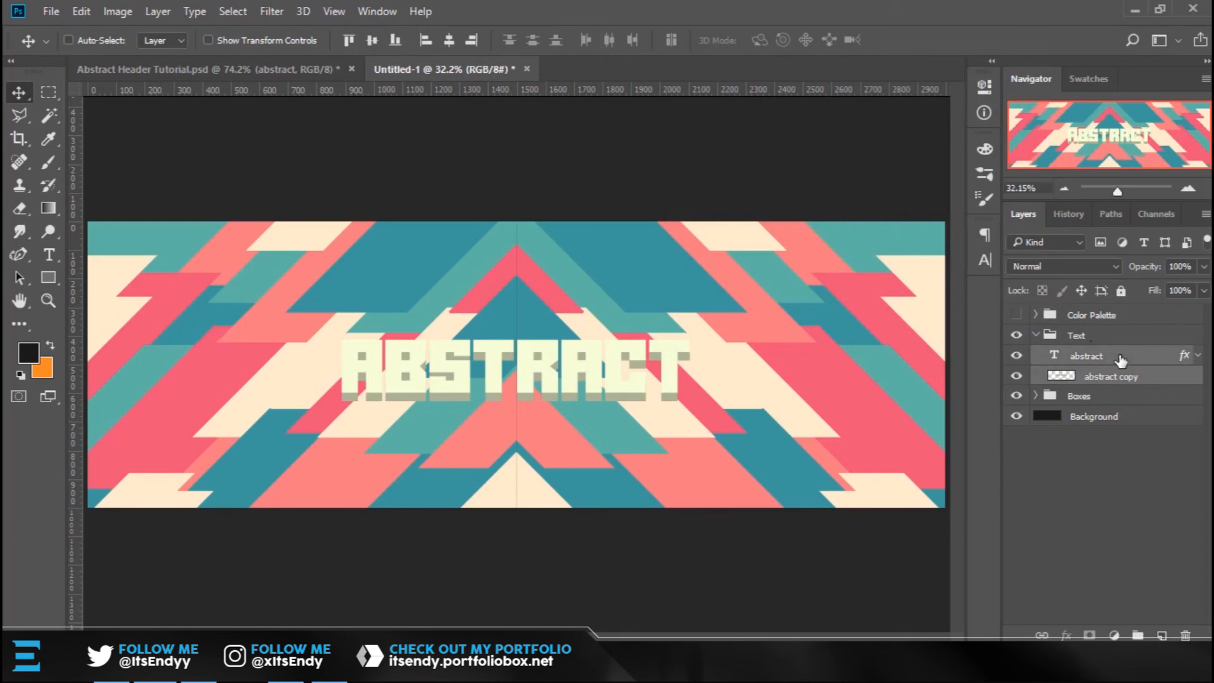
{"action": "key", "text": "ctrl"}
{"action": "key", "text": "ctrl+j"}
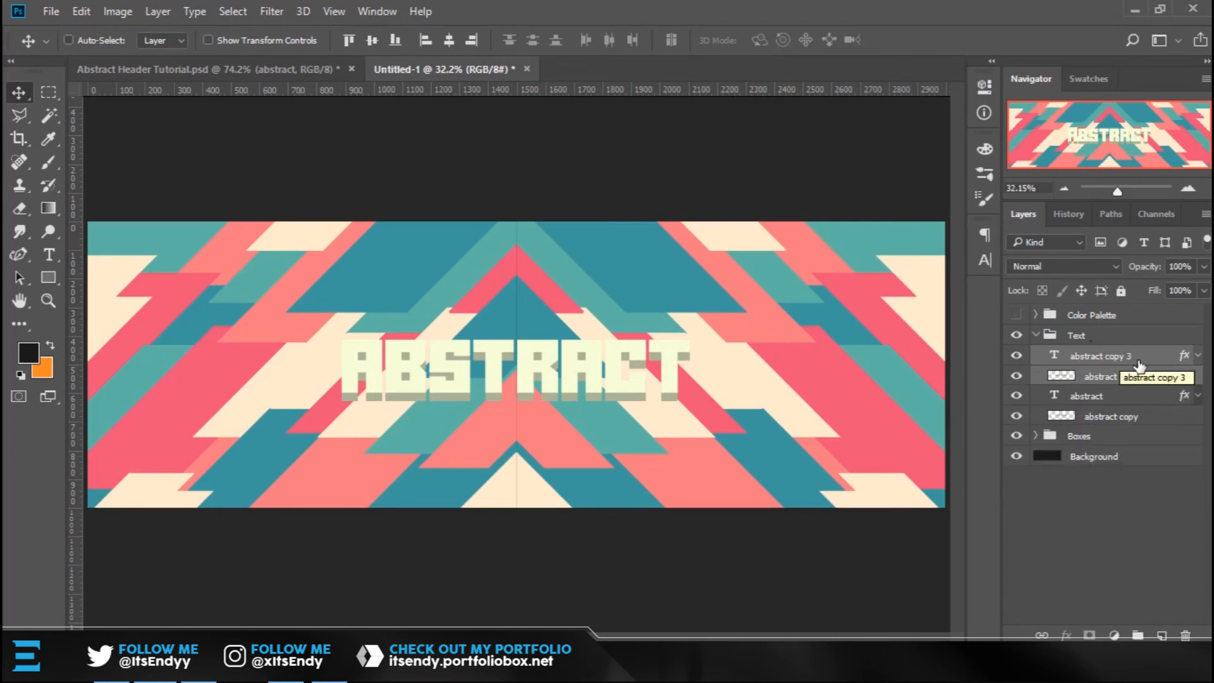
{"action": "key", "text": "ctrl"}
{"action": "key", "text": "ctrl+e"}
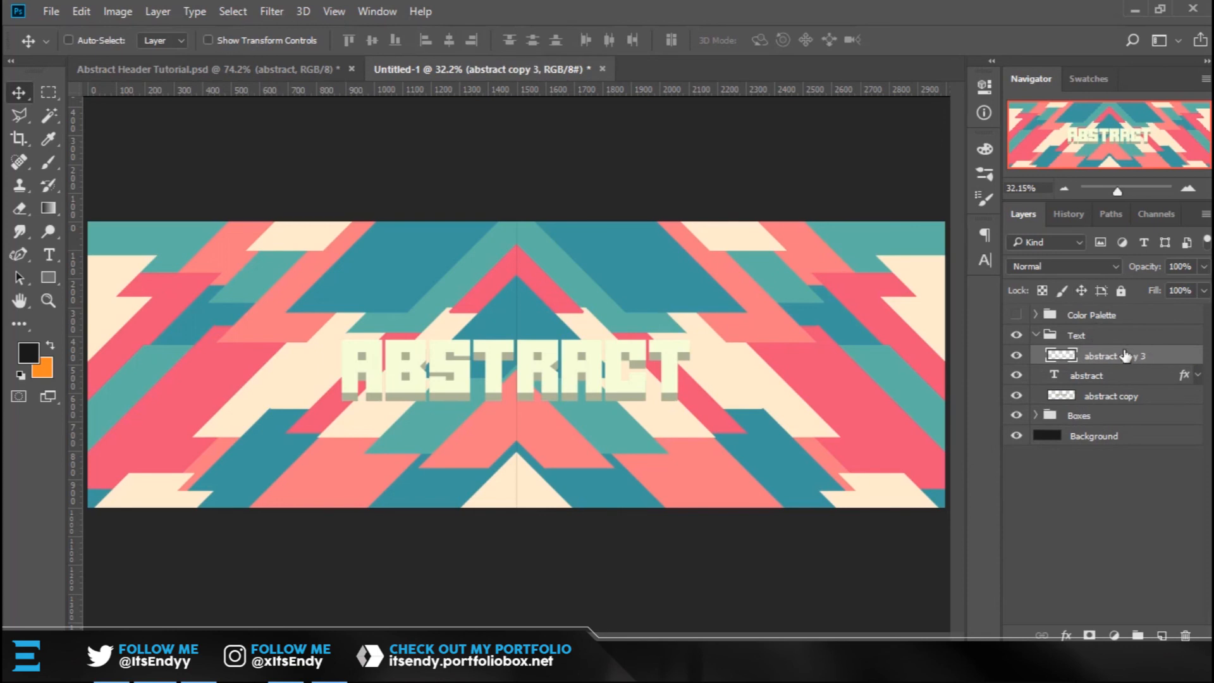
{"action": "left_click_drag", "start_coordinate": [1138, 363], "coordinate": [1141, 401]}
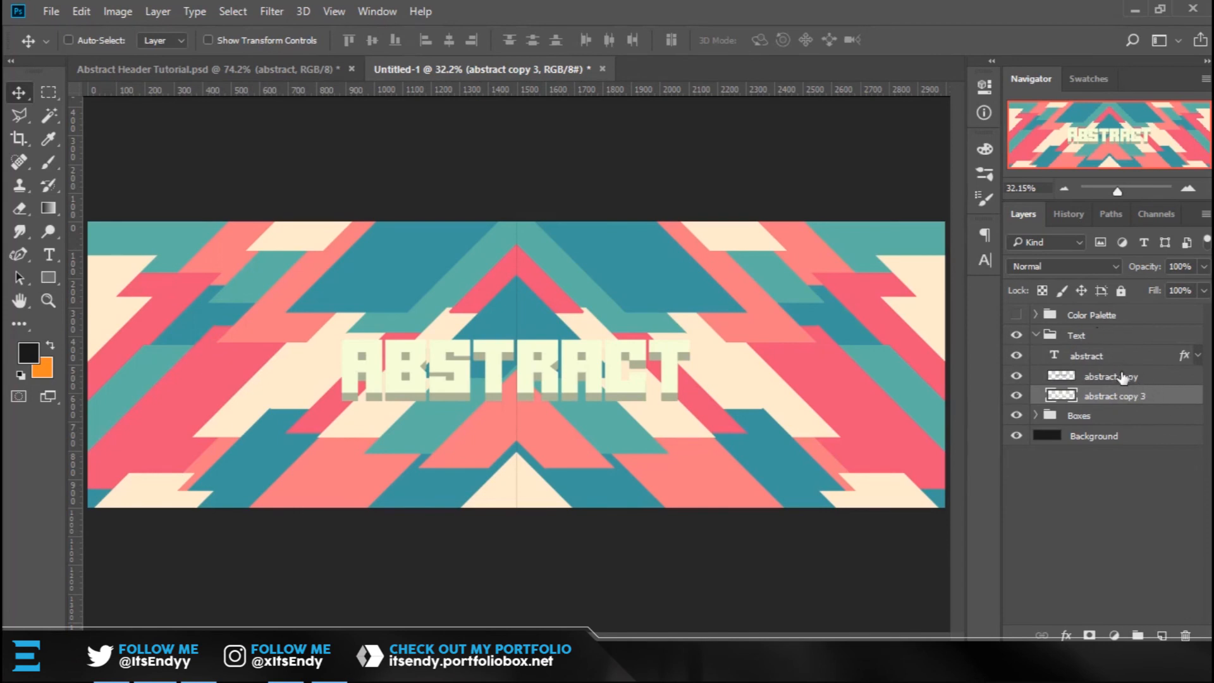
Turn the merged abstract copy 3 layer black with Hue/Saturation at Lightness -100.
{"action": "key", "text": "ctrl"}
{"action": "key", "text": "ctrl+u"}
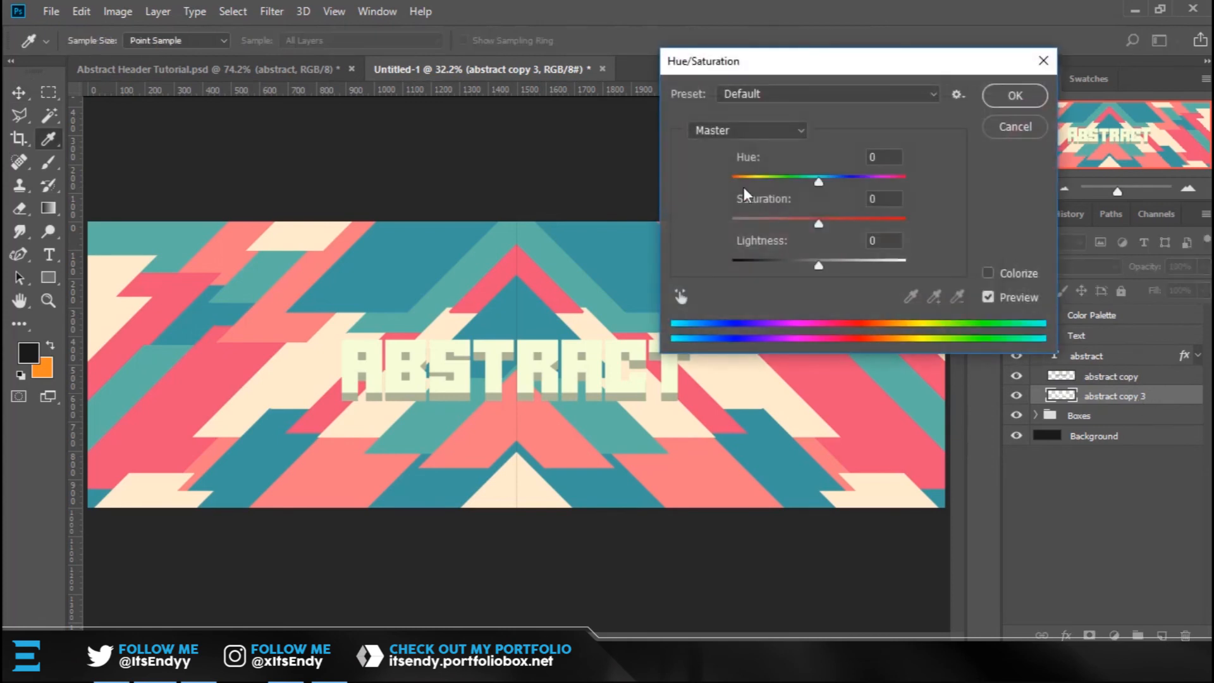
{"action": "left_click_drag", "start_coordinate": [855, 68], "coordinate": [848, 38]}
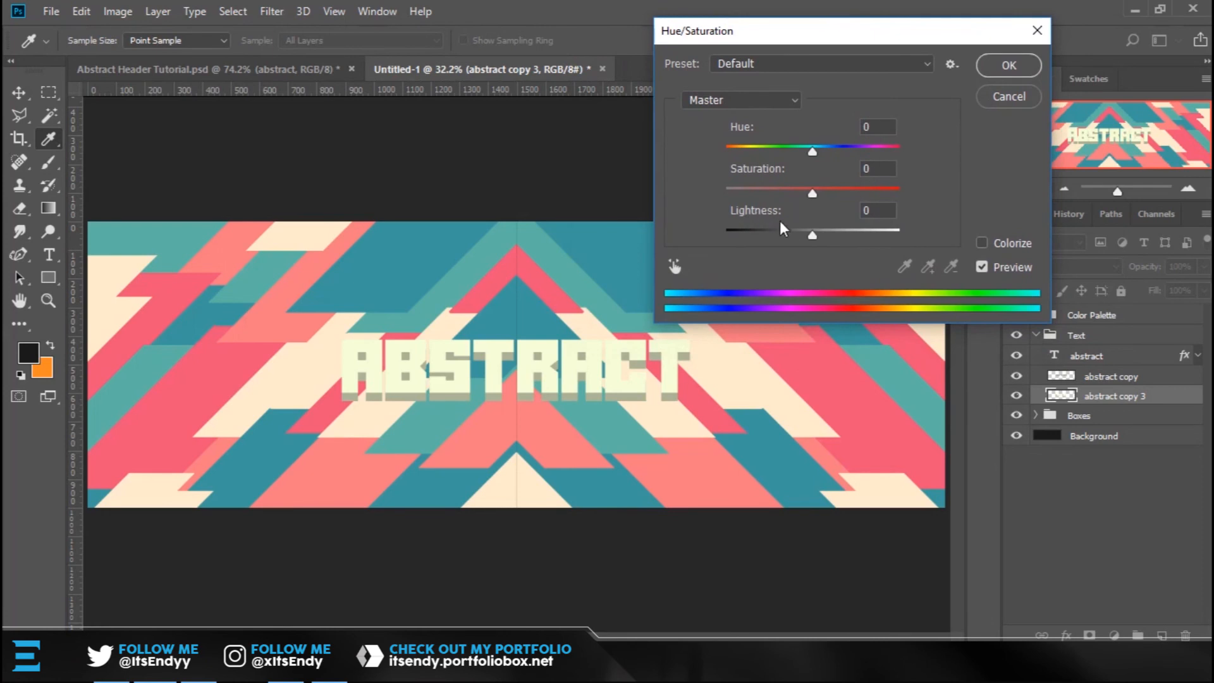
{"action": "left_click_drag", "start_coordinate": [766, 231], "coordinate": [677, 226]}
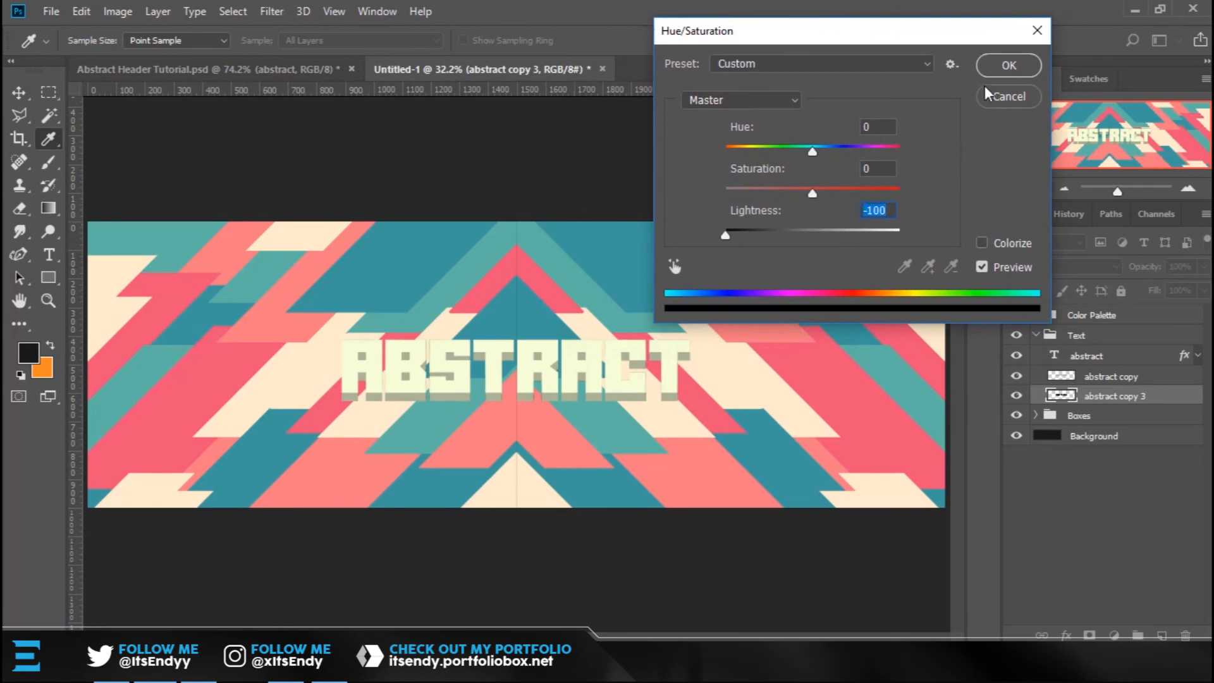
{"action": "left_click", "coordinate": [1005, 66]}
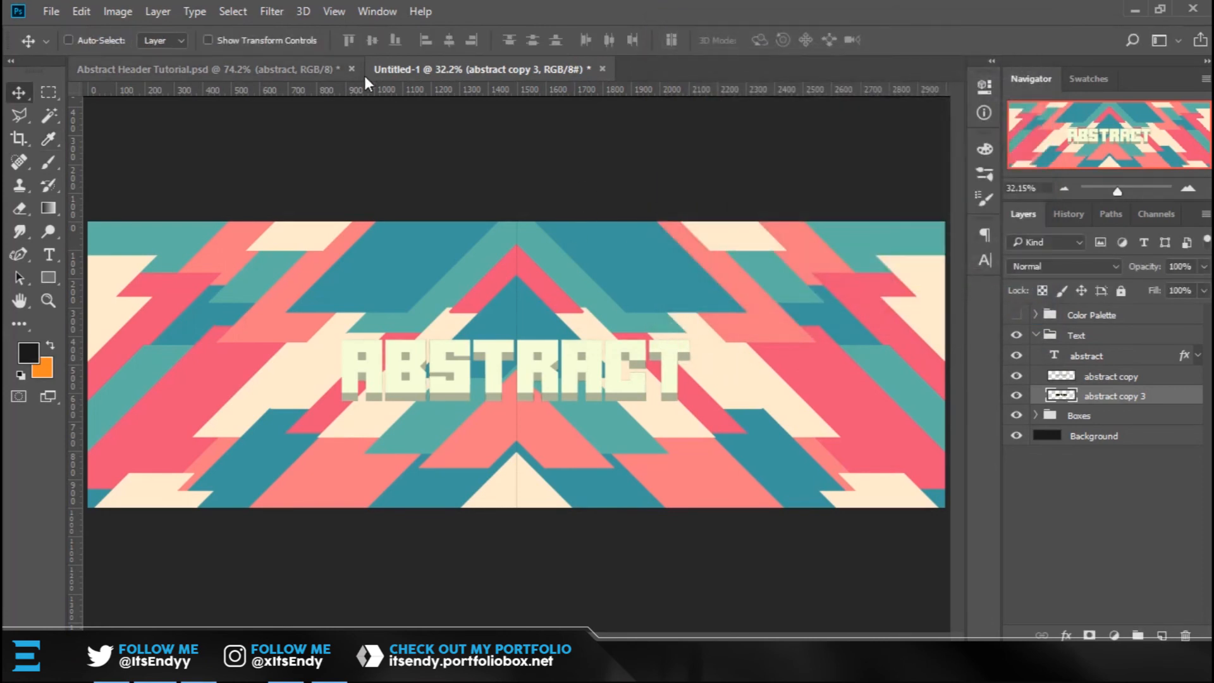
Apply a Motion Blur to the black copy with an angle of -90° and a distance of 150 pixels.
{"action": "left_click", "coordinate": [272, 11]}
{"action": "mouse_move", "coordinate": [382, 210]}
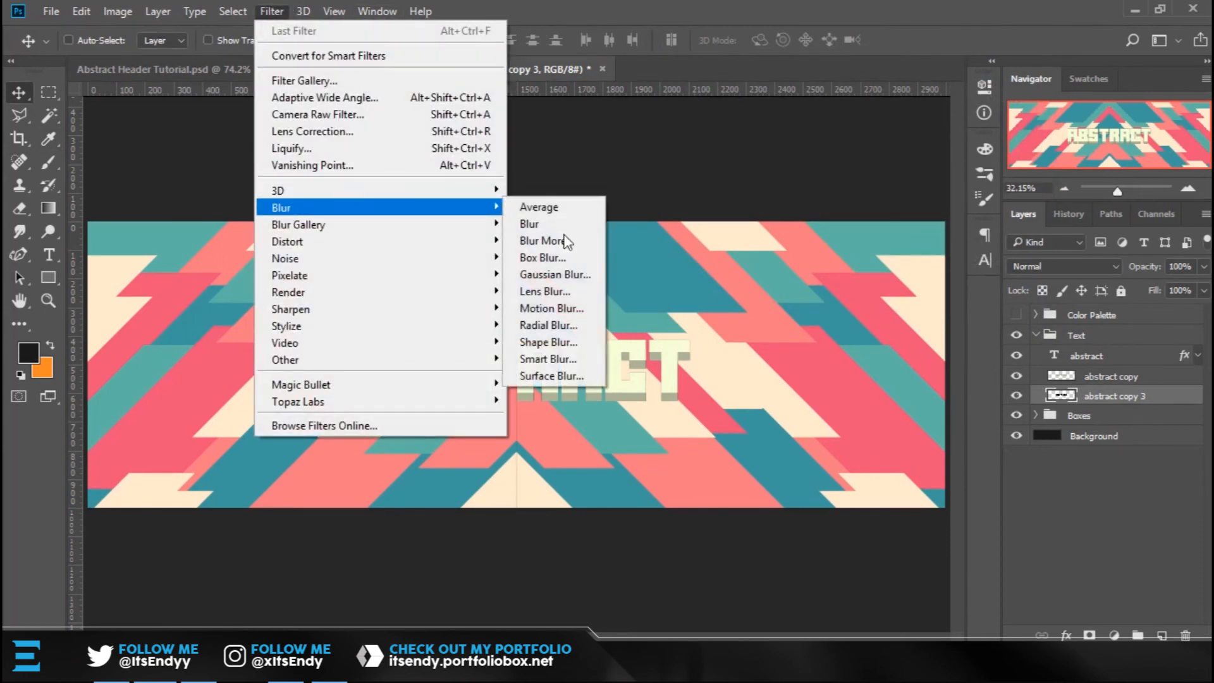
{"action": "left_click", "coordinate": [572, 308]}
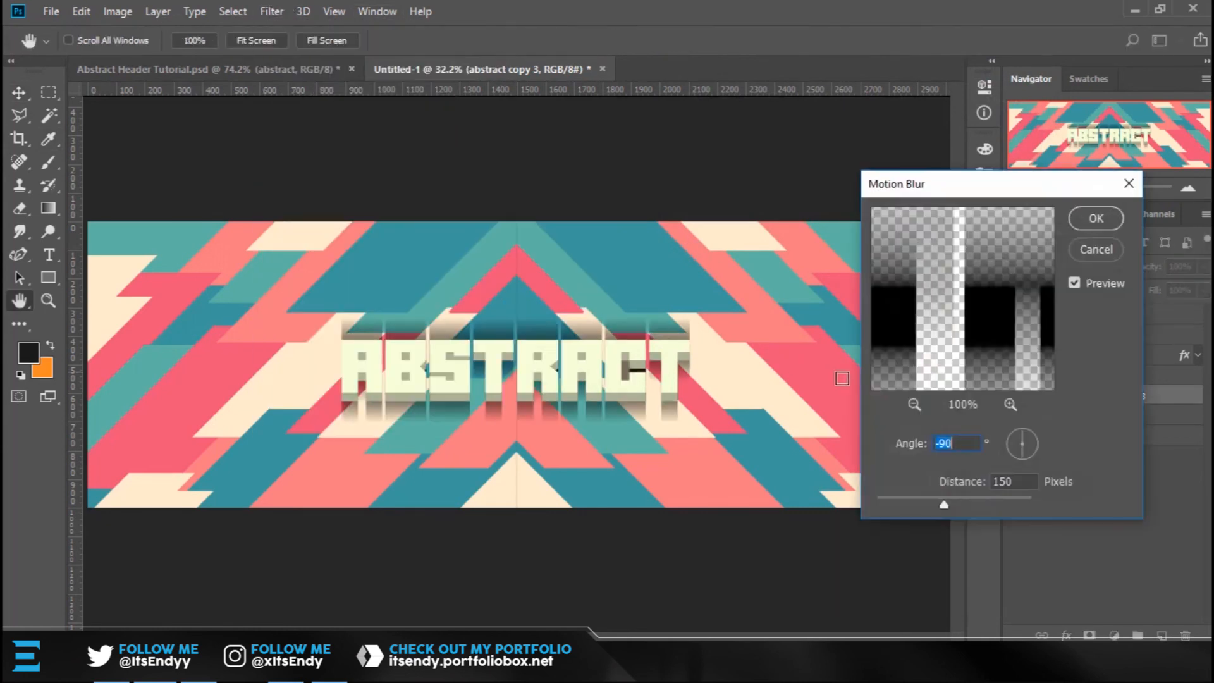
{"action": "left_click_drag", "start_coordinate": [949, 184], "coordinate": [795, 89]}
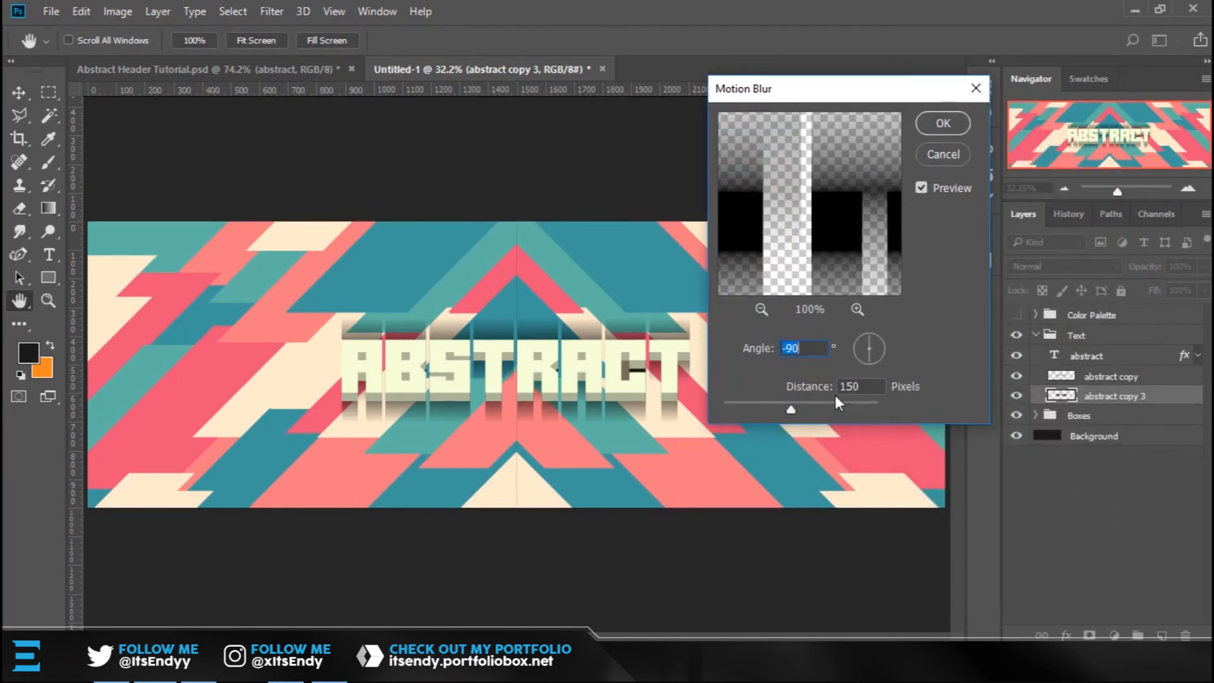
{"action": "left_click", "coordinate": [931, 127]}
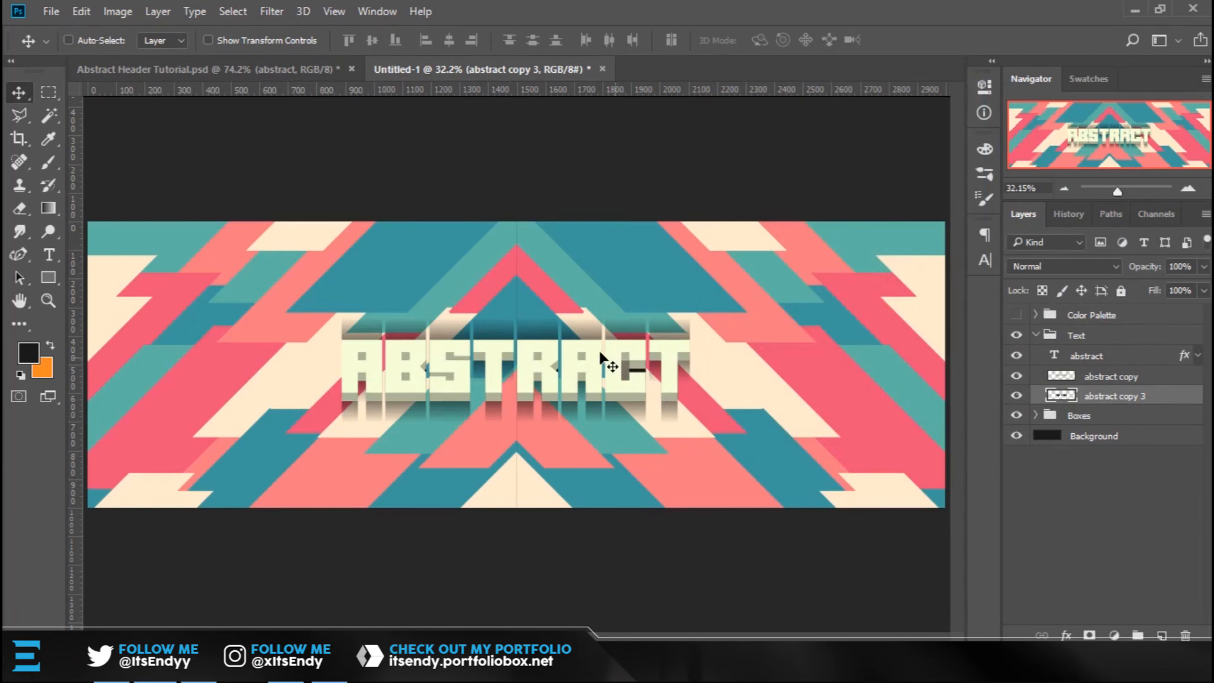
Shift and trim the blurred black copy so it falls only below the lettering, and set its layer opacity to 45%.
{"action": "mouse_move", "coordinate": [594, 360]}
{"action": "left_mouse_down"}
{"action": "mouse_move", "coordinate": [600, 376]}
{"action": "mouse_move", "coordinate": [532, 378]}
{"action": "left_mouse_up"}
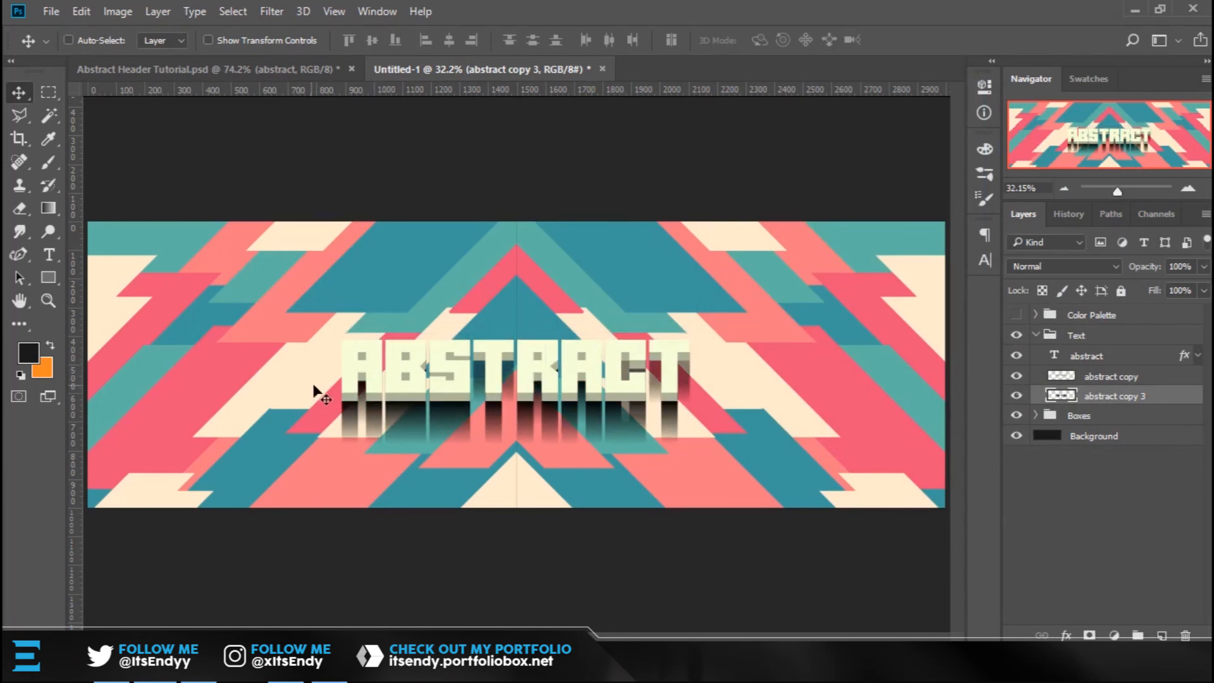
{"action": "key", "text": "e"}
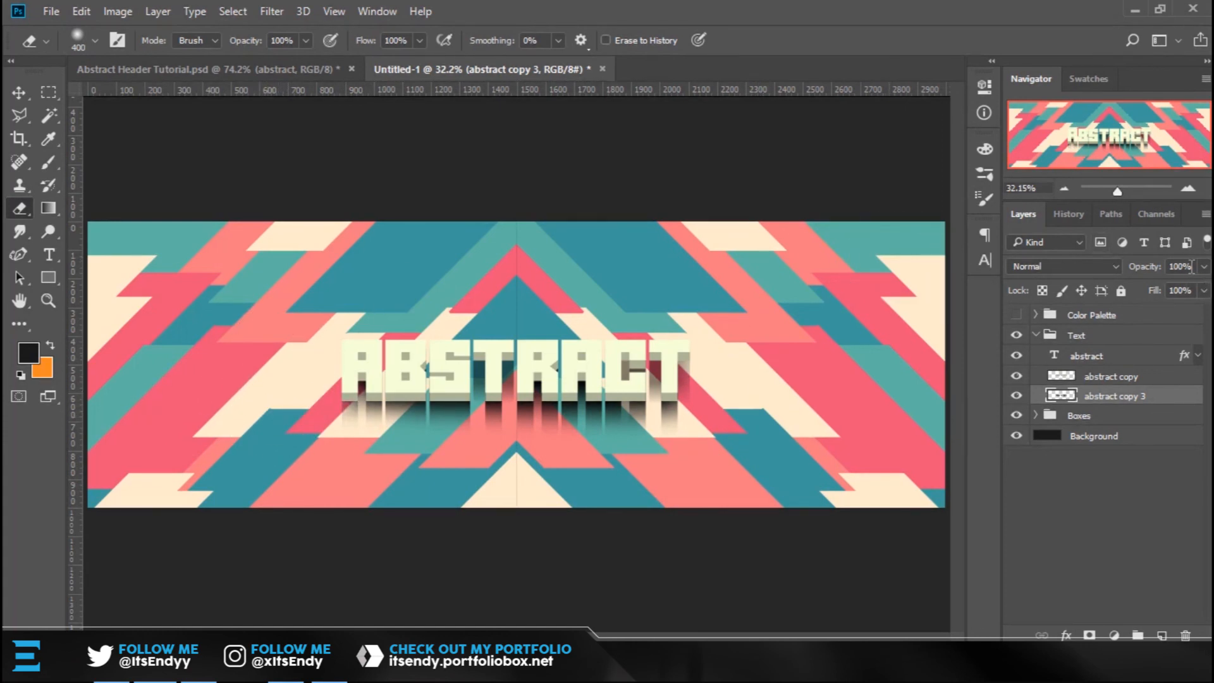
{"action": "mouse_move", "coordinate": [1148, 270]}
{"action": "left_mouse_down"}
{"action": "mouse_move", "coordinate": [1122, 272]}
{"action": "mouse_move", "coordinate": [1147, 269]}
{"action": "left_mouse_up"}
{"action": "type", "text": "45"}
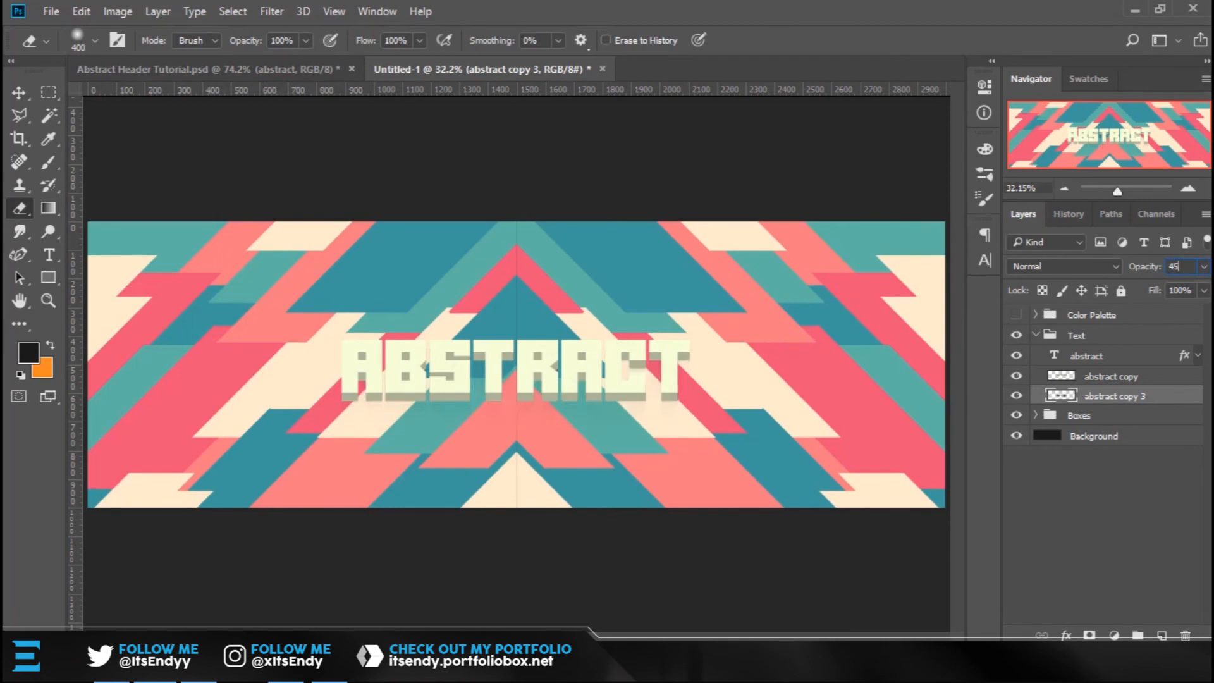
{"action": "key", "text": "Return"}
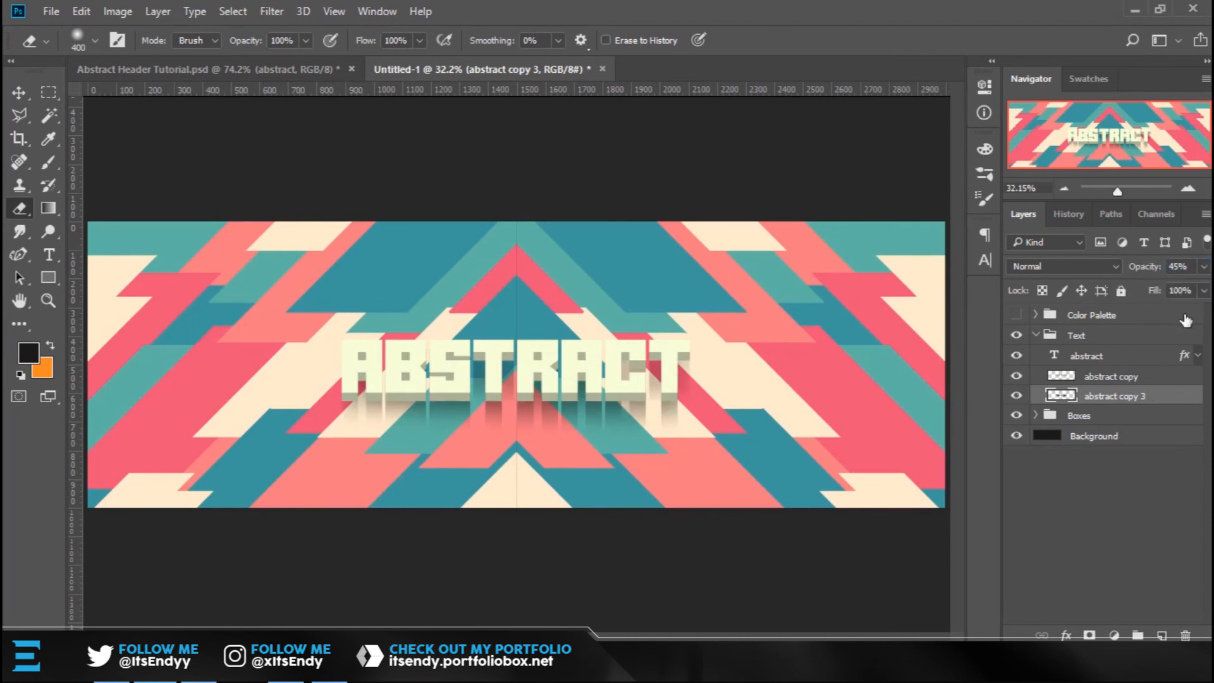
Duplicate the abstract and abstract copy layers again, merge the duplicates and move the result beneath abstract copy 3.
{"action": "left_click", "coordinate": [1147, 377]}
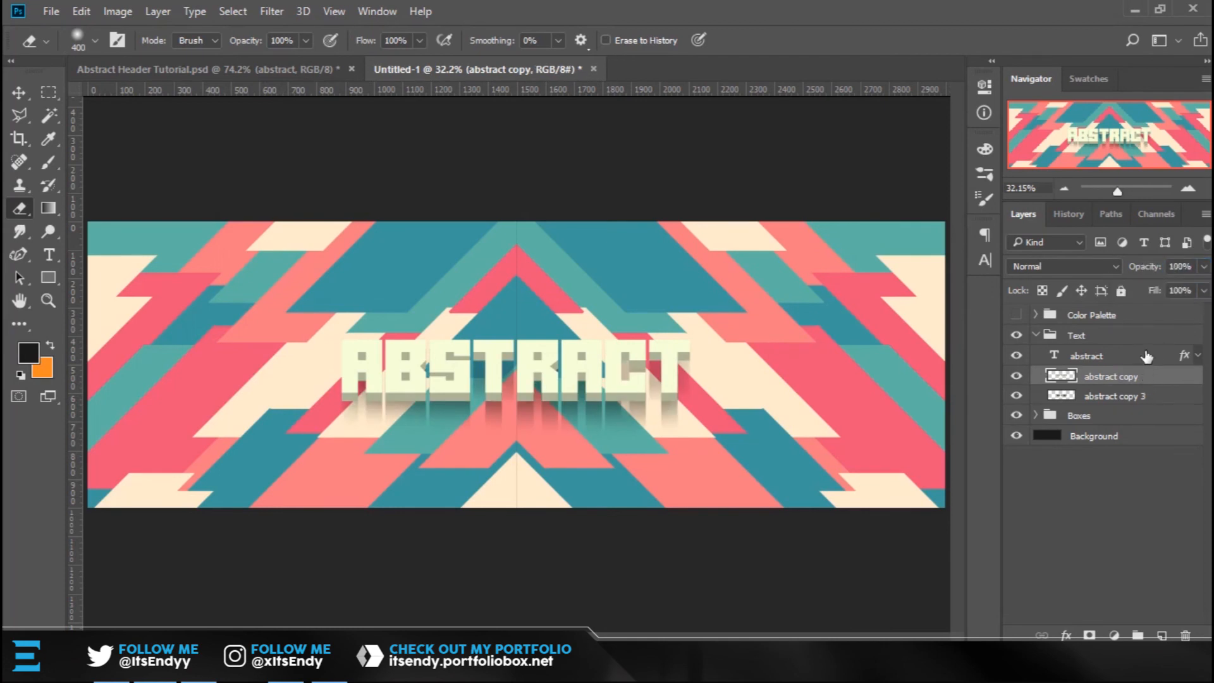
{"action": "left_click", "coordinate": [1146, 356], "text": "ctrl"}
{"action": "key", "text": "ctrl+j"}
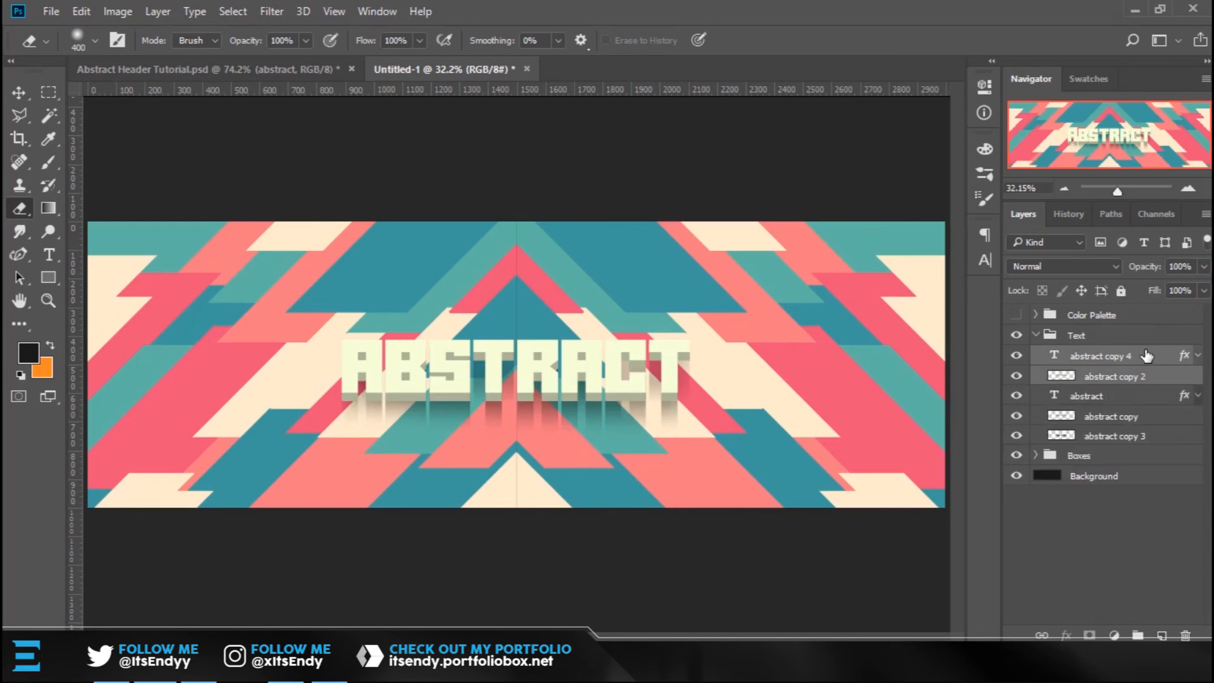
{"action": "key", "text": "ctrl+e"}
{"action": "left_click_drag", "start_coordinate": [1146, 356], "coordinate": [1116, 412]}
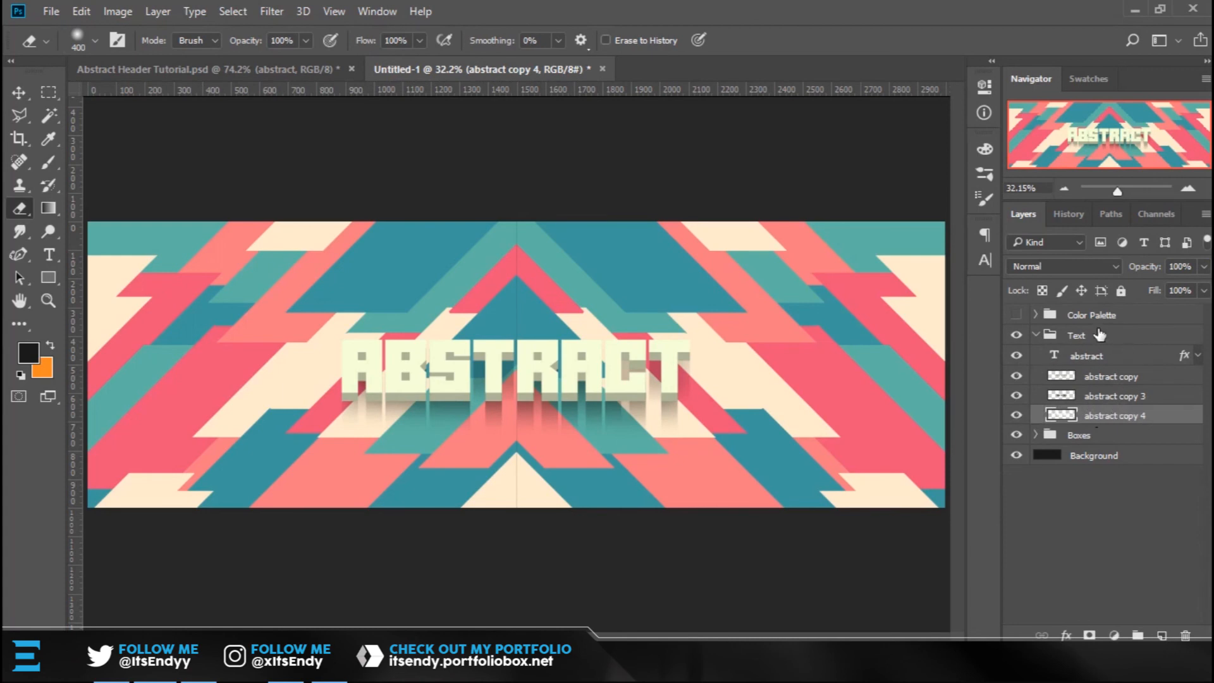
Darken the new merged abstract copy 4 layer to black by lowering its Lightness in Hue/Saturation.
{"action": "key", "text": "ctrl+u"}
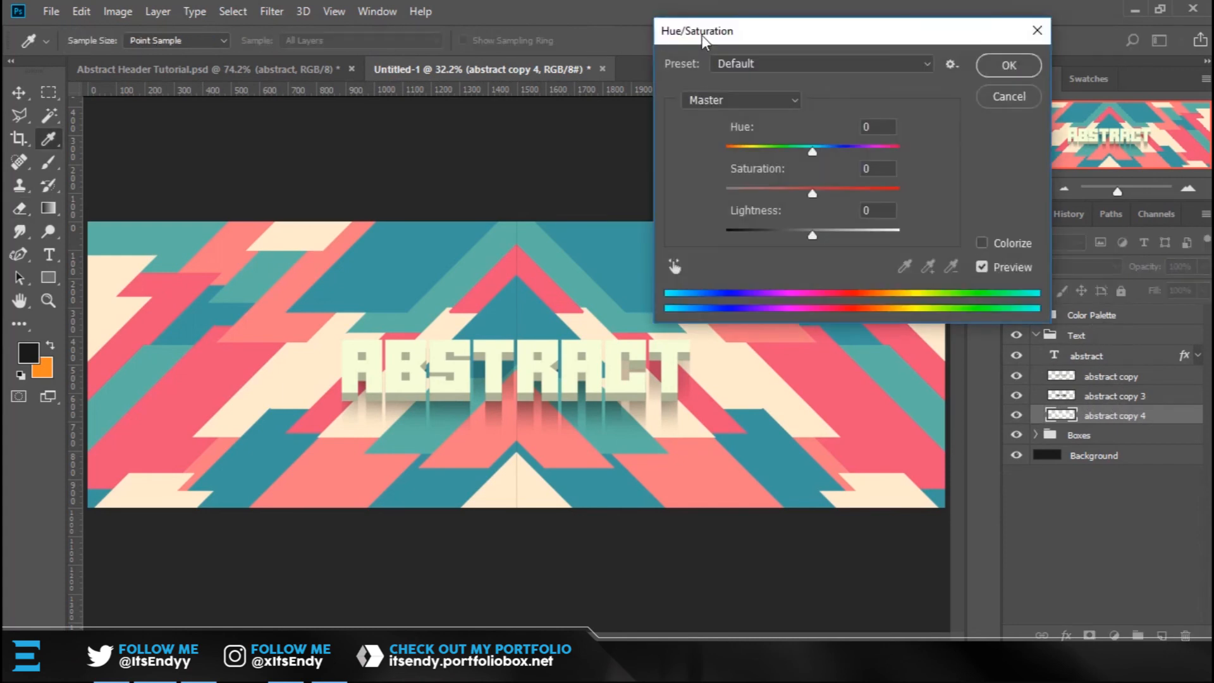
{"action": "left_click", "coordinate": [771, 230]}
{"action": "left_click", "coordinate": [1009, 65]}
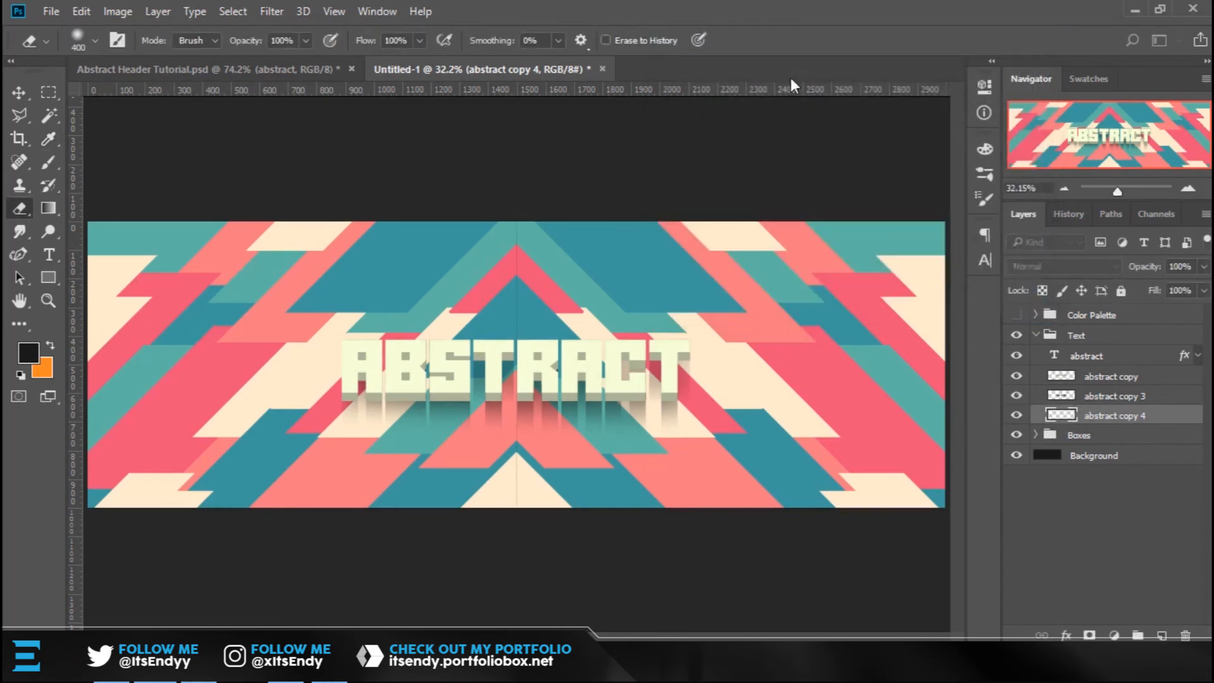
Apply a Motion Blur of -90° and 150 pixels to the abstract copy 4 layer.
{"action": "left_click", "coordinate": [279, 10]}
{"action": "mouse_move", "coordinate": [329, 209]}
{"action": "left_click", "coordinate": [554, 308]}
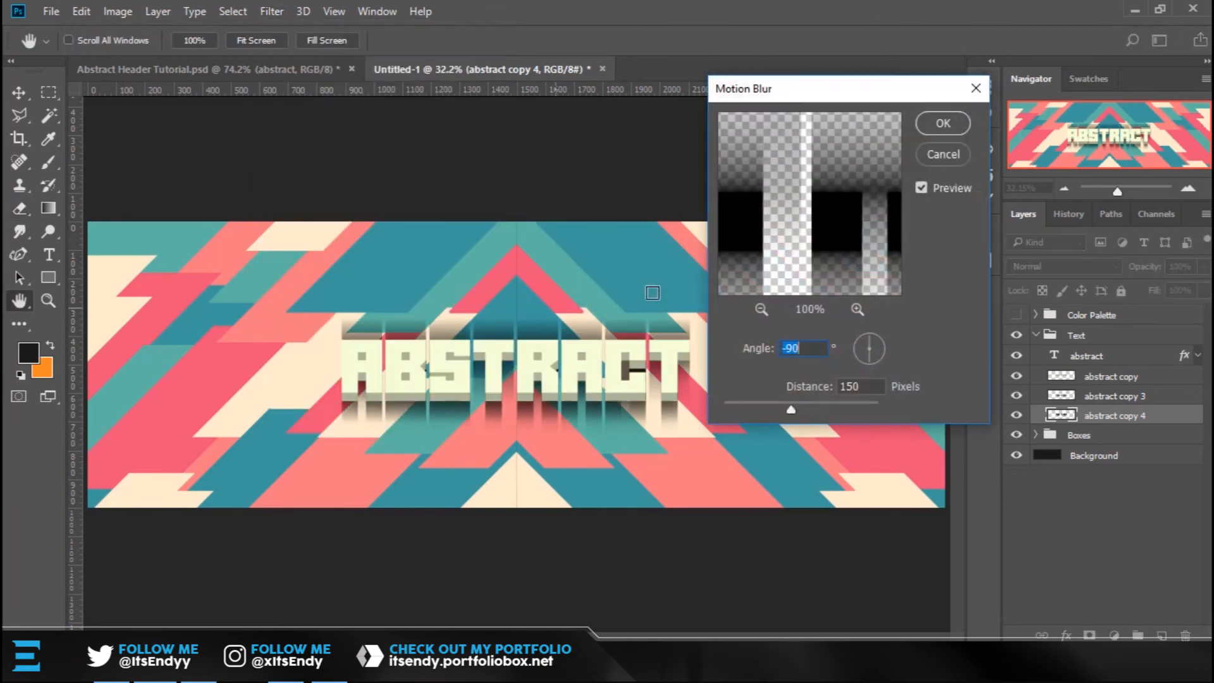
{"action": "left_click", "coordinate": [947, 122]}
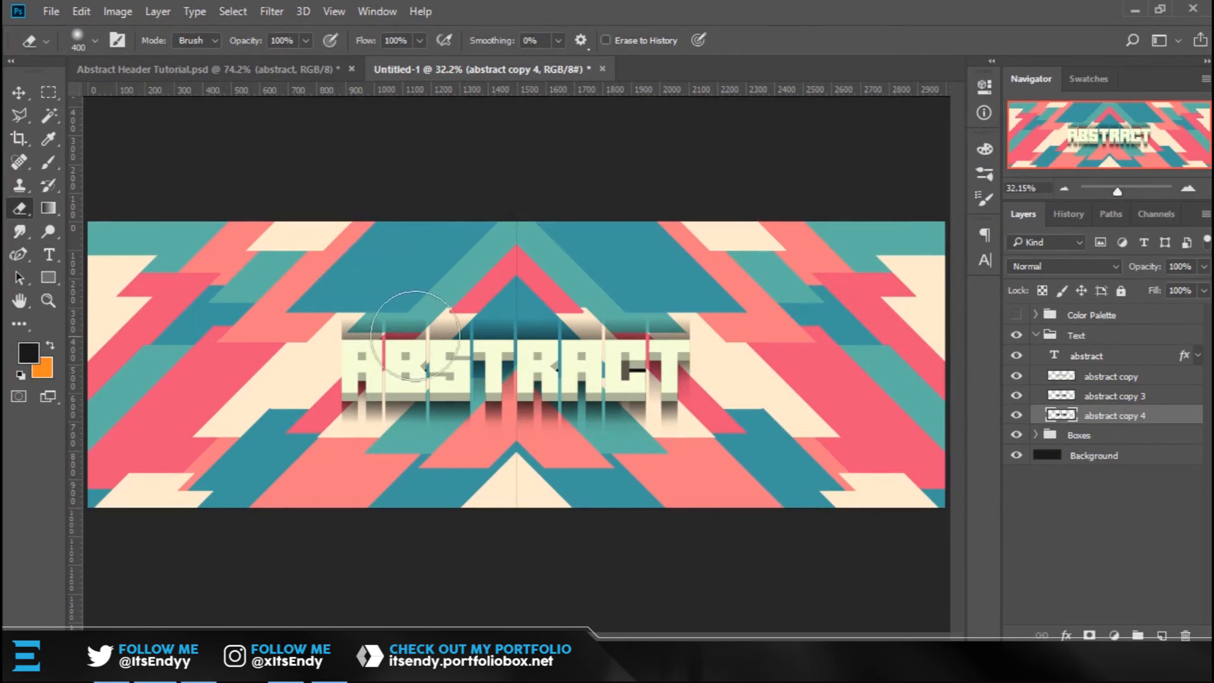
Erase the part of the second blurred shadow above the lettering and set that layer's opacity to 40%.
{"action": "mouse_move", "coordinate": [345, 316]}
{"action": "left_mouse_down"}
{"action": "mouse_move", "coordinate": [593, 301]}
{"action": "mouse_move", "coordinate": [752, 324]}
{"action": "left_mouse_up"}
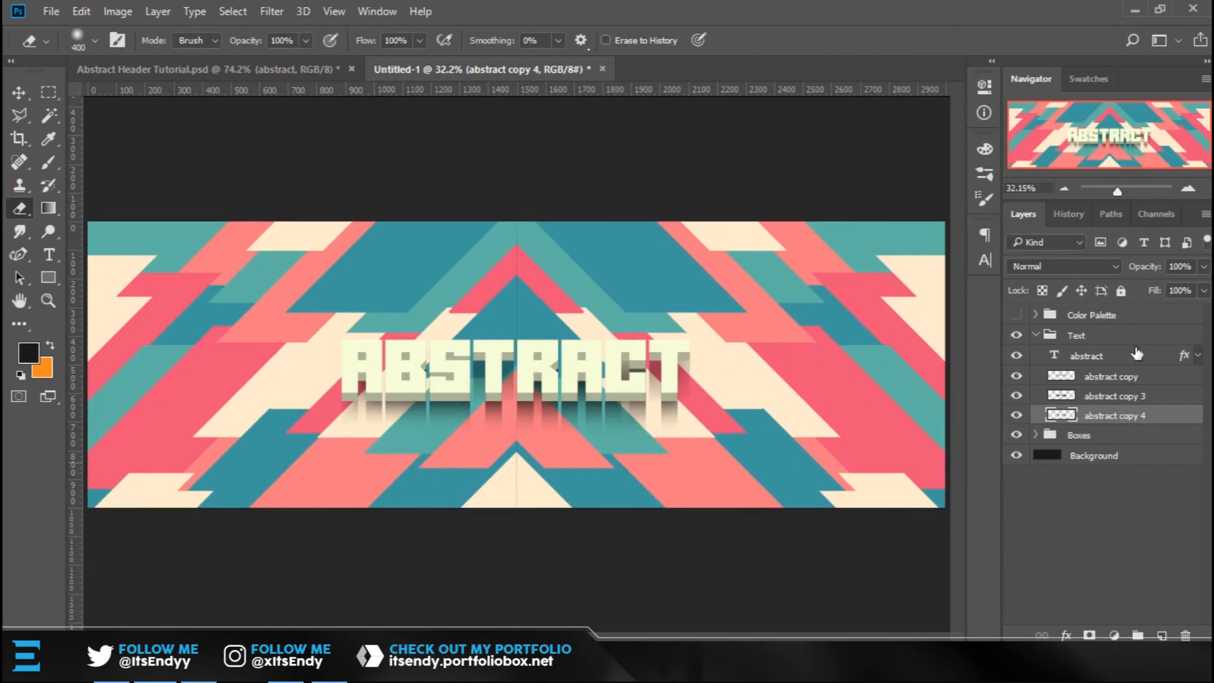
{"action": "mouse_move", "coordinate": [1152, 272]}
{"action": "left_mouse_down"}
{"action": "mouse_move", "coordinate": [1129, 273]}
{"action": "mouse_move", "coordinate": [1156, 273]}
{"action": "left_mouse_up"}
{"action": "left_click", "coordinate": [1192, 266]}
{"action": "type", "text": "40"}
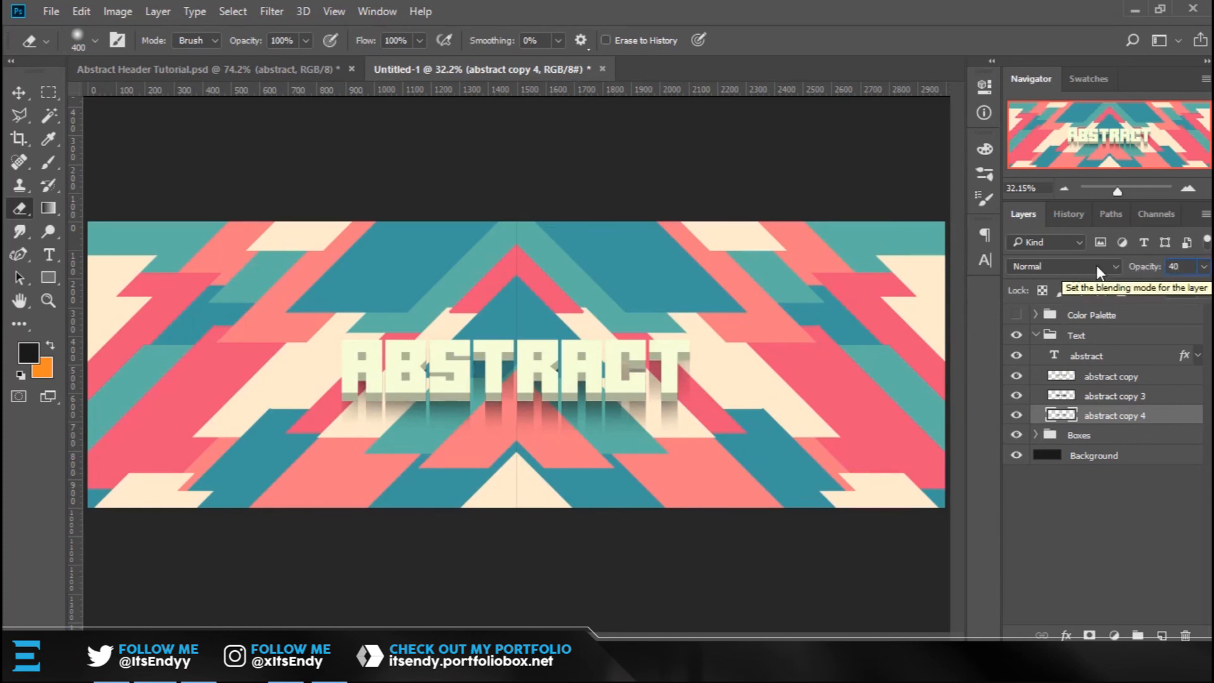
Group the two blurred shadow layers under the name "Shadow" and set the group's opacity to 65%.
{"action": "left_click", "coordinate": [1146, 401]}
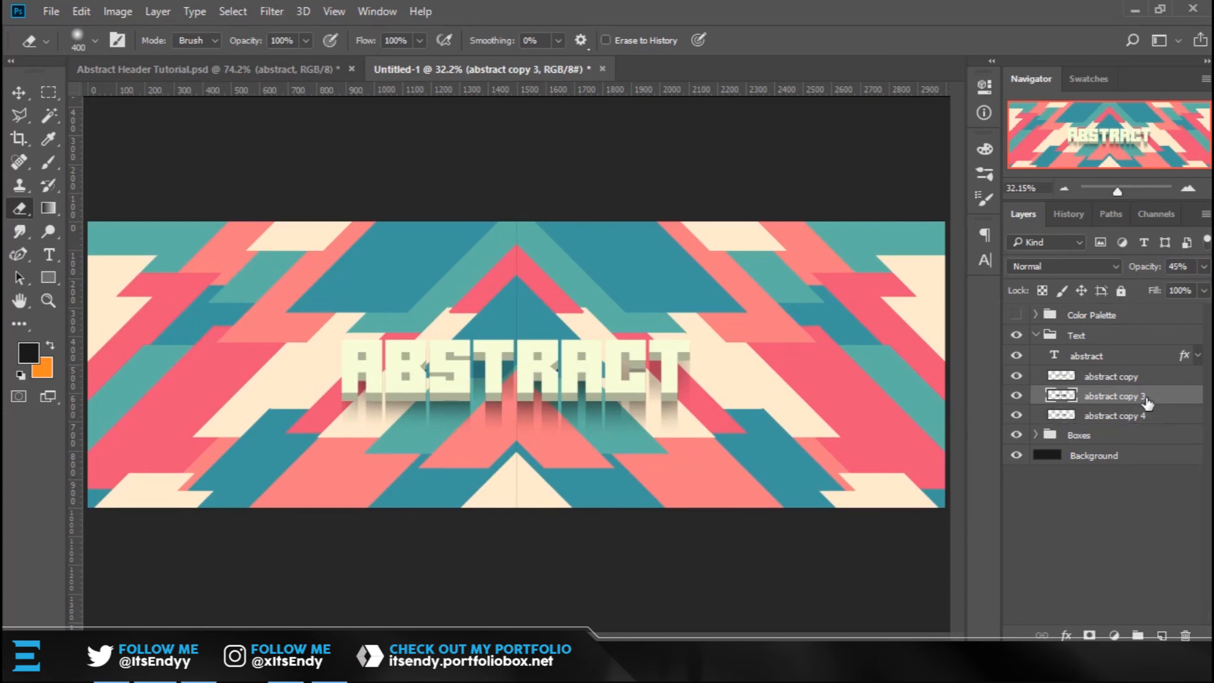
{"action": "left_click", "coordinate": [1152, 419], "text": "shift"}
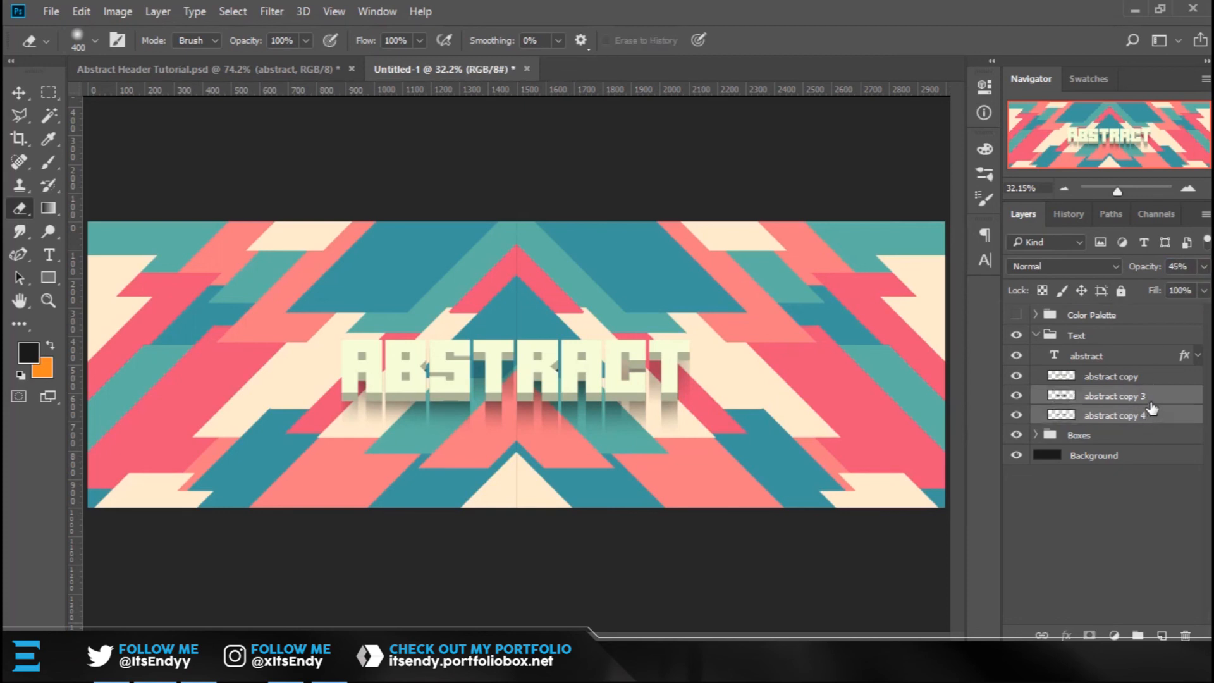
{"action": "key", "text": "ctrl+g"}
{"action": "double_click", "coordinate": [1101, 396]}
{"action": "type", "text": "Sha"}
{"action": "key", "text": "Return"}
{"action": "left_click_drag", "start_coordinate": [1161, 268], "coordinate": [1145, 276]}
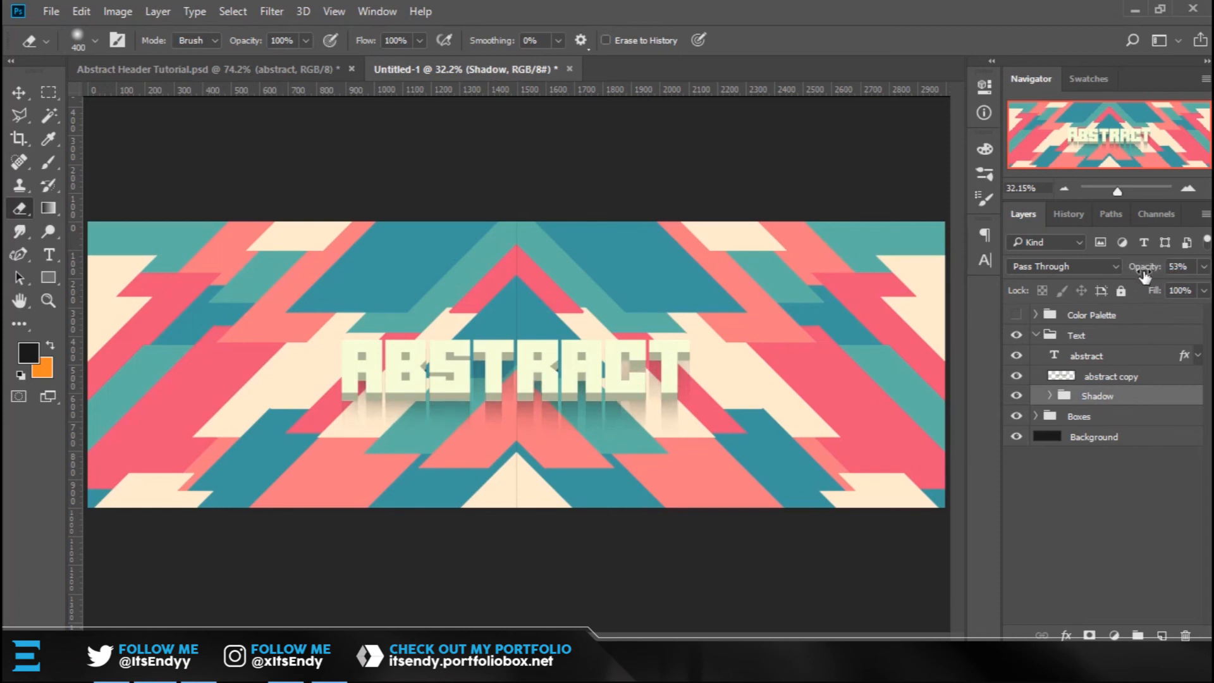
{"action": "type", "text": "65"}
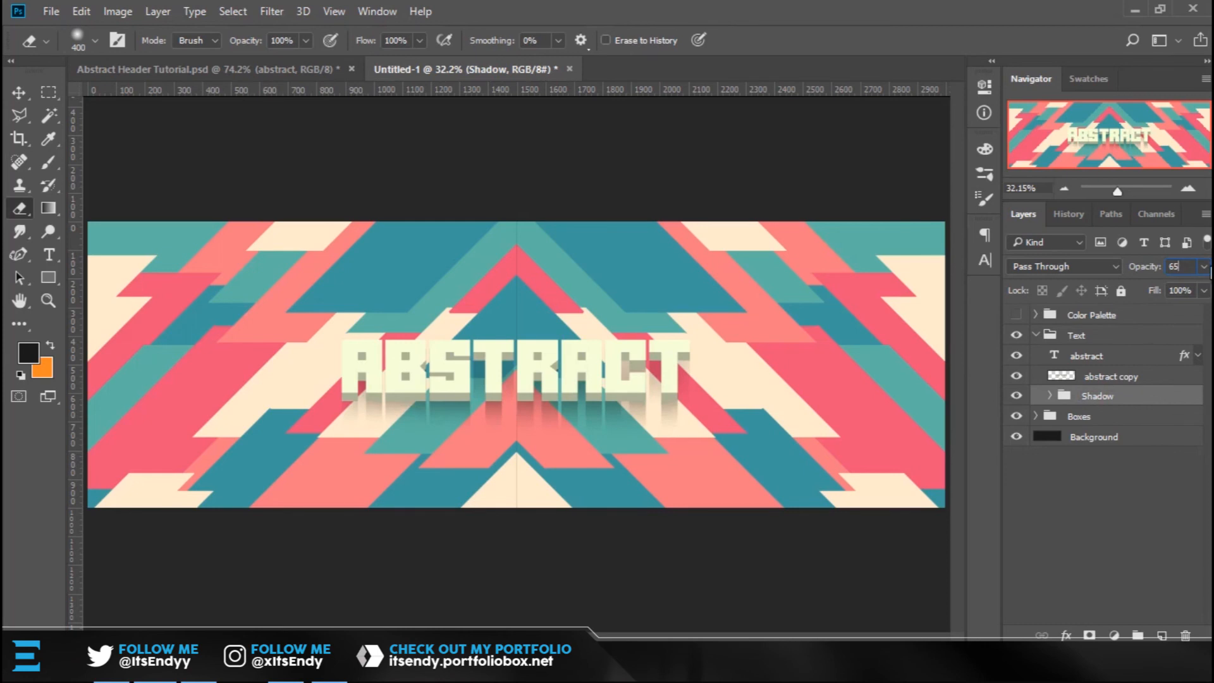
Commit the Shadow group's 65% opacity and compare the header with the finished one in Abstract Header Tutorial.psd.
{"action": "key", "text": "Return"}
{"action": "left_click", "coordinate": [188, 71]}
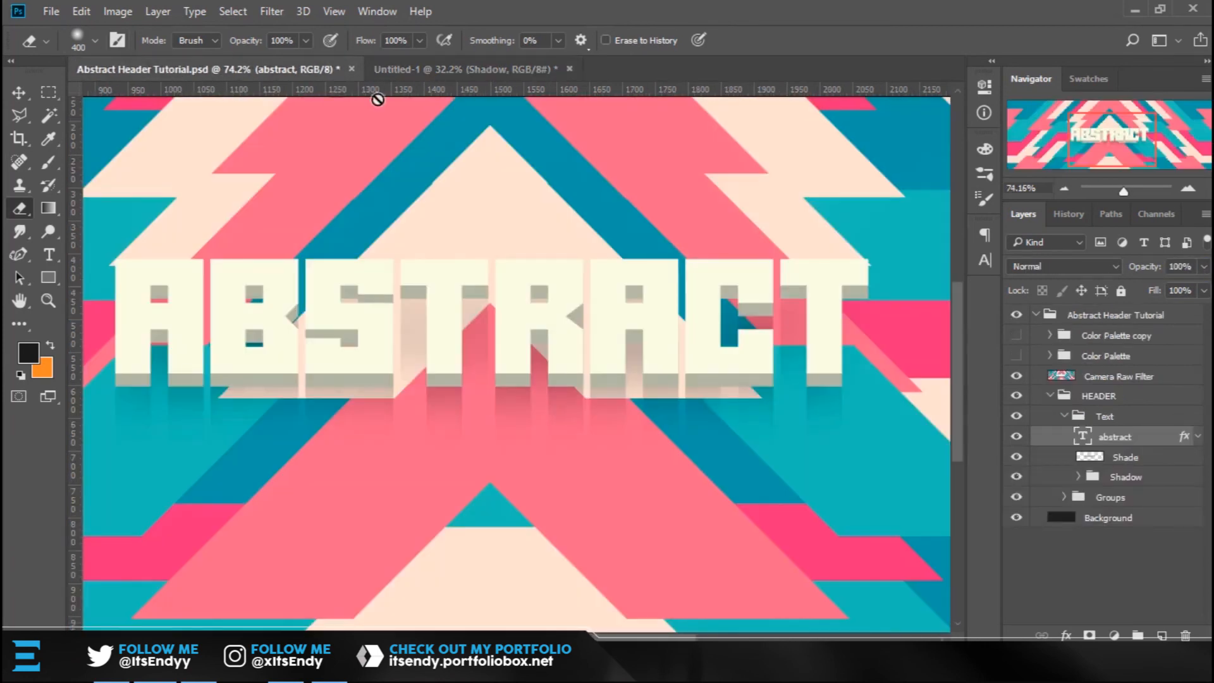
{"action": "key", "text": "z"}
{"action": "key", "text": "ctrl+0"}
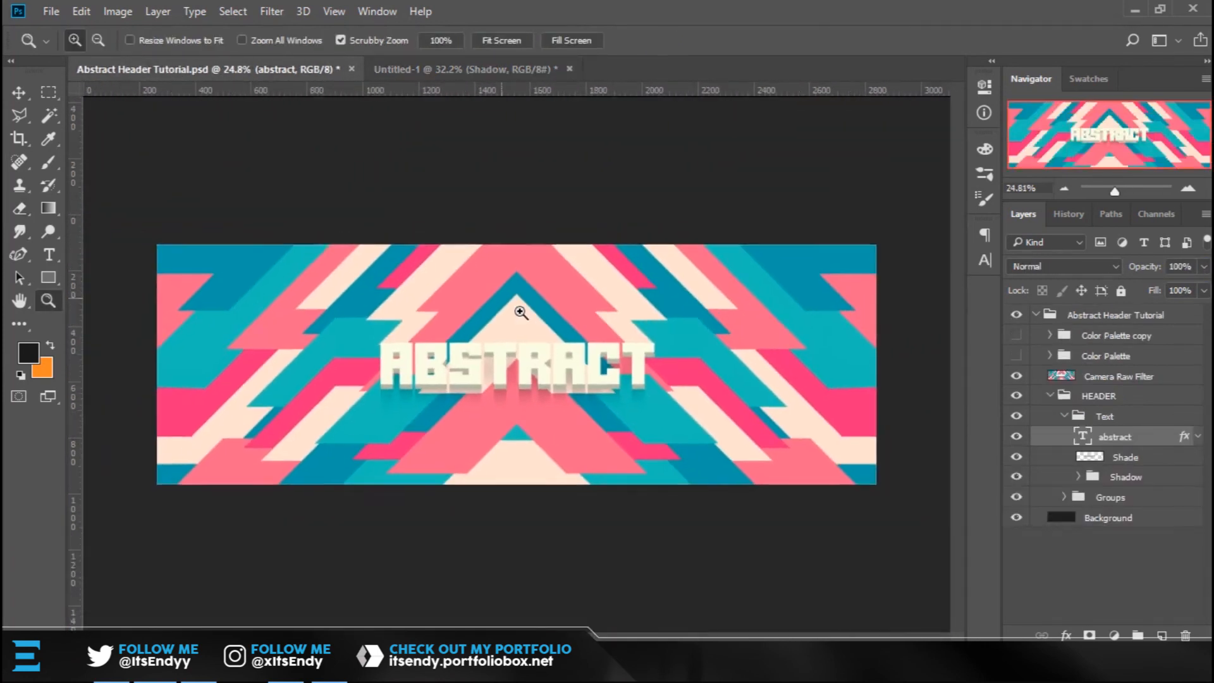
{"action": "left_click", "coordinate": [490, 70]}
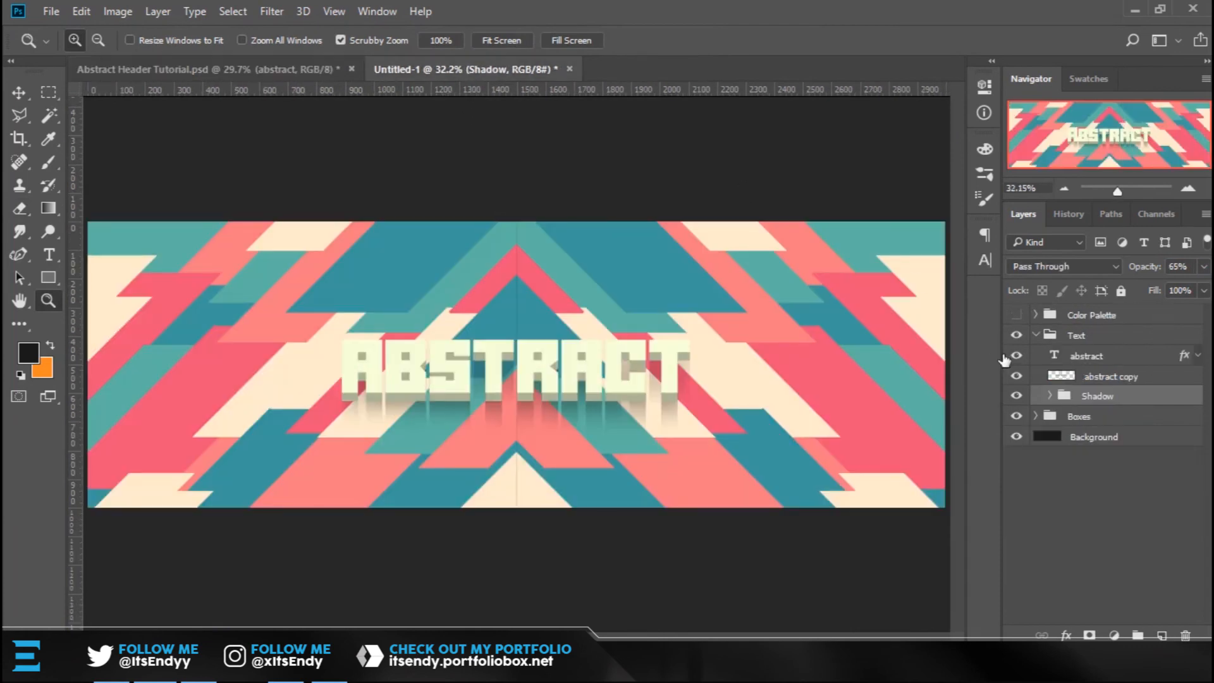
Collapse the Text group and put everything from Color Palette down to Background into one new group.
{"action": "left_click", "coordinate": [1109, 507]}
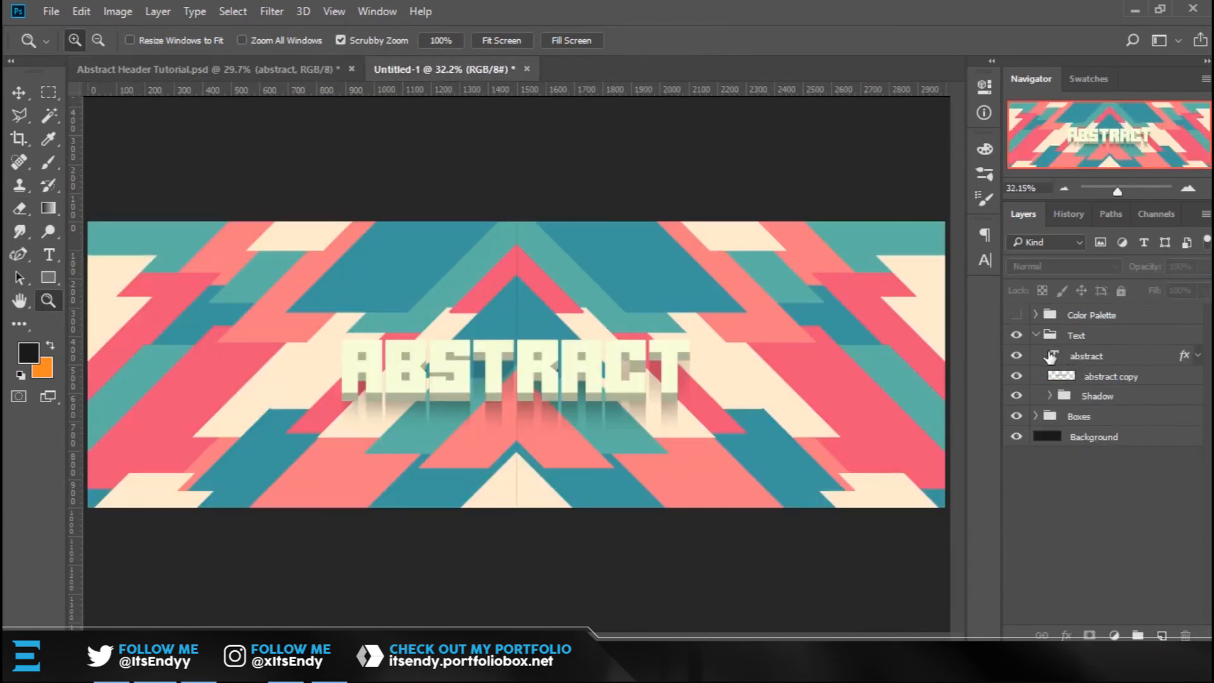
{"action": "left_click", "coordinate": [1035, 335]}
{"action": "left_click", "coordinate": [1116, 380]}
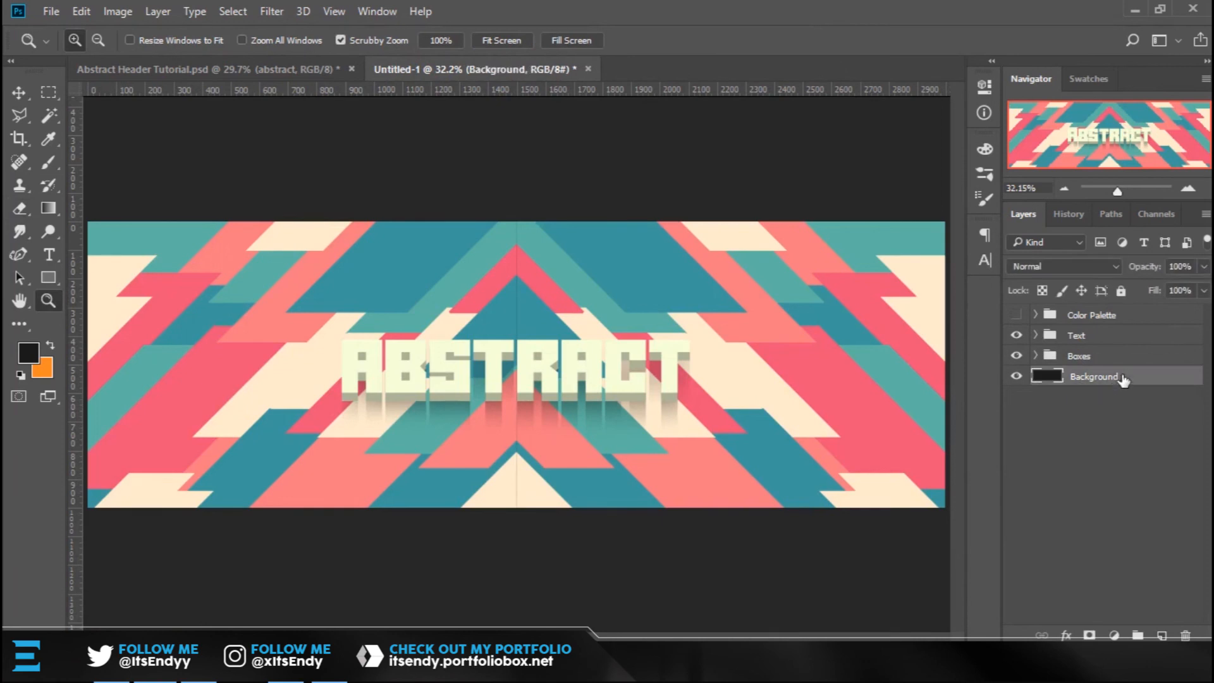
{"action": "left_click", "coordinate": [1124, 315], "text": "shift"}
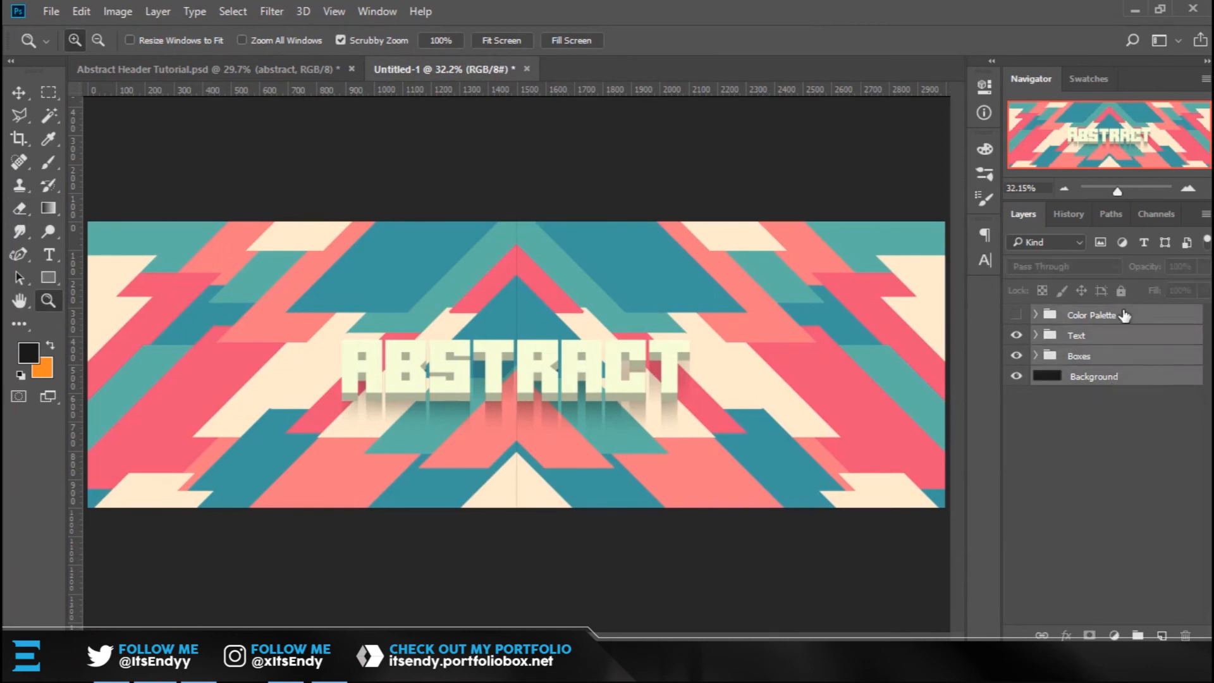
{"action": "key", "text": "ctrl+g"}
Merge a duplicate of the new group into a single layer and hide the original group.
{"action": "key", "text": "ctrl+j"}
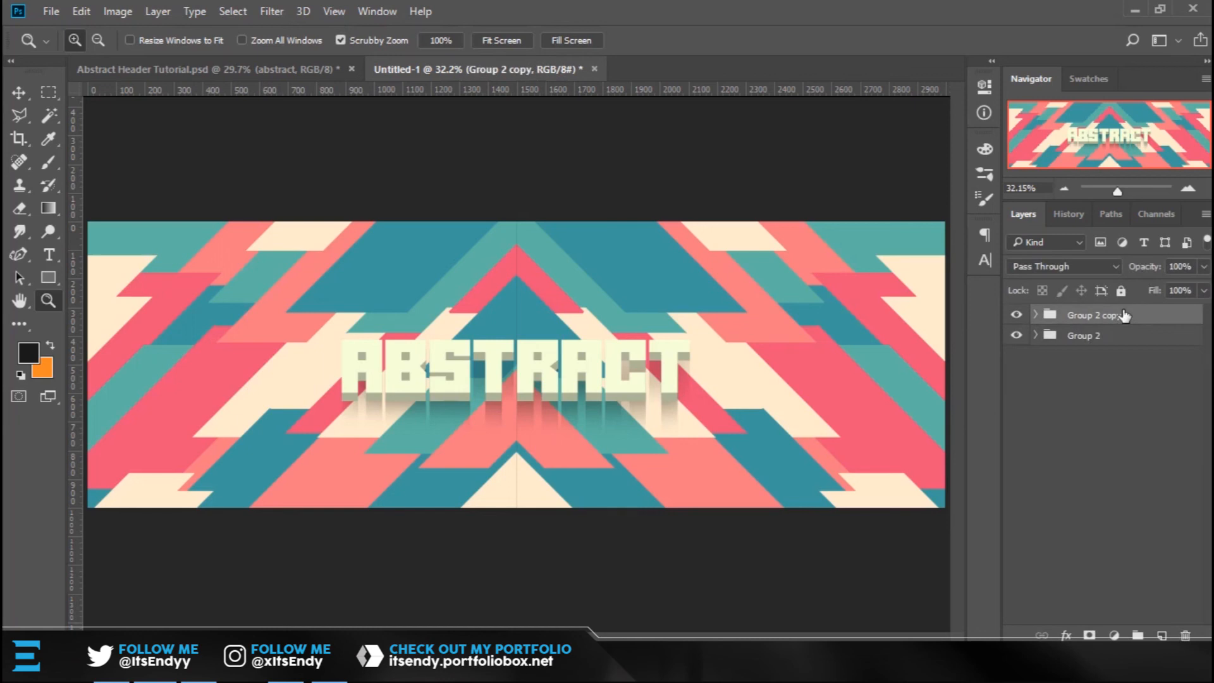
{"action": "key", "text": "ctrl+e"}
{"action": "left_click", "coordinate": [1017, 335]}
Open the Camera Raw Filter on the merged Group 2 copy layer and load the Abstract preset.
{"action": "left_click", "coordinate": [272, 12]}
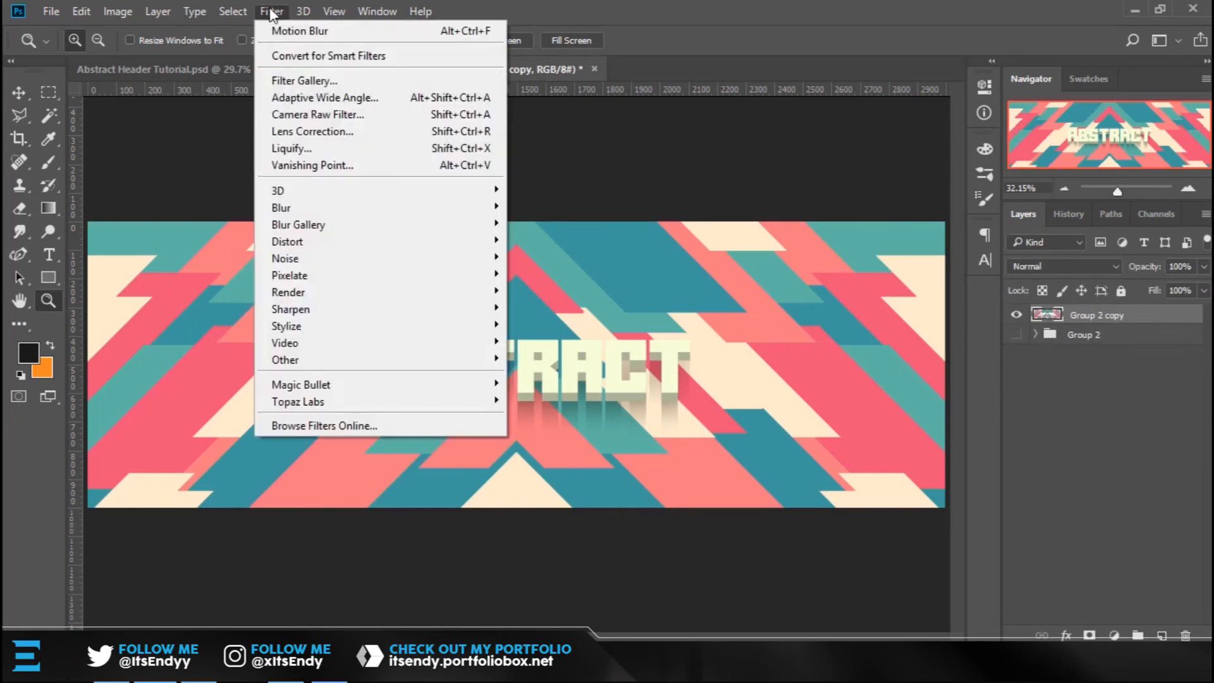
{"action": "left_click", "coordinate": [332, 116]}
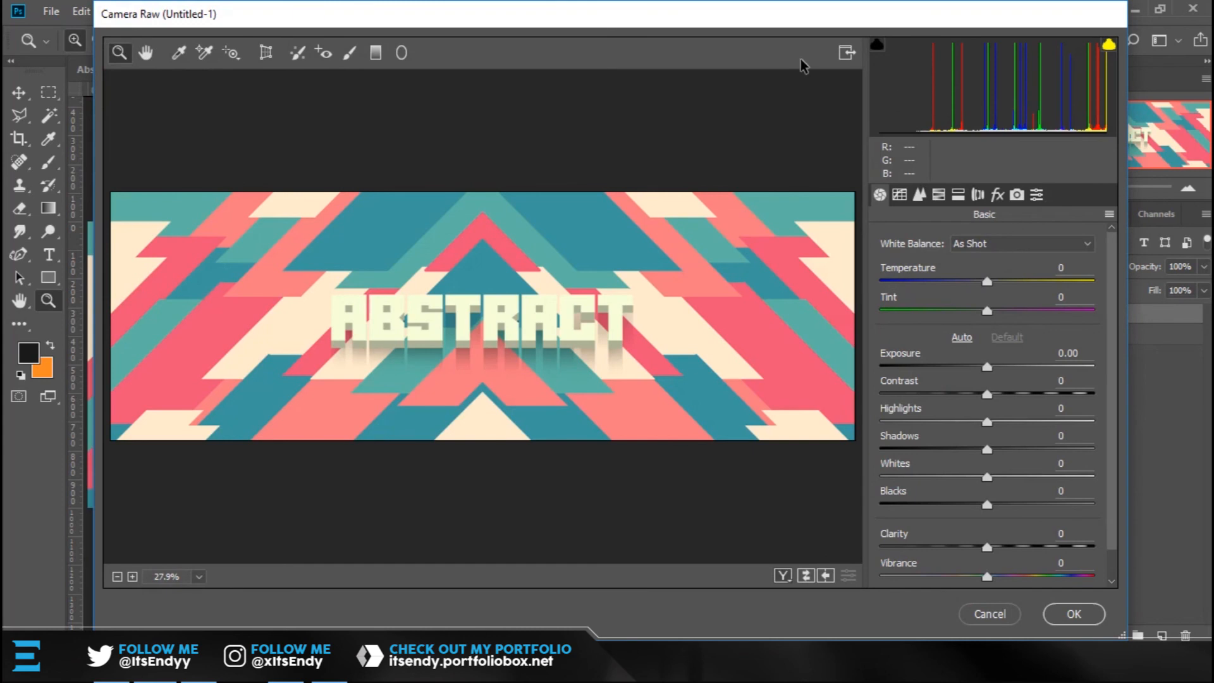
{"action": "left_click", "coordinate": [1037, 196]}
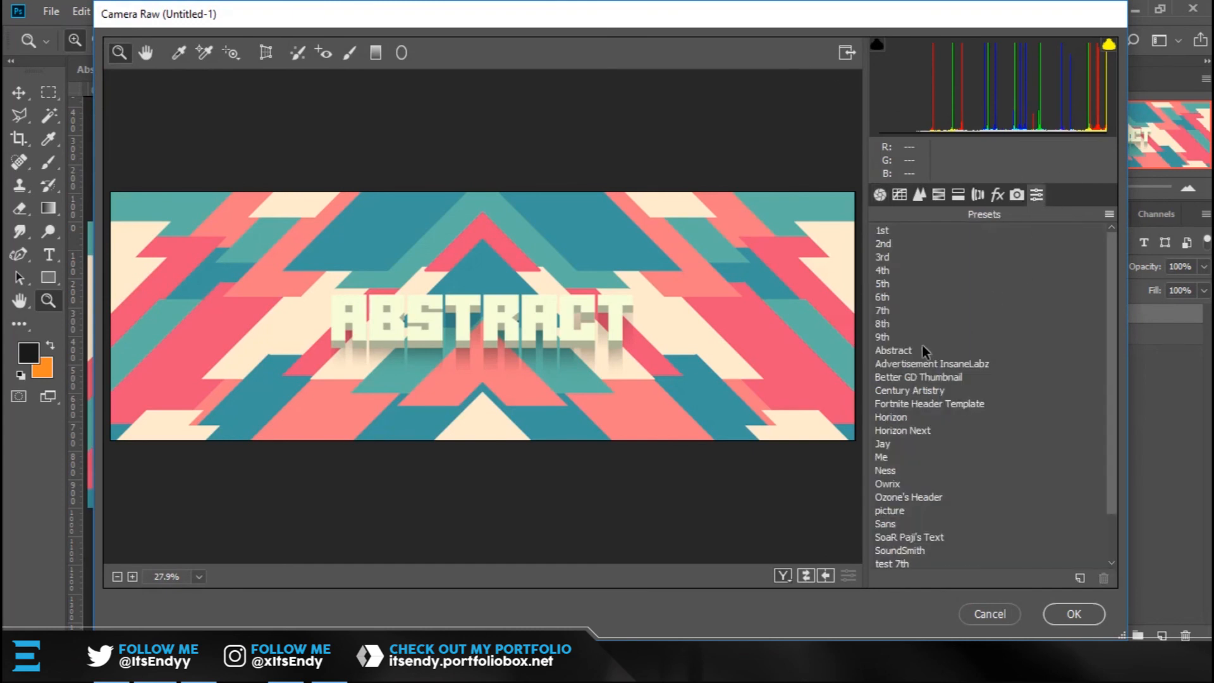
{"action": "left_click", "coordinate": [892, 352]}
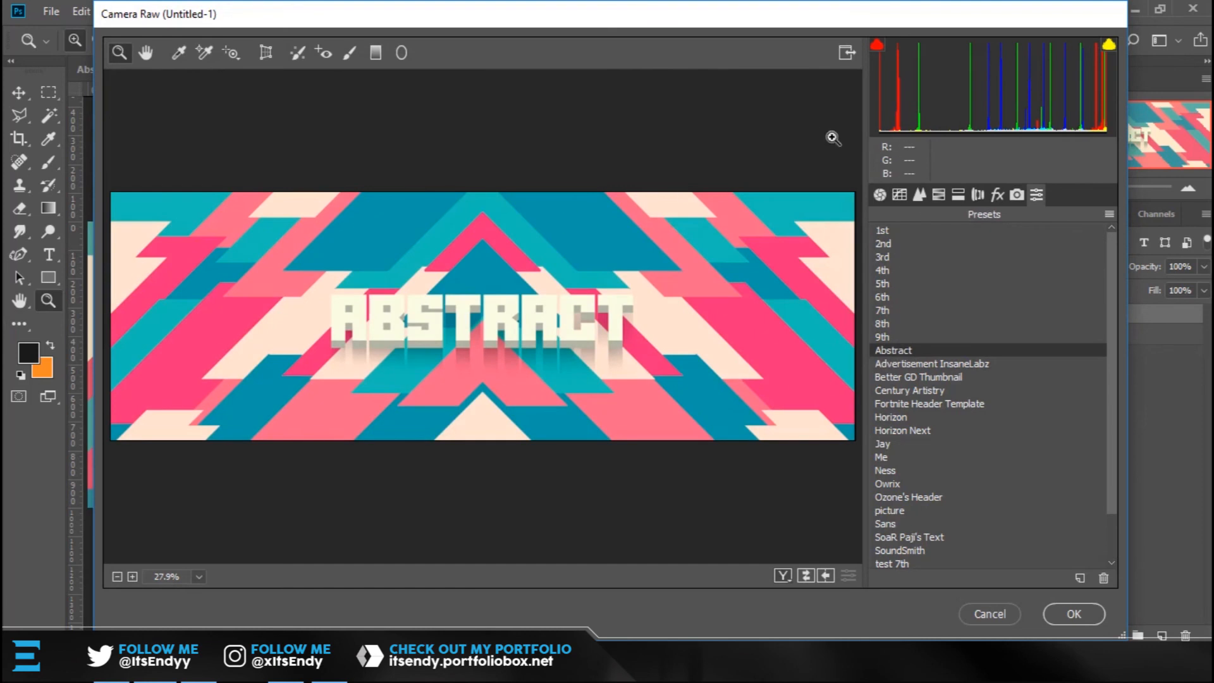
Examine the preset's Basic, Tone Curve, Detail, HSL, Split Toning and Camera Calibration settings.
{"action": "left_click", "coordinate": [882, 195]}
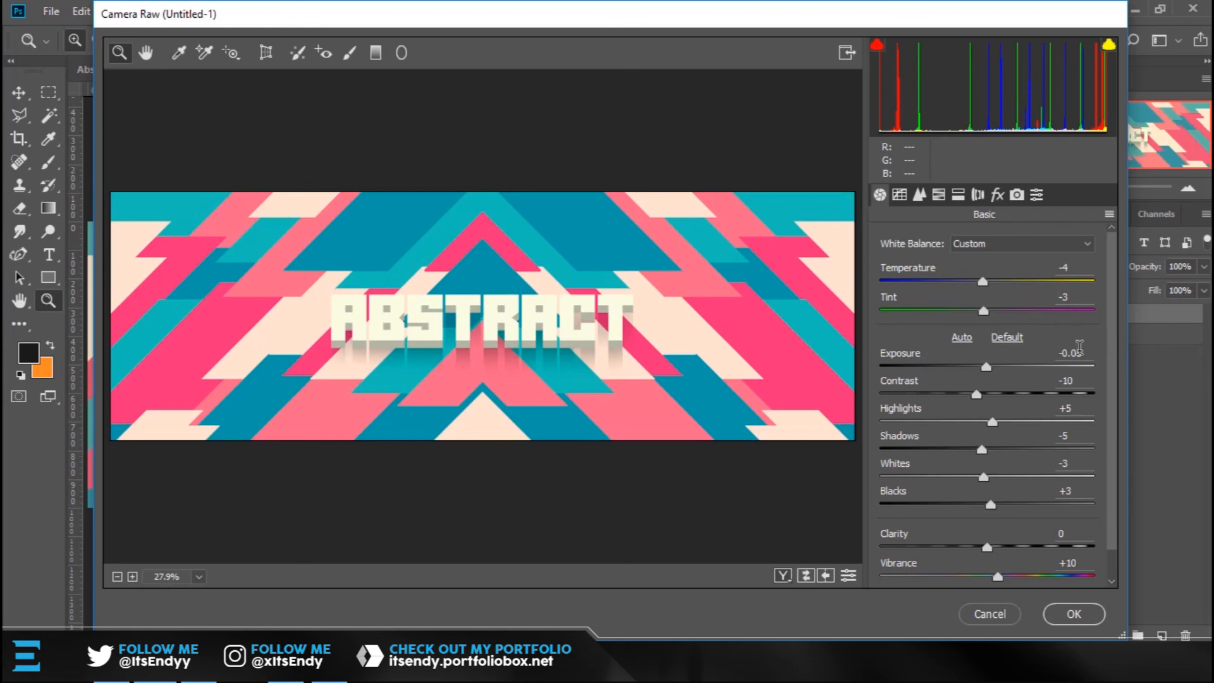
{"action": "scroll", "coordinate": [1112, 392], "scroll_direction": "down", "scroll_amount": 1}
{"action": "left_click_drag", "start_coordinate": [1109, 390], "coordinate": [1110, 392]}
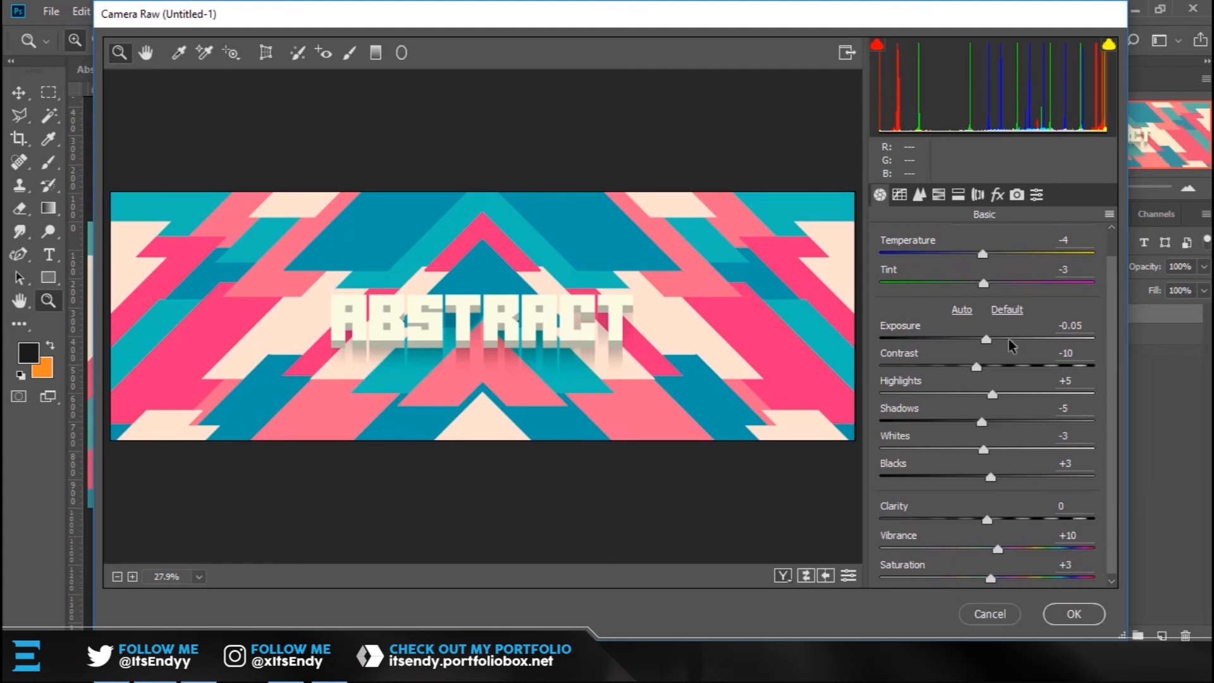
{"action": "left_click", "coordinate": [904, 196]}
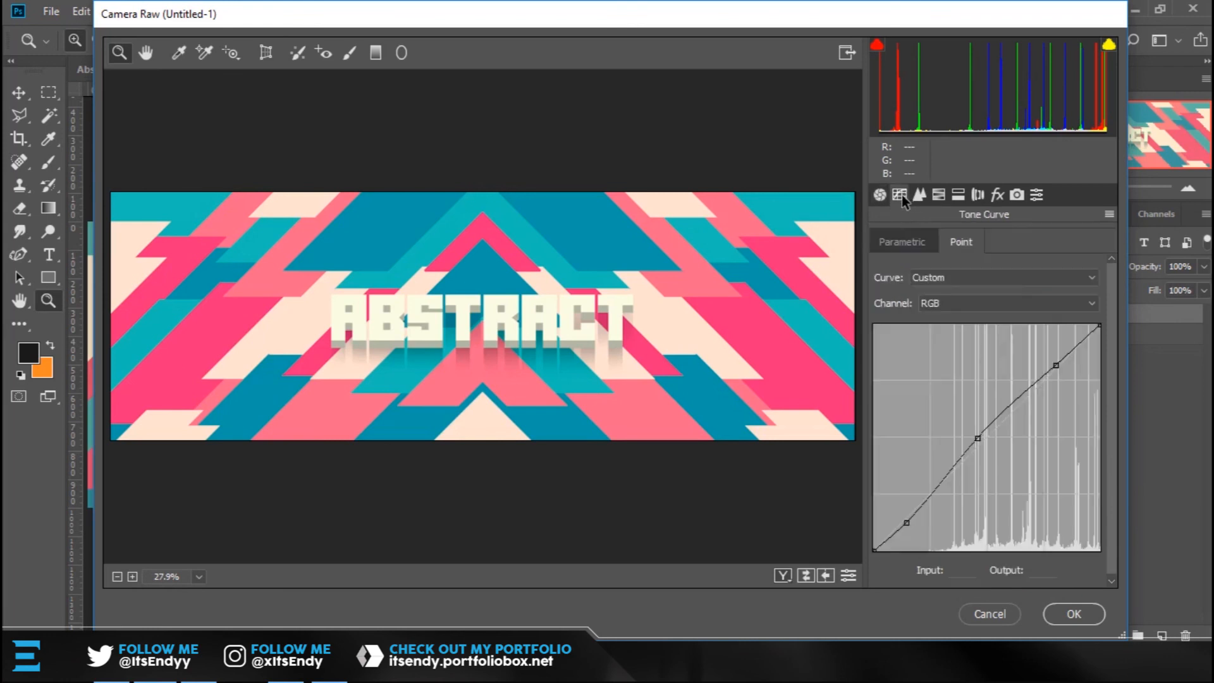
{"action": "scroll", "coordinate": [1117, 468], "scroll_direction": "down", "scroll_amount": 1}
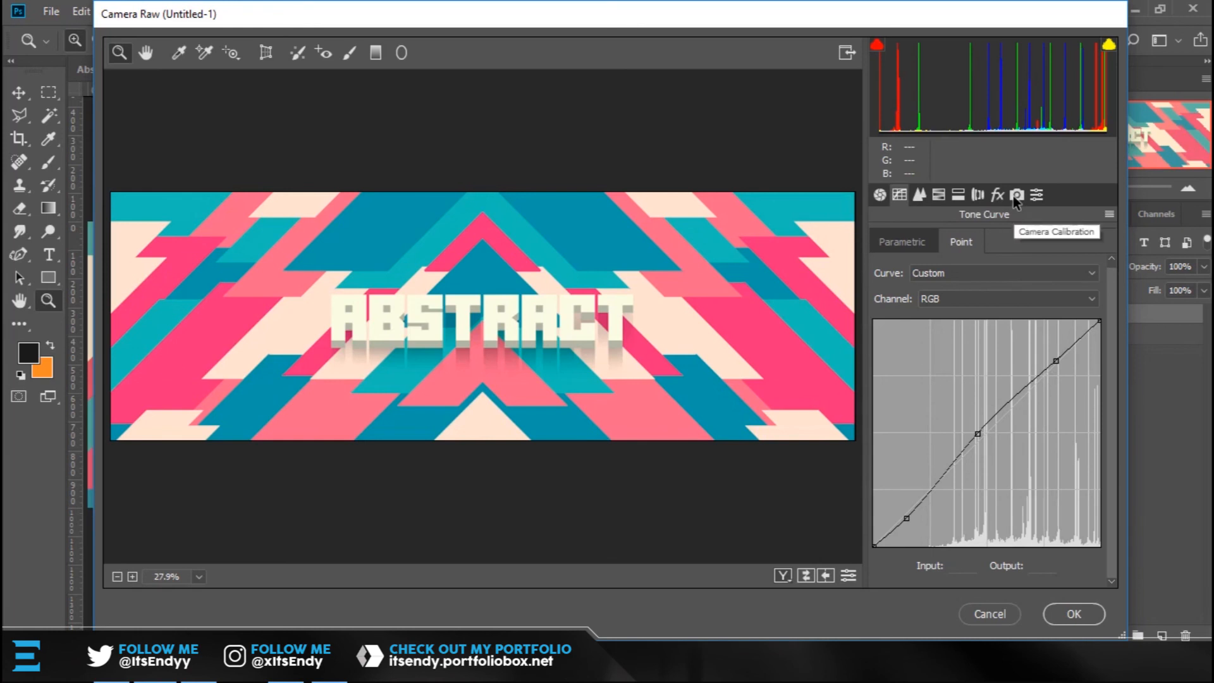
{"action": "left_click", "coordinate": [921, 195]}
{"action": "left_click", "coordinate": [939, 195]}
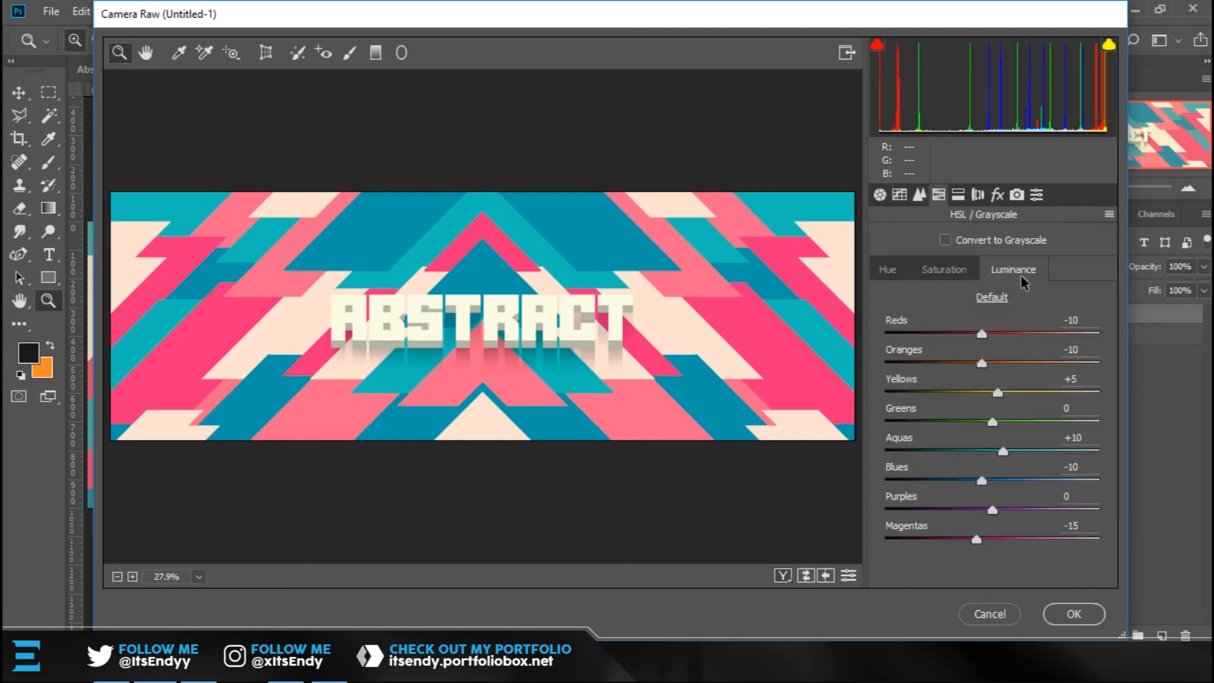
{"action": "left_click", "coordinate": [898, 271]}
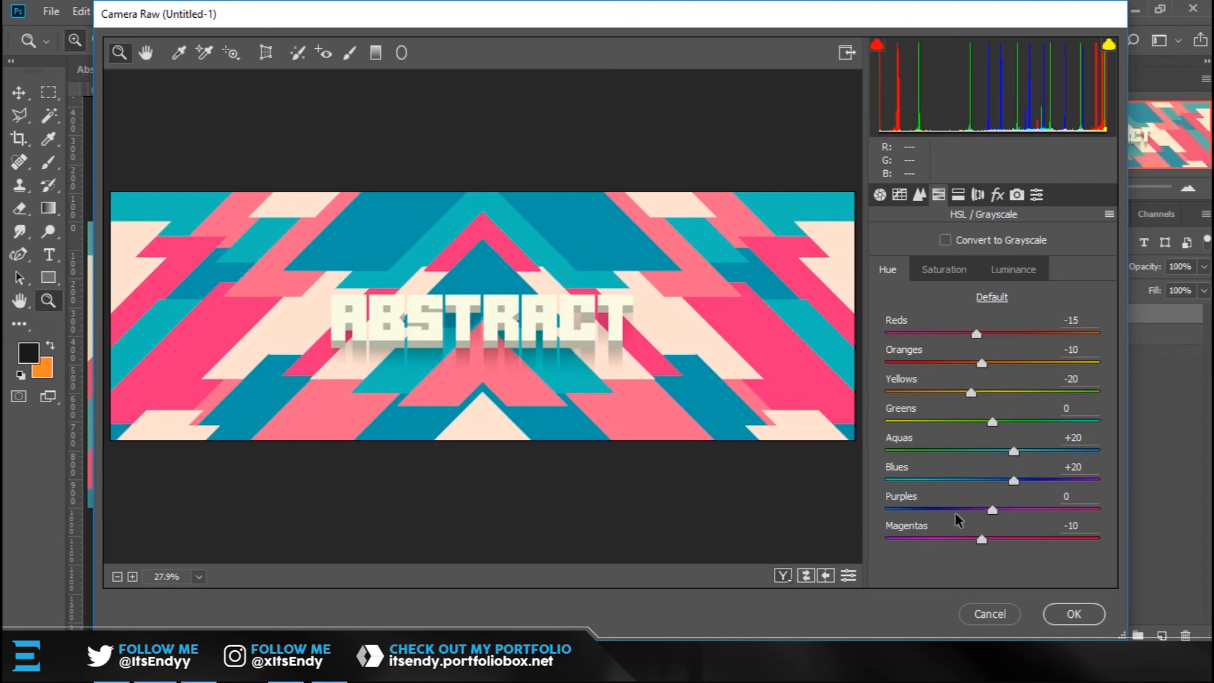
{"action": "left_click", "coordinate": [960, 271]}
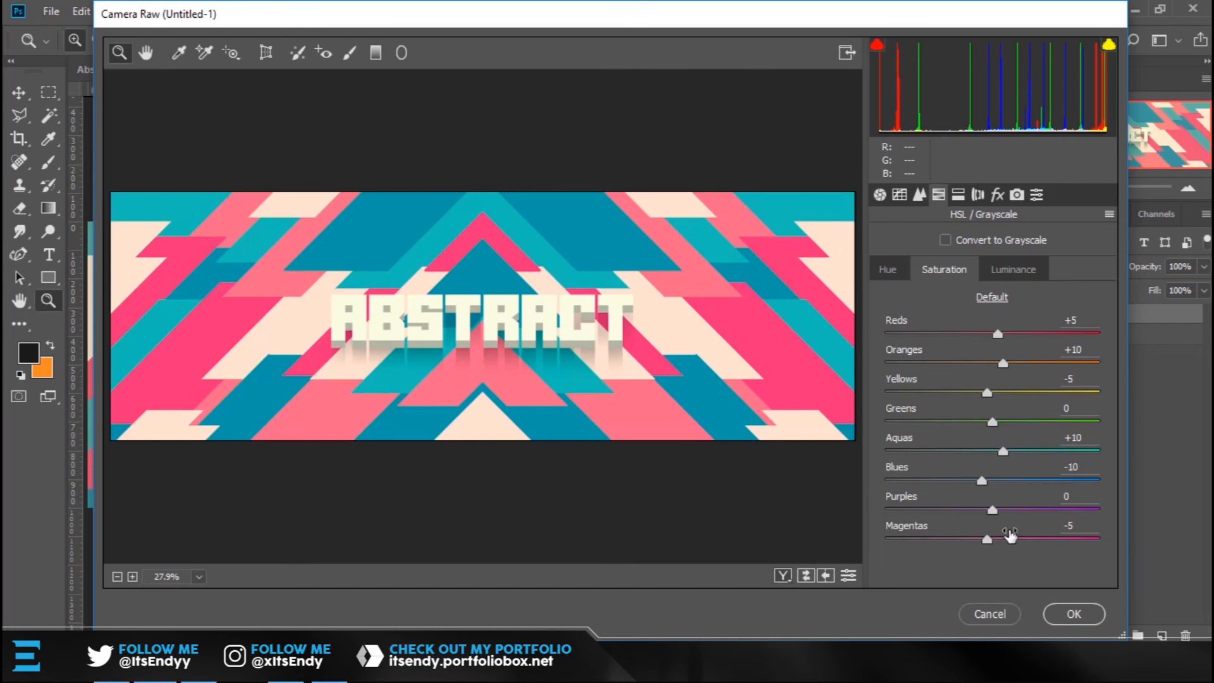
{"action": "left_click", "coordinate": [1015, 270]}
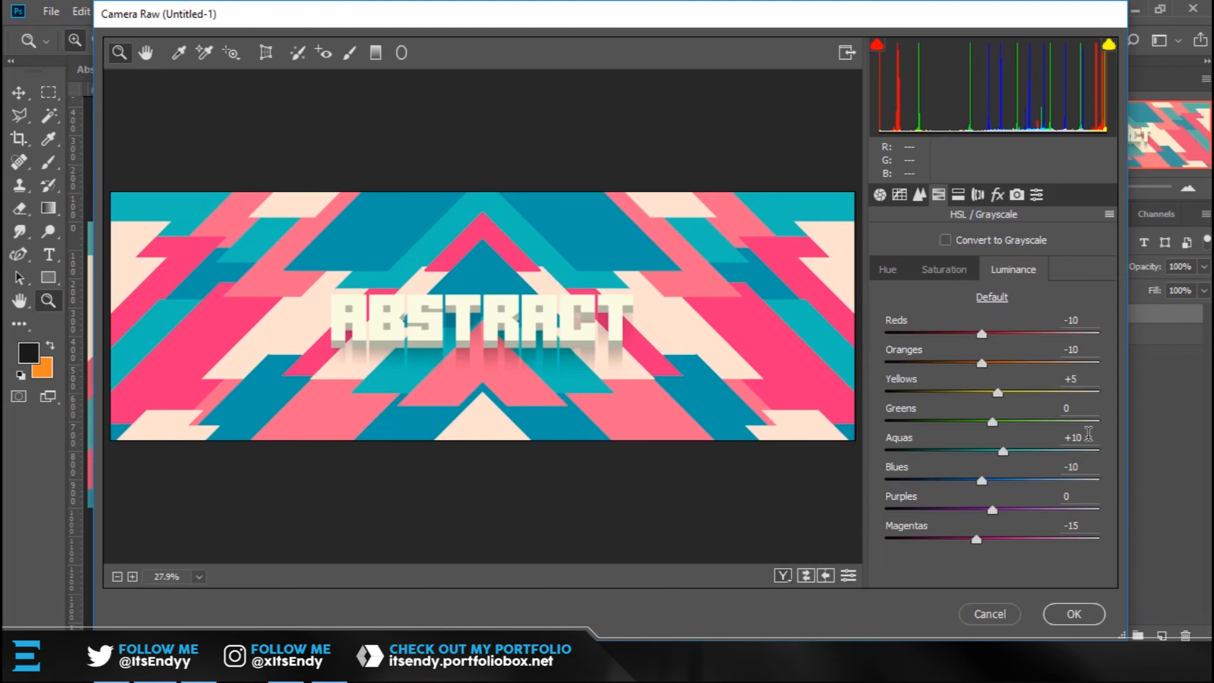
{"action": "left_click", "coordinate": [958, 197]}
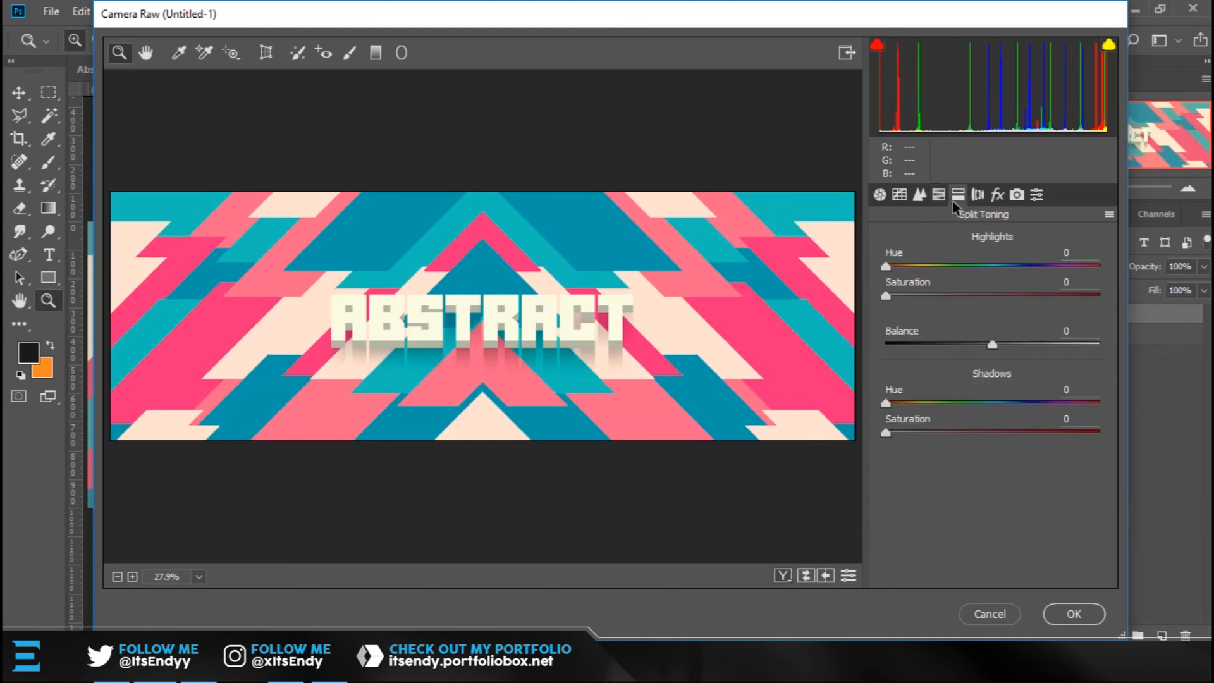
{"action": "left_click", "coordinate": [1013, 196]}
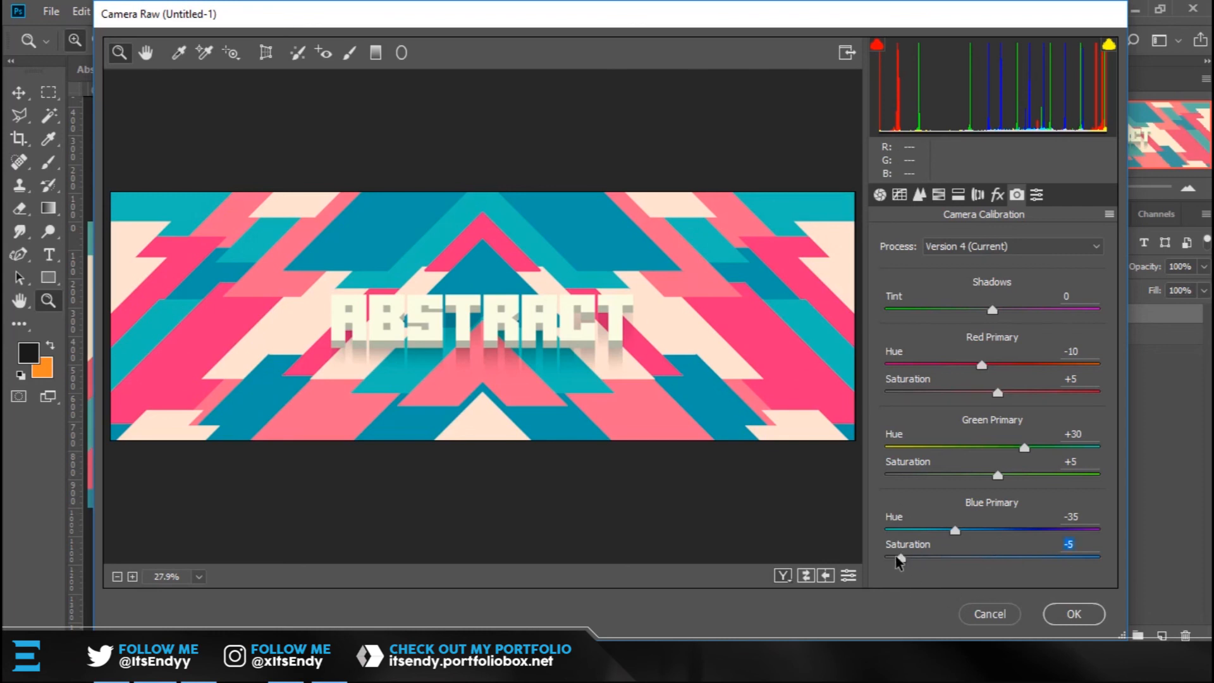
Try a Blue Primary saturation of -100 and a shifted hue, then restore saturation to -5 and hue to -35.
{"action": "left_click_drag", "start_coordinate": [903, 557], "coordinate": [798, 555]}
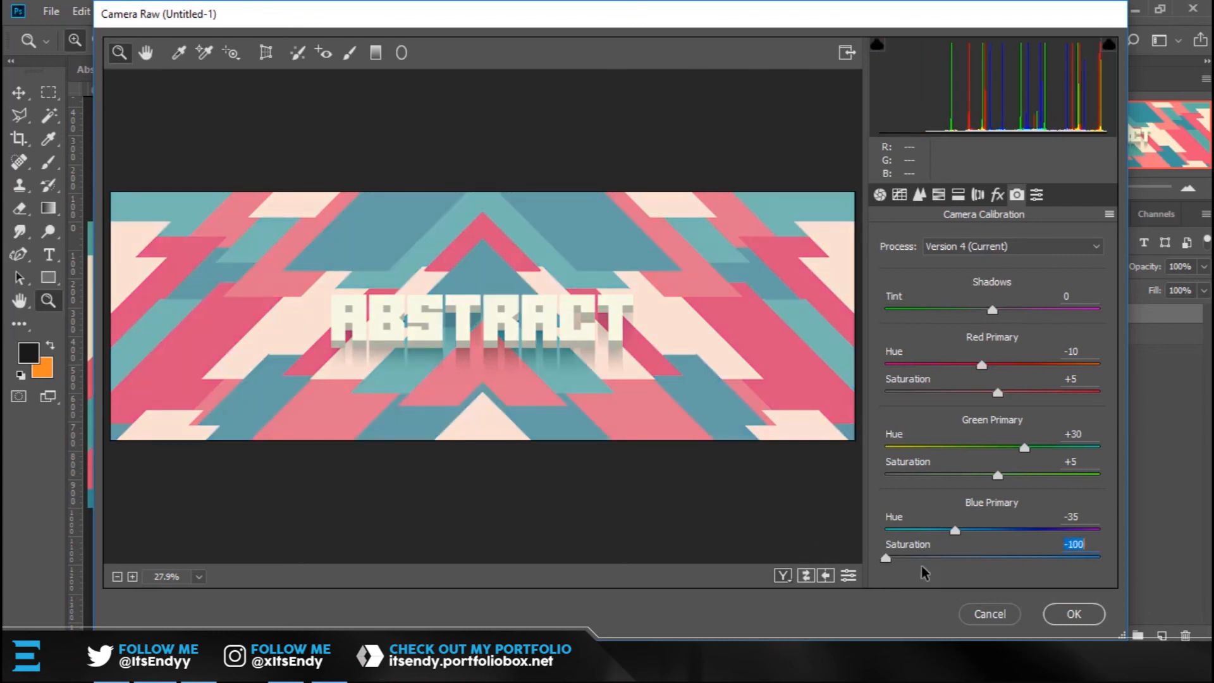
{"action": "left_click_drag", "start_coordinate": [903, 563], "coordinate": [981, 562]}
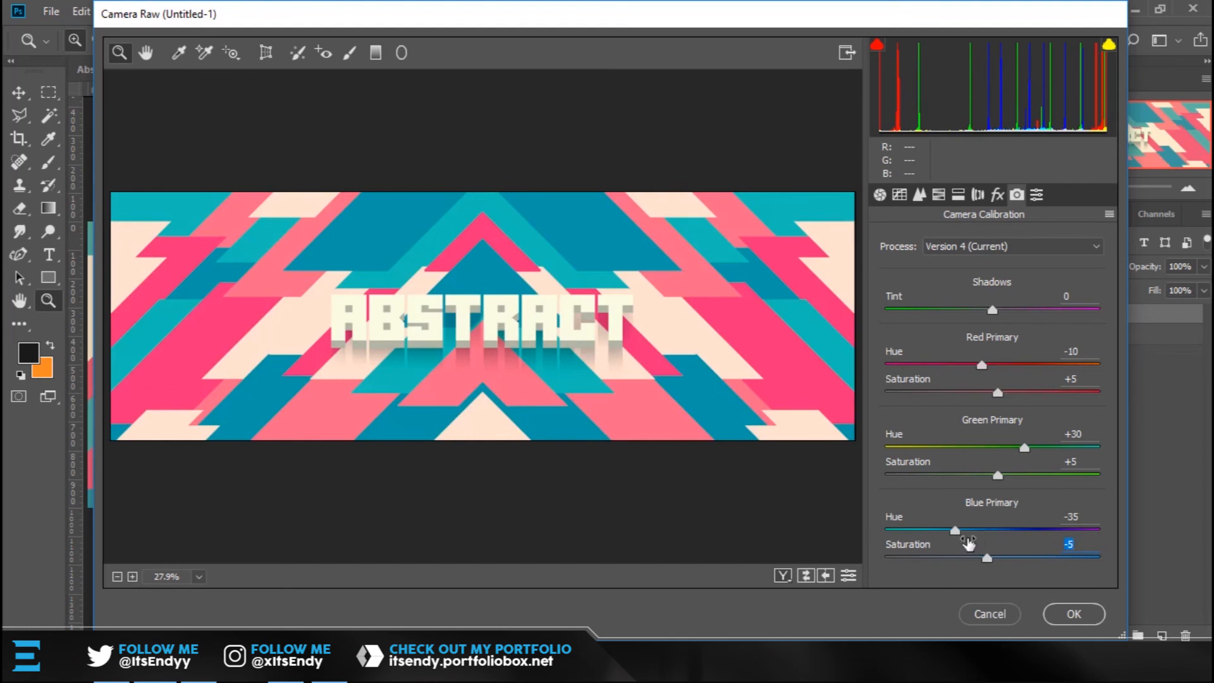
{"action": "left_click_drag", "start_coordinate": [908, 531], "coordinate": [957, 555]}
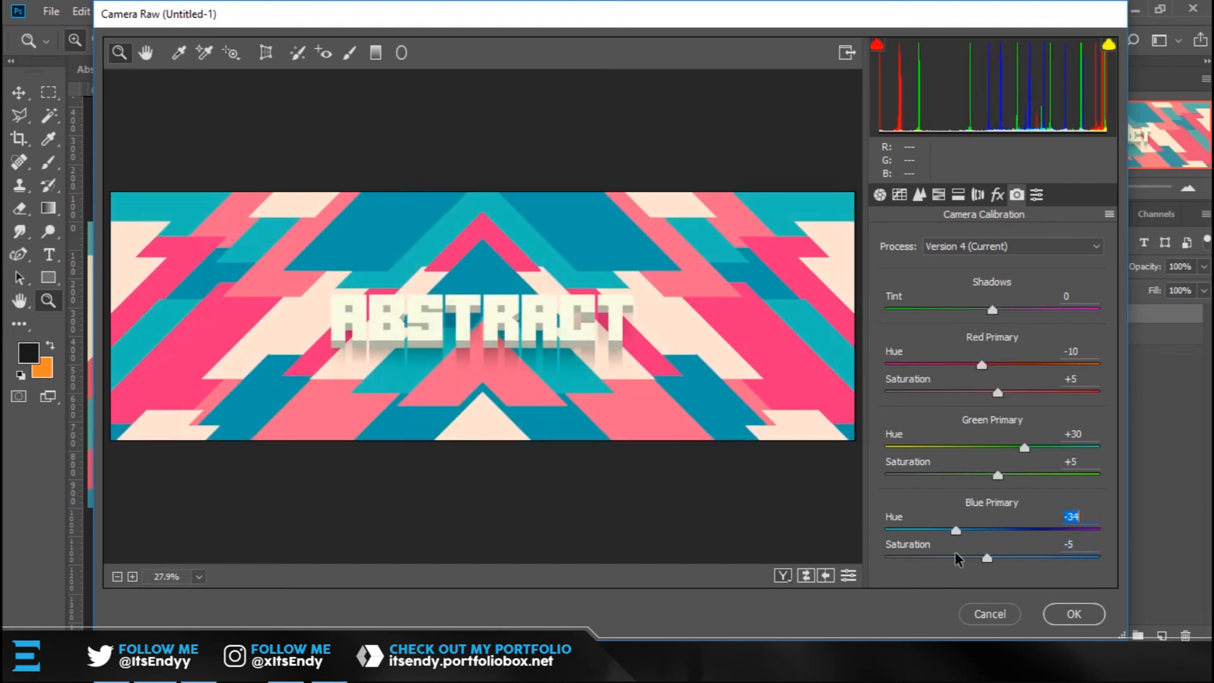
{"action": "key", "text": "Down"}
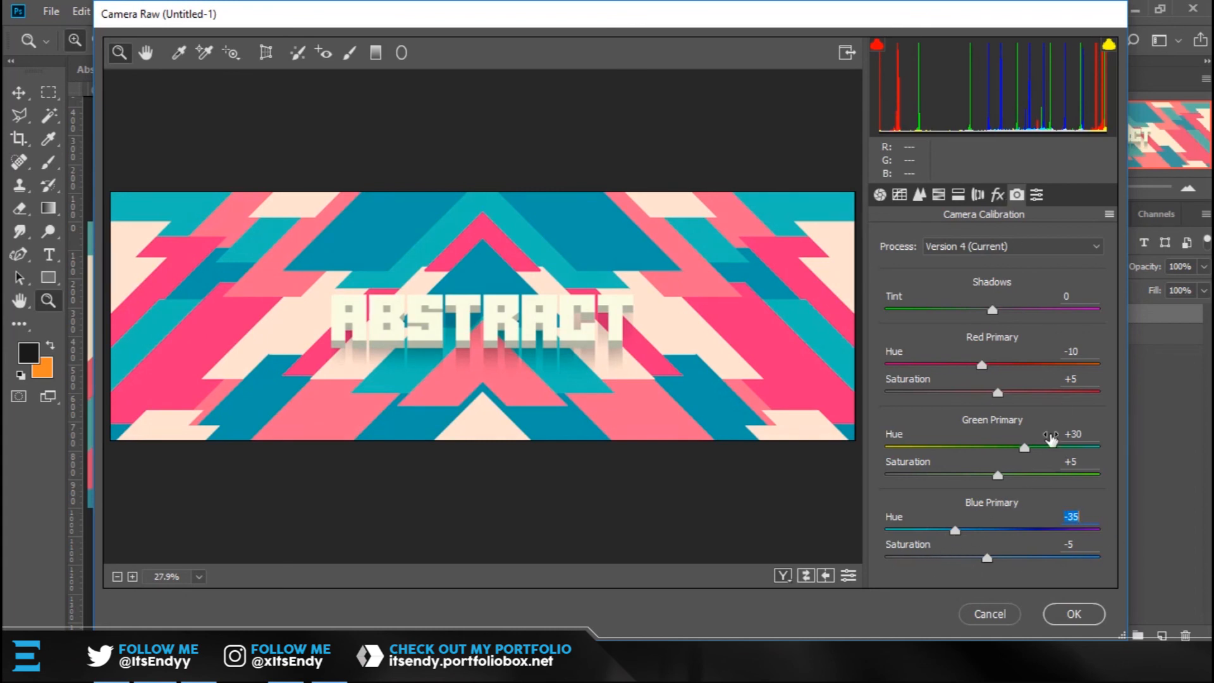
Apply the Camera Raw adjustments to the merged layer and compare the result with Abstract Header Tutorial.psd.
{"action": "left_click", "coordinate": [1082, 615]}
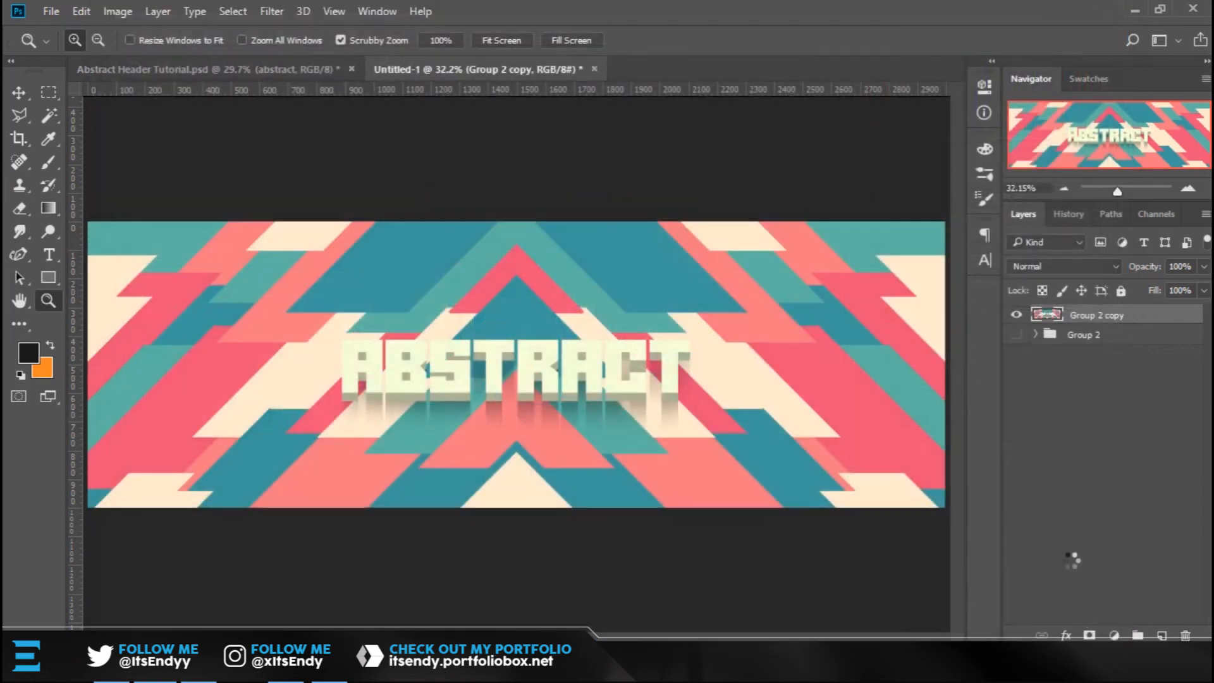
{"action": "left_click_drag", "start_coordinate": [677, 362], "coordinate": [560, 374]}
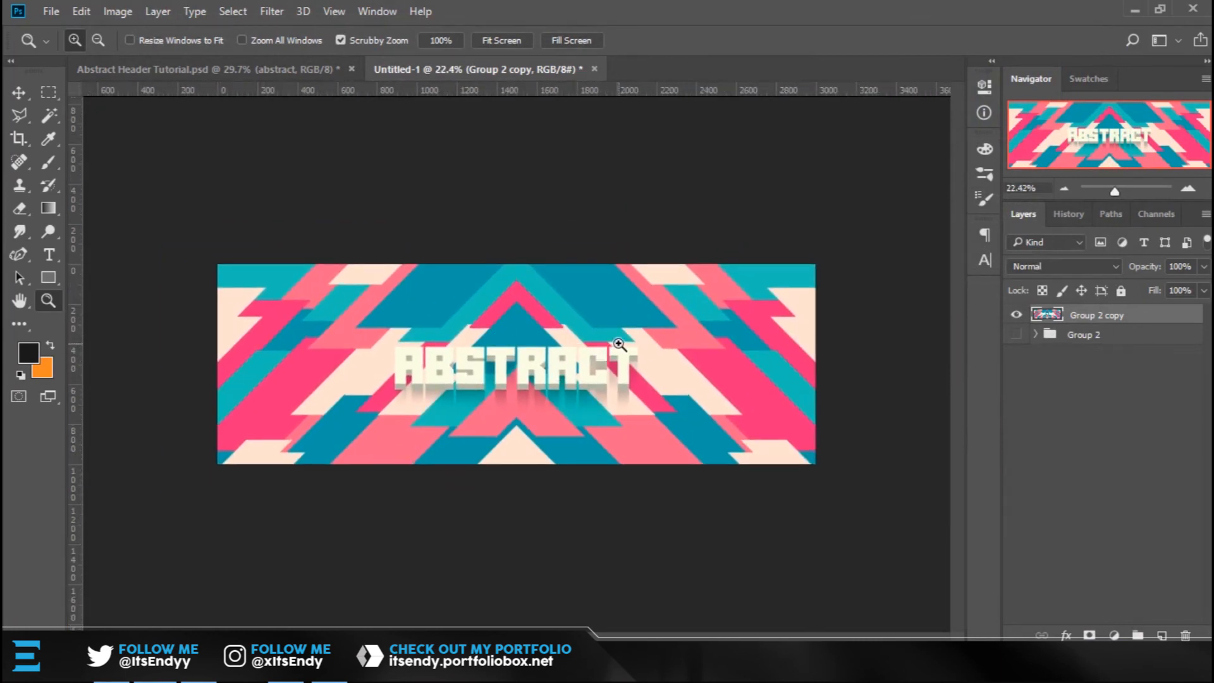
{"action": "left_click", "coordinate": [260, 77]}
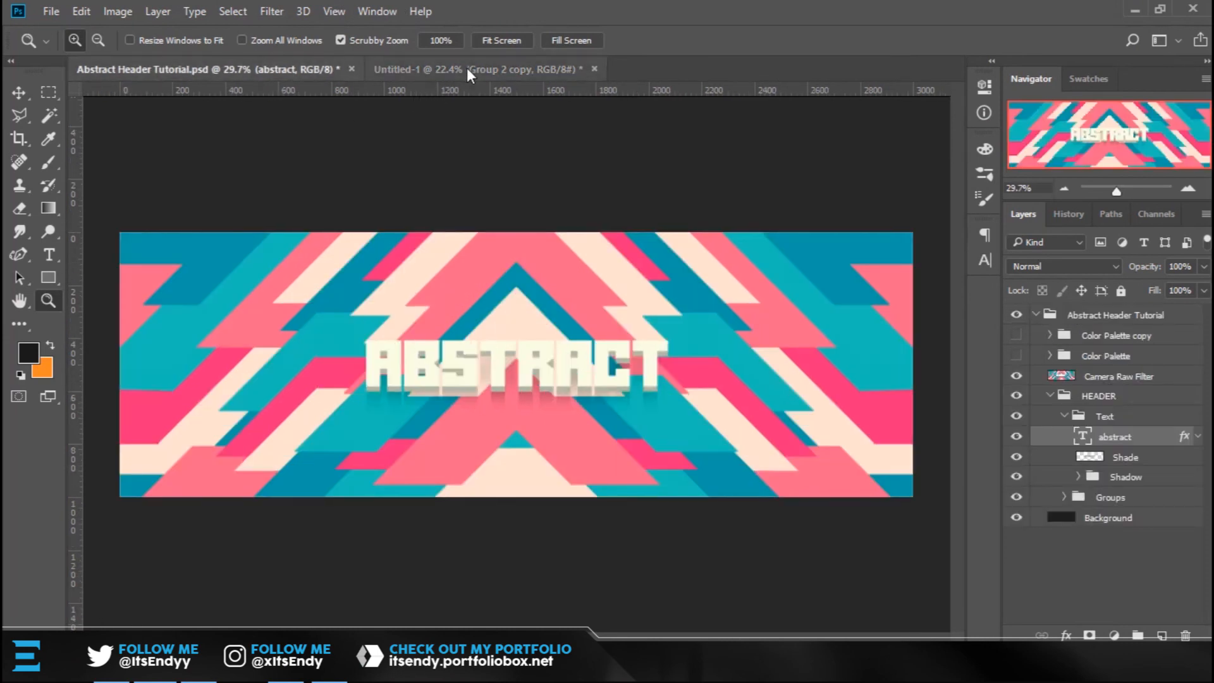
{"action": "left_click", "coordinate": [466, 67]}
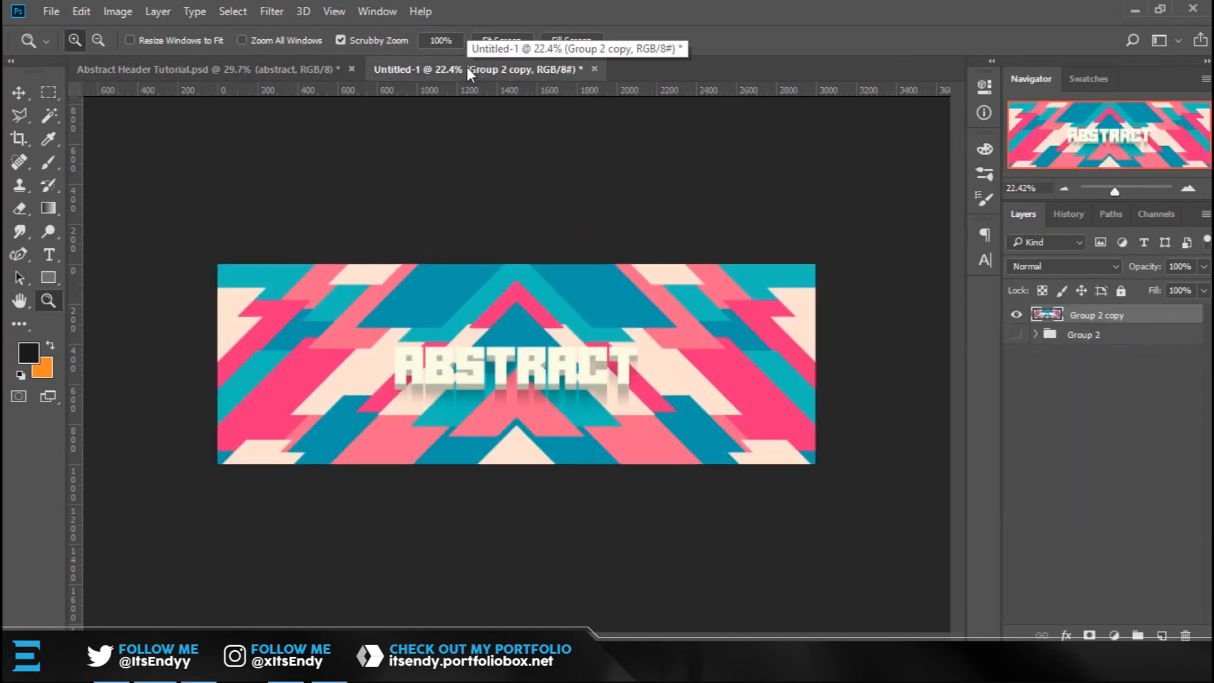
{"action": "left_click_drag", "start_coordinate": [504, 311], "coordinate": [537, 327]}
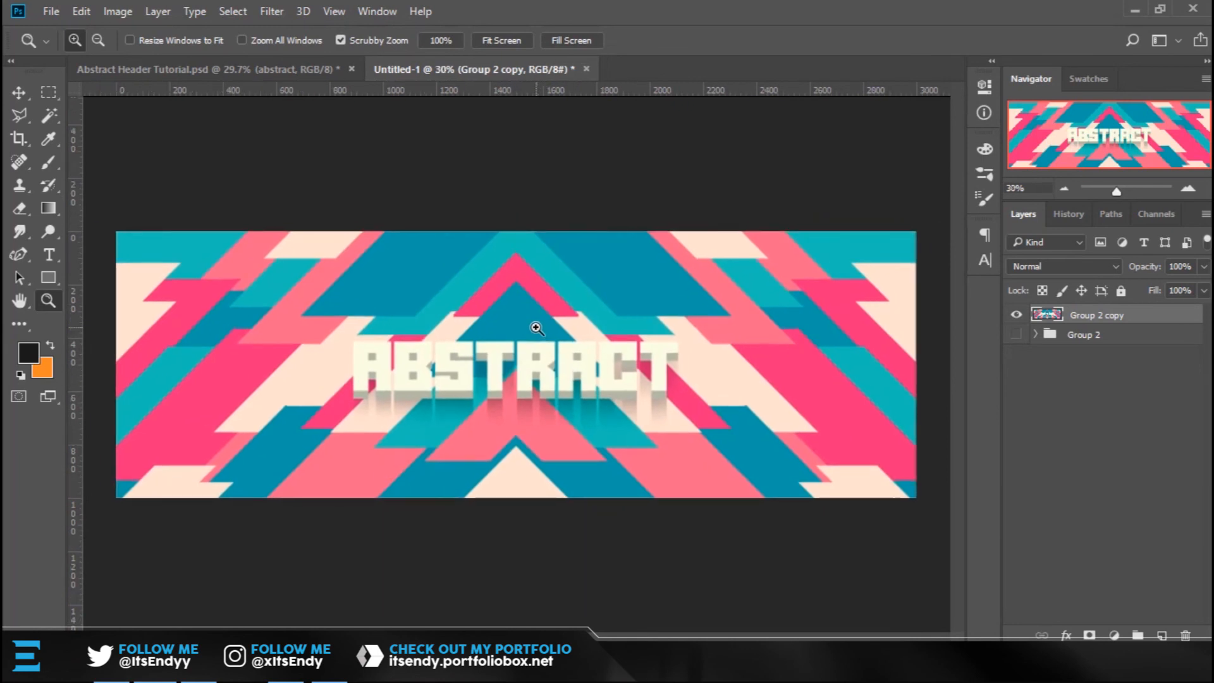